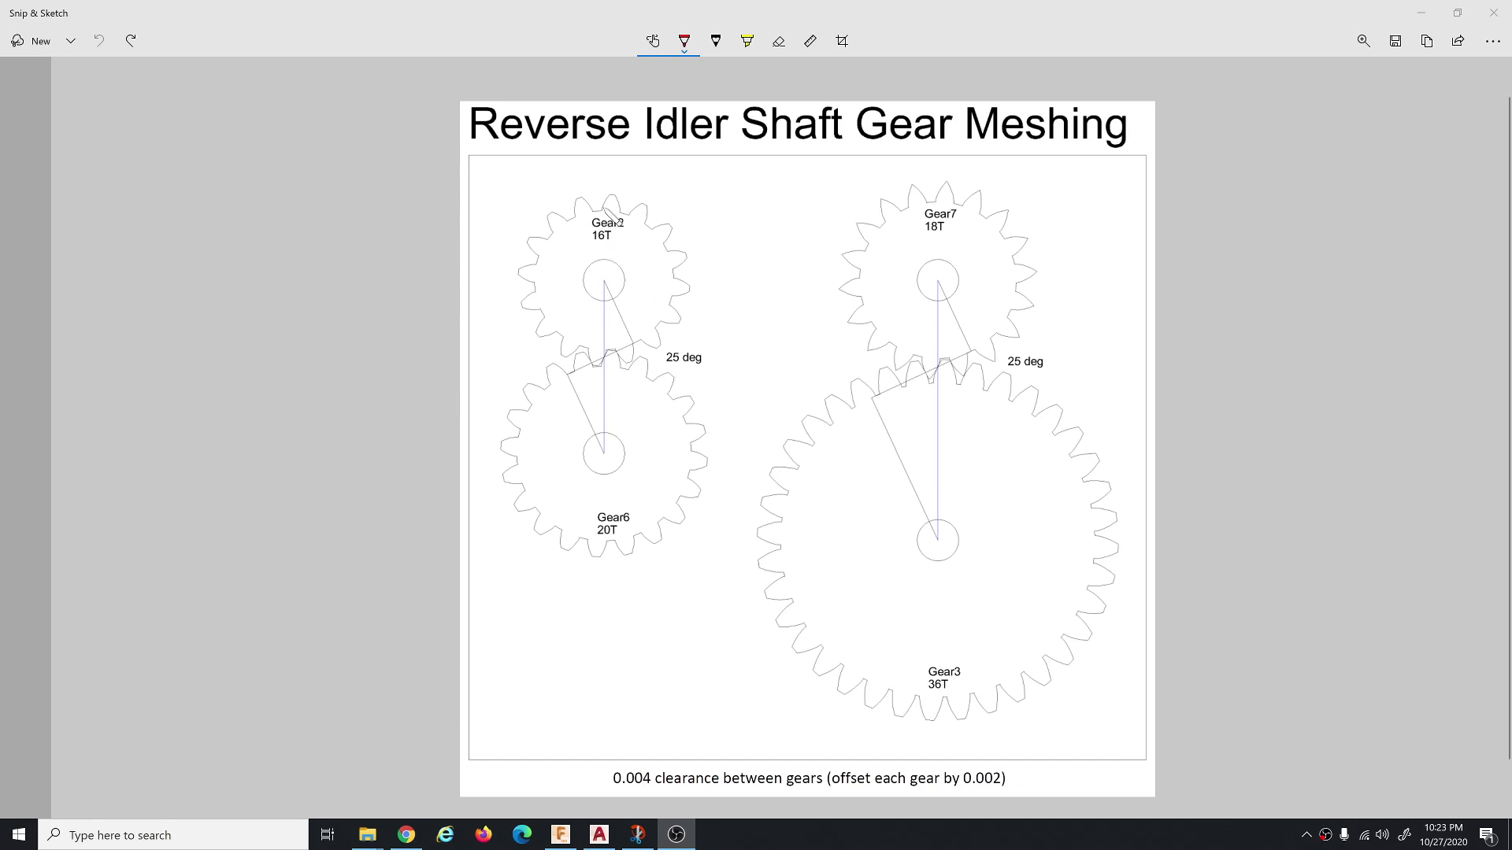
Mark red strokes on the Gear2 label, the 25 deg label and between the gear centres, undoing each.
left_click_drag(597, 212, 628, 265)
key("ctrl+z")
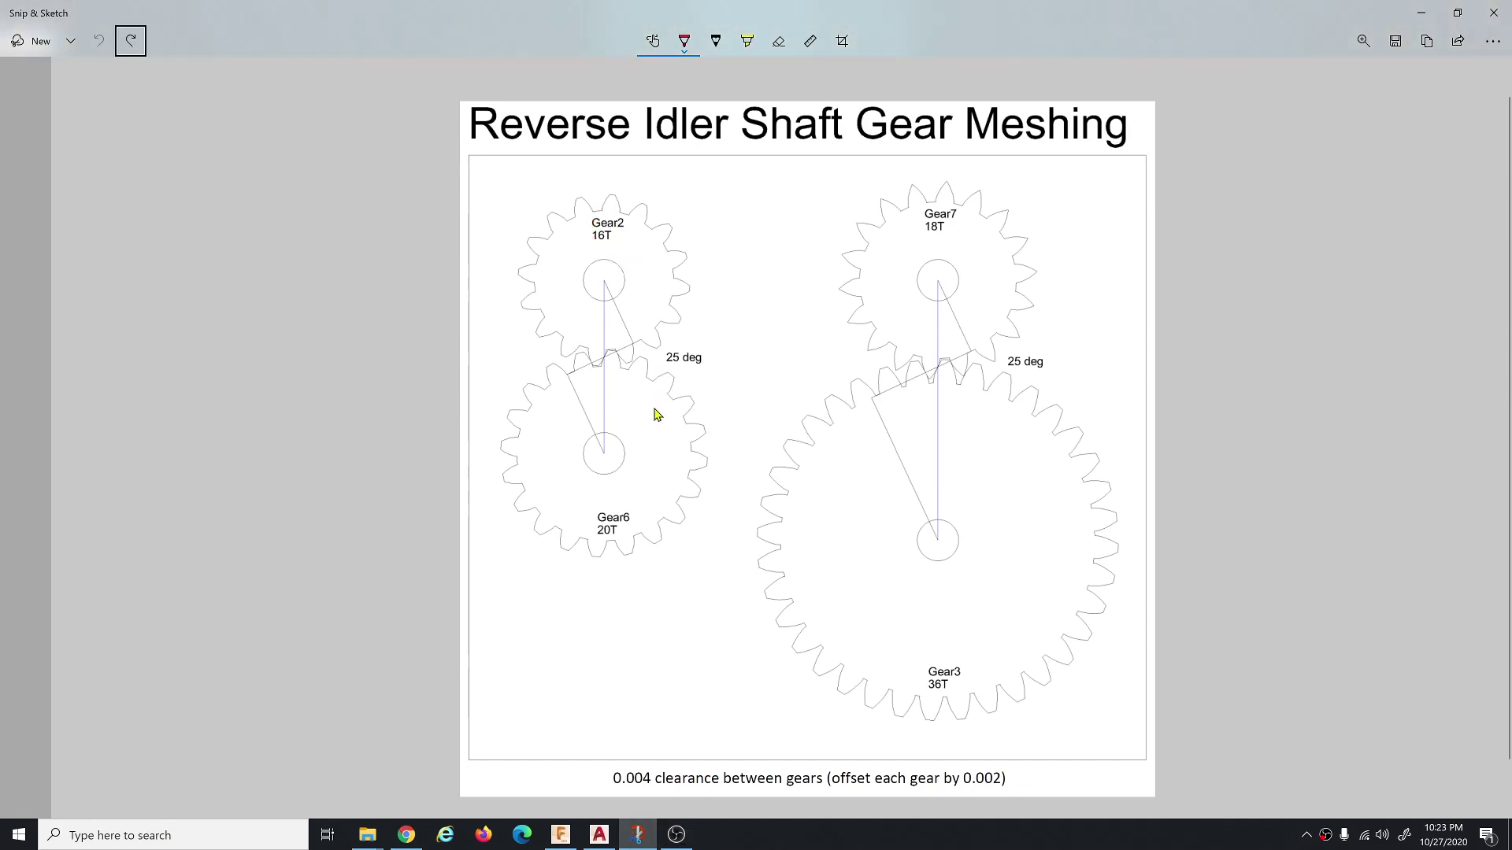
left_click_drag(675, 361, 716, 346)
key("ctrl+z")
mouse_move(603, 288)
left_mouse_down()
mouse_move(604, 453)
mouse_move(559, 384)
mouse_move(623, 322)
left_mouse_up()
key("ctrl+z")
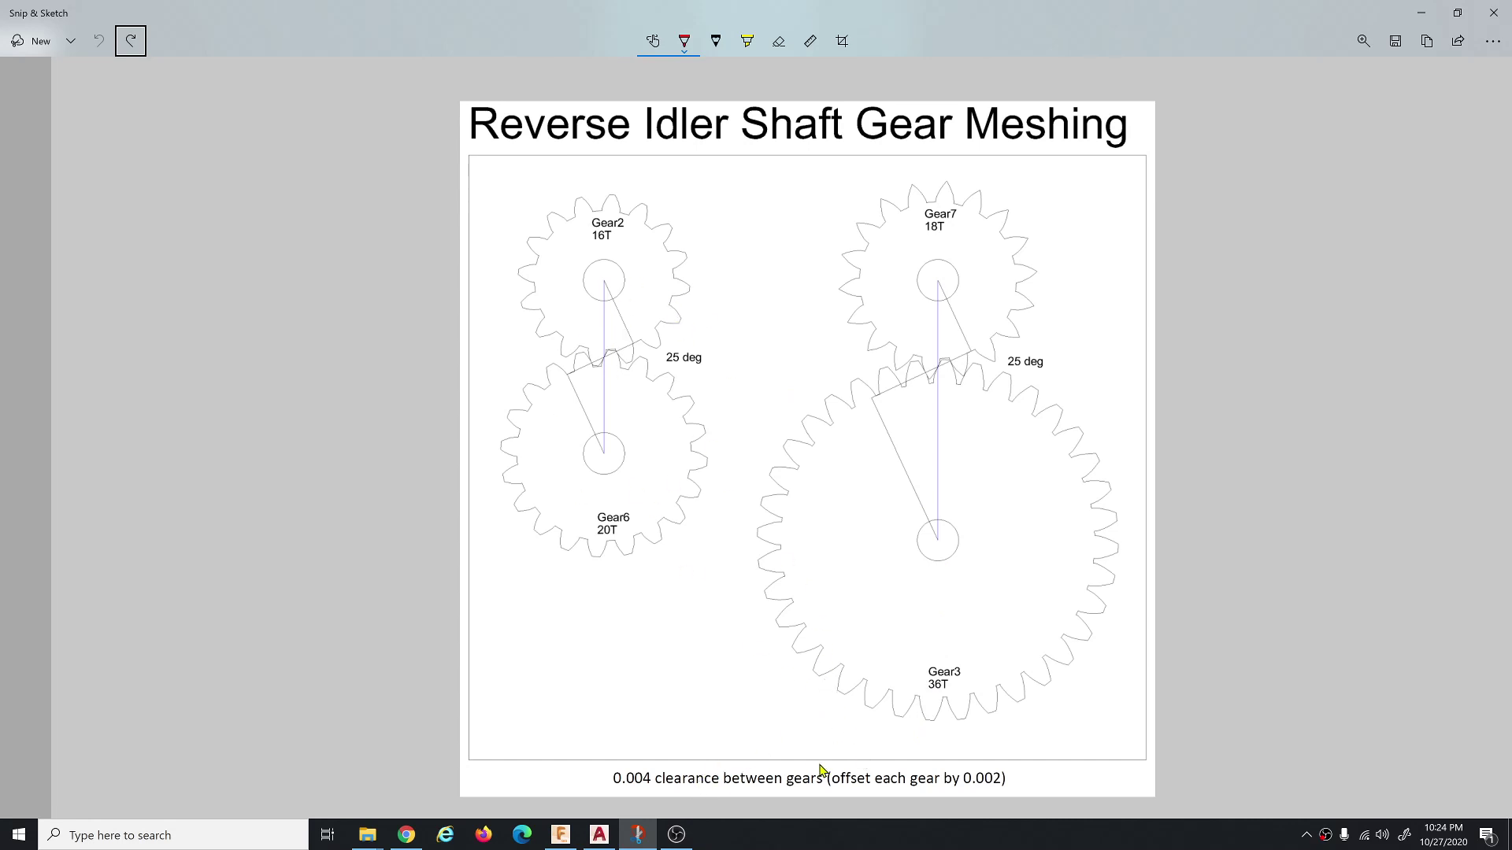
Circle the clearance caption, undo all remaining red ink around Gear6, and minimize Snip & Sketch.
mouse_move(805, 757)
left_mouse_down()
mouse_move(867, 746)
mouse_move(971, 788)
left_mouse_up()
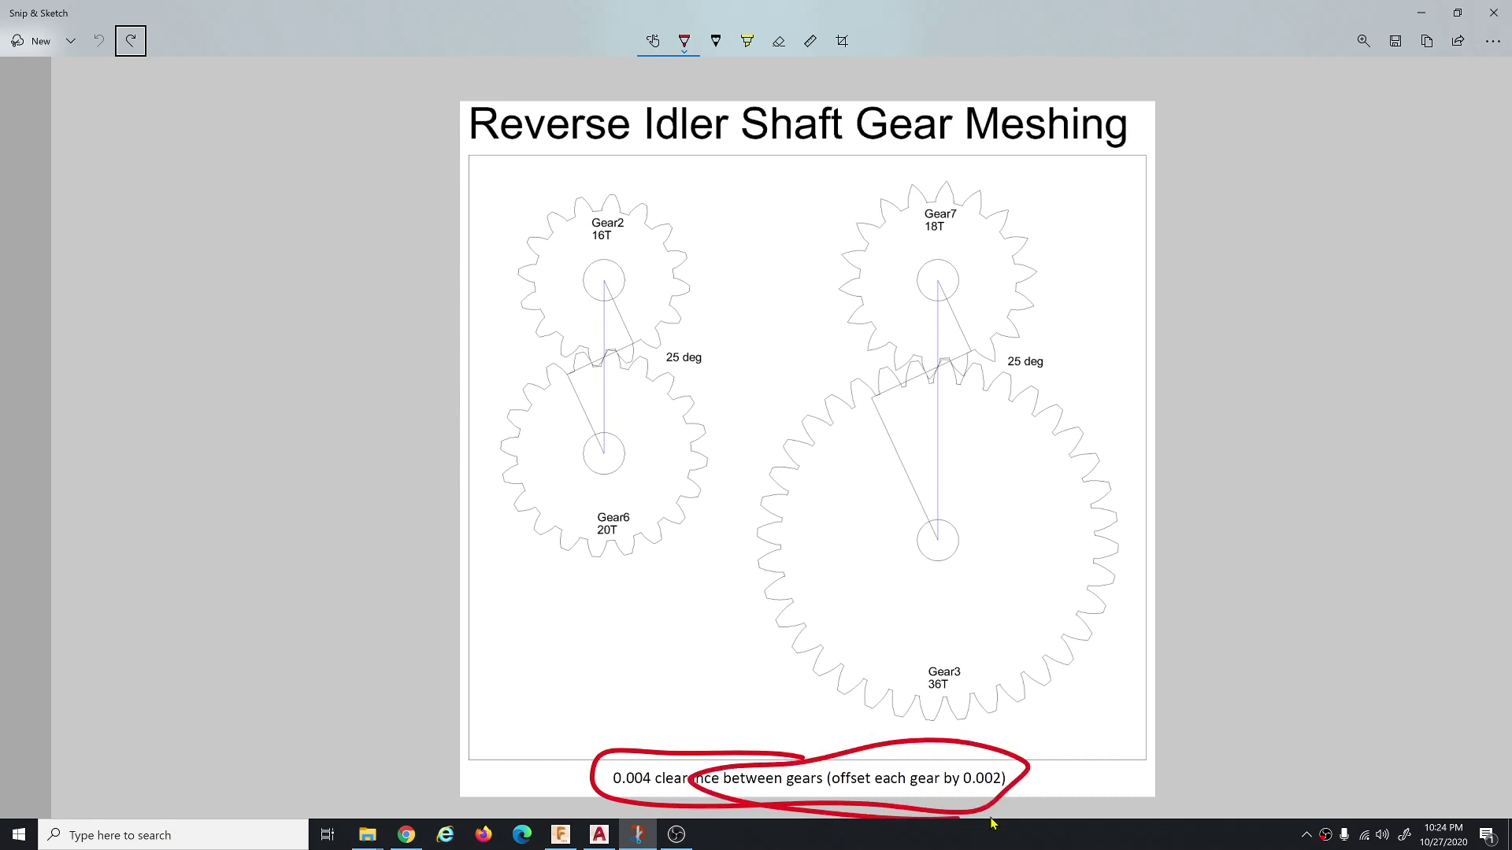
key("Tab")
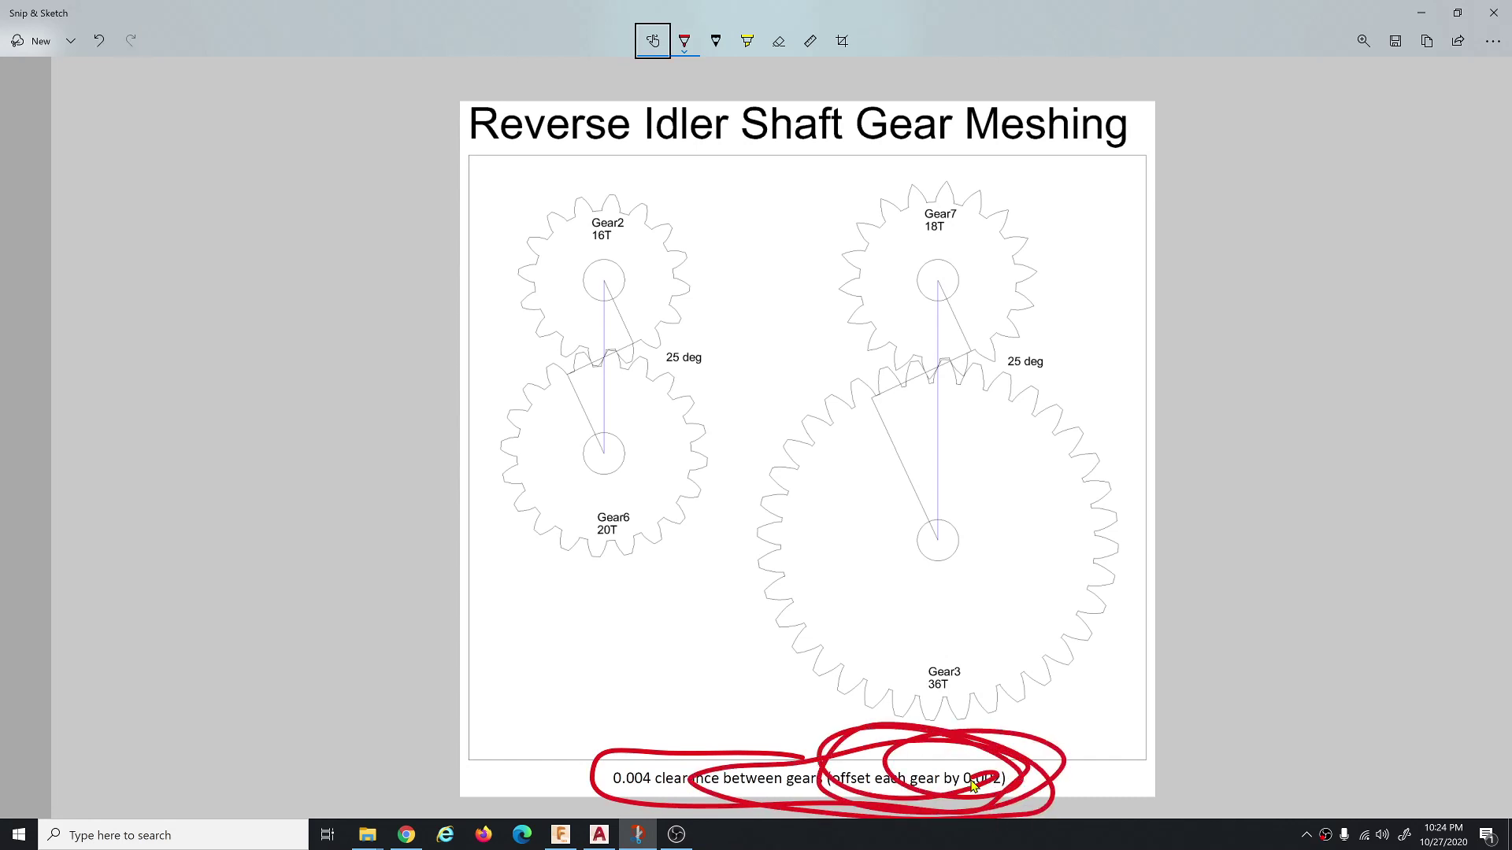
key("ctrl+z")
key("ctrl+z")
scroll(591, 379, "up", 2)
scroll(610, 505, "up", 1)
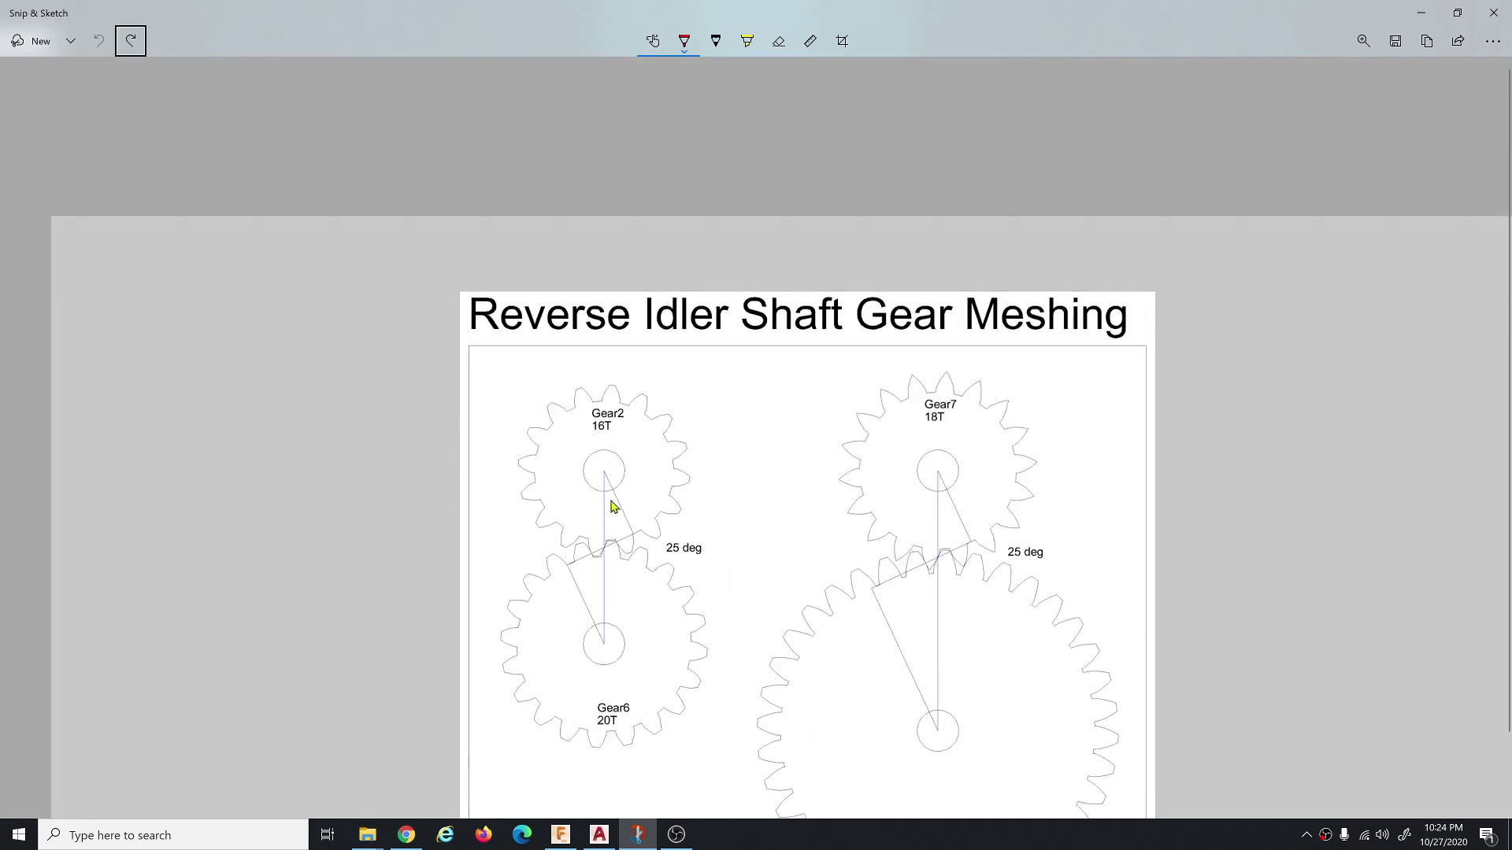
scroll(593, 511, "down", 5)
scroll(589, 354, "down", 2)
key("Tab")
scroll(591, 202, "up", 1, "ctrl")
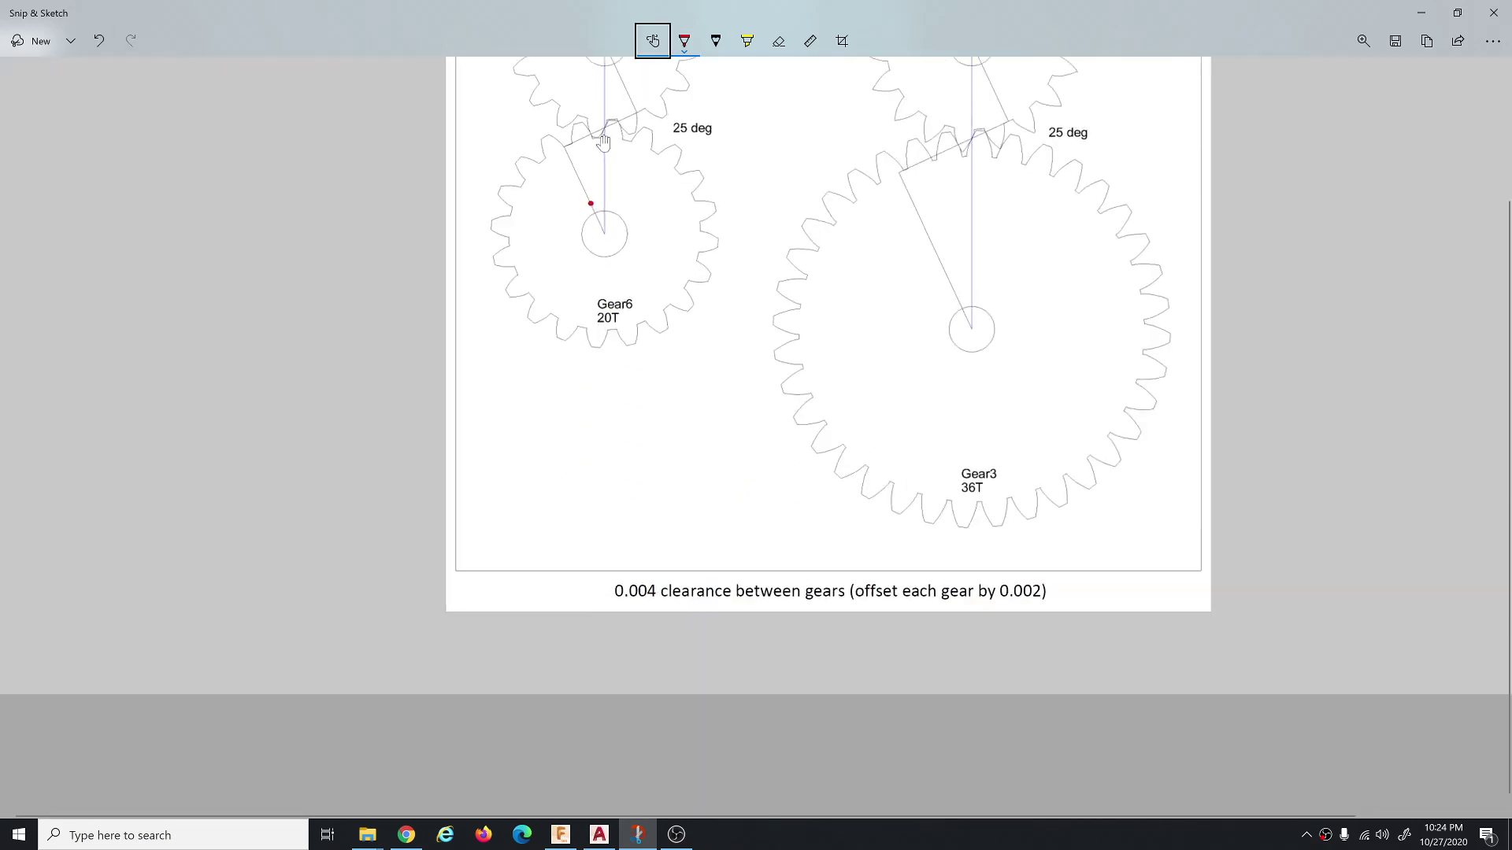
scroll(591, 203, "up", 1, "ctrl")
scroll(608, 127, "up", 1, "ctrl")
scroll(608, 128, "up", 2, "ctrl")
scroll(615, 125, "up", 1, "ctrl")
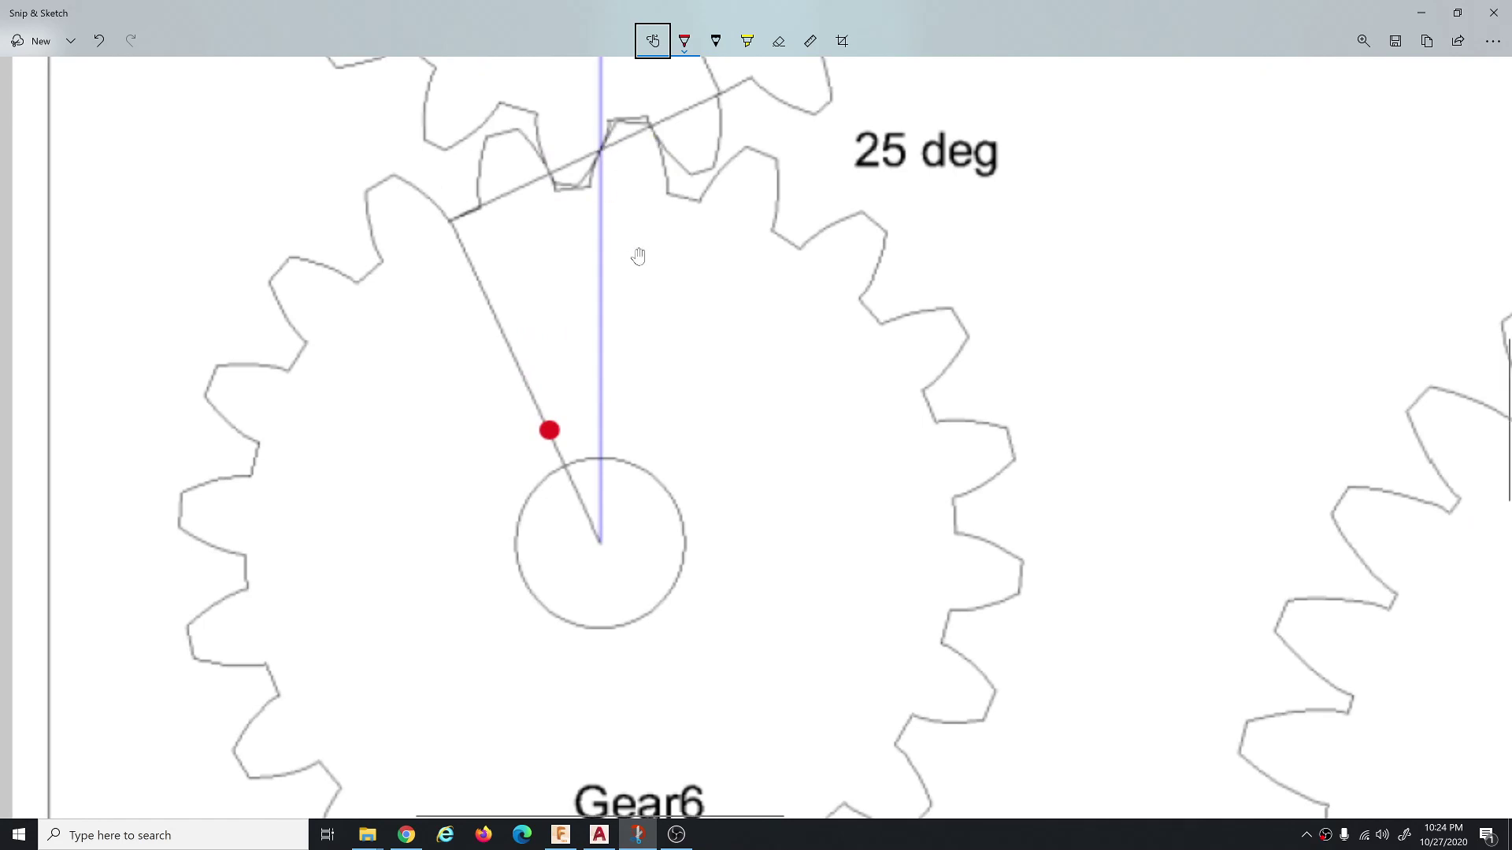
key("ctrl+z")
scroll(651, 378, "down", 2)
scroll(661, 480, "down", 2)
scroll(662, 480, "up", 4)
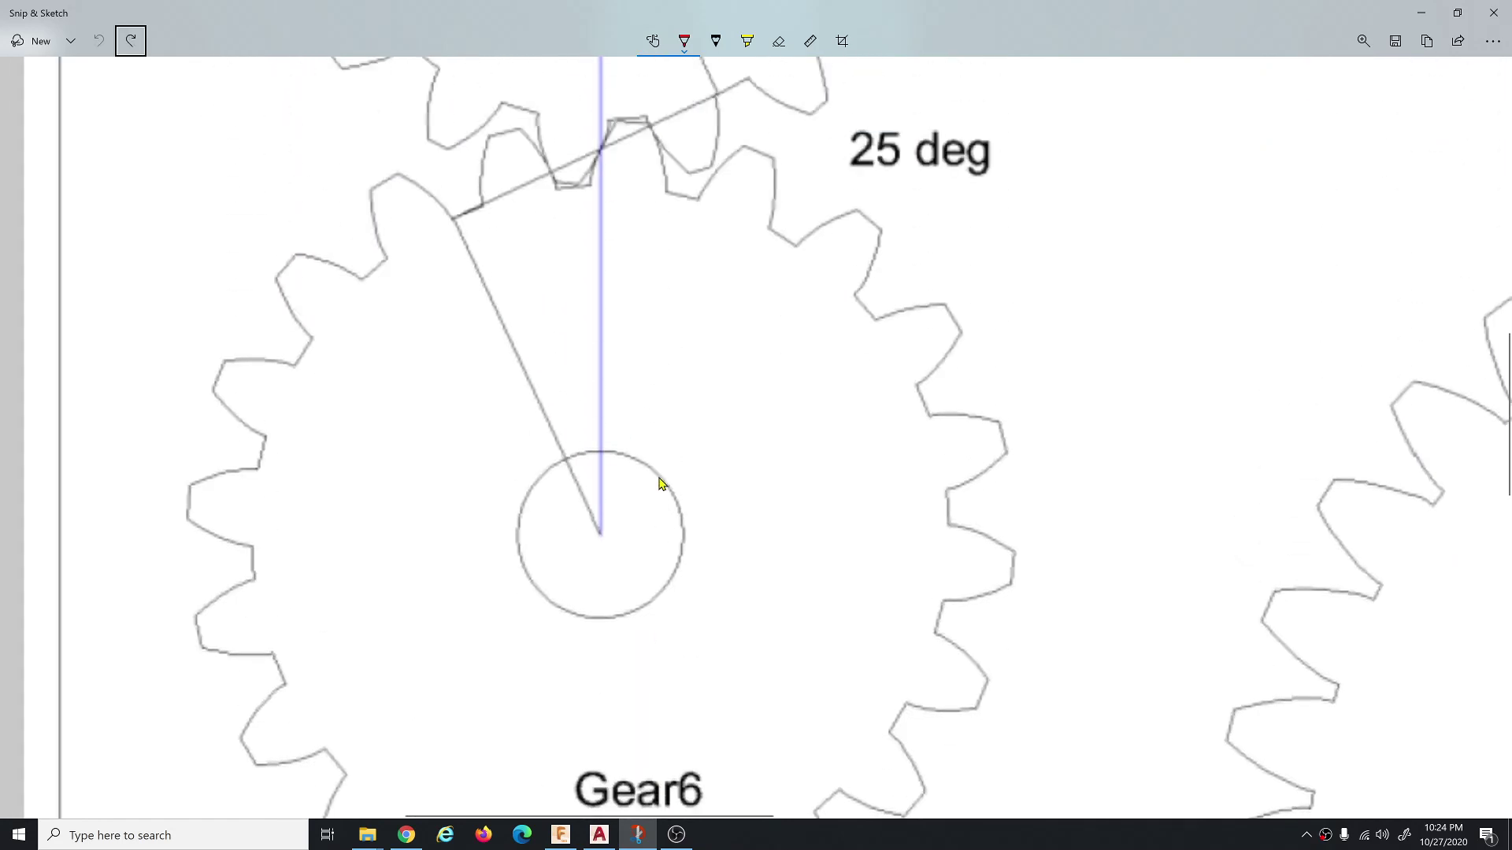
scroll(661, 480, "down", 1, "ctrl")
scroll(662, 483, "down", 1, "ctrl")
scroll(641, 475, "down", 1, "ctrl")
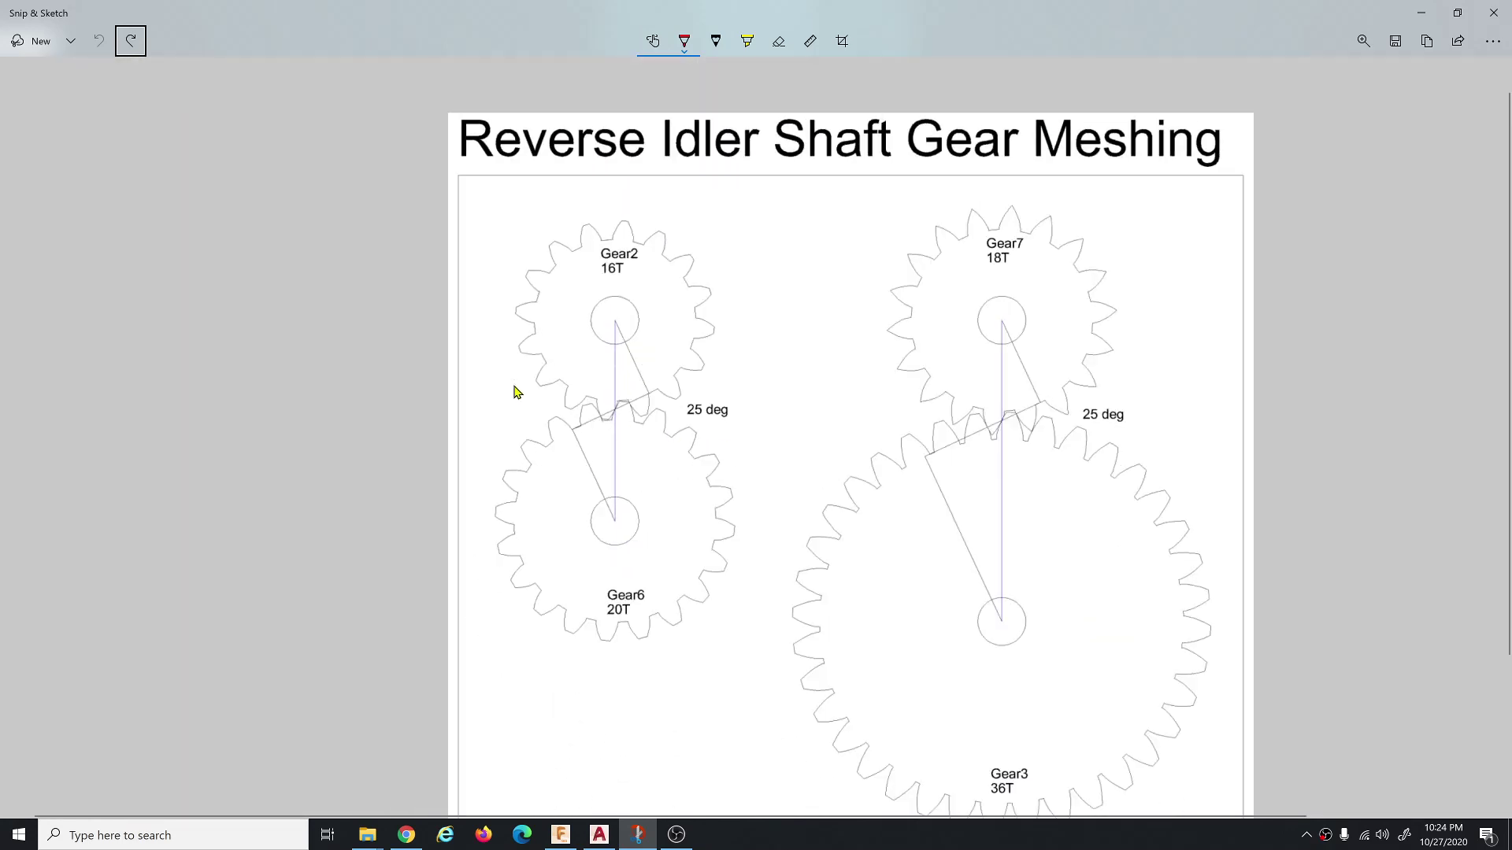
scroll(497, 372, "down", 1)
scroll(681, 341, "up", 1)
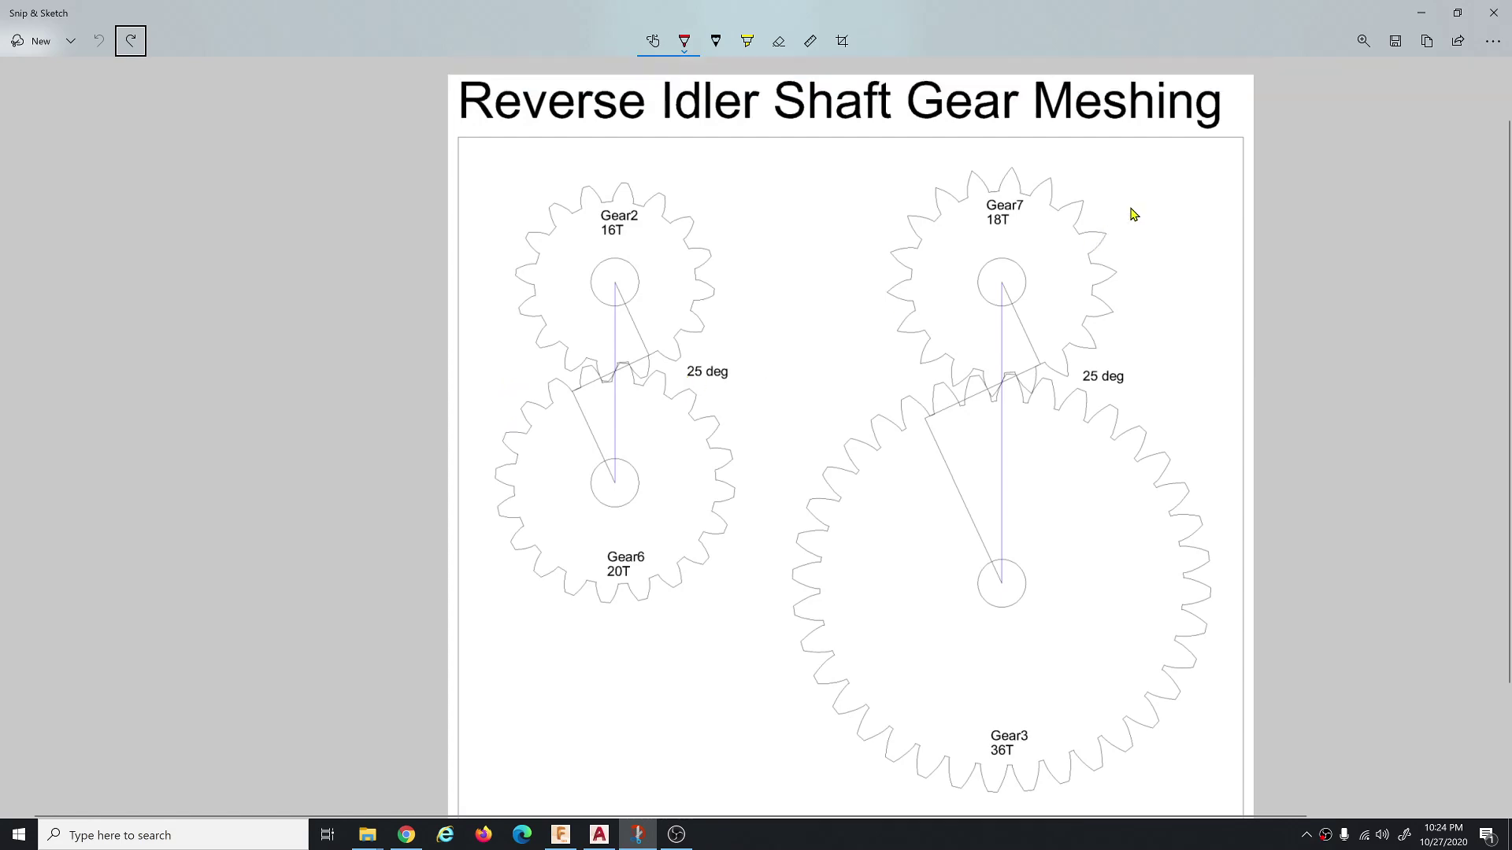
left_click(1419, 14)
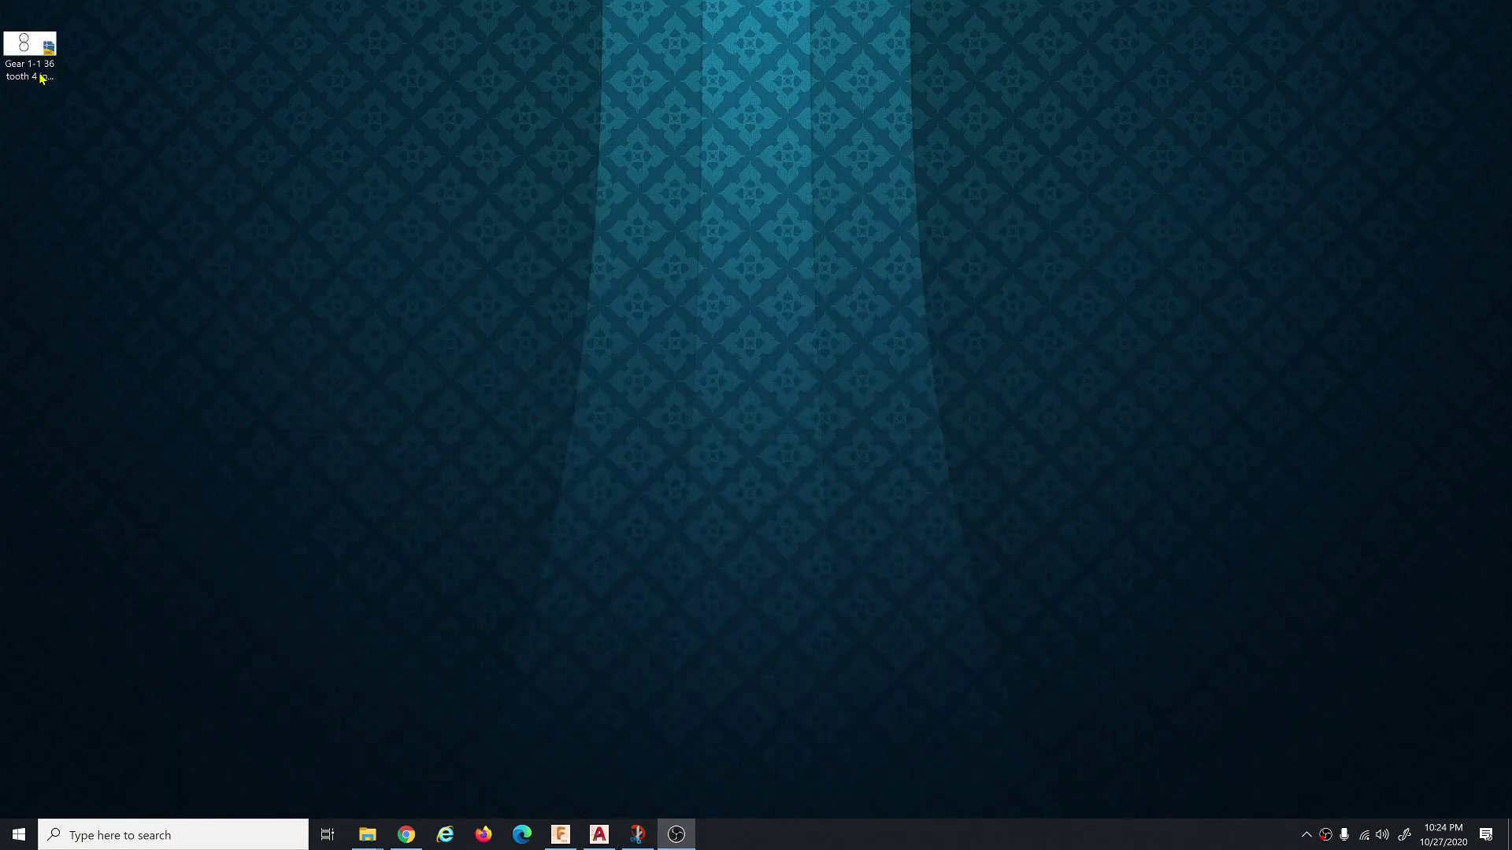
Reposition the Gear 1-1 36 tooth drawing icon lower left on the desktop and bring AutoCAD forward.
left_click_drag(38, 73, 496, 304)
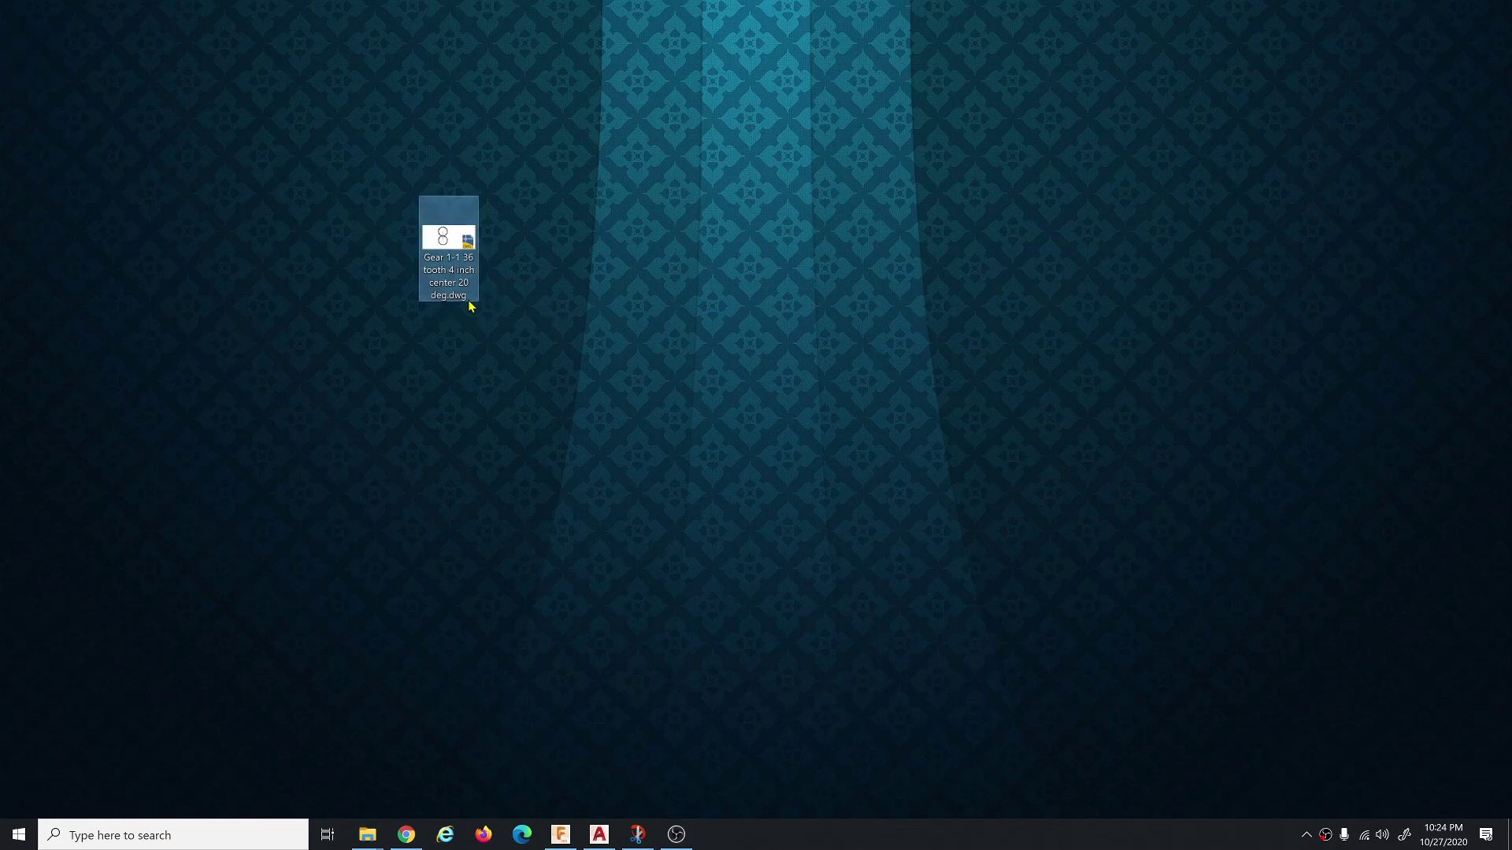
left_click_drag(445, 235, 136, 191)
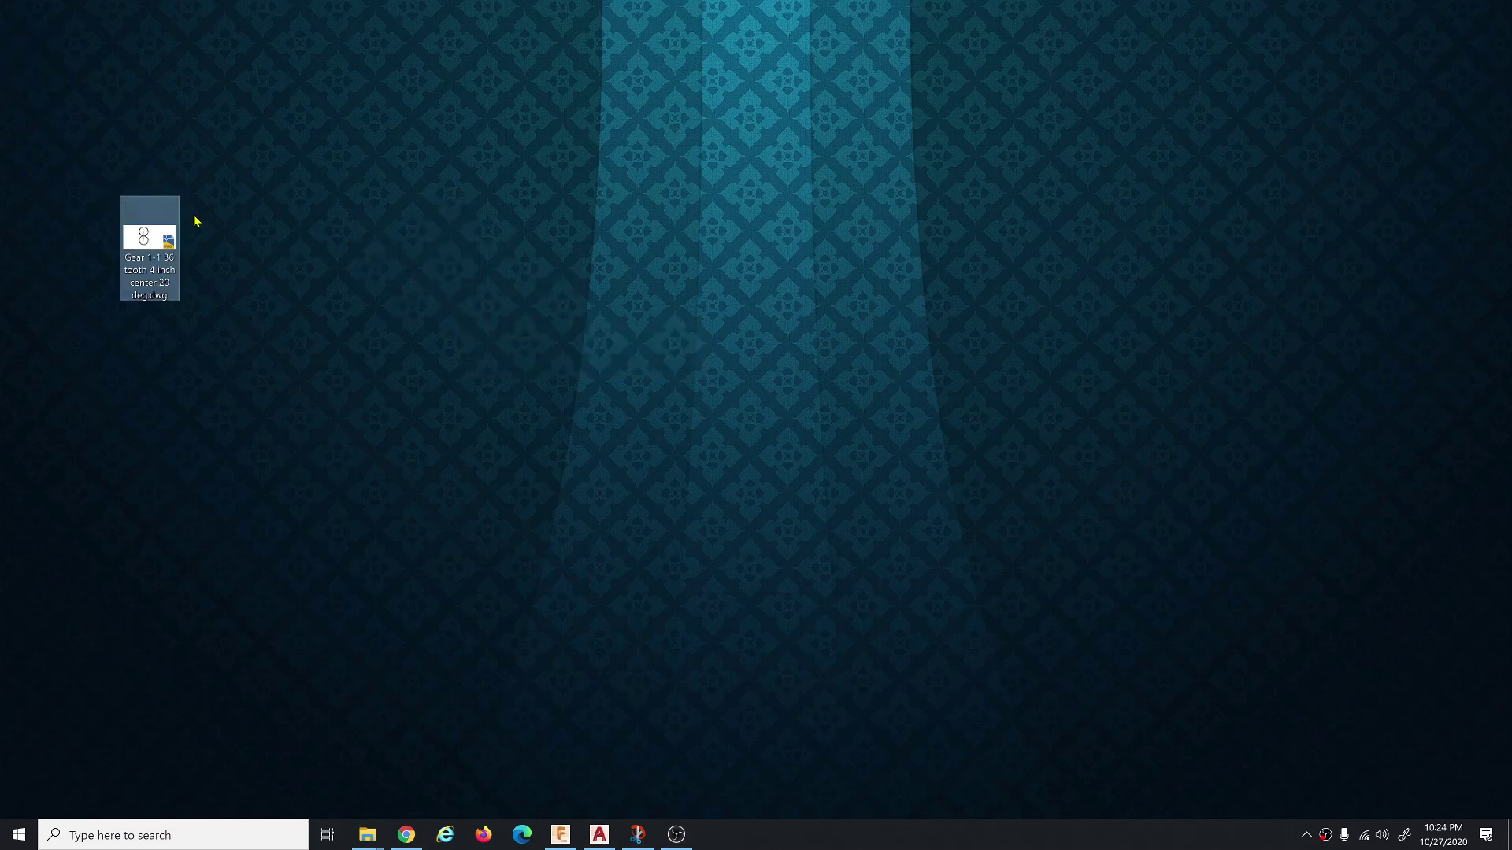
left_click(599, 833)
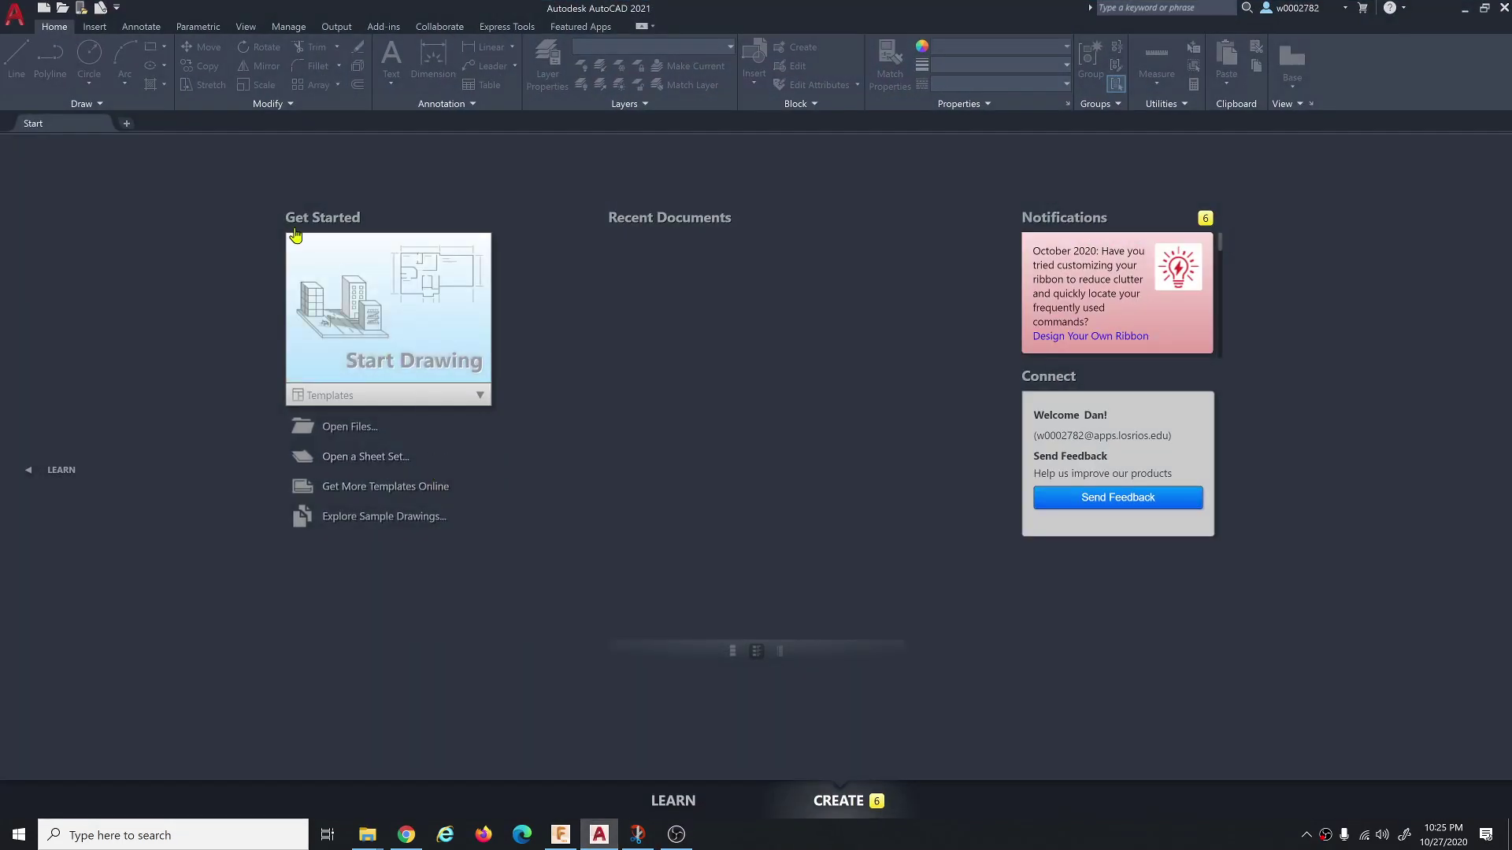
Open the Gear 1-1 36 tooth 4 inch center 20 deg drawing and select the upper gear.
left_click(63, 8)
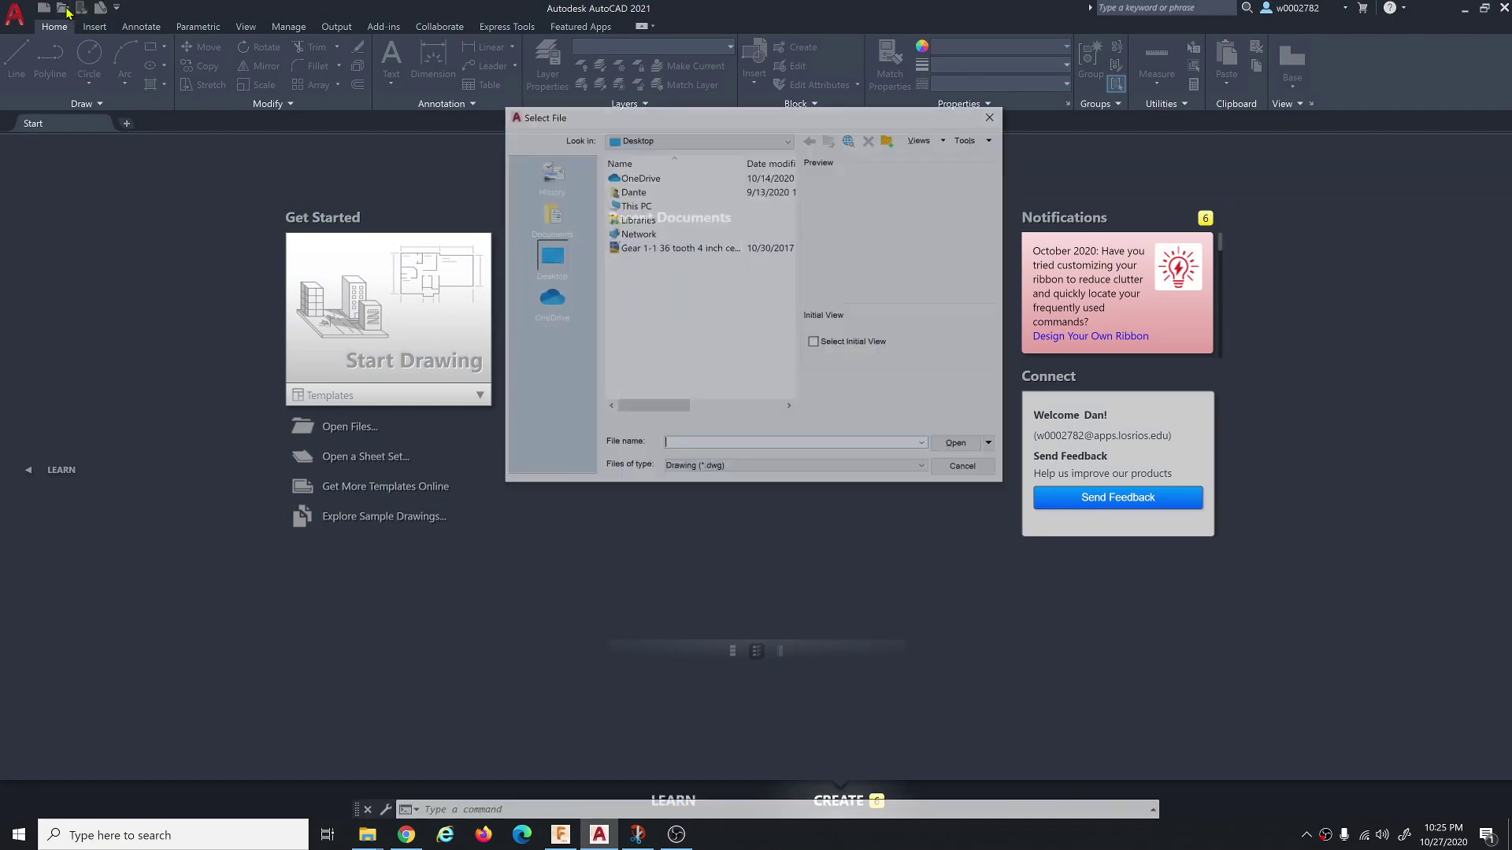
double_click(665, 248)
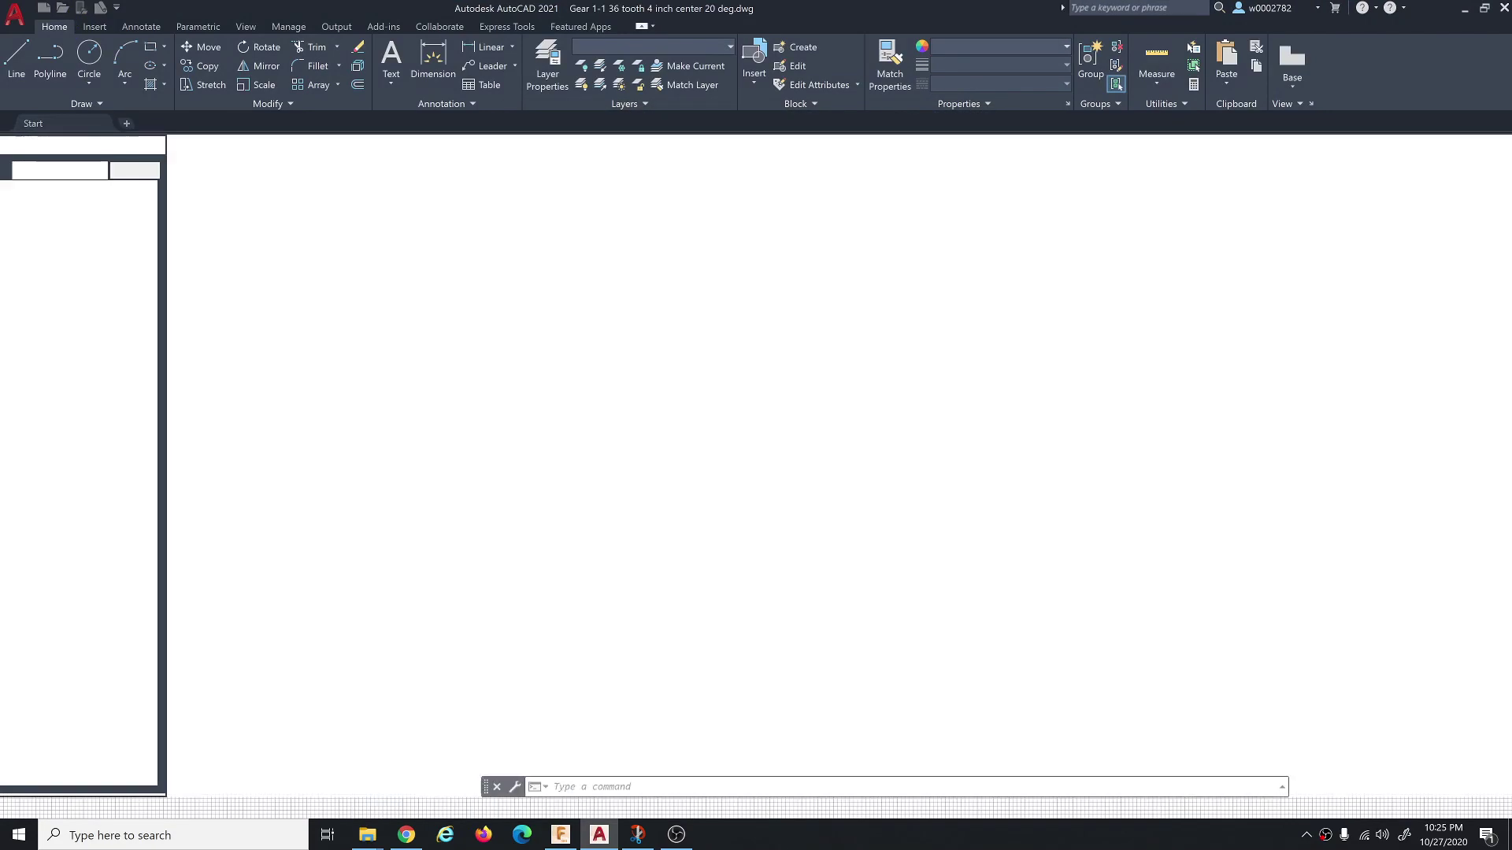
scroll(663, 439, "up", 4)
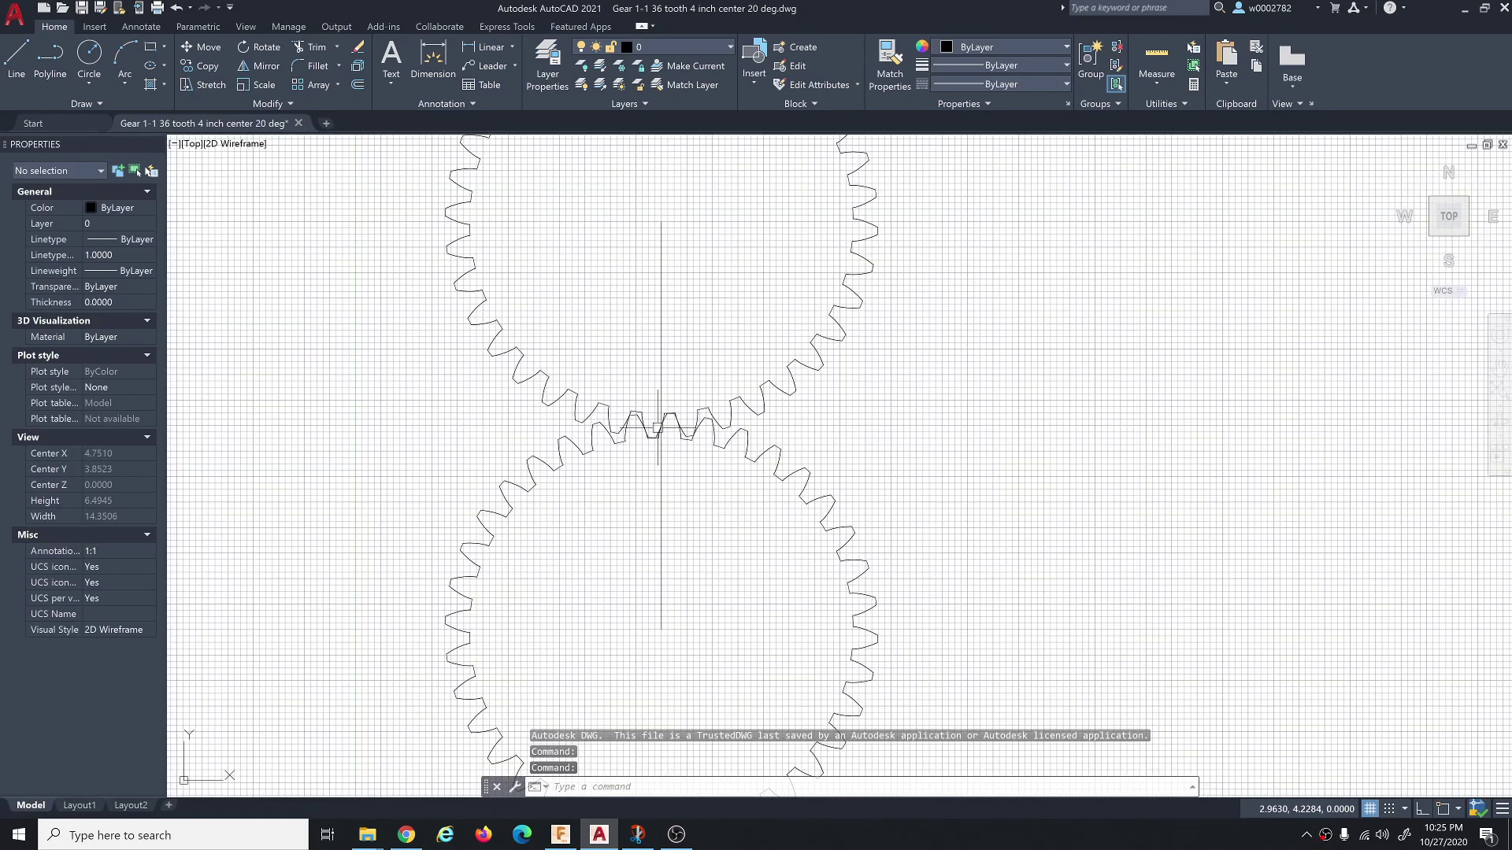
scroll(662, 436, "up", 4)
scroll(659, 431, "up", 4)
scroll(658, 427, "up", 4)
scroll(667, 419, "up", 1)
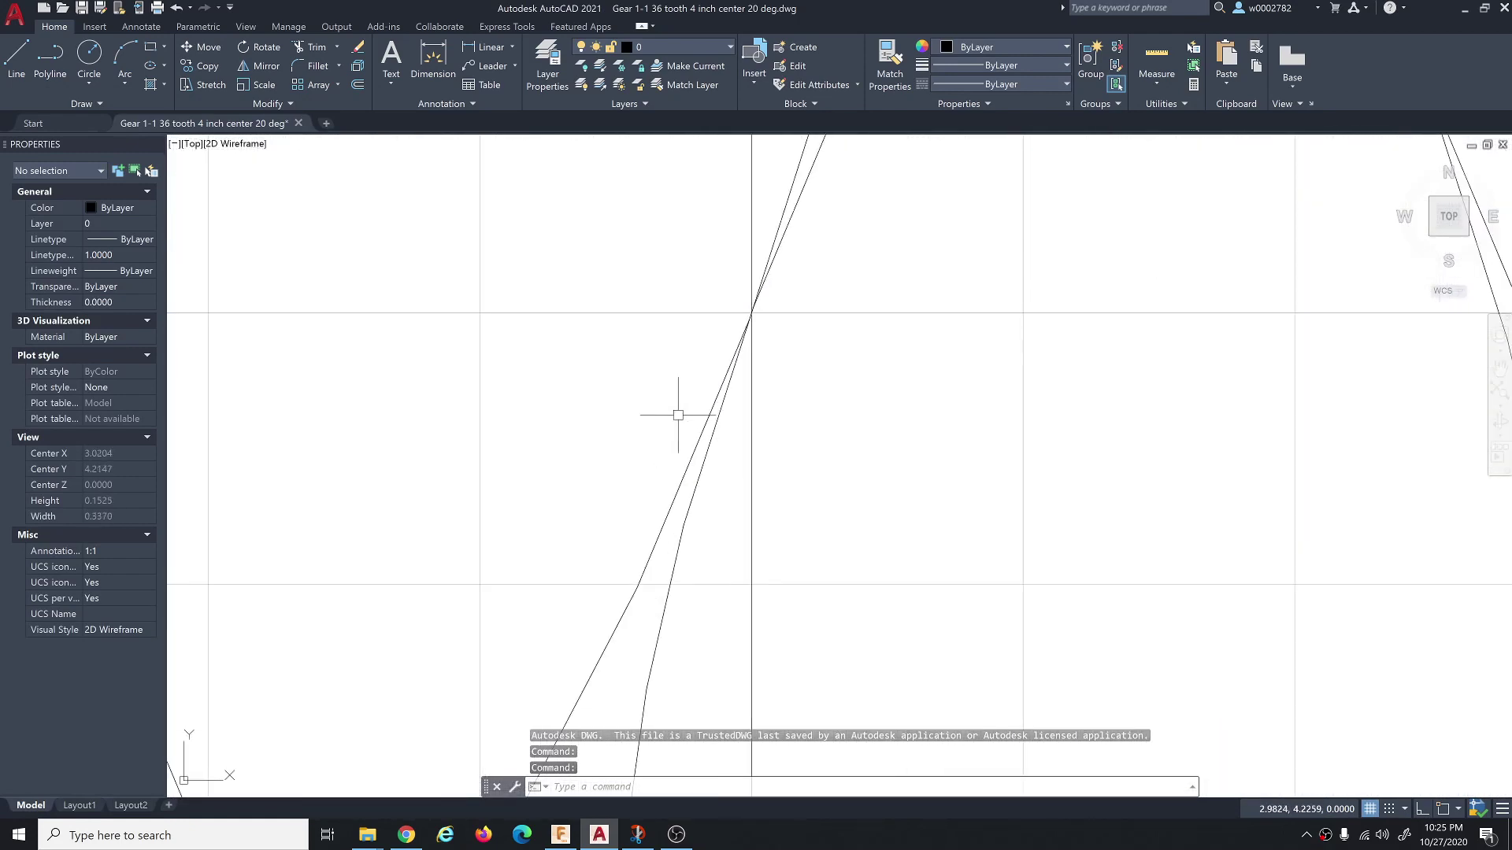
scroll(779, 260, "down", 1)
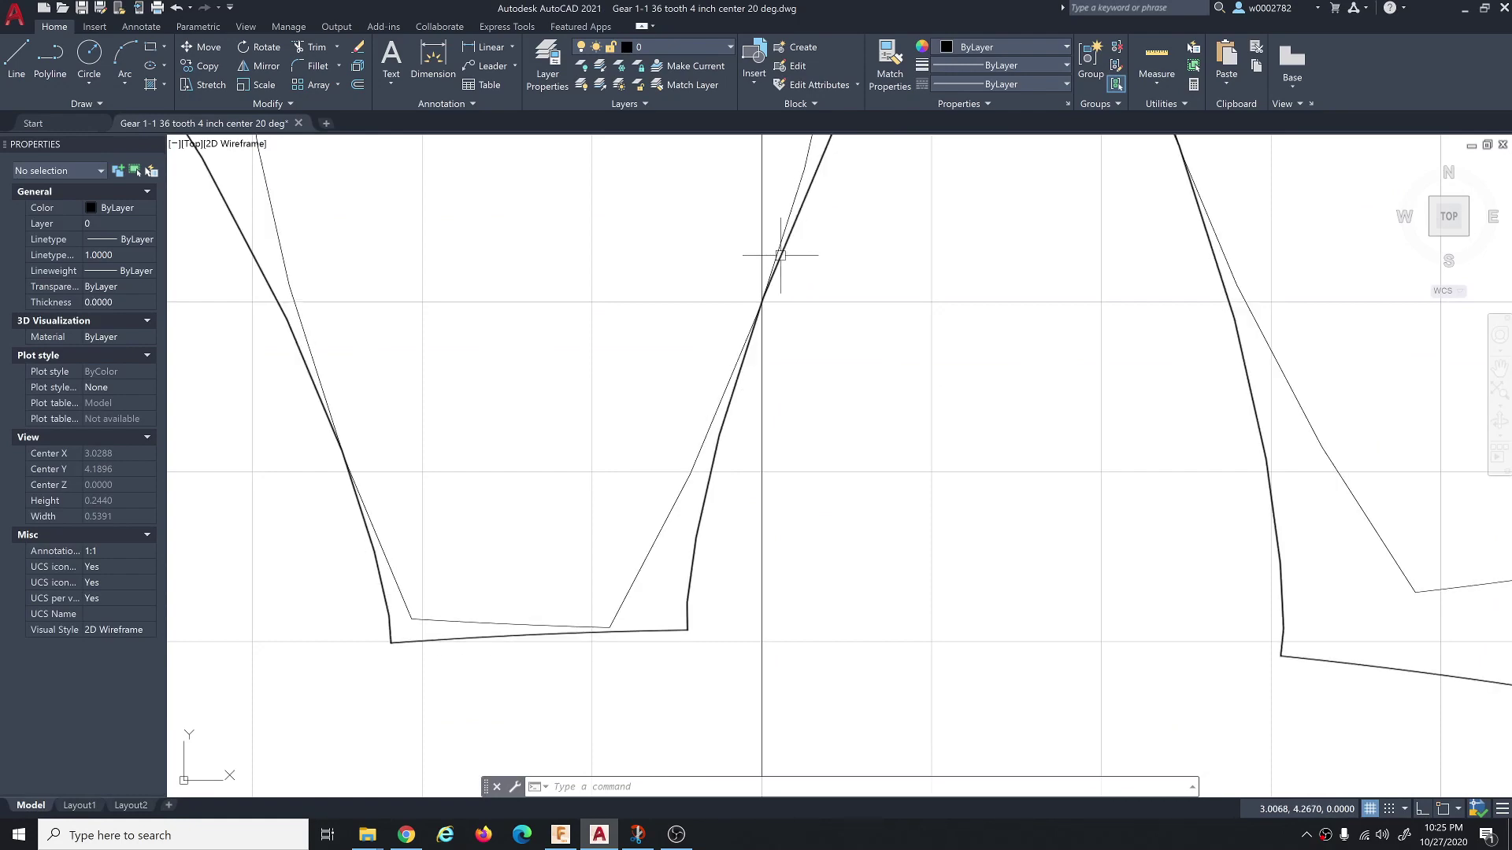
scroll(726, 472, "down", 4)
scroll(642, 473, "down", 3)
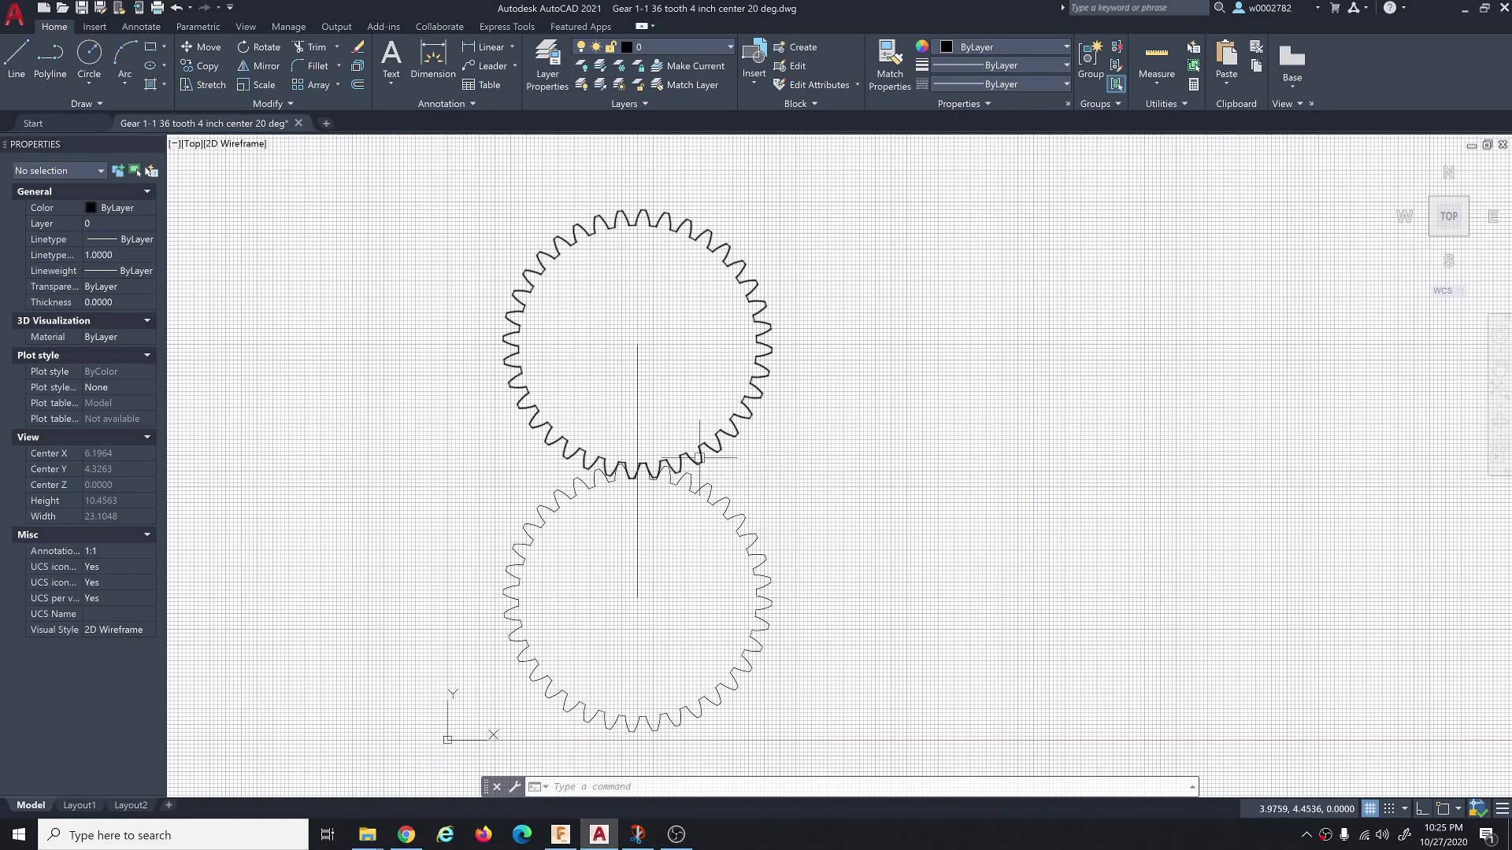
left_click(710, 454)
Erase the upper gear, leaving the lower gear and its vertical centre line.
key("Delete")
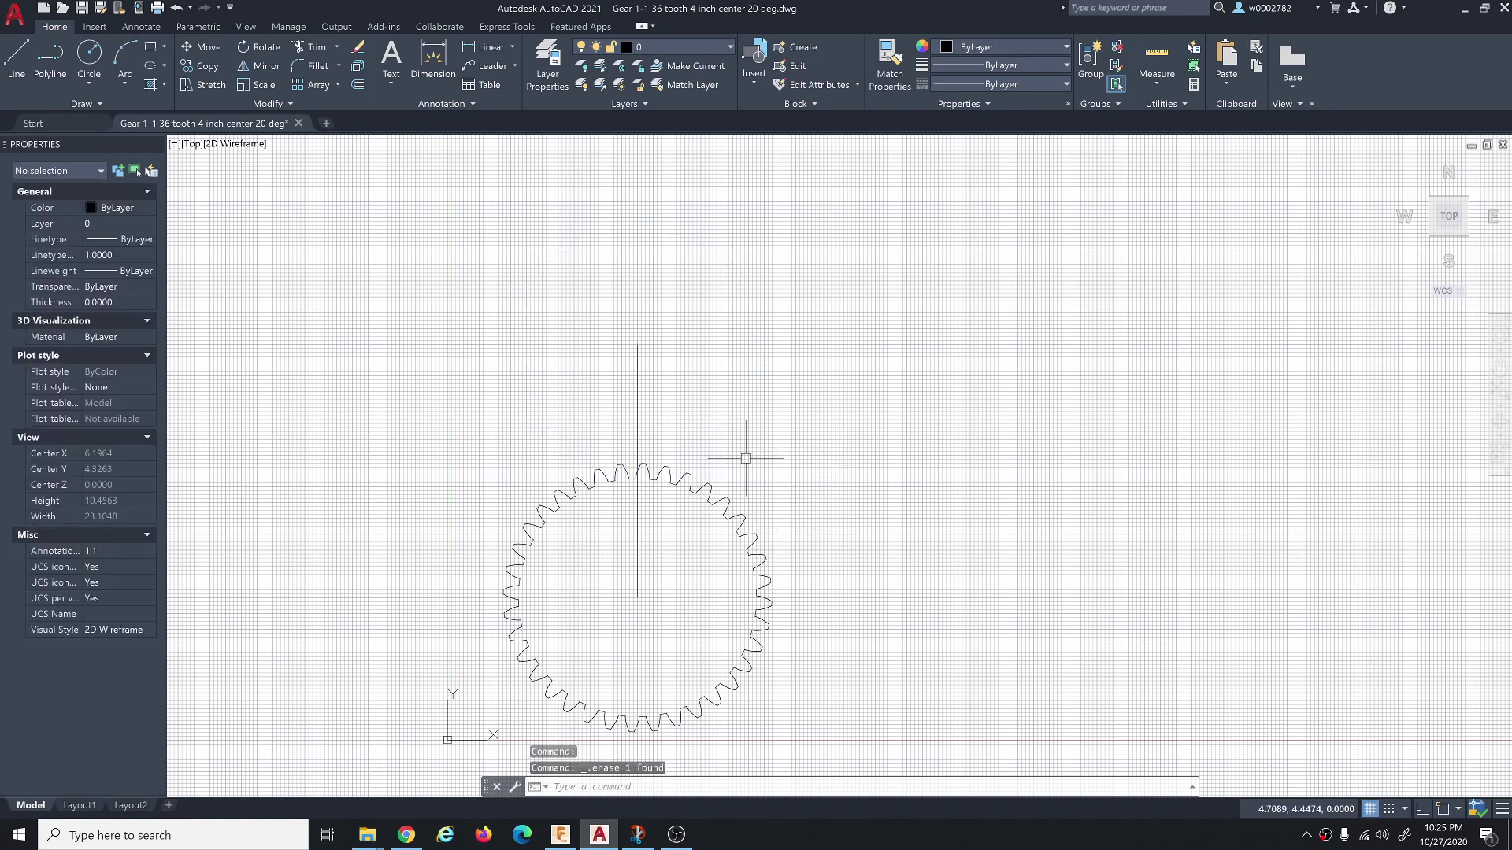
left_click(639, 578)
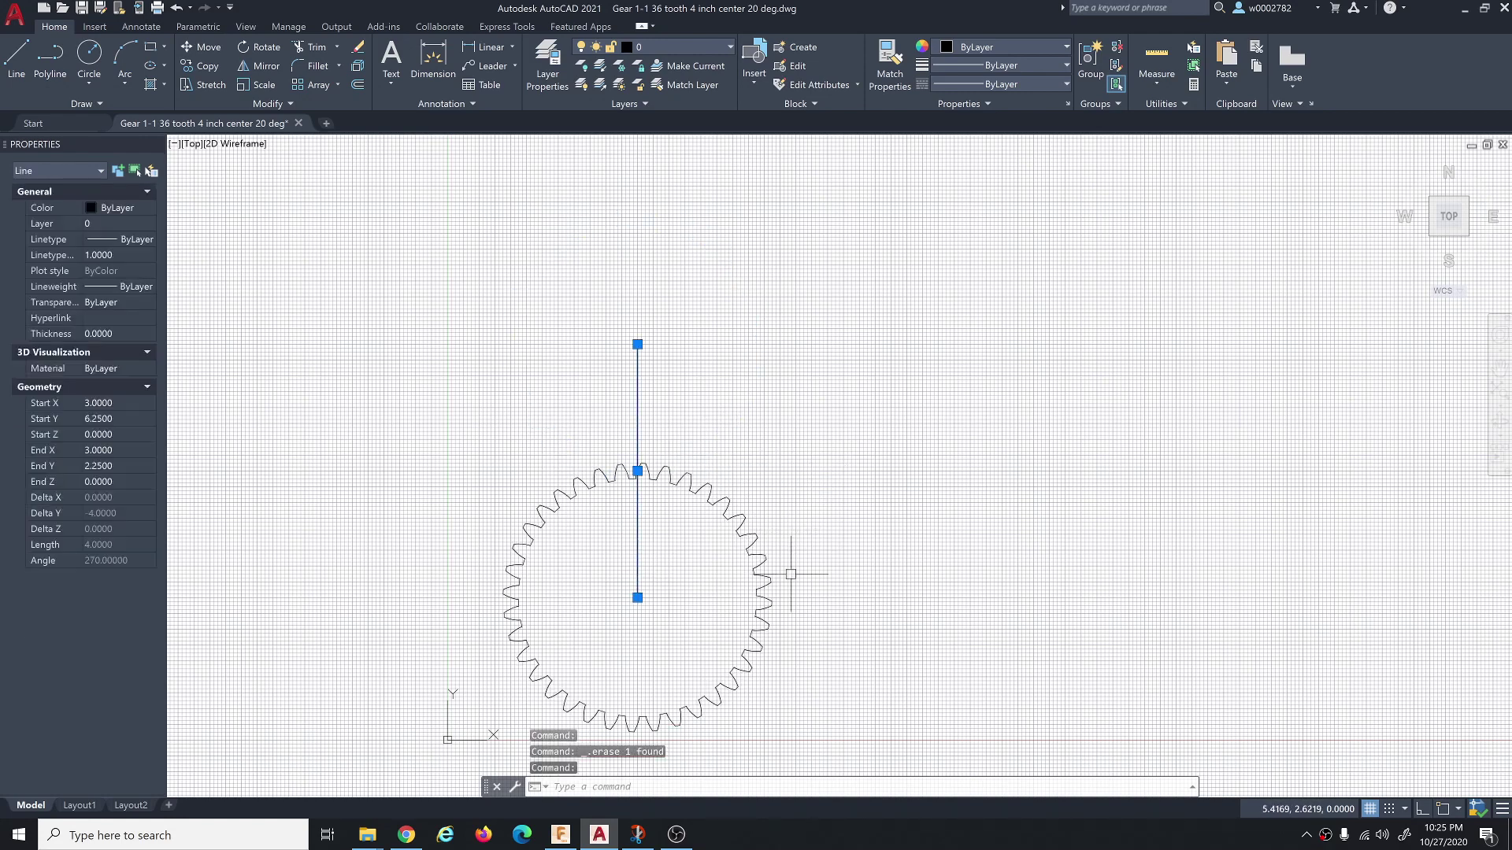
key("Escape")
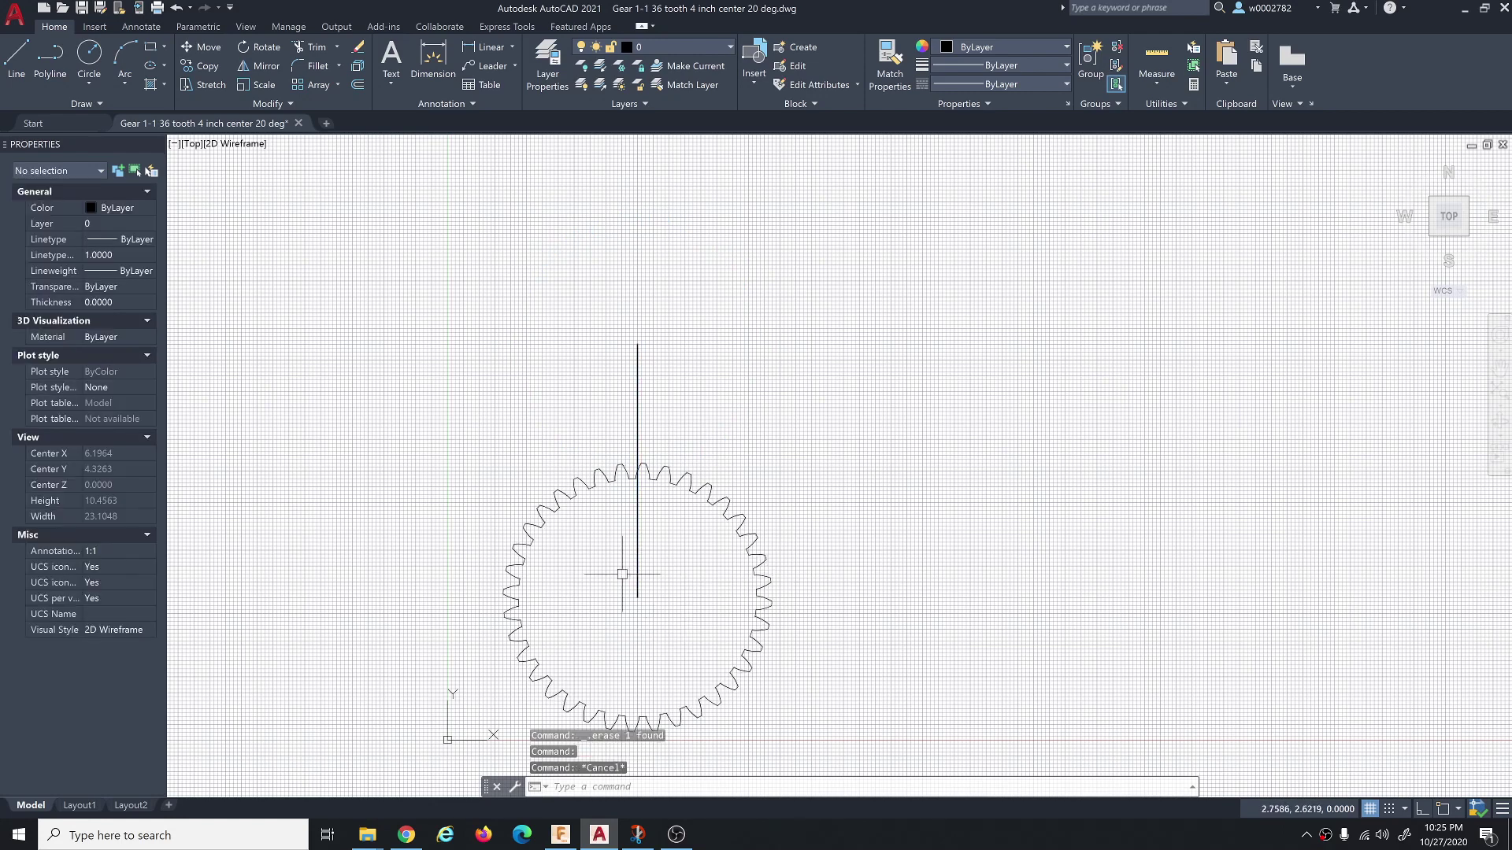
scroll(659, 615, "up", 6)
scroll(619, 596, "down", 2)
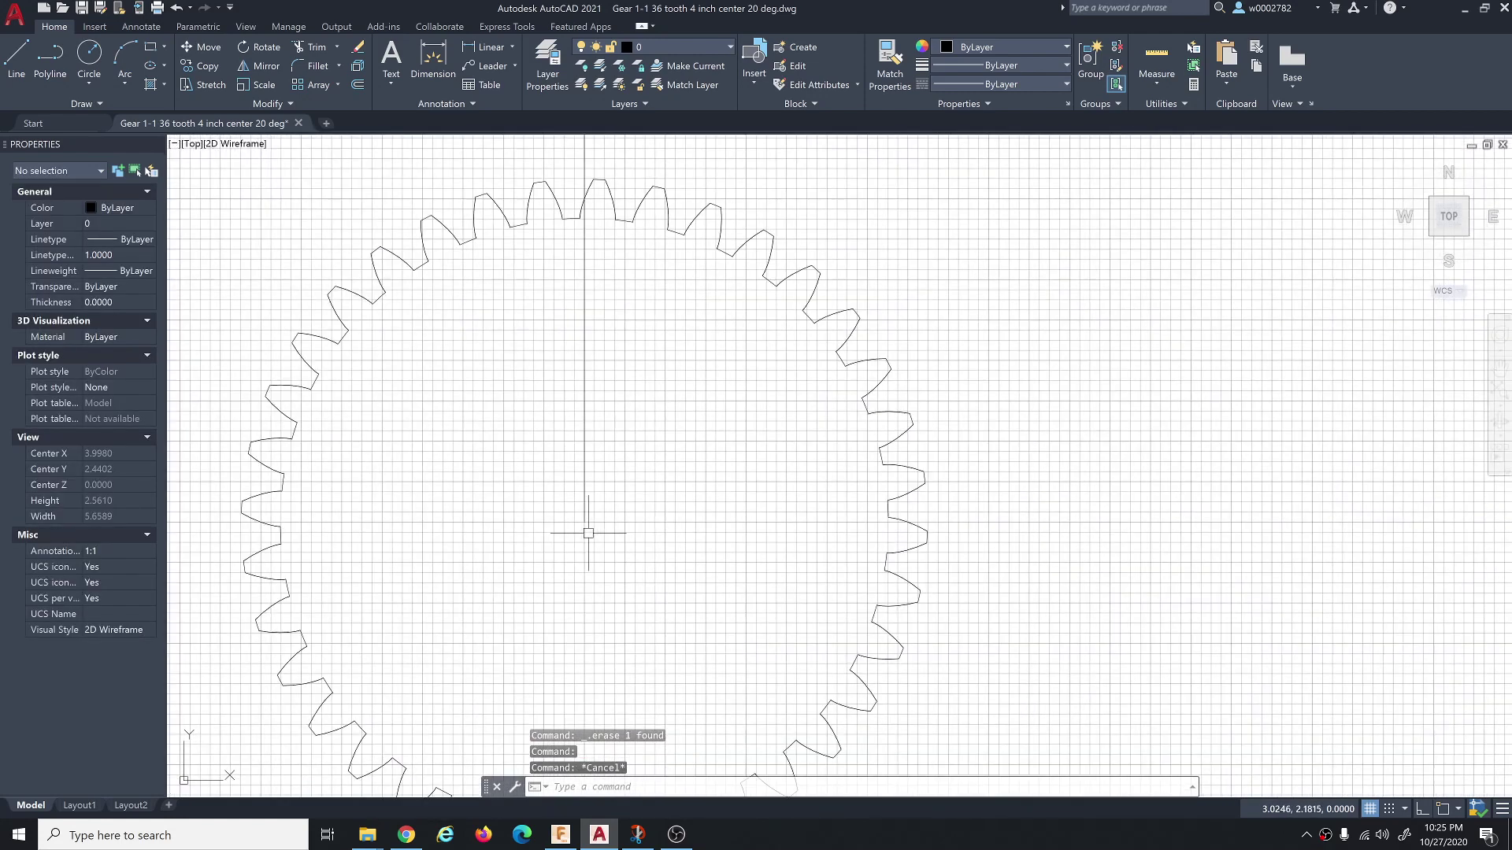
scroll(591, 531, "down", 2)
type("c")
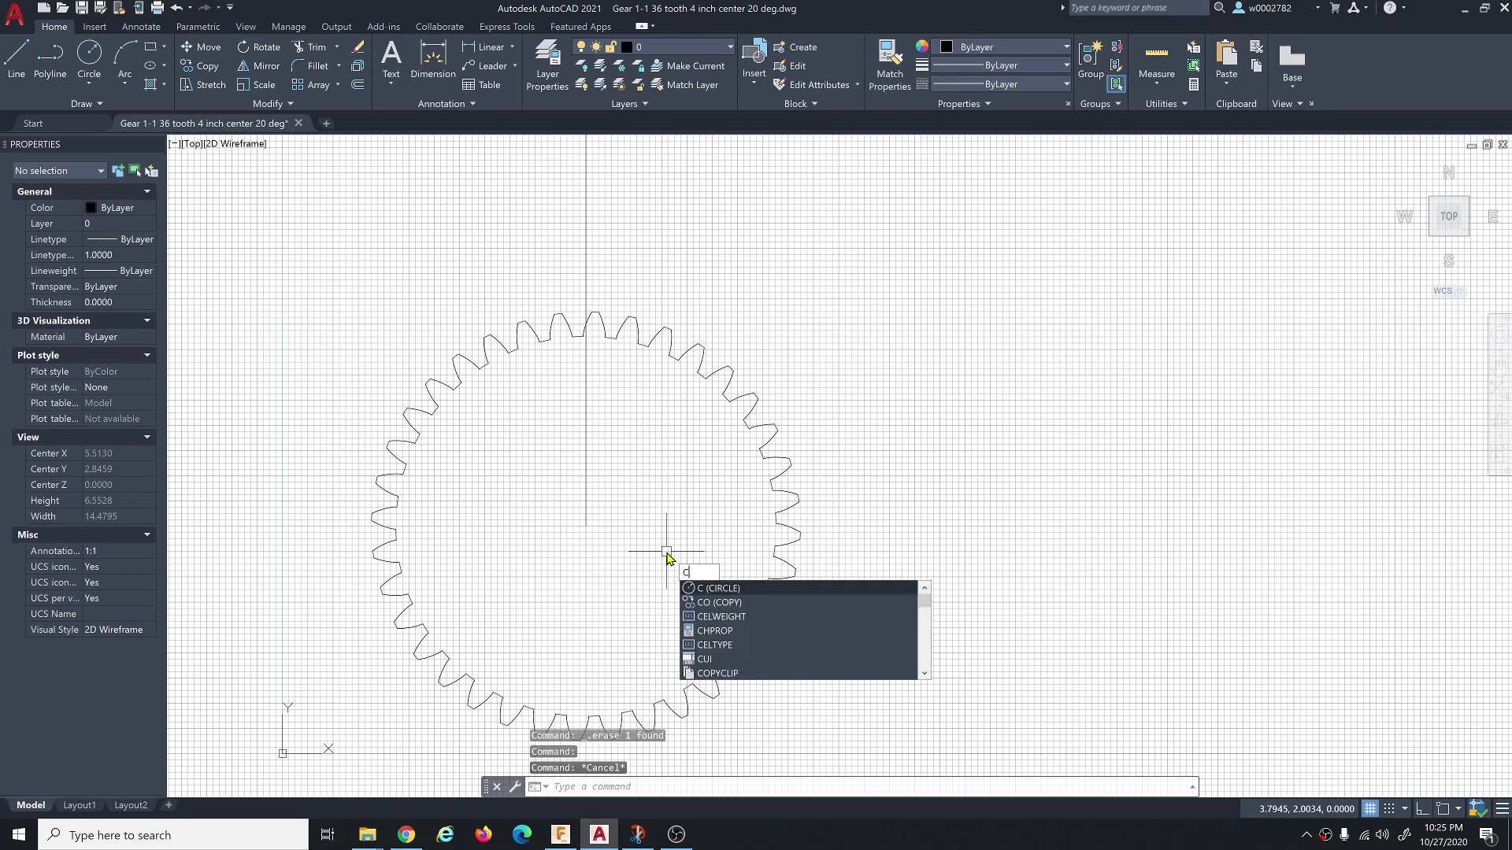
Draw a radius-1 circle snapped to the lower gear's centre with object snap on.
key("Return")
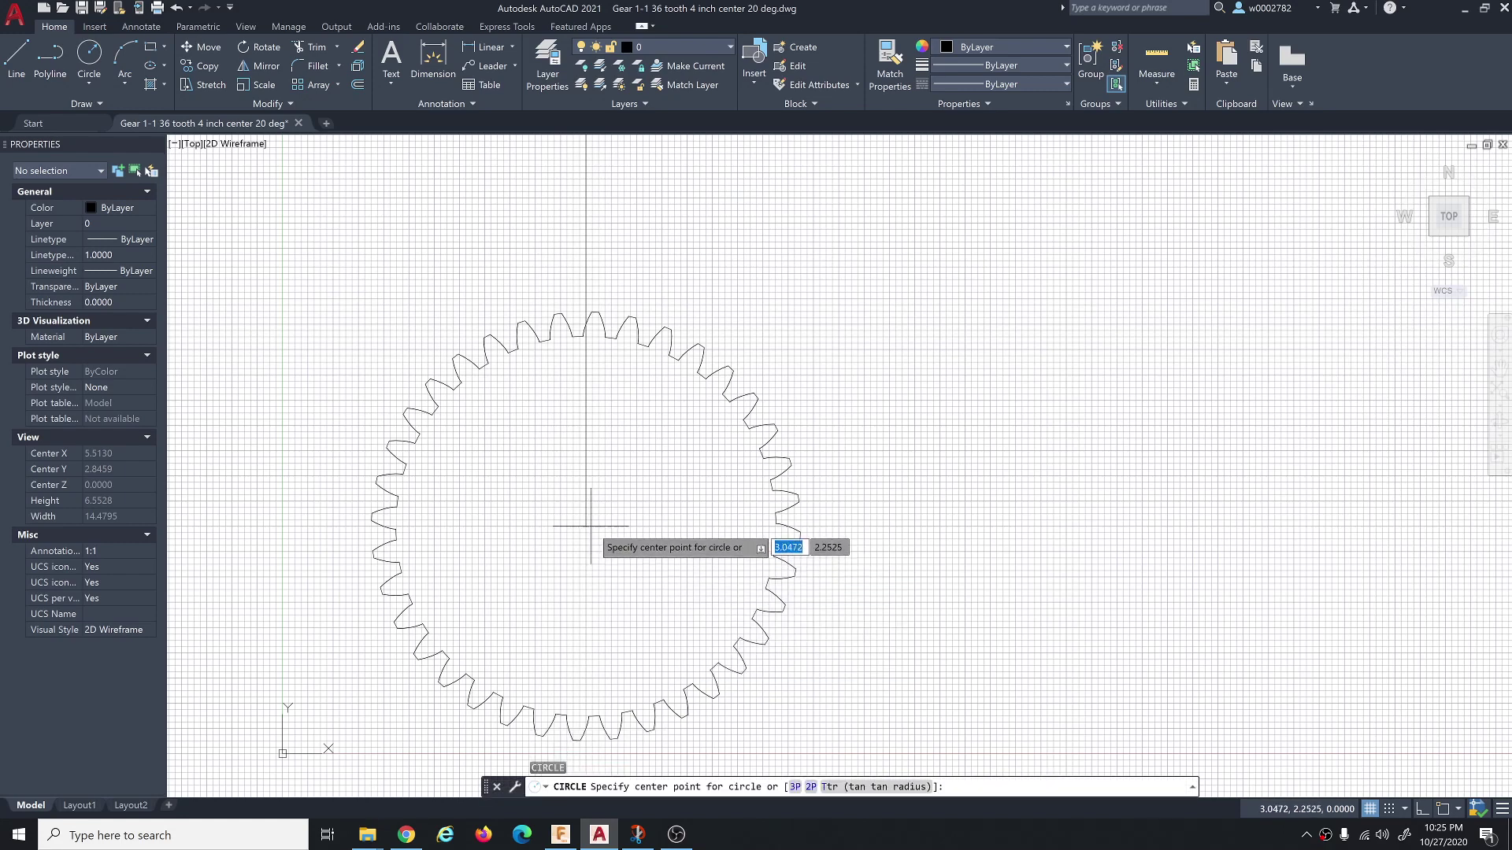
key("F3")
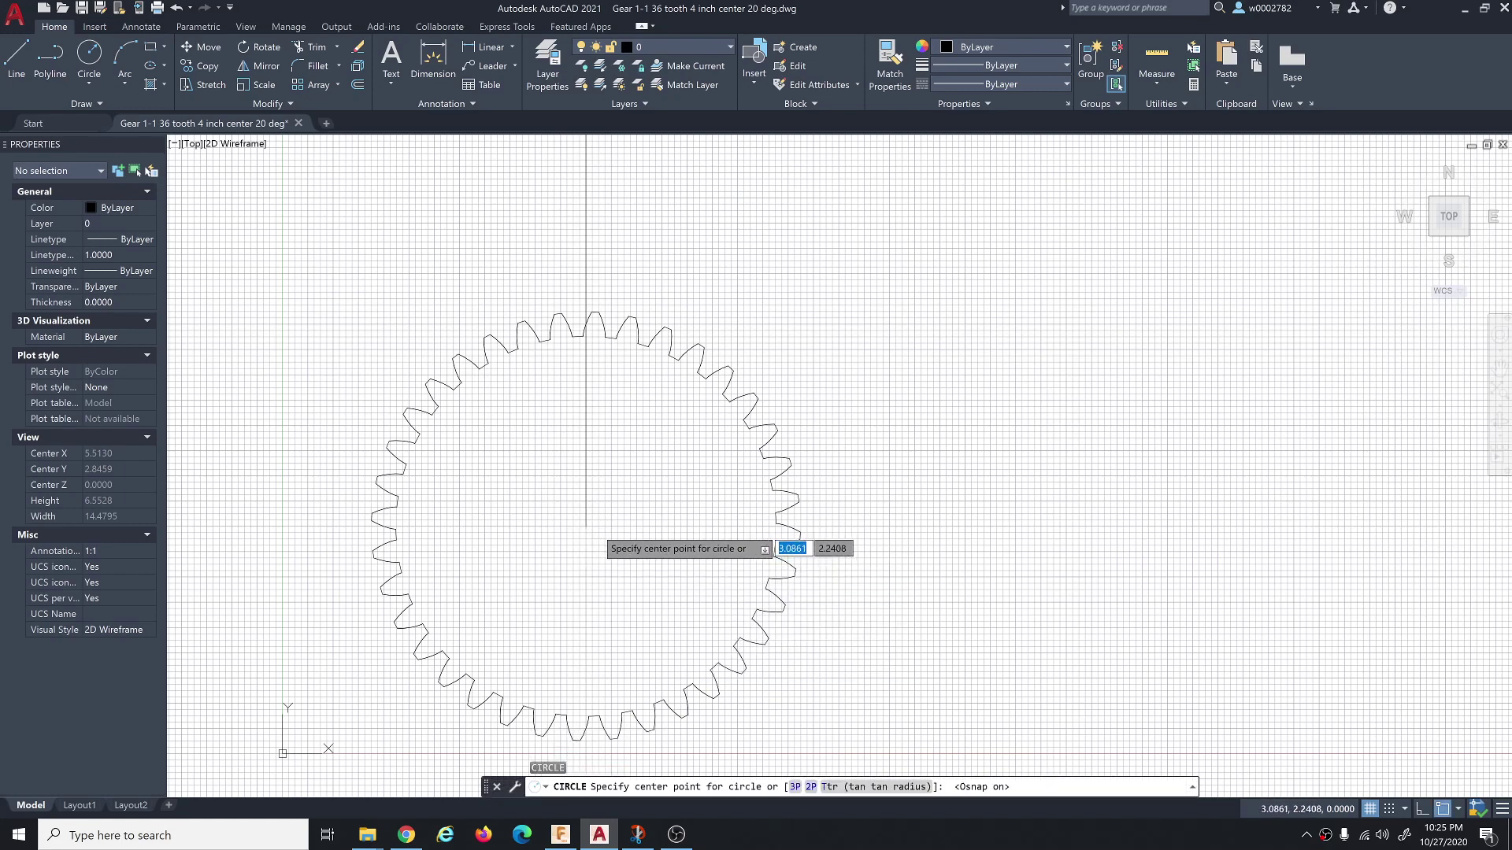
left_click(585, 526)
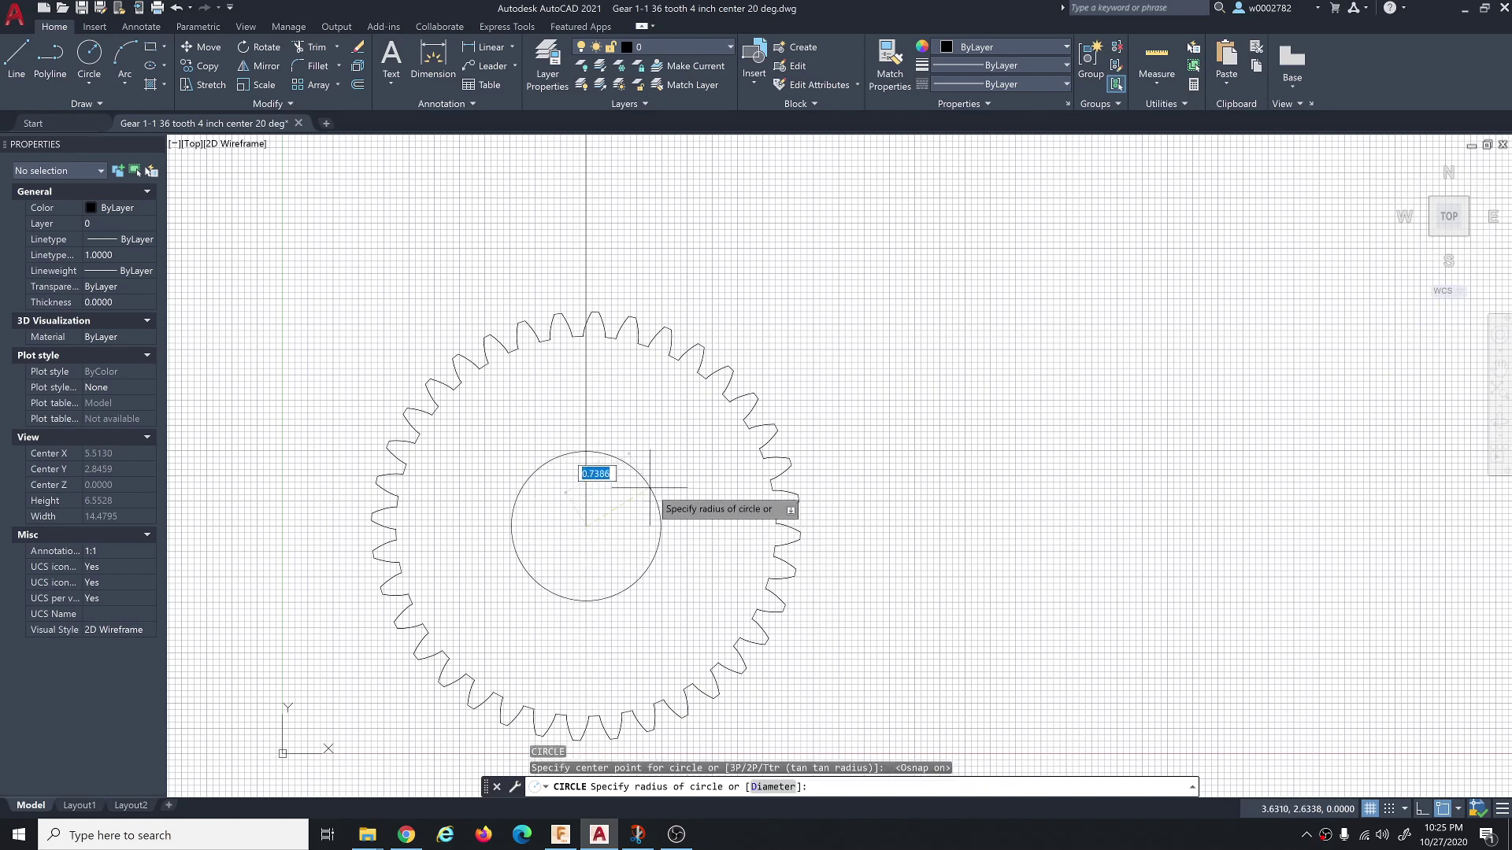
type("1")
key("Return")
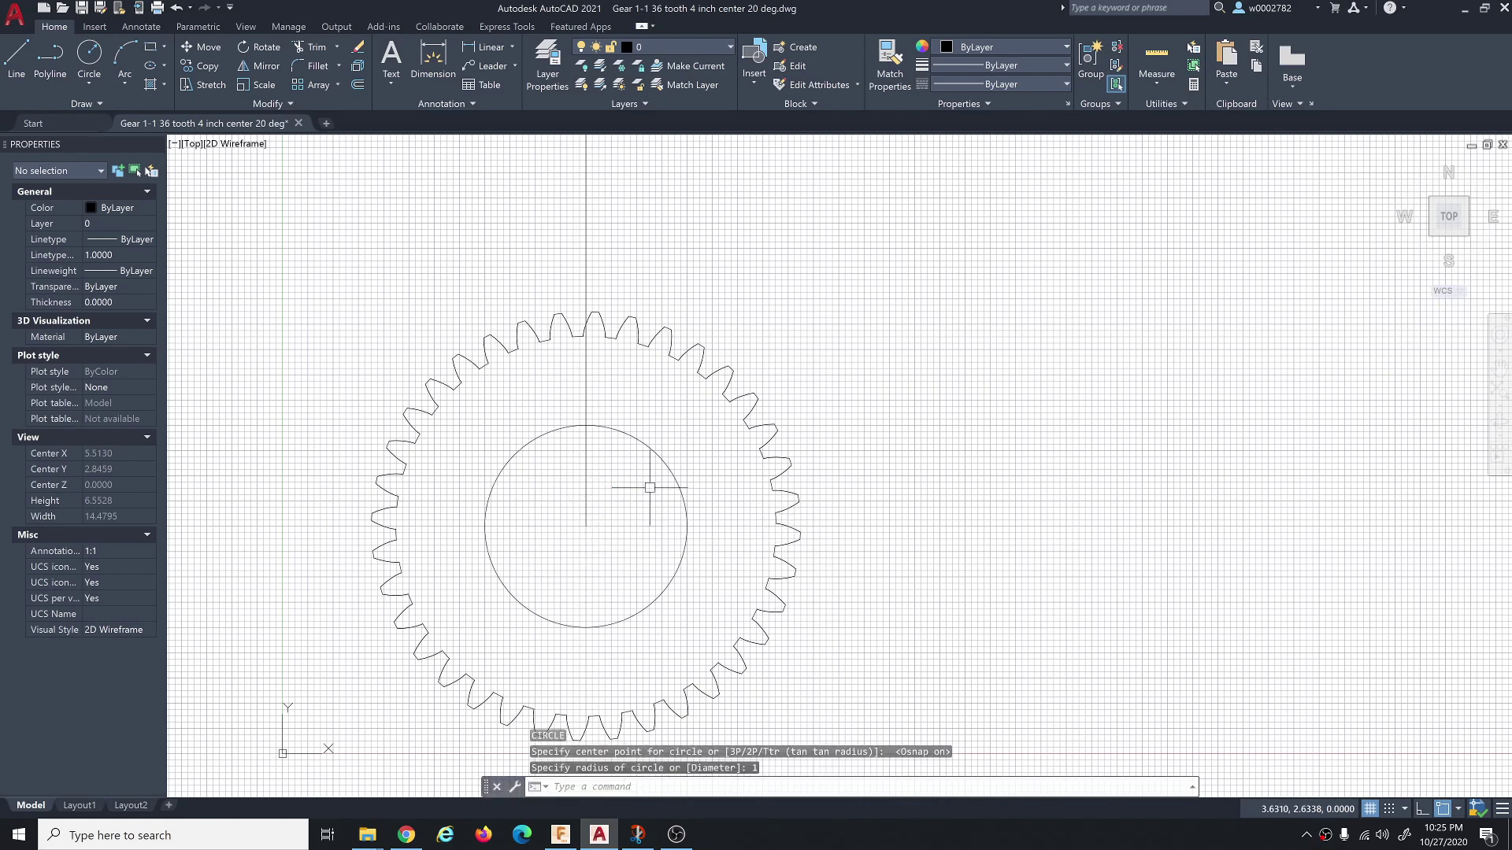
key("Escape")
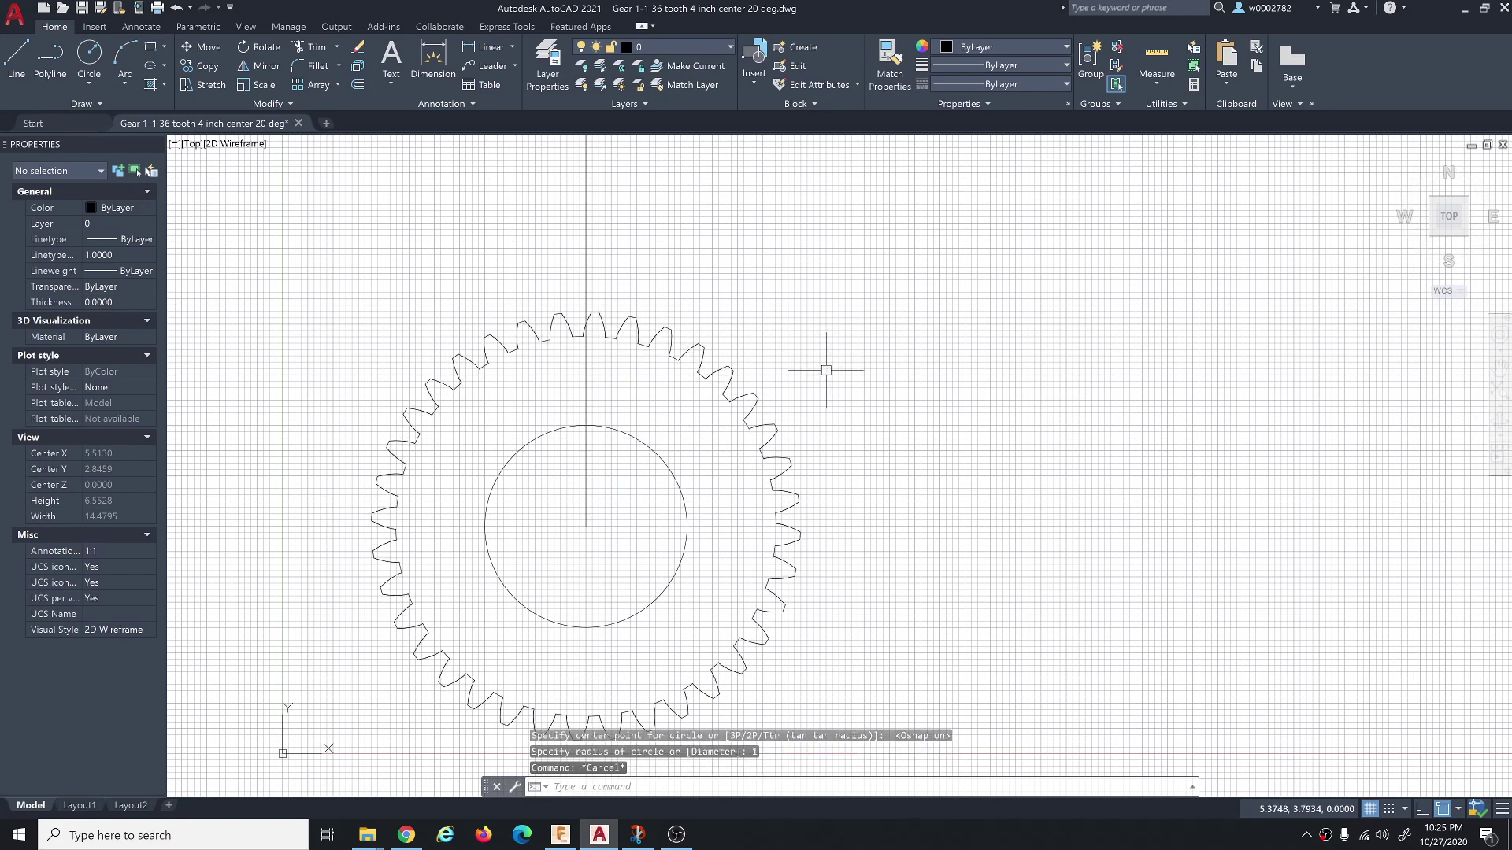
scroll(826, 371, "down", 2)
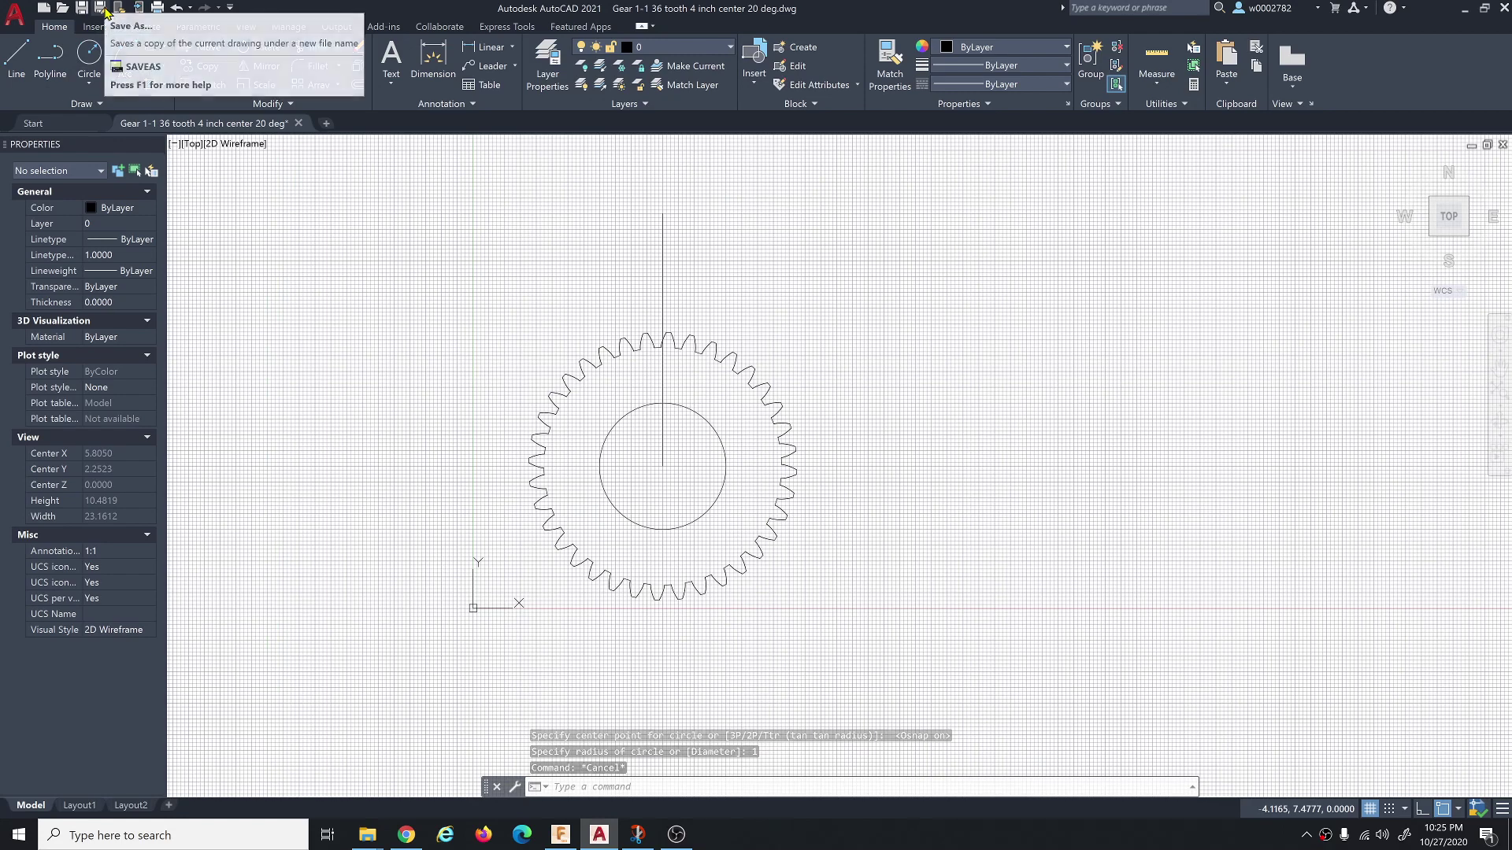
Save the drawing to the Desktop as an AutoCAD 2018 DXF file and minimize AutoCAD.
left_click(103, 10)
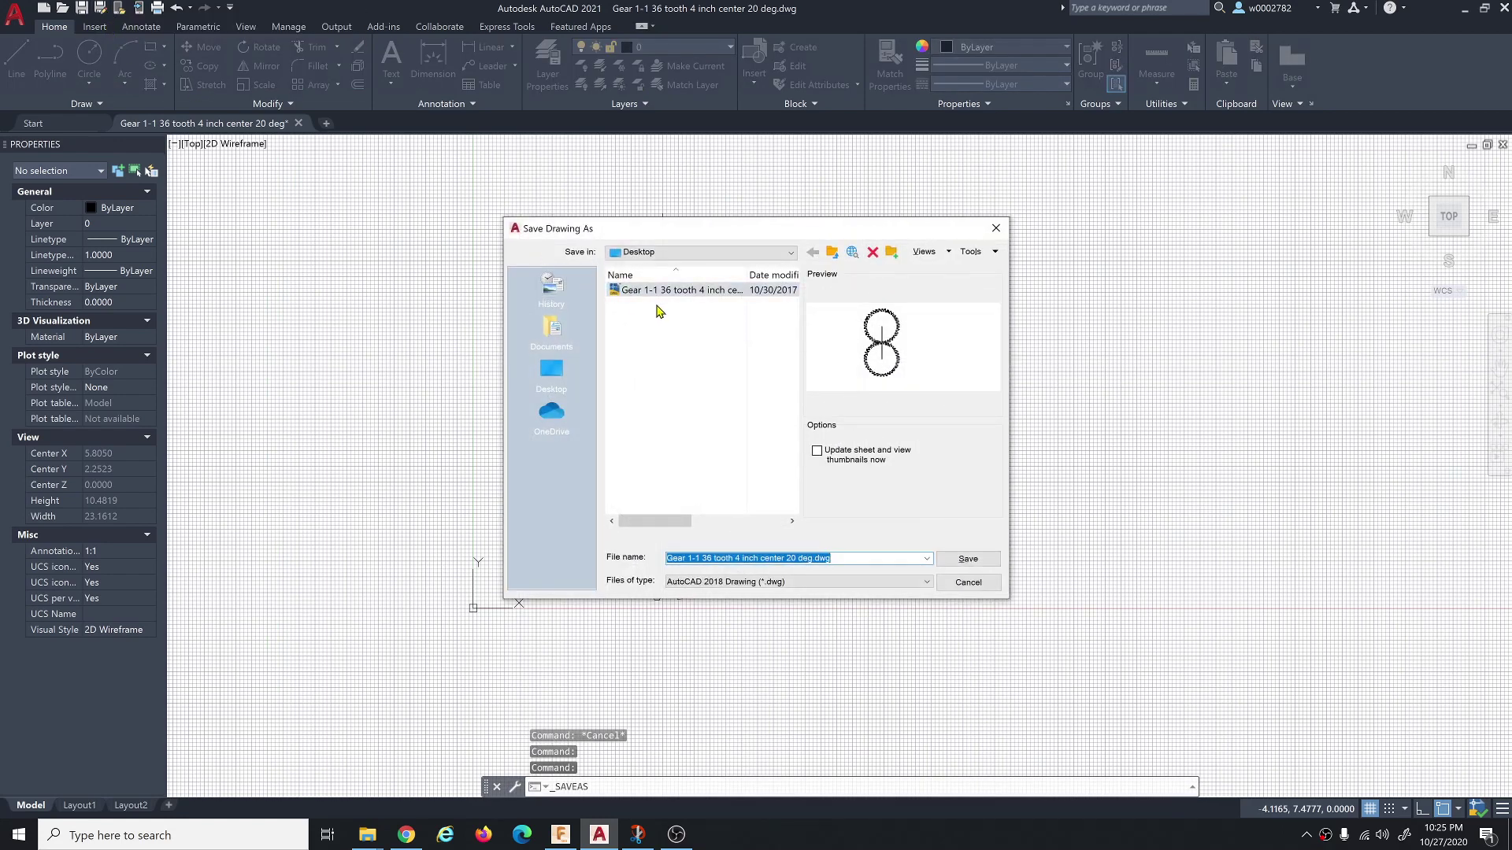
left_click(841, 582)
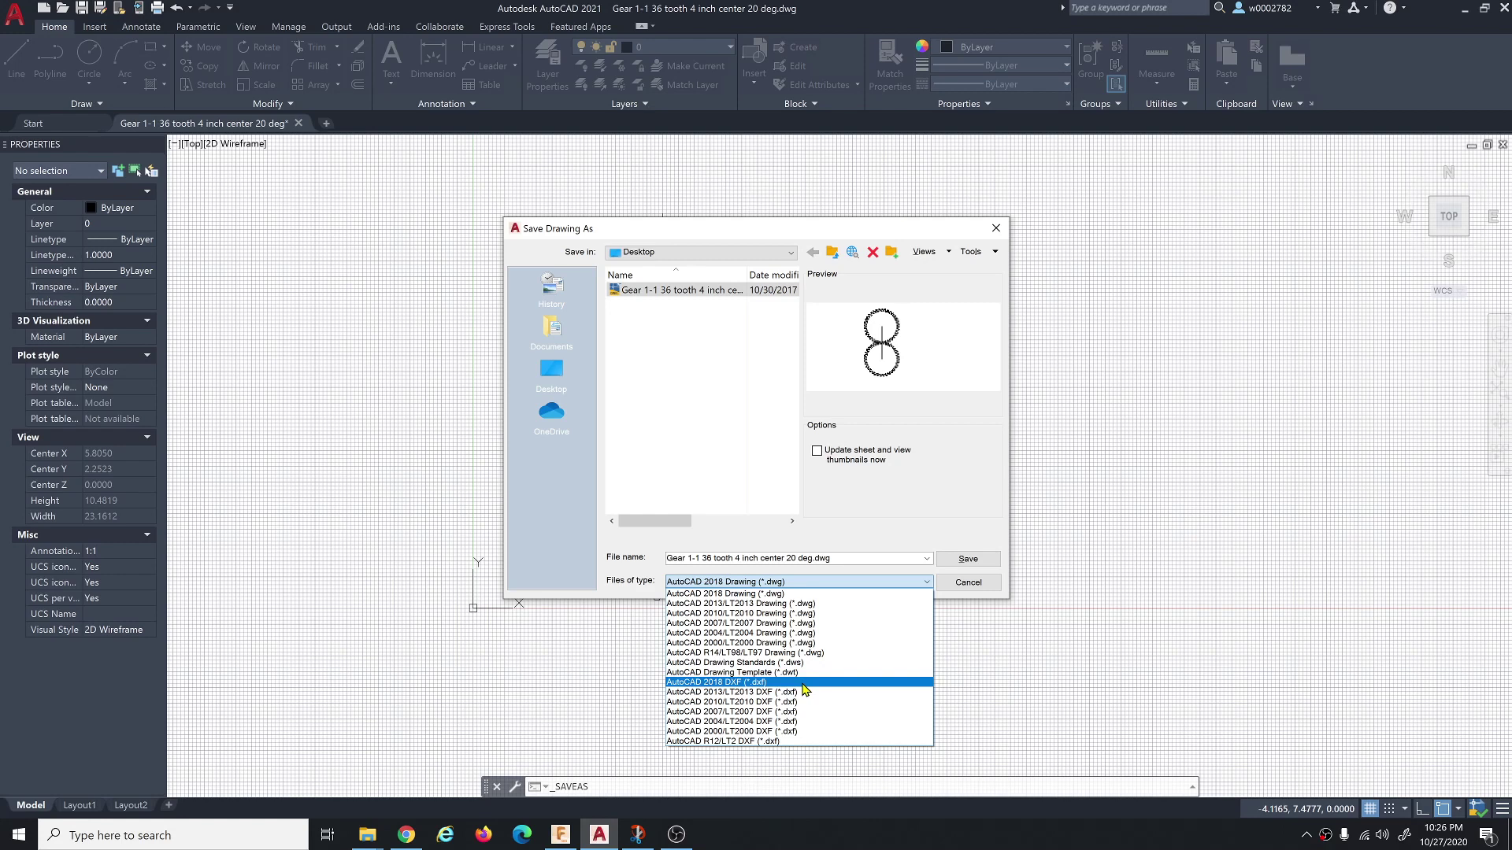
left_click(803, 683)
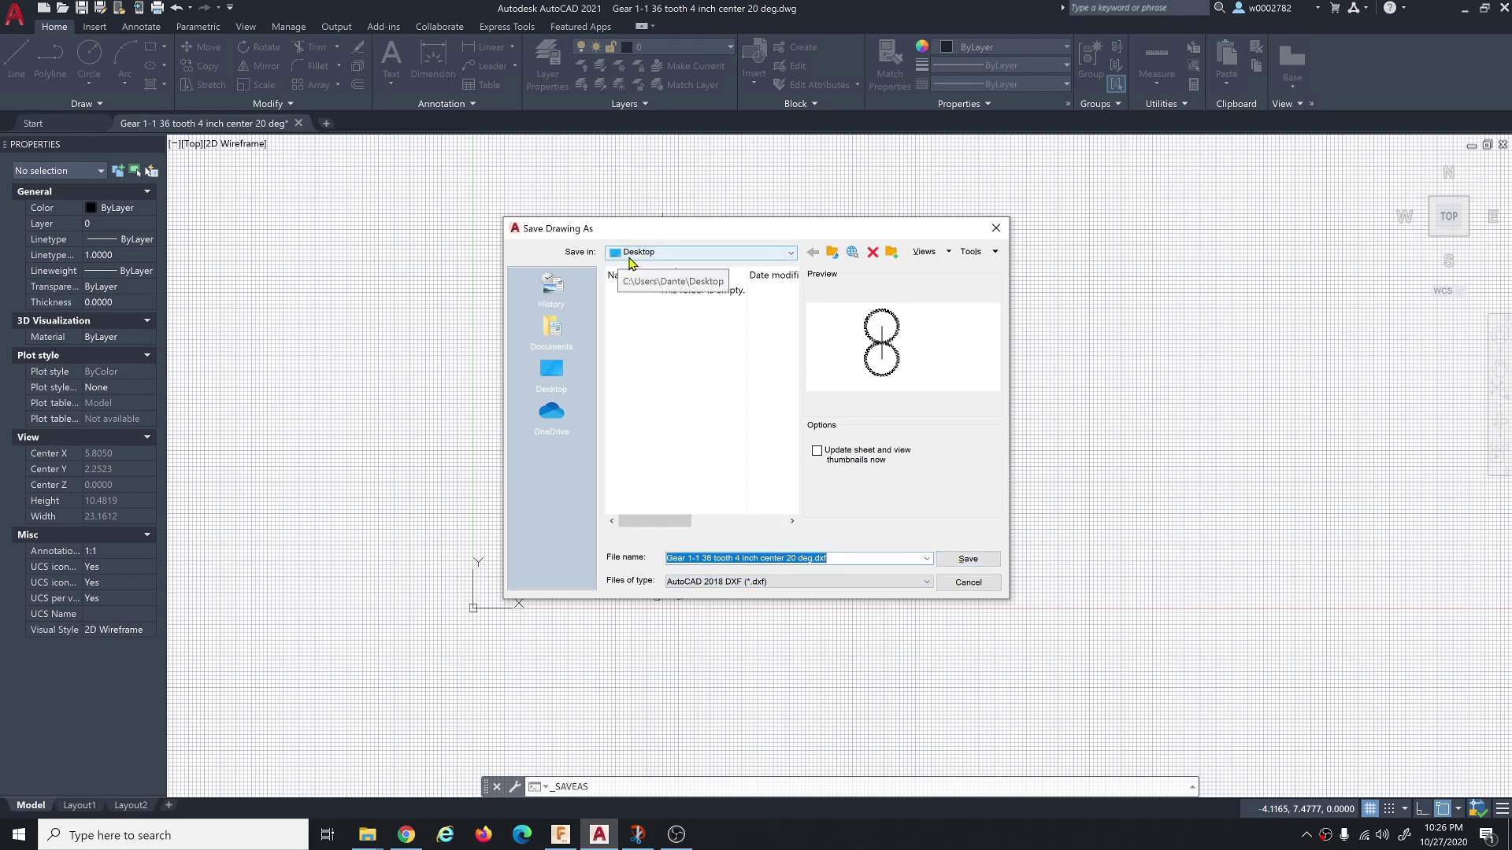
left_click(966, 560)
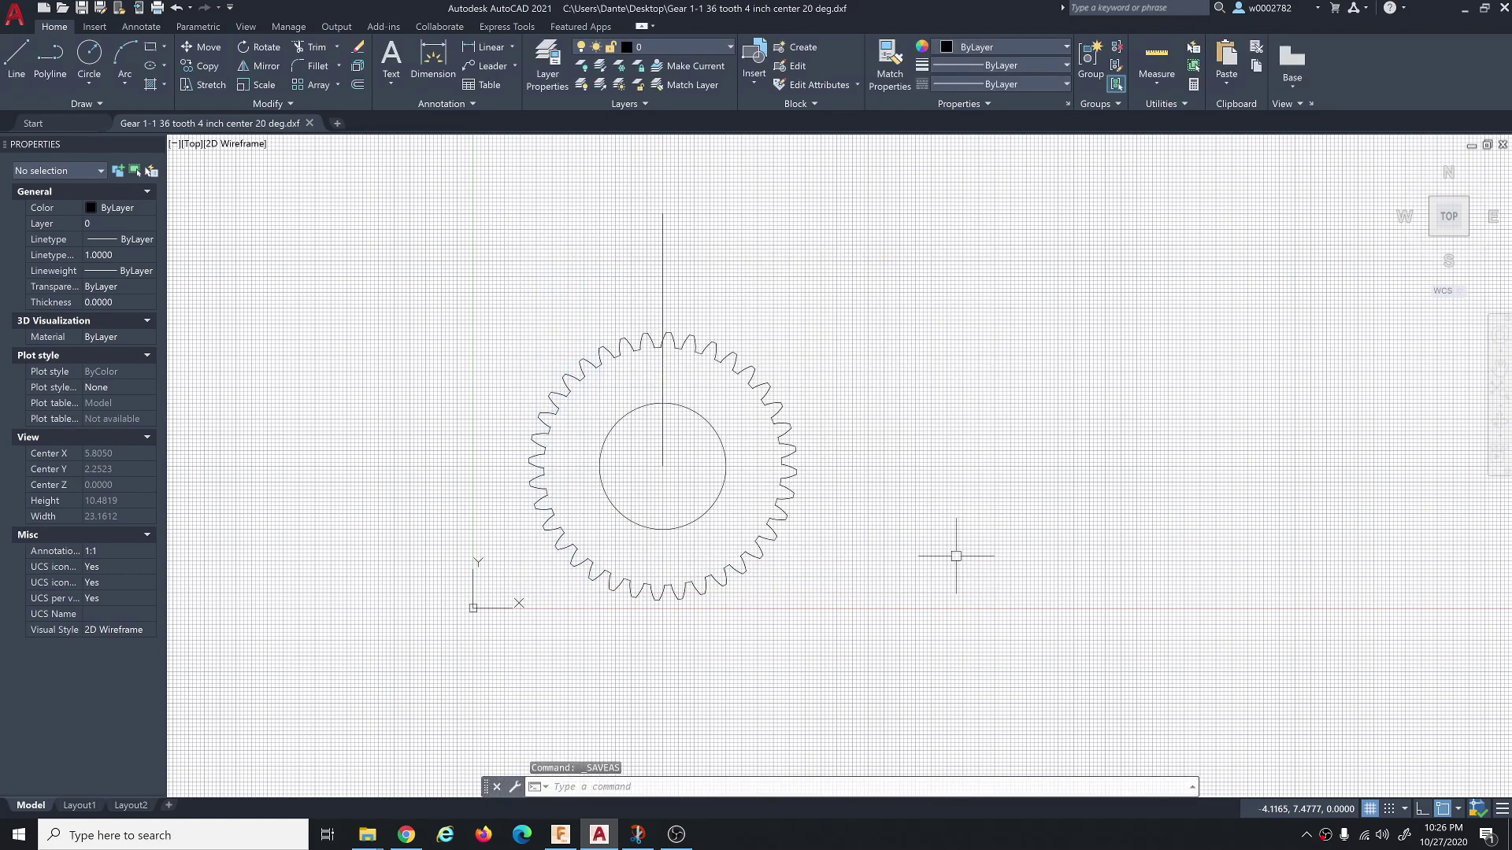
left_click(1463, 10)
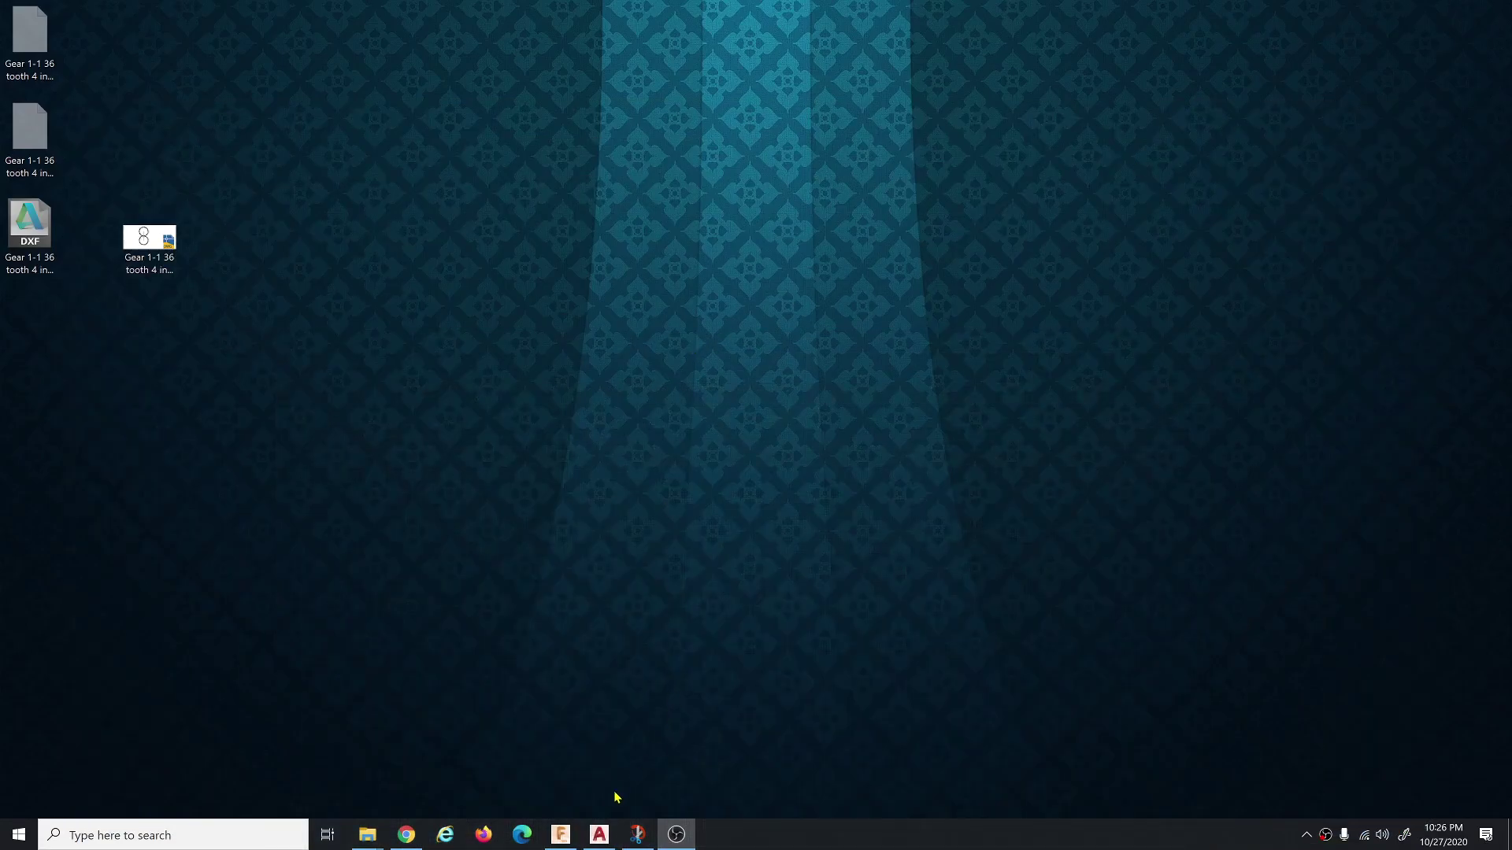
Restore the Fusion 360 window from the taskbar.
left_click(561, 835)
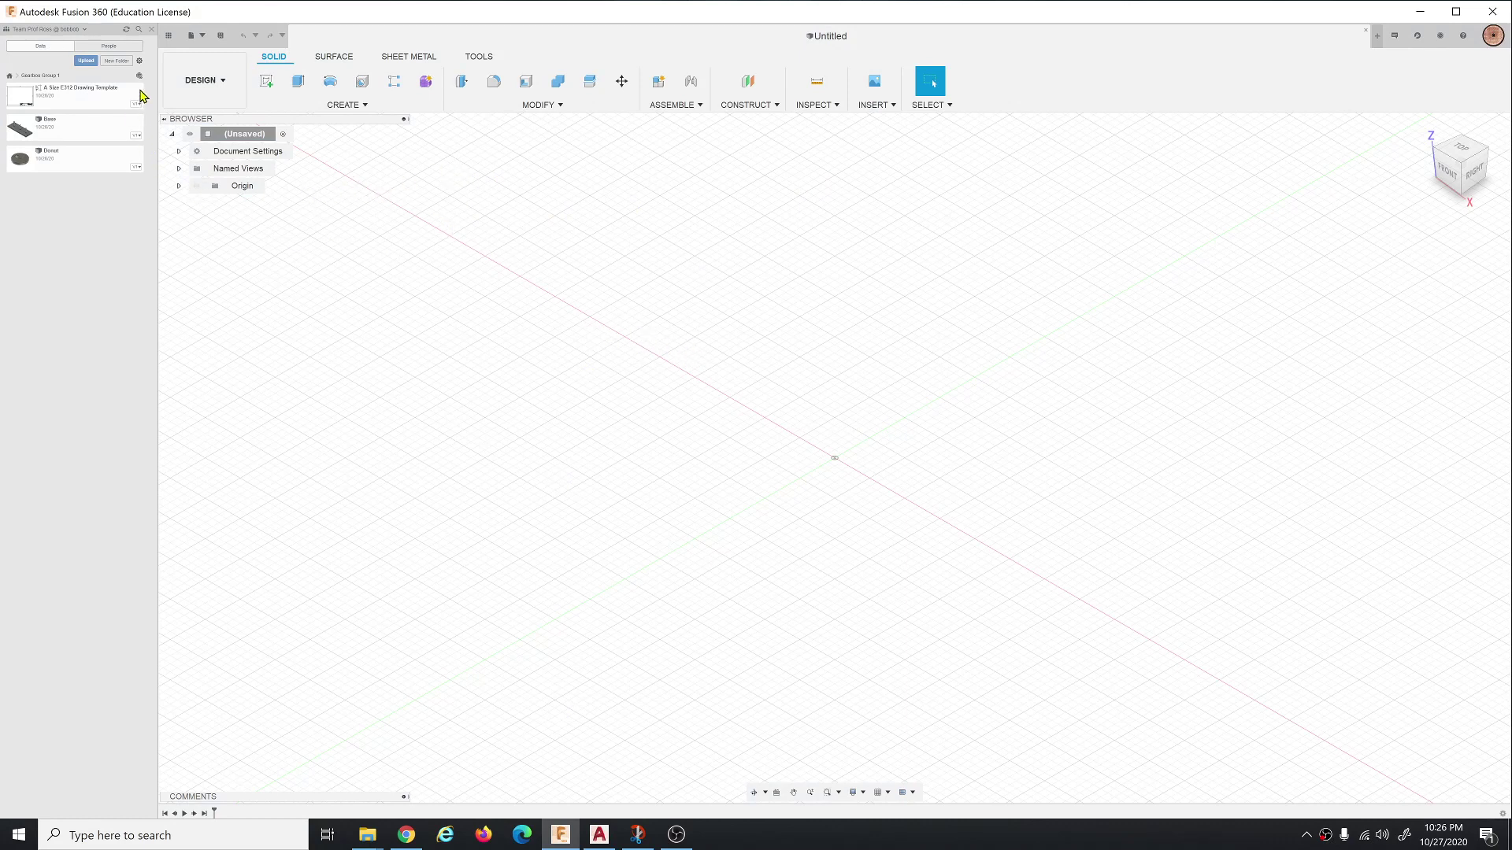
From the Data Panel home, keep Team Prof Ross @ bobbob and open the Gearbox Group 1 project.
left_click(9, 80)
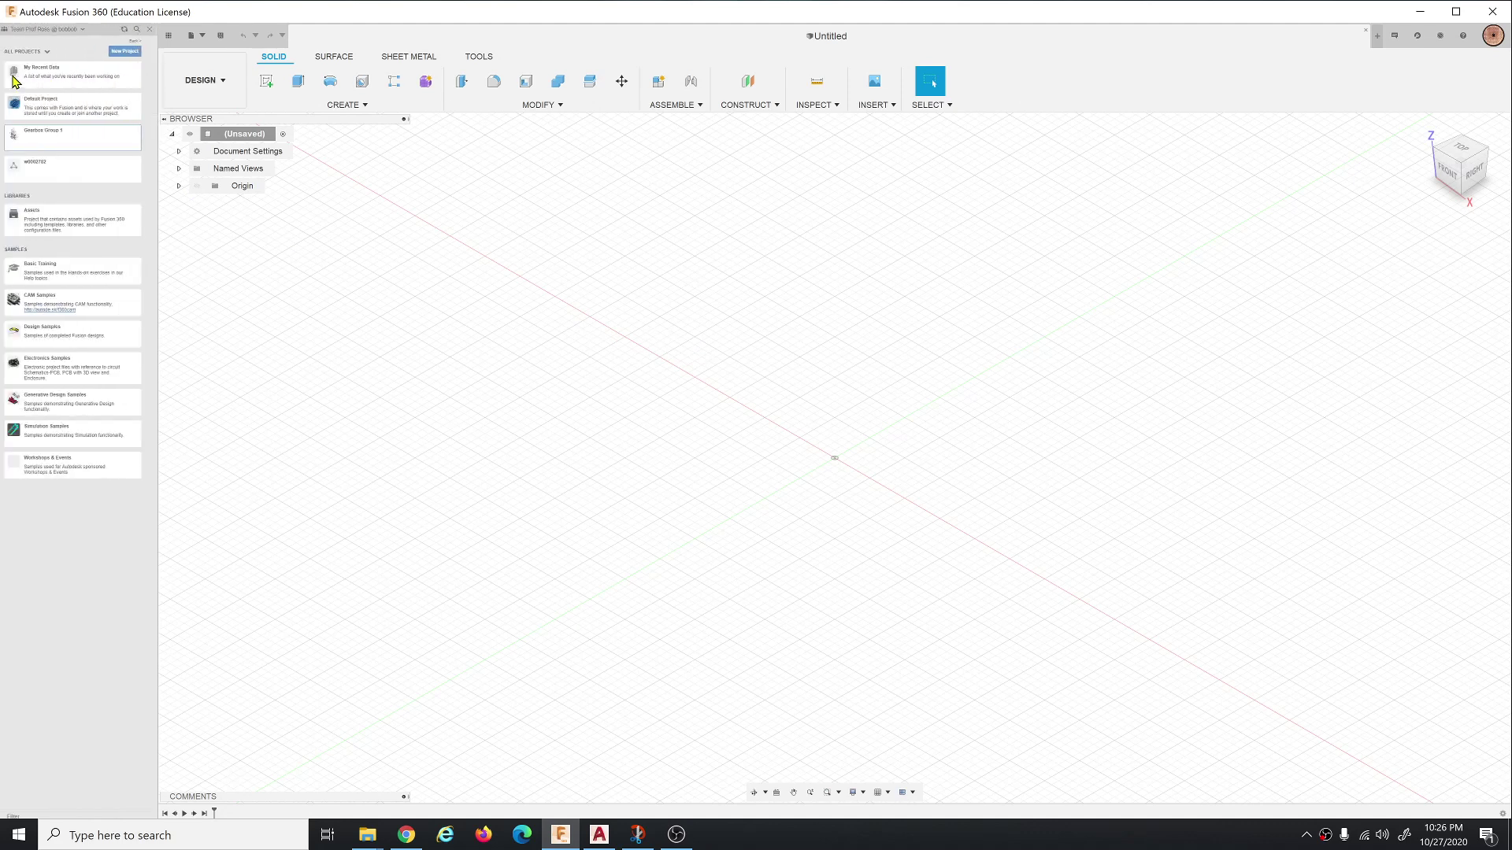
left_click(73, 31)
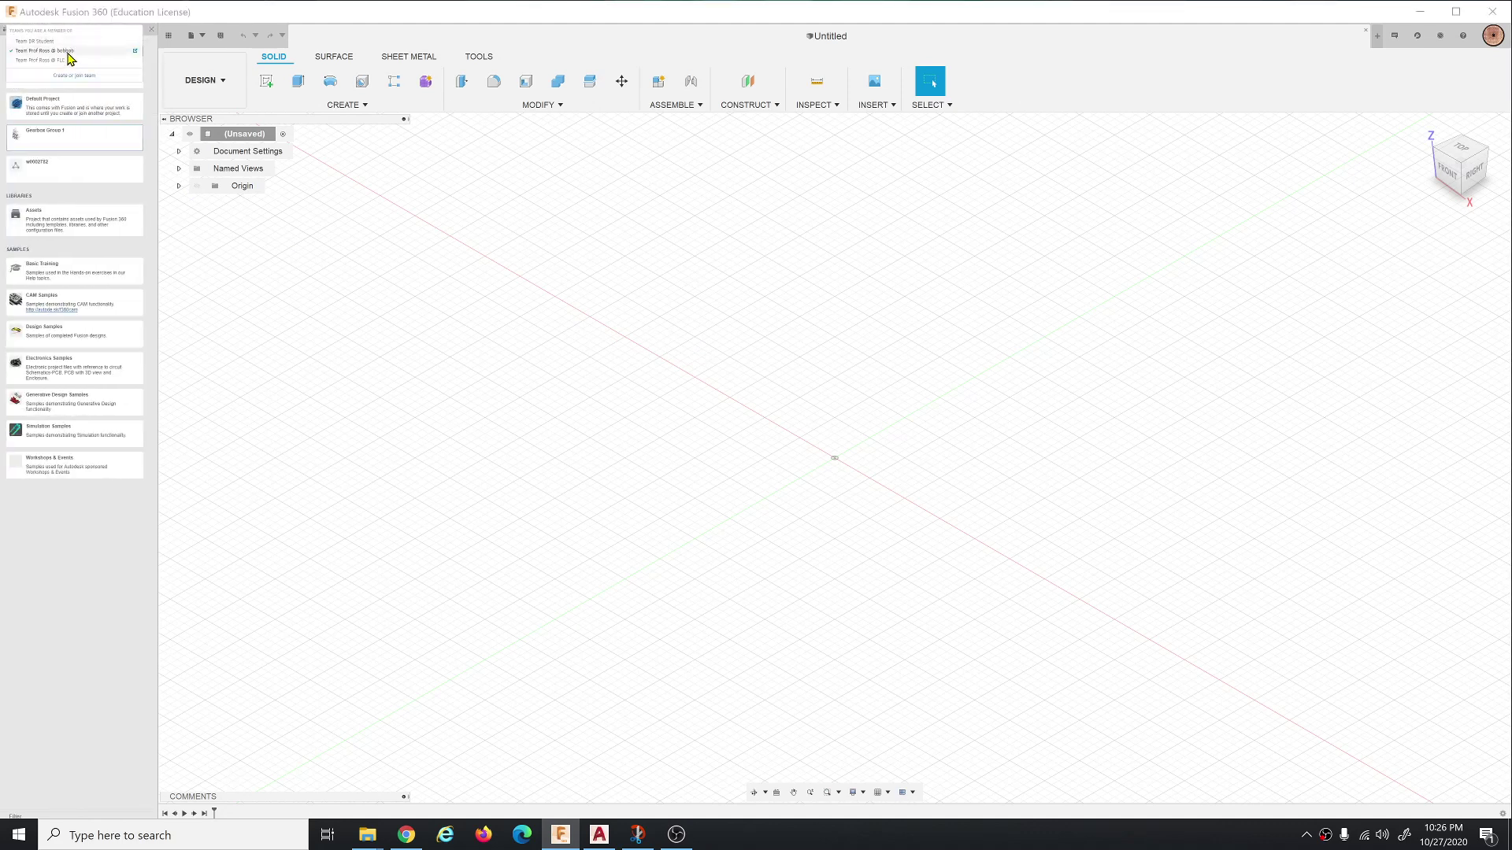
left_click(68, 52)
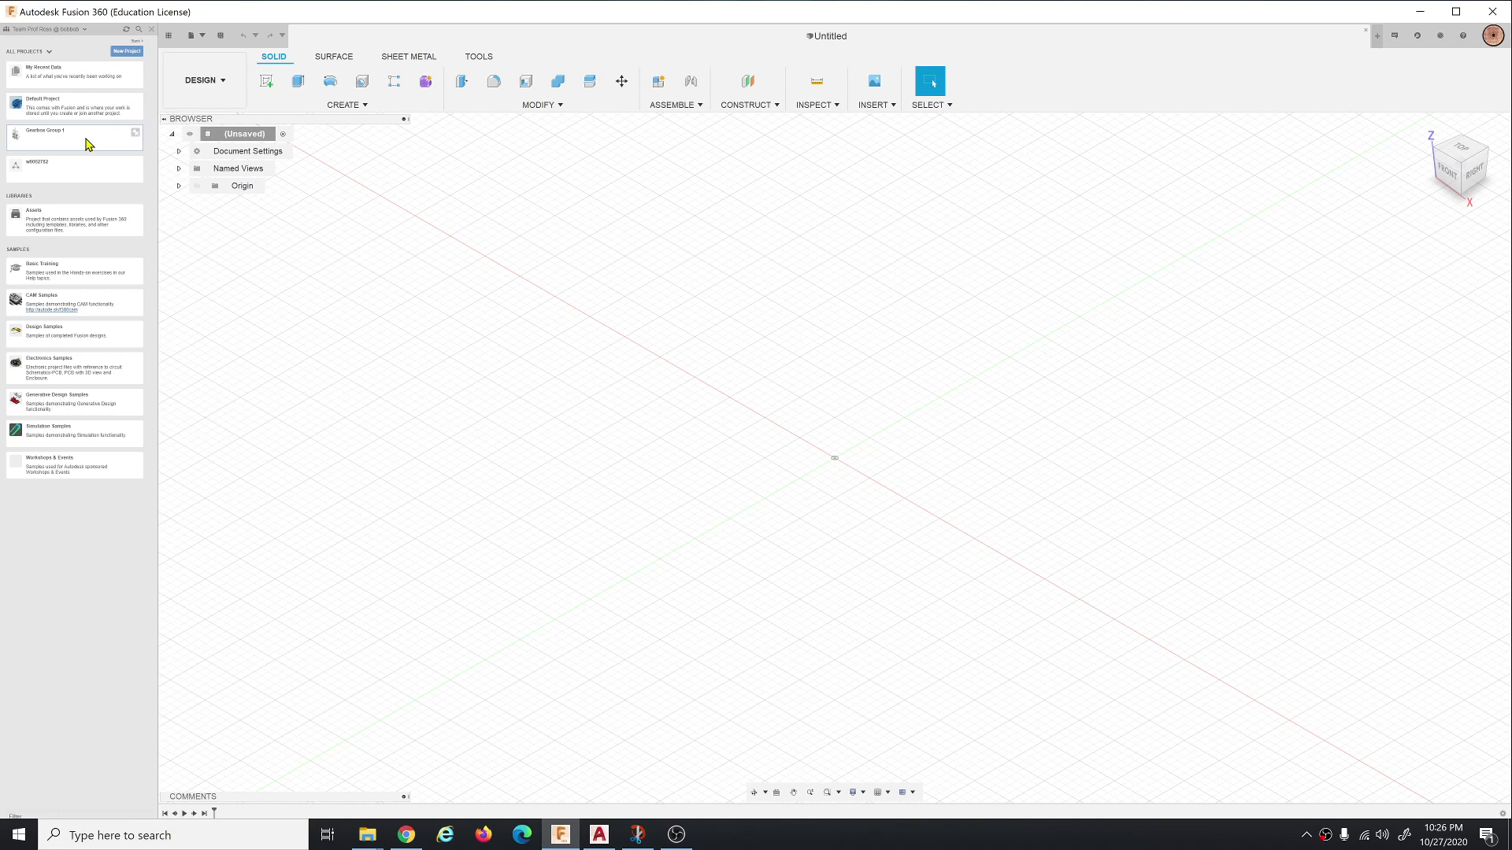
left_click(85, 143)
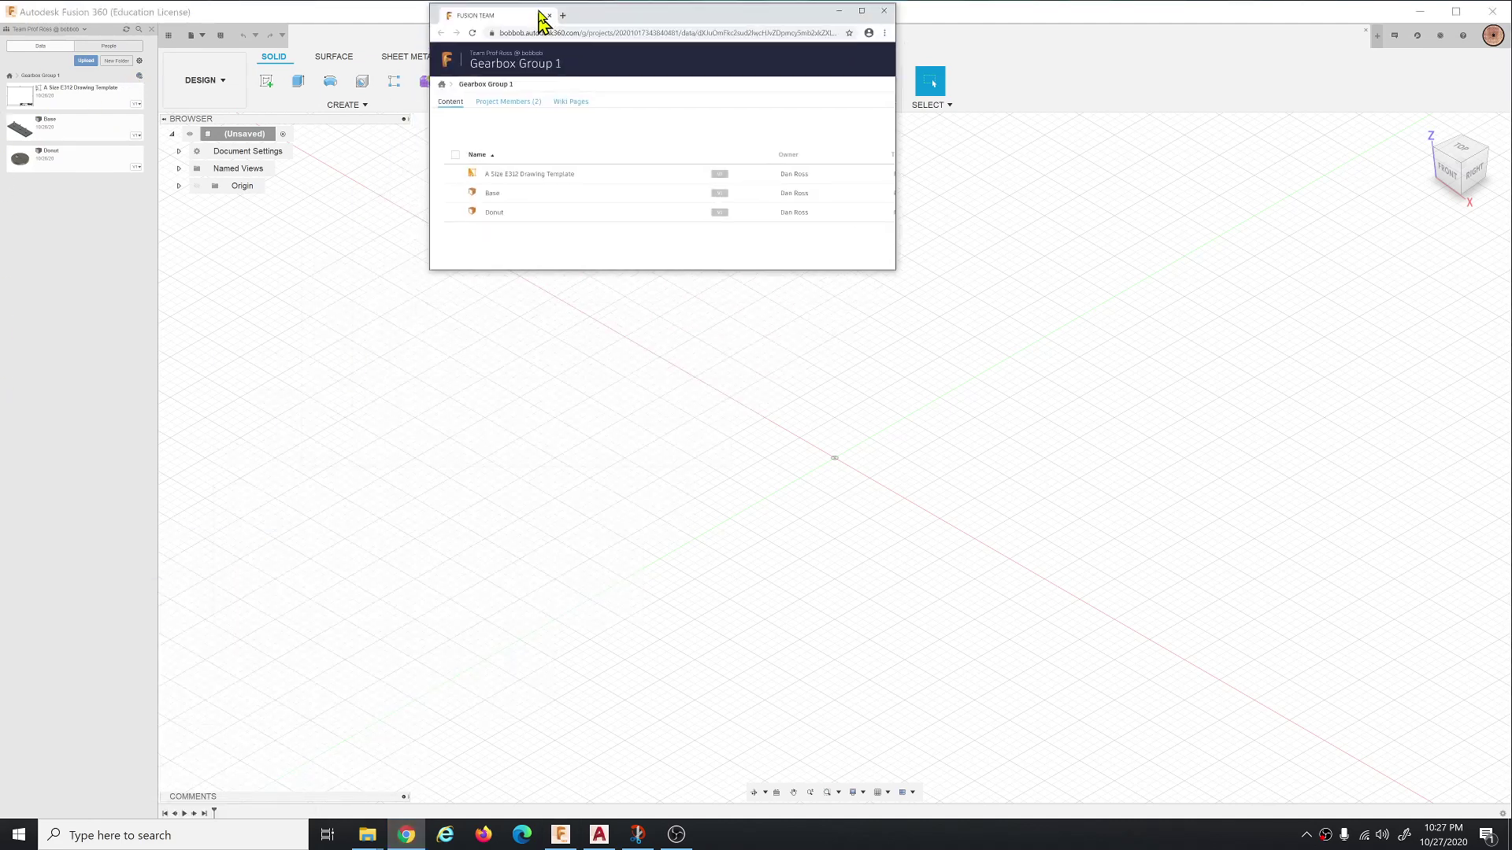
Maximize the Fusion Team browser and reopen Gearbox Group 1 from the projects list.
double_click(543, 22)
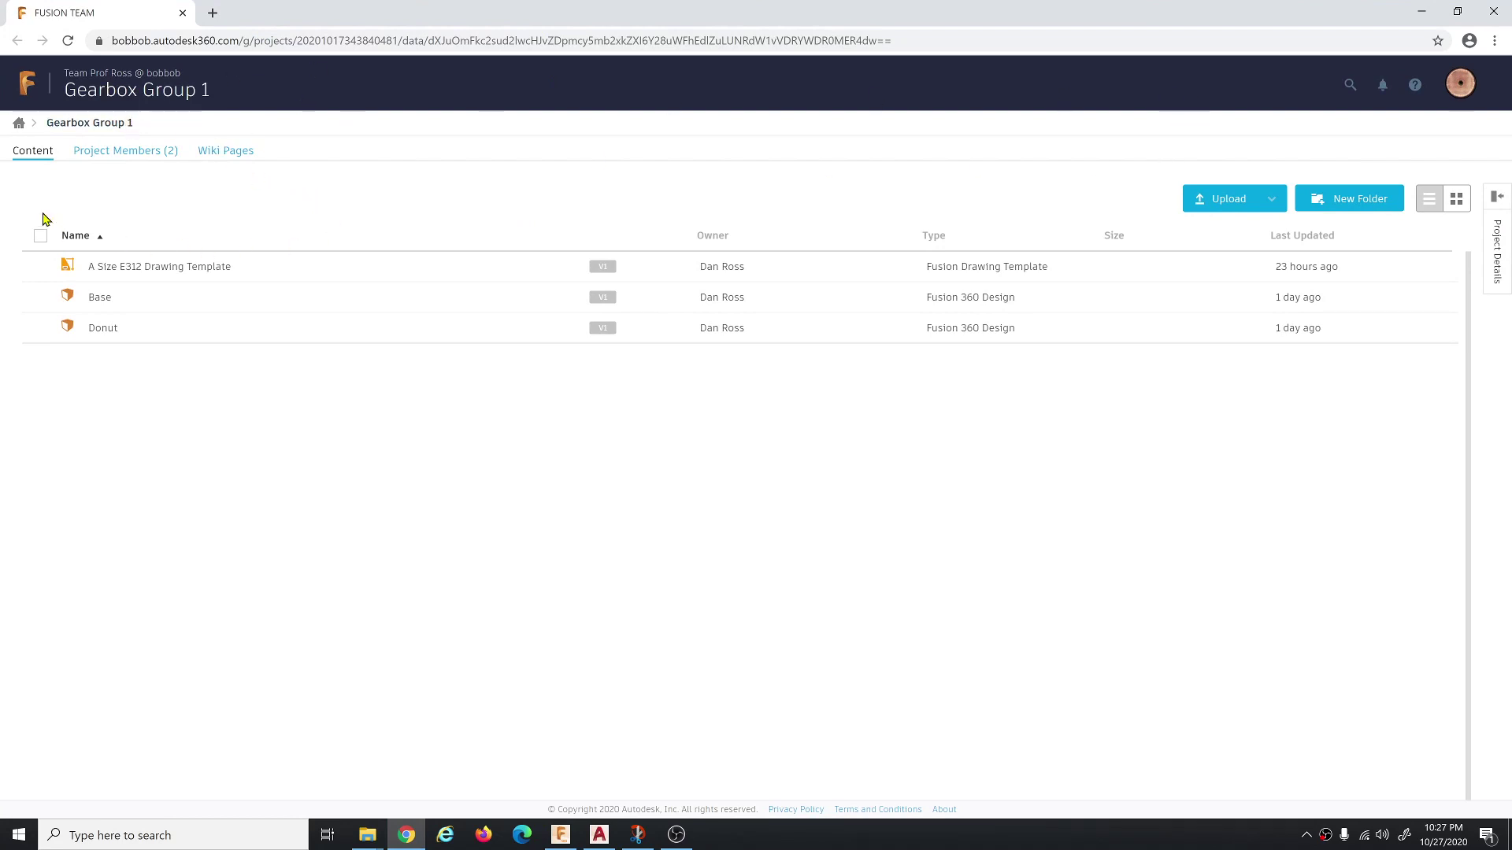
left_click(19, 123)
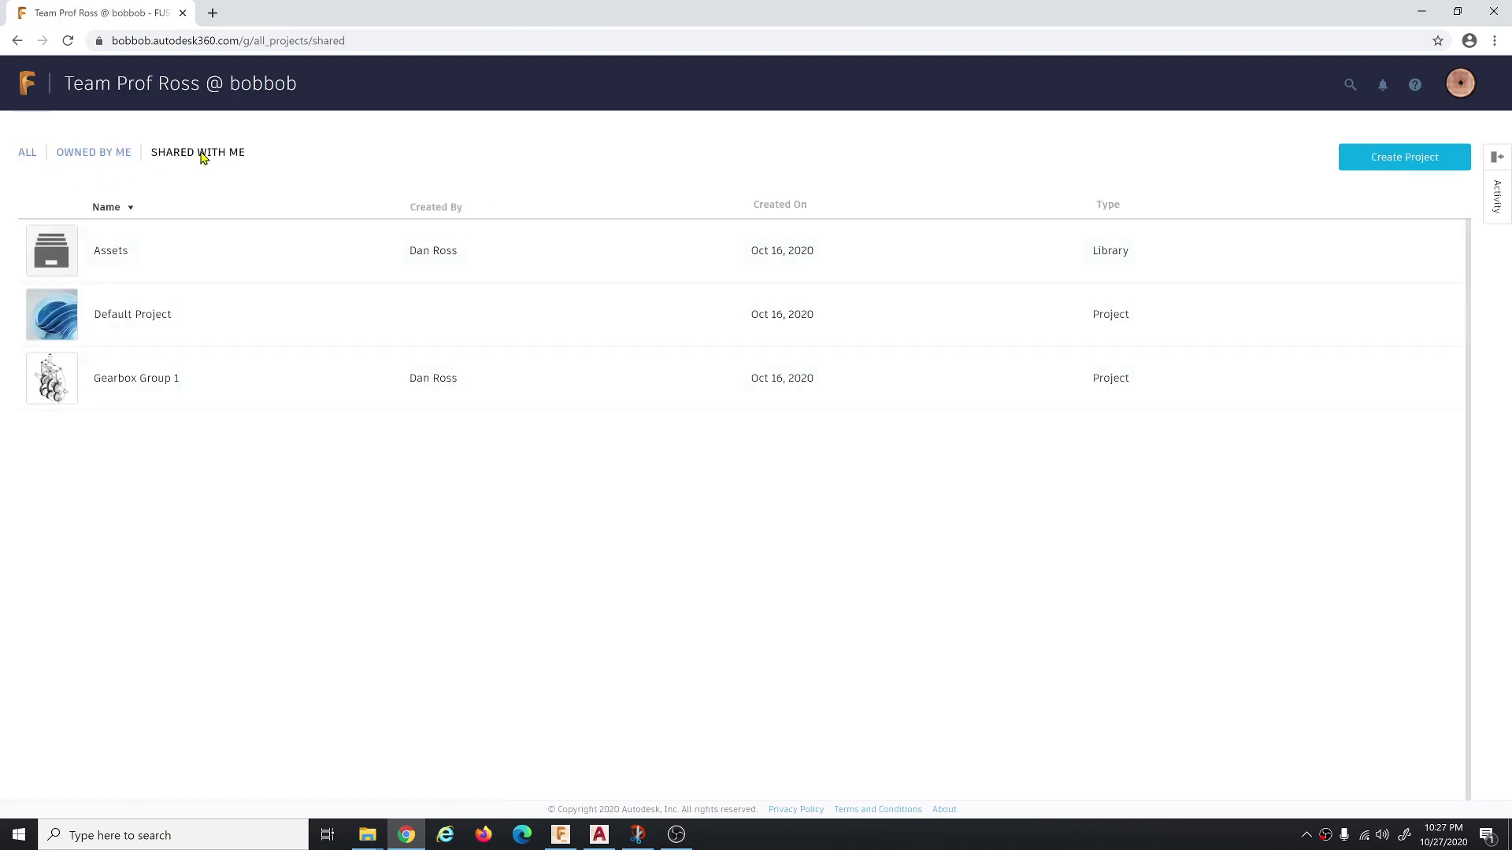
left_click(52, 390)
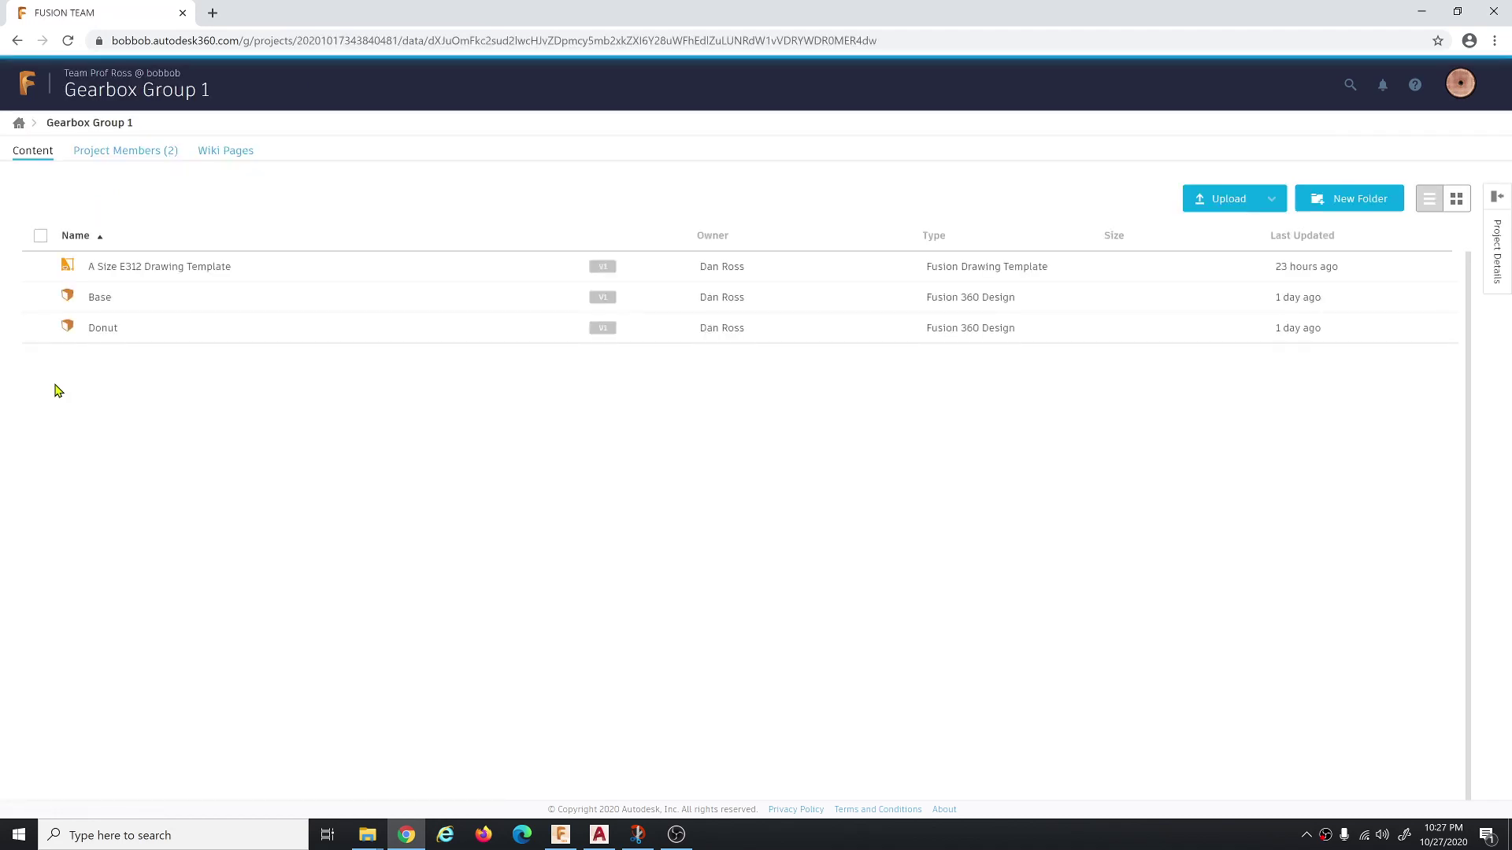
Upload Gear 1-1 36 tooth 4 inch center 20 deg.dxf from the Desktop into Gearbox Group 1.
left_click(1240, 209)
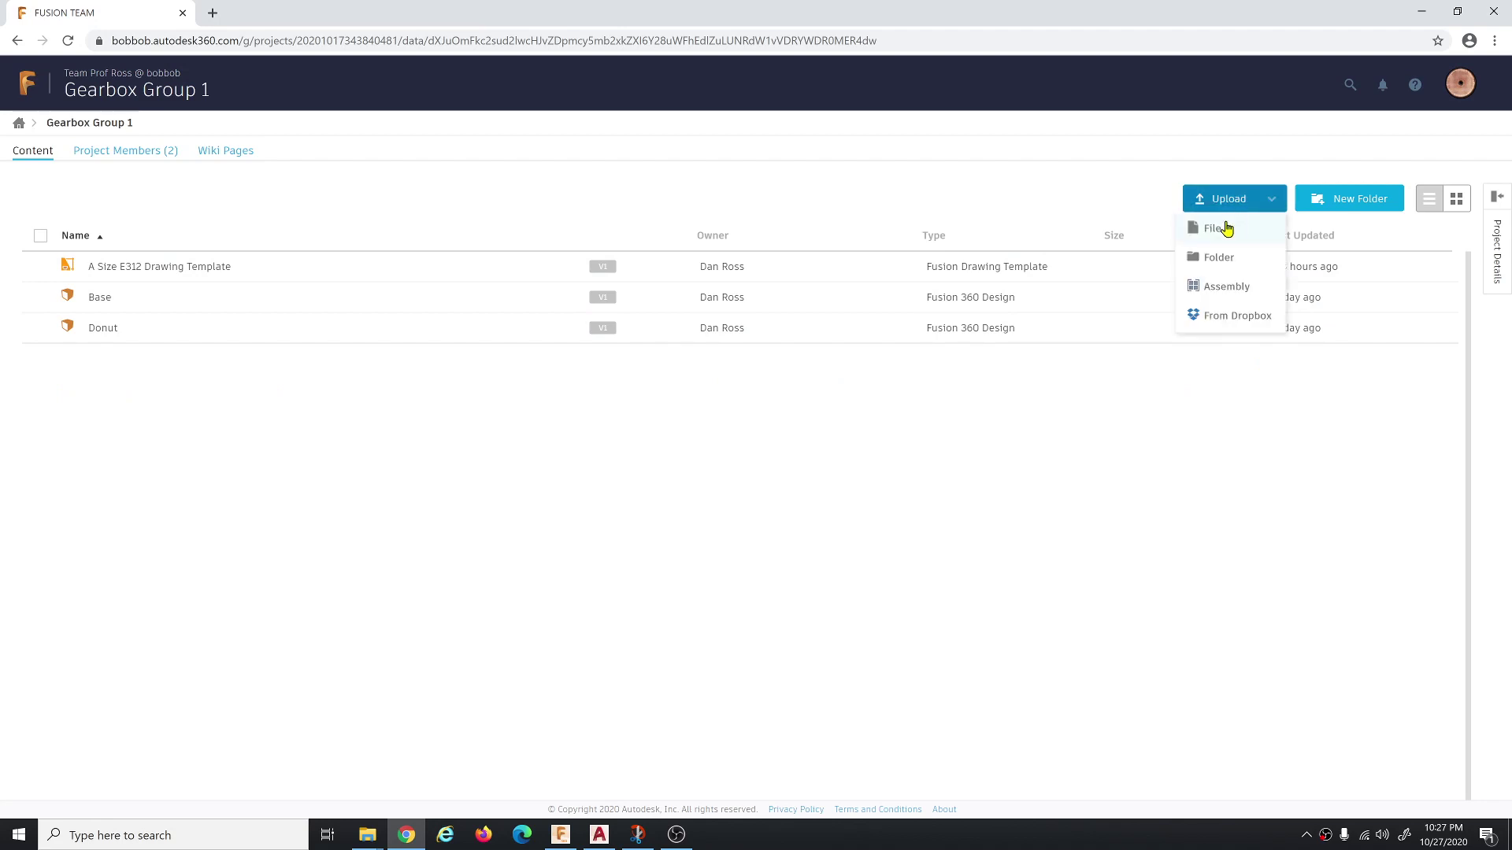
left_click(1218, 229)
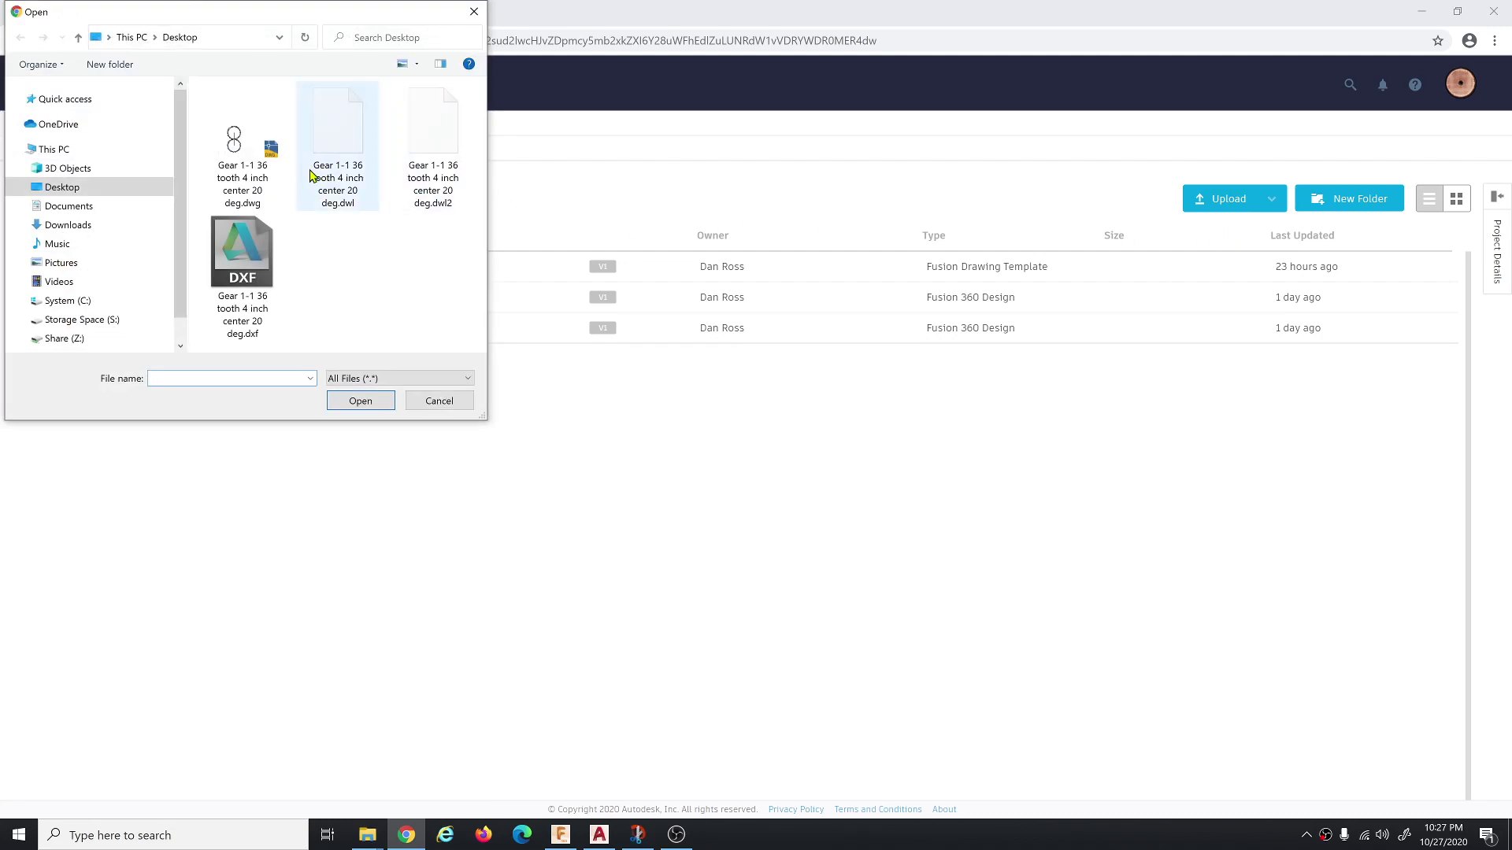
left_click(249, 279)
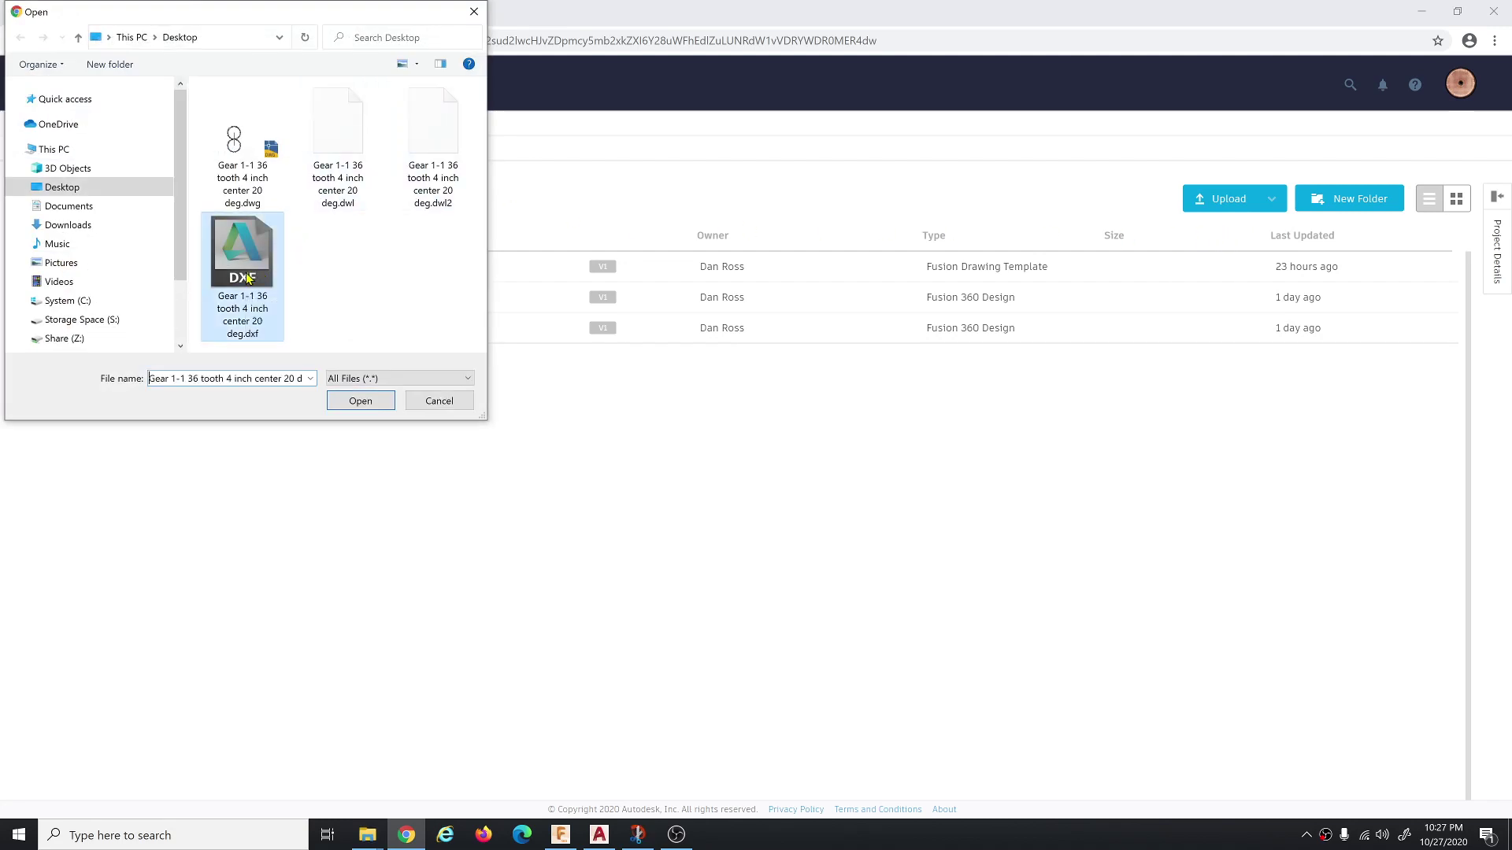
left_click(379, 406)
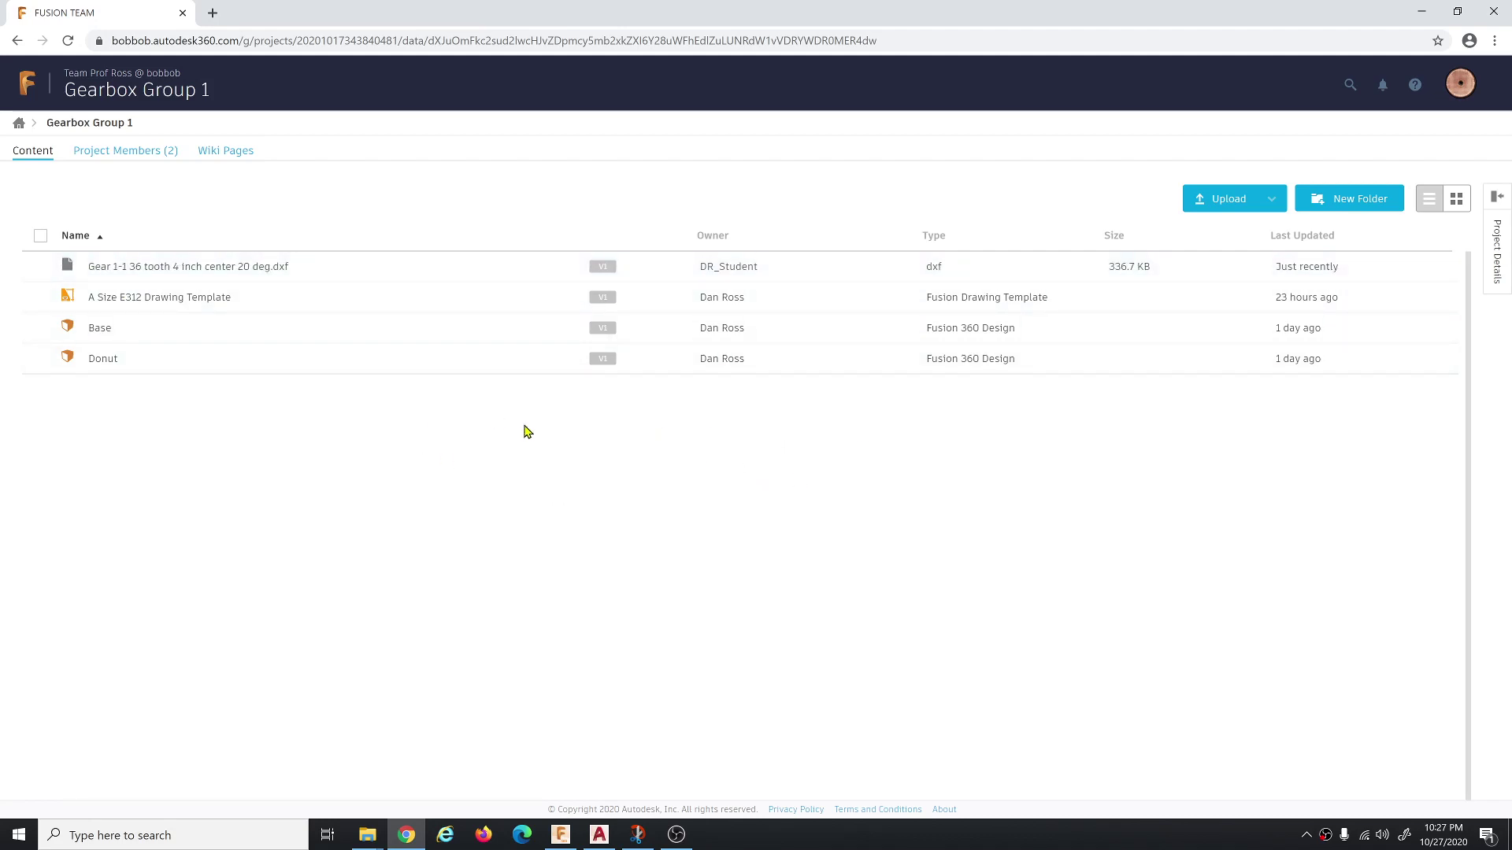
Download the uploaded gear DXF, view the copies in the Downloads folder, then close Explorer.
mouse_move(355, 266)
left_click(632, 269)
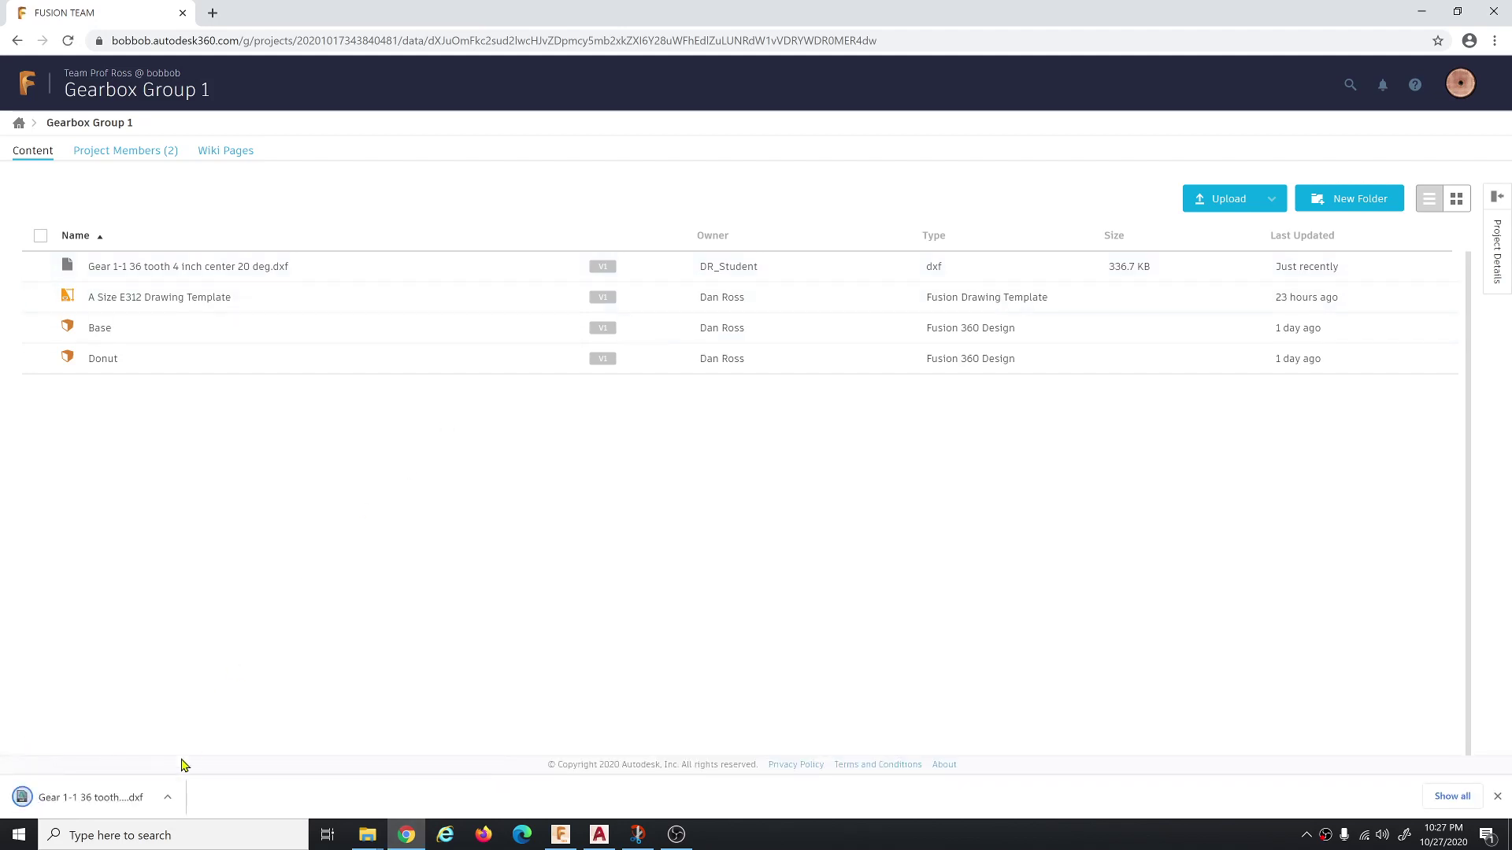
left_click(167, 797)
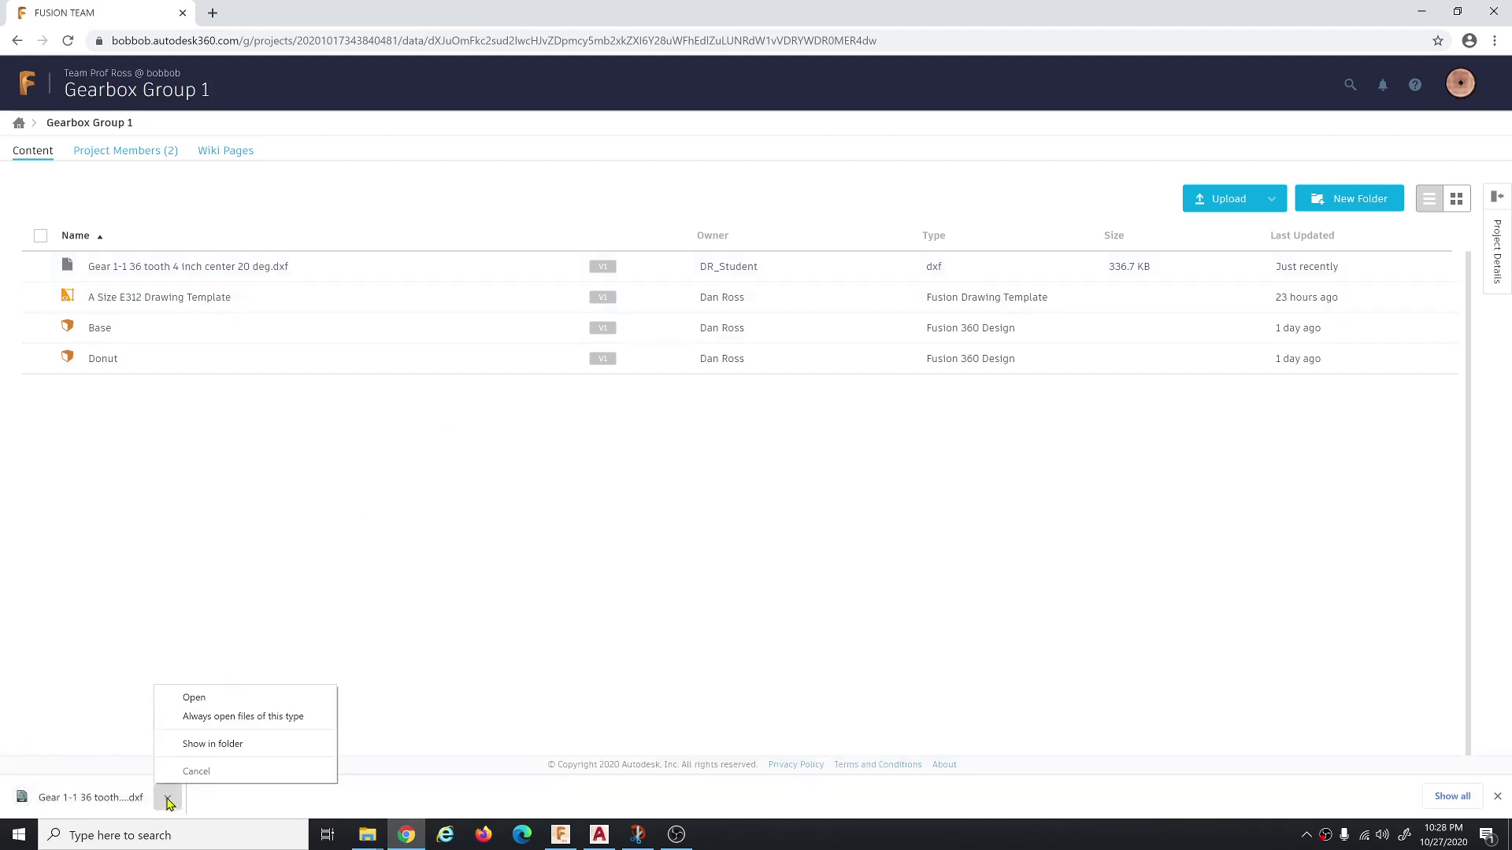
left_click(211, 747)
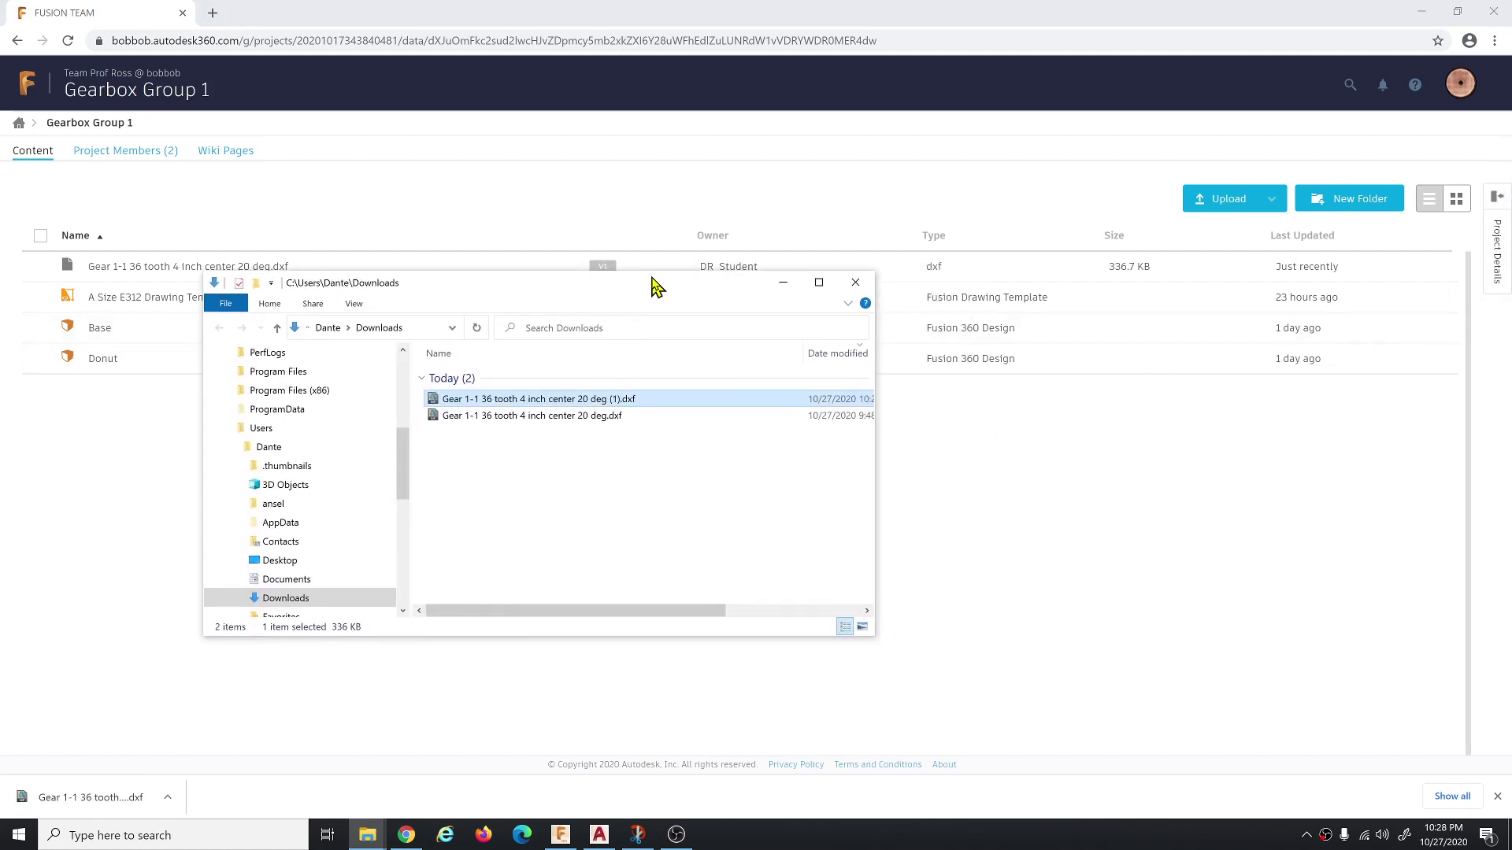
left_click_drag(656, 288, 734, 345)
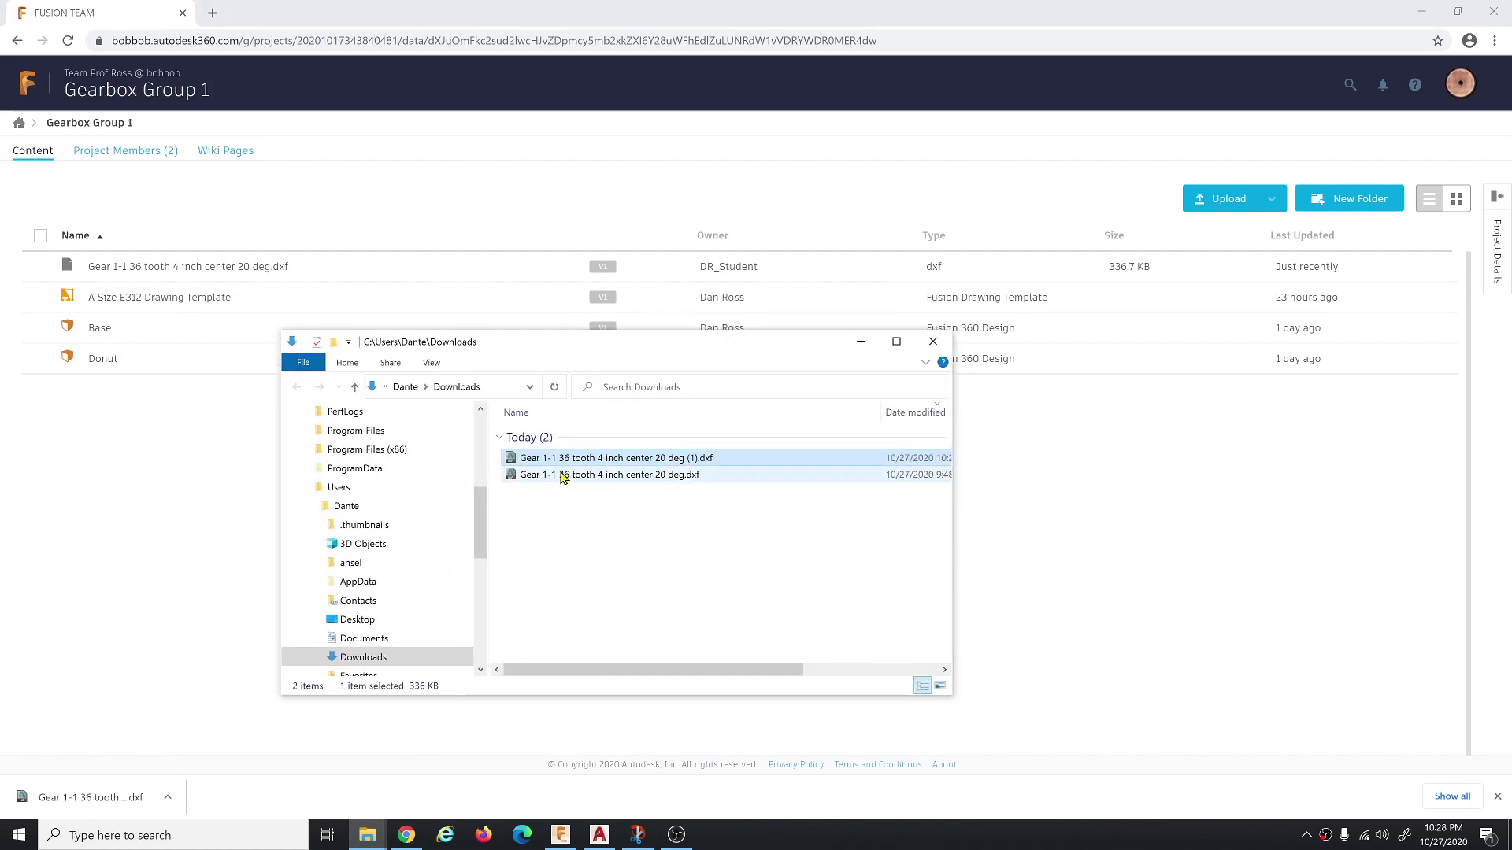
left_click(563, 478)
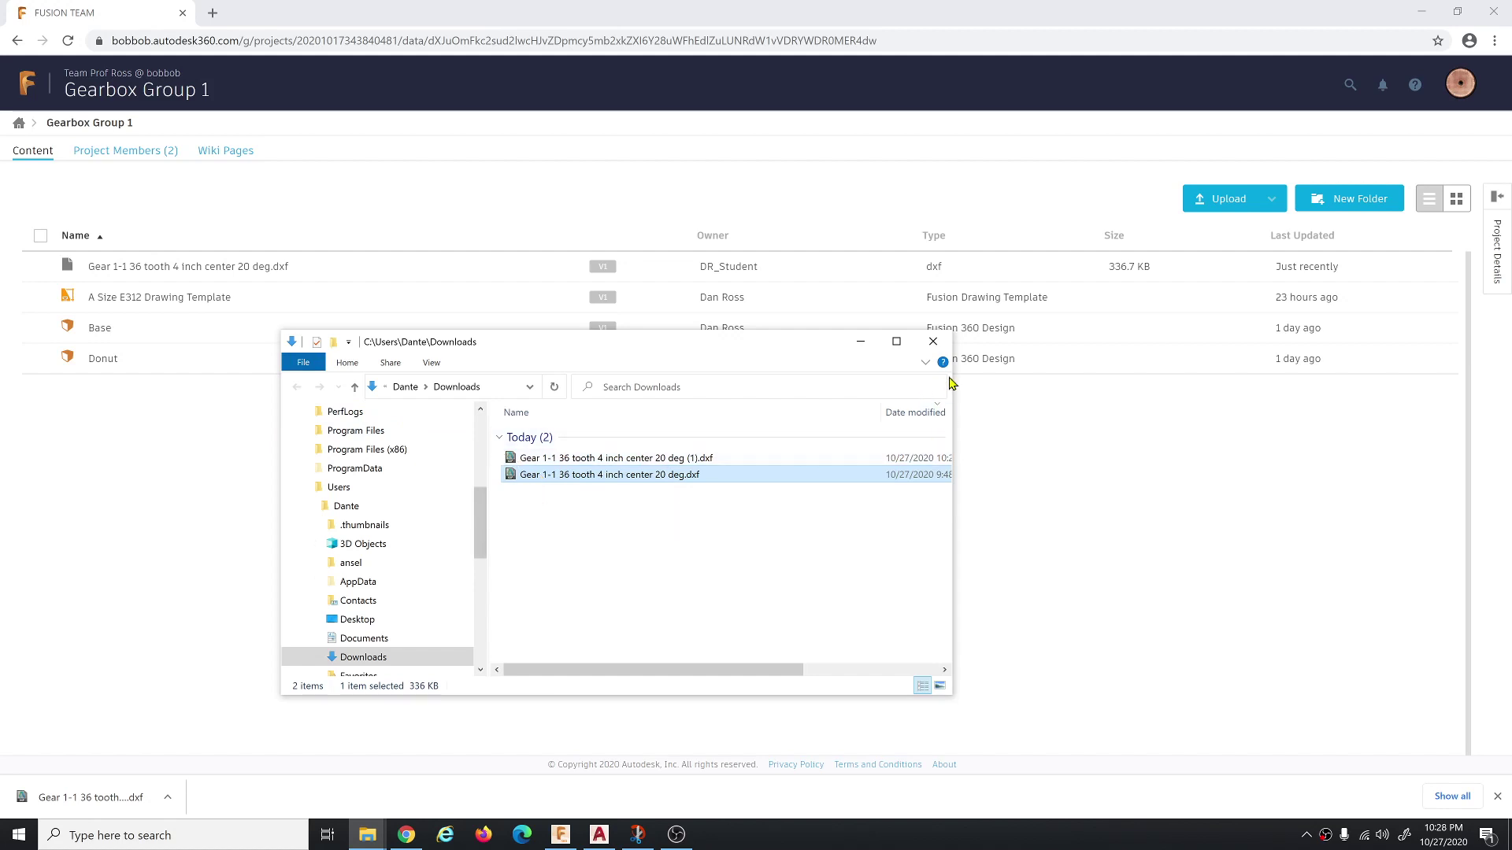
left_click(931, 342)
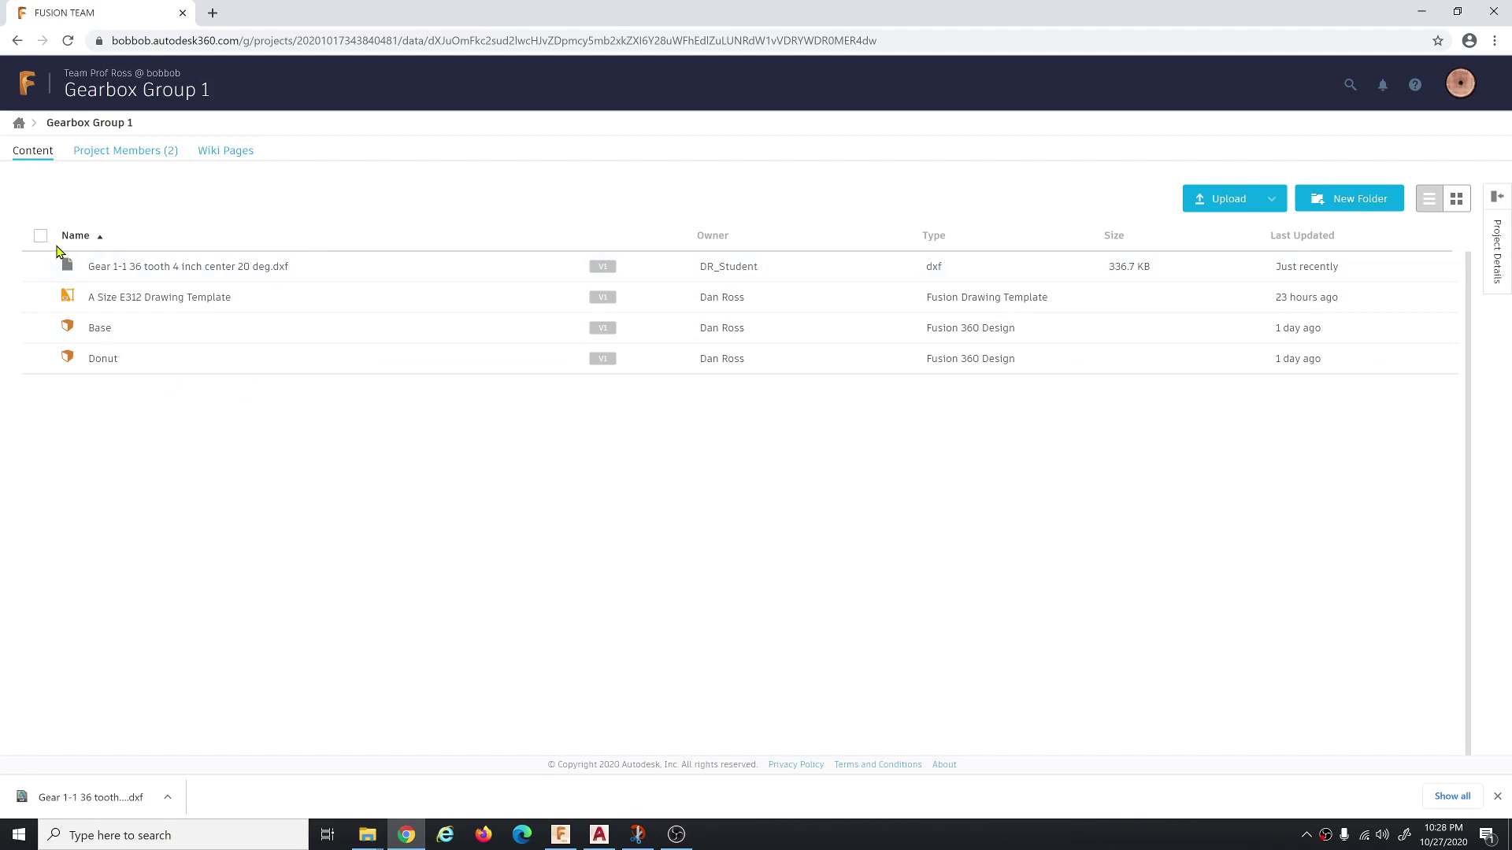
Delete the uploaded gear DXF from Gearbox Group 1 and minimise the browser to reveal Fusion 360.
left_click(40, 267)
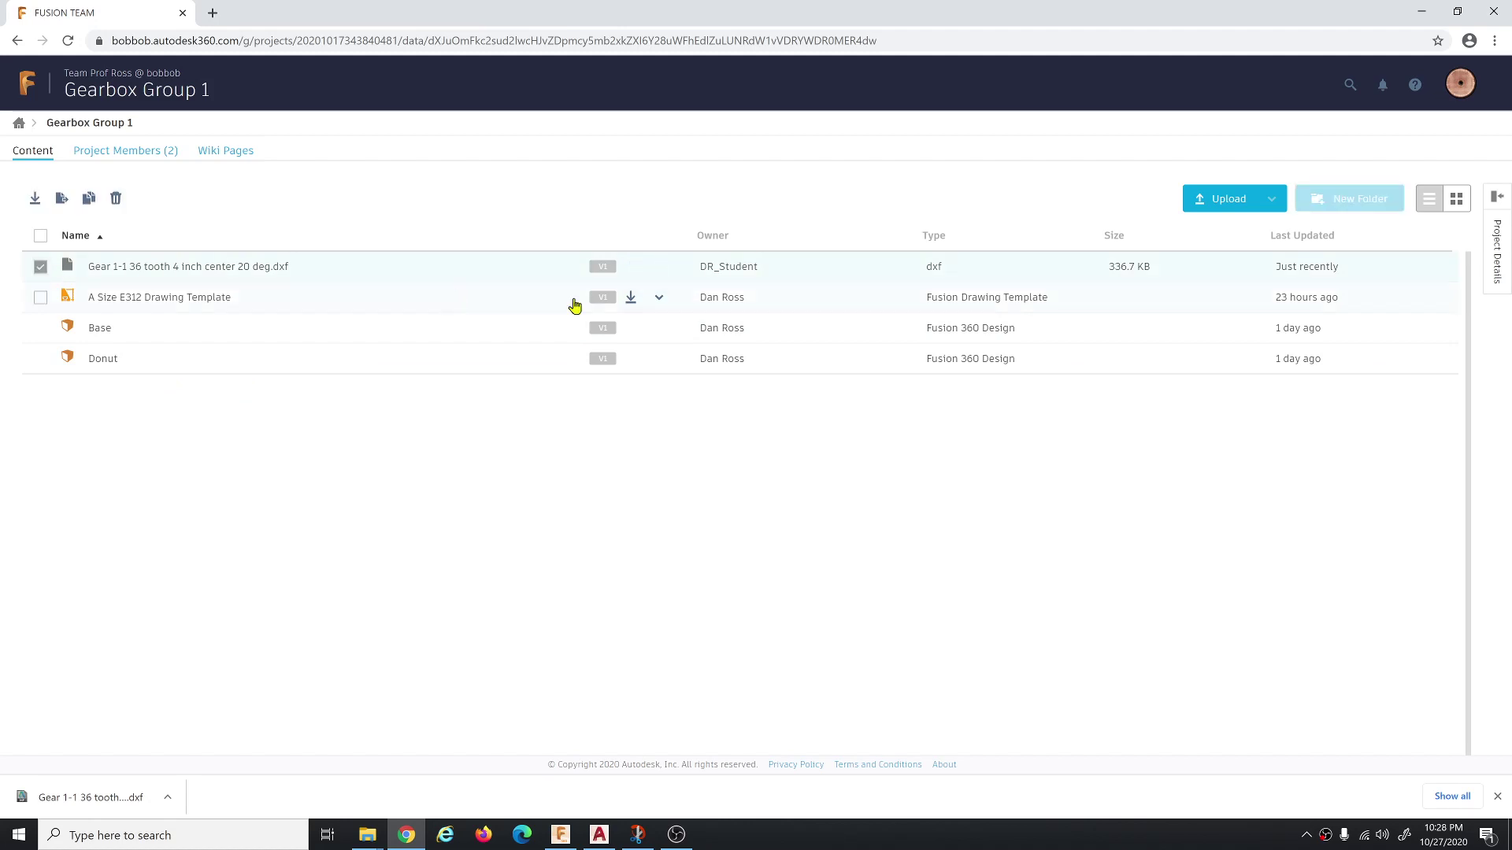
left_click(115, 199)
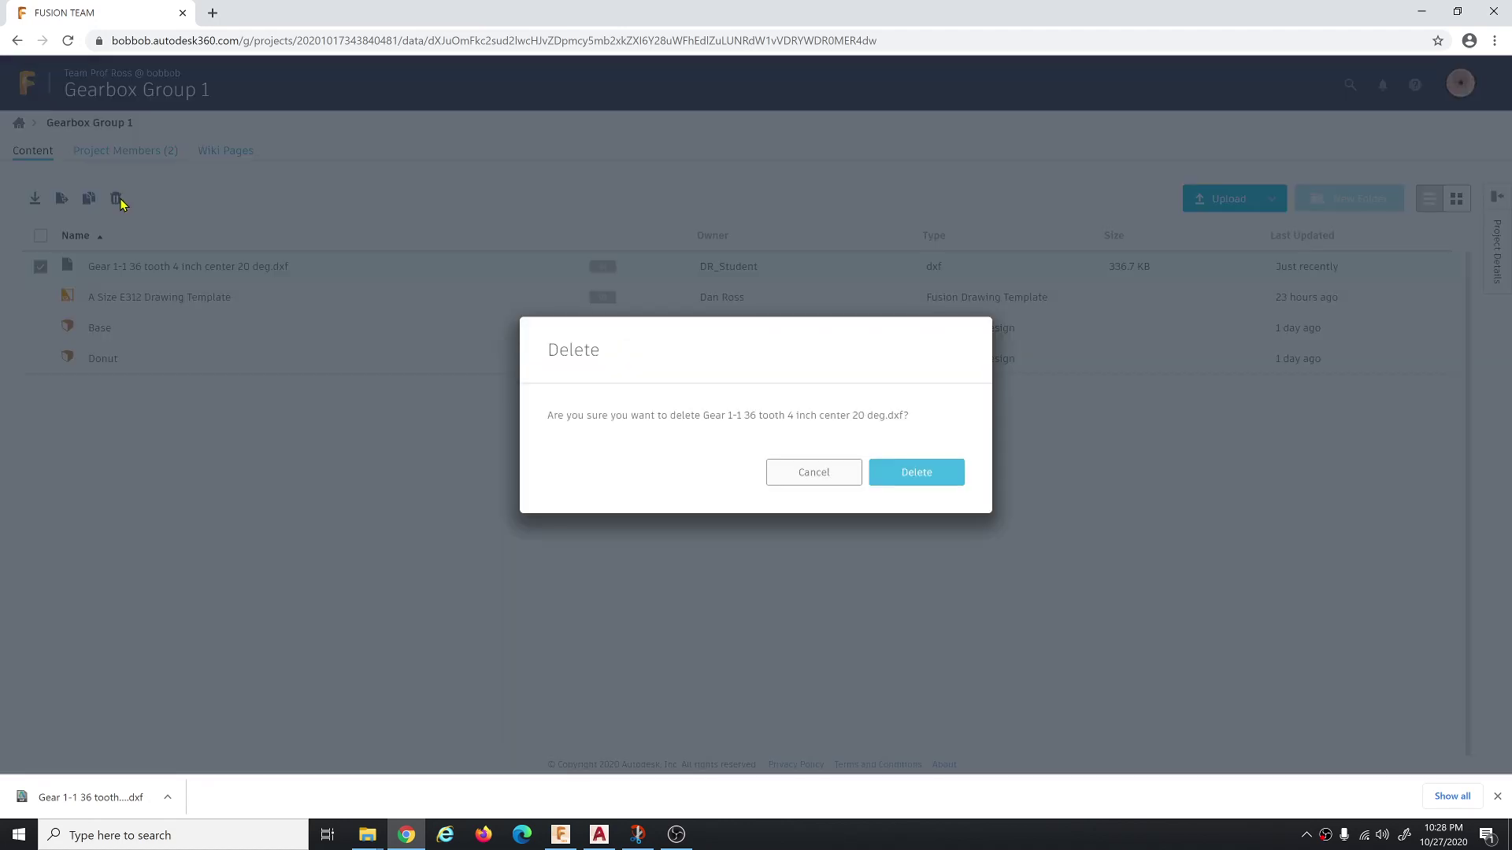
left_click(949, 479)
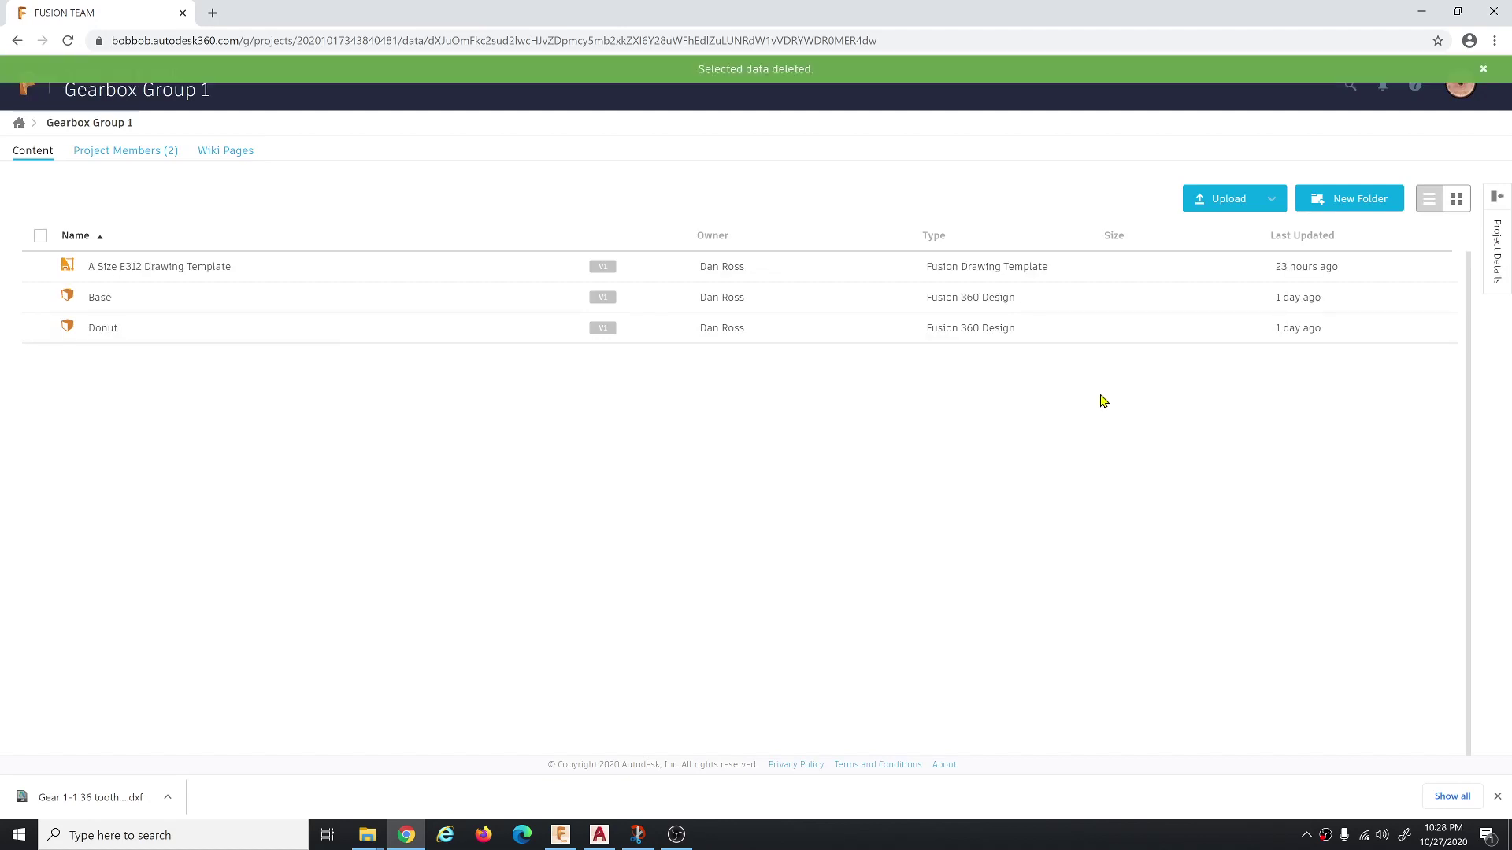
left_click(1421, 11)
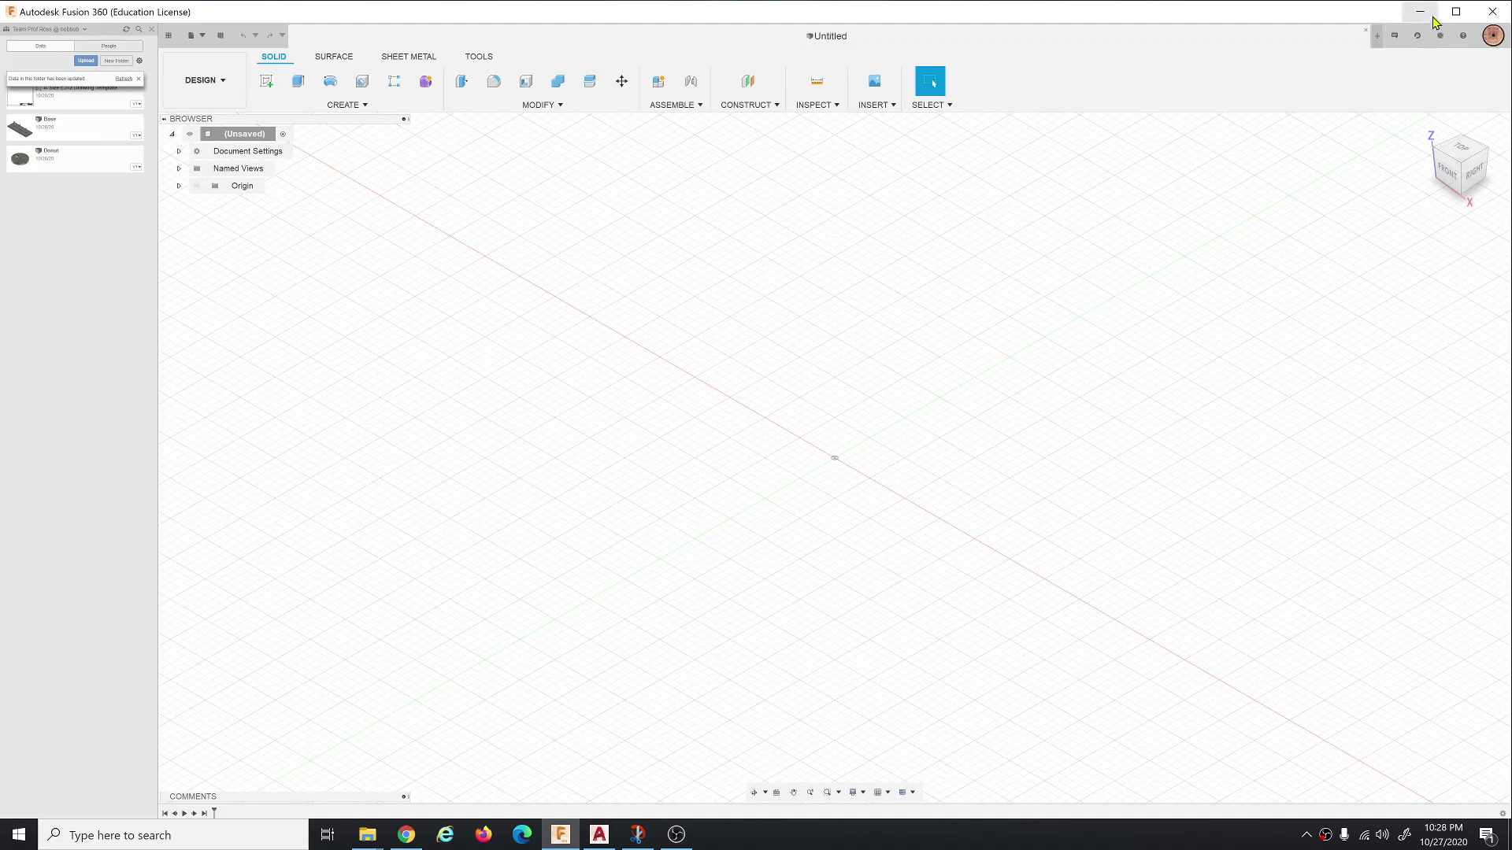
Arrange the gear DXF and DWG desktop icons into the first two columns, then restore Fusion 360.
left_click(1421, 12)
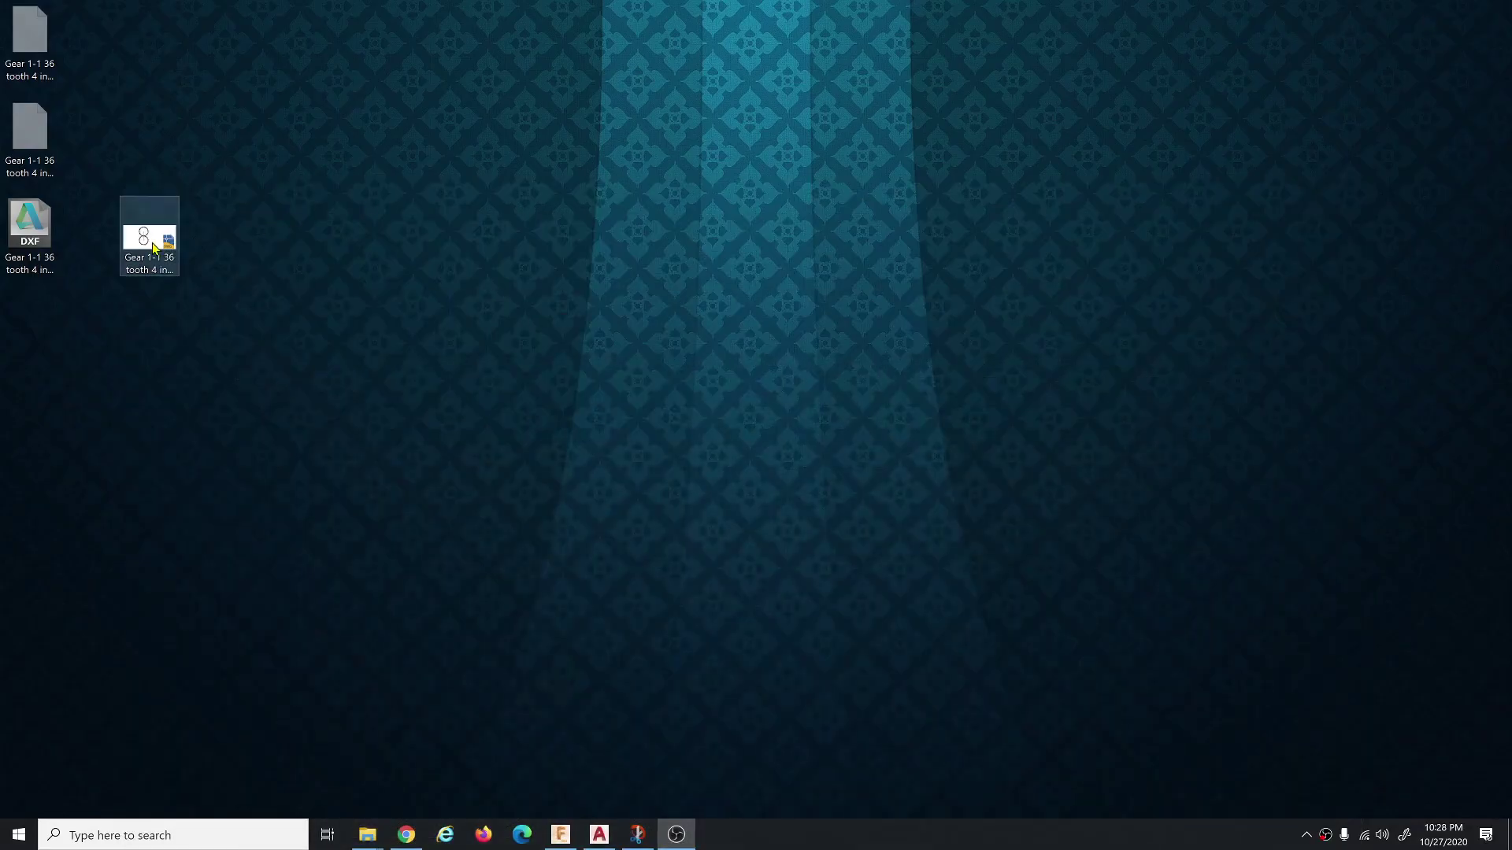
mouse_move(49, 236)
left_mouse_down()
mouse_move(228, 391)
mouse_move(275, 393)
mouse_move(256, 406)
mouse_move(99, 304)
mouse_move(52, 237)
left_mouse_up()
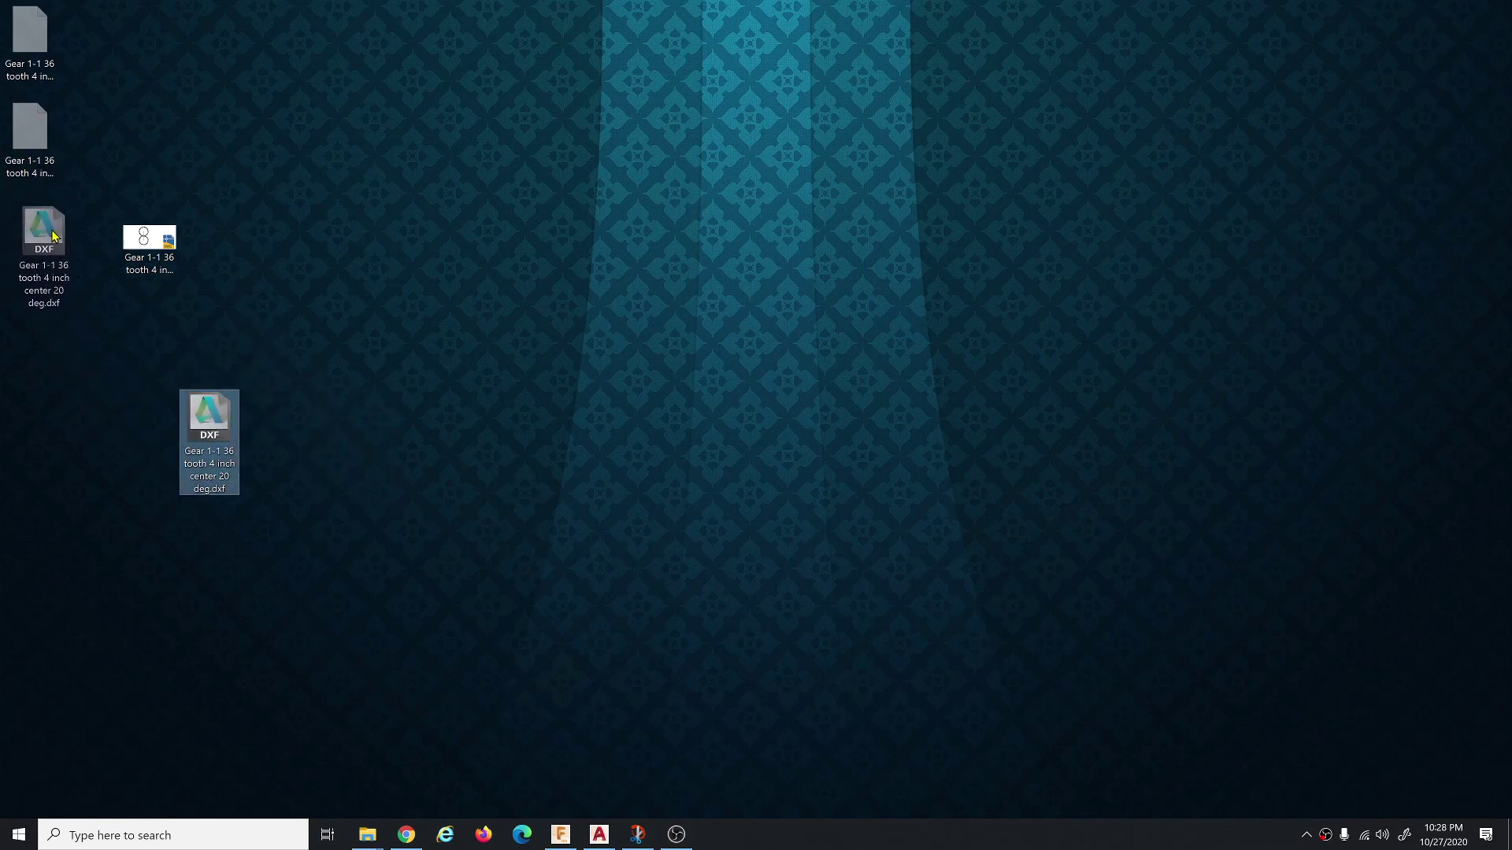
left_click_drag(52, 236, 59, 241)
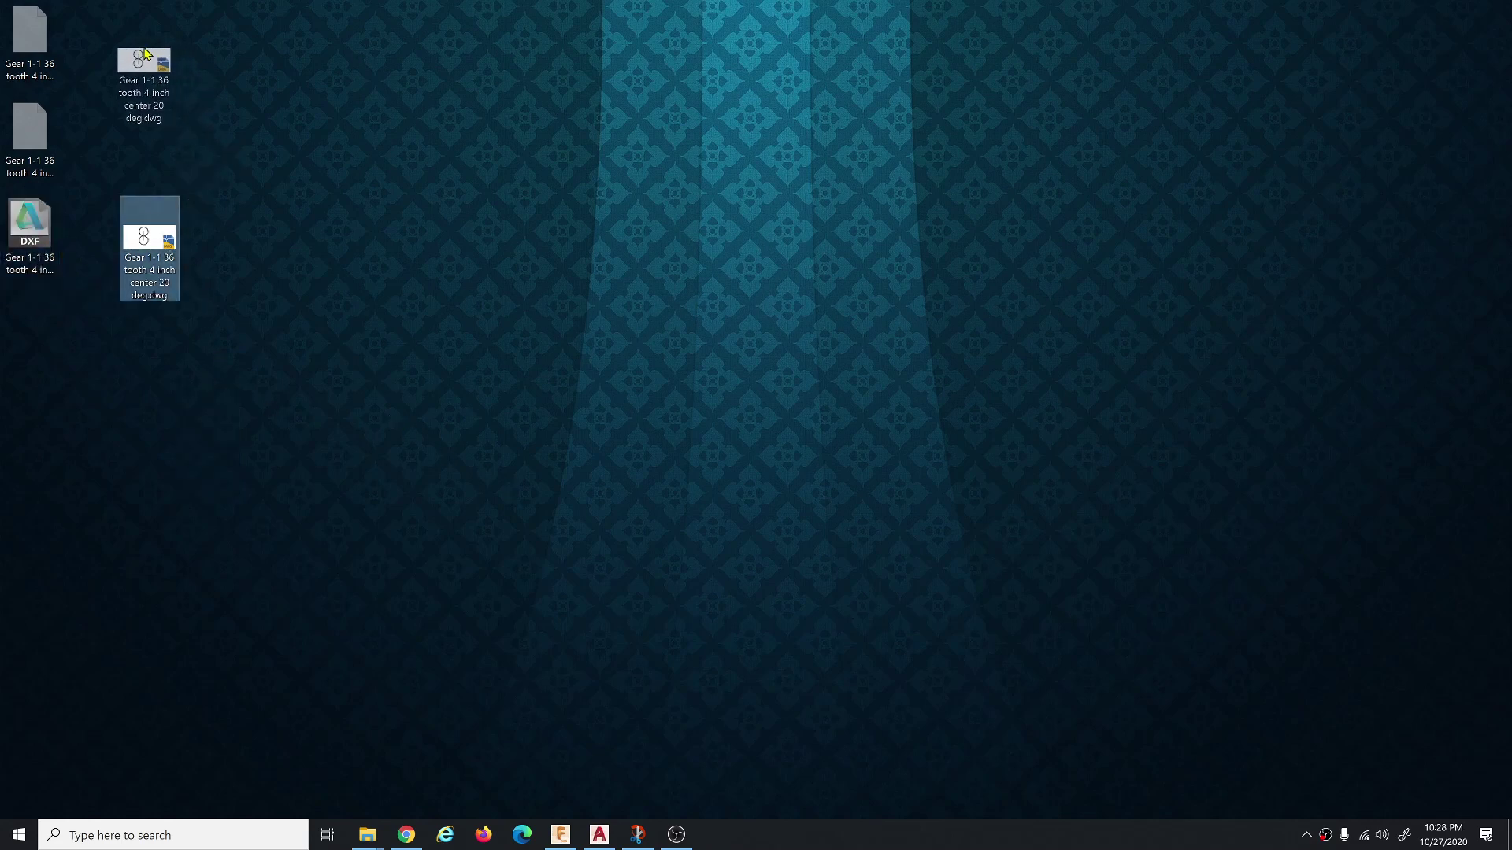
left_click_drag(153, 232, 153, 49)
left_click(560, 835)
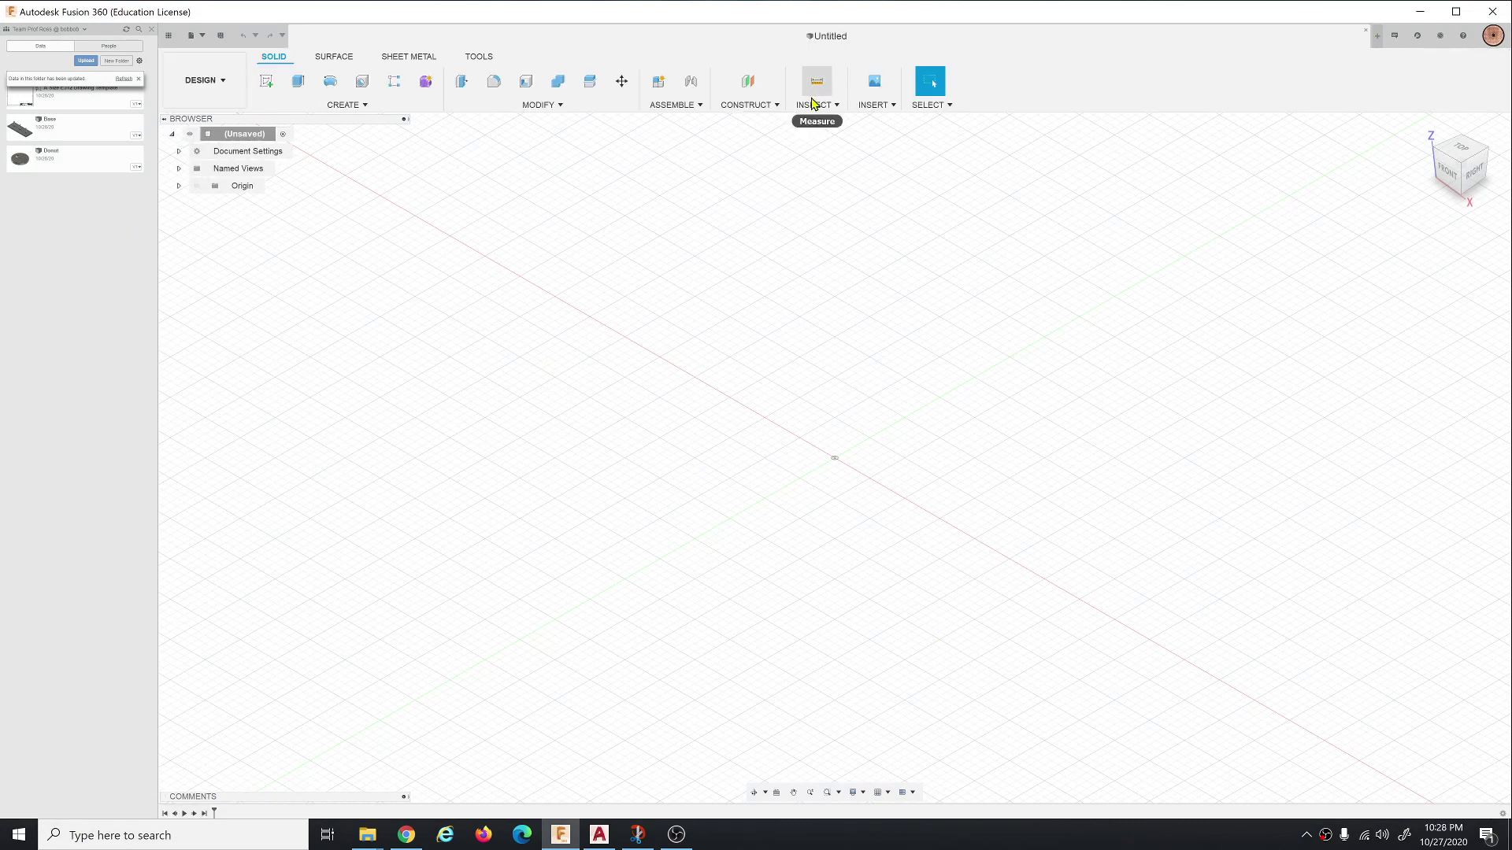
Start Insert DXF and choose the XY plane to hold the gear drawing.
left_click(879, 108)
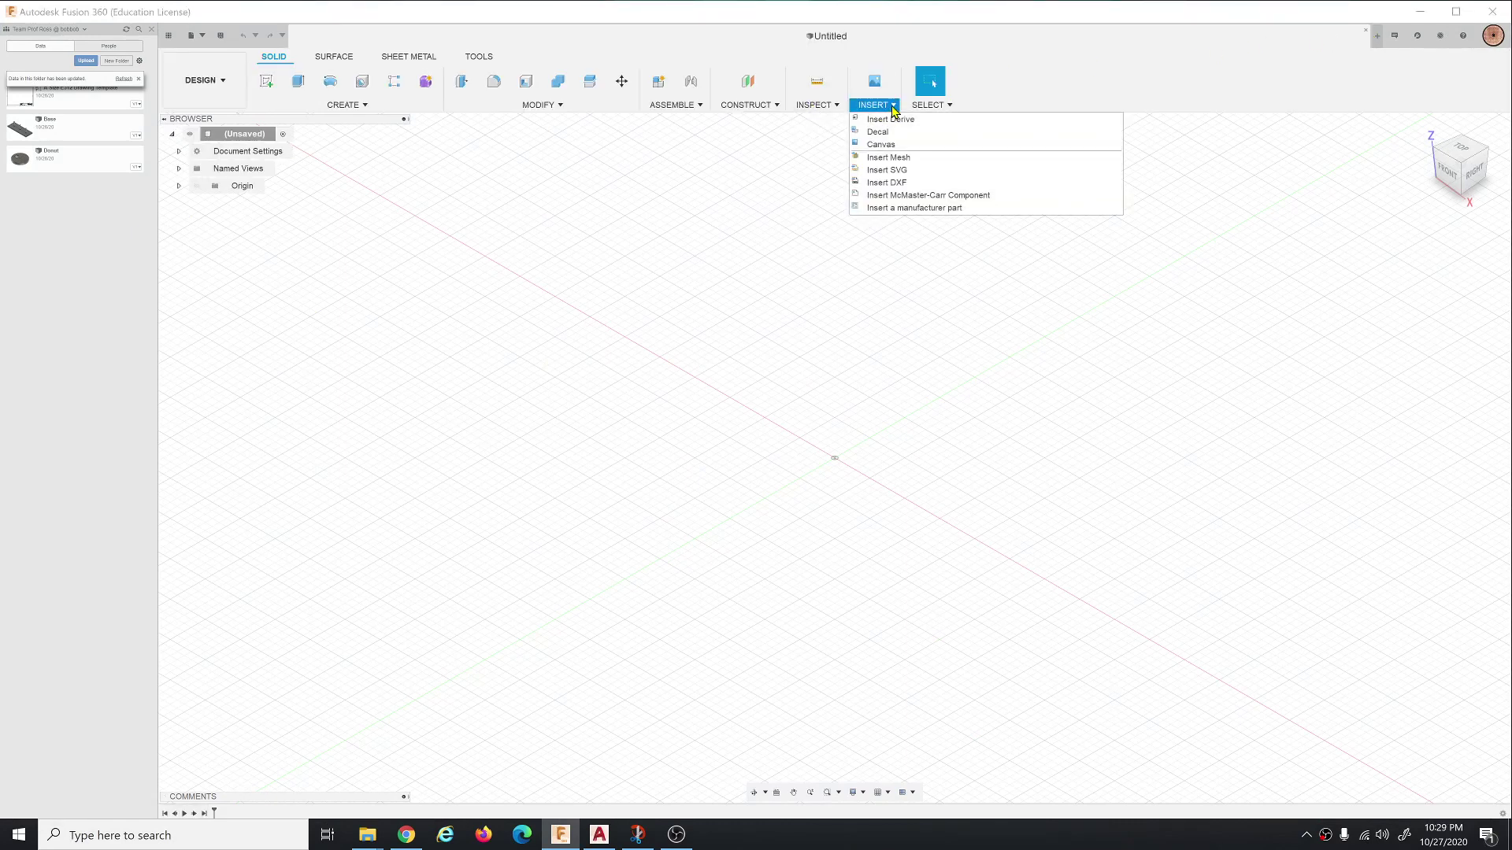
left_click(903, 182)
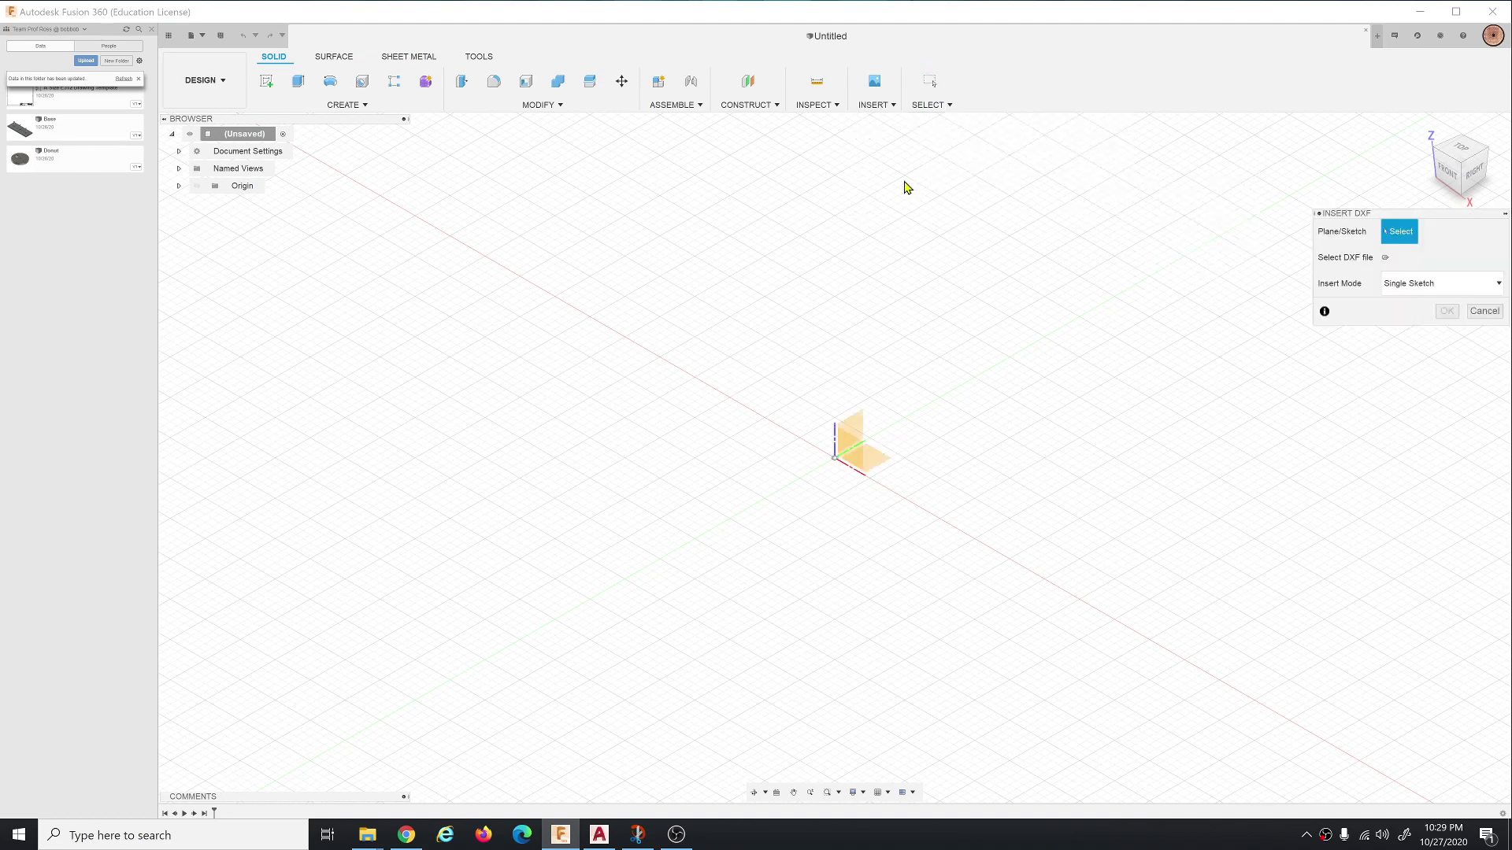
left_click(880, 466)
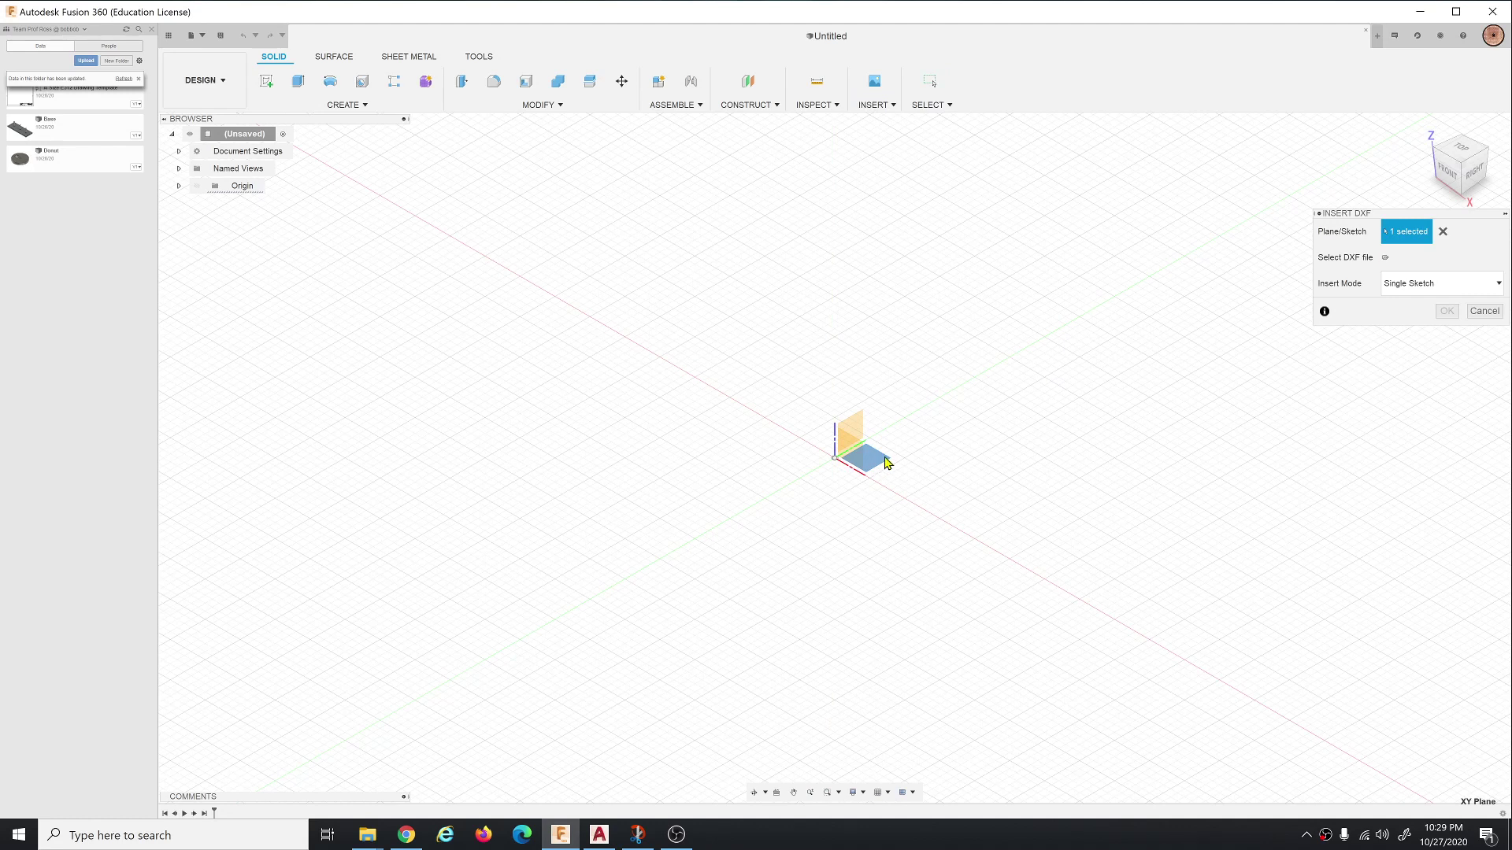
Load the 36-tooth gear DXF from the Desktop as the insertion preview.
left_click(1388, 258)
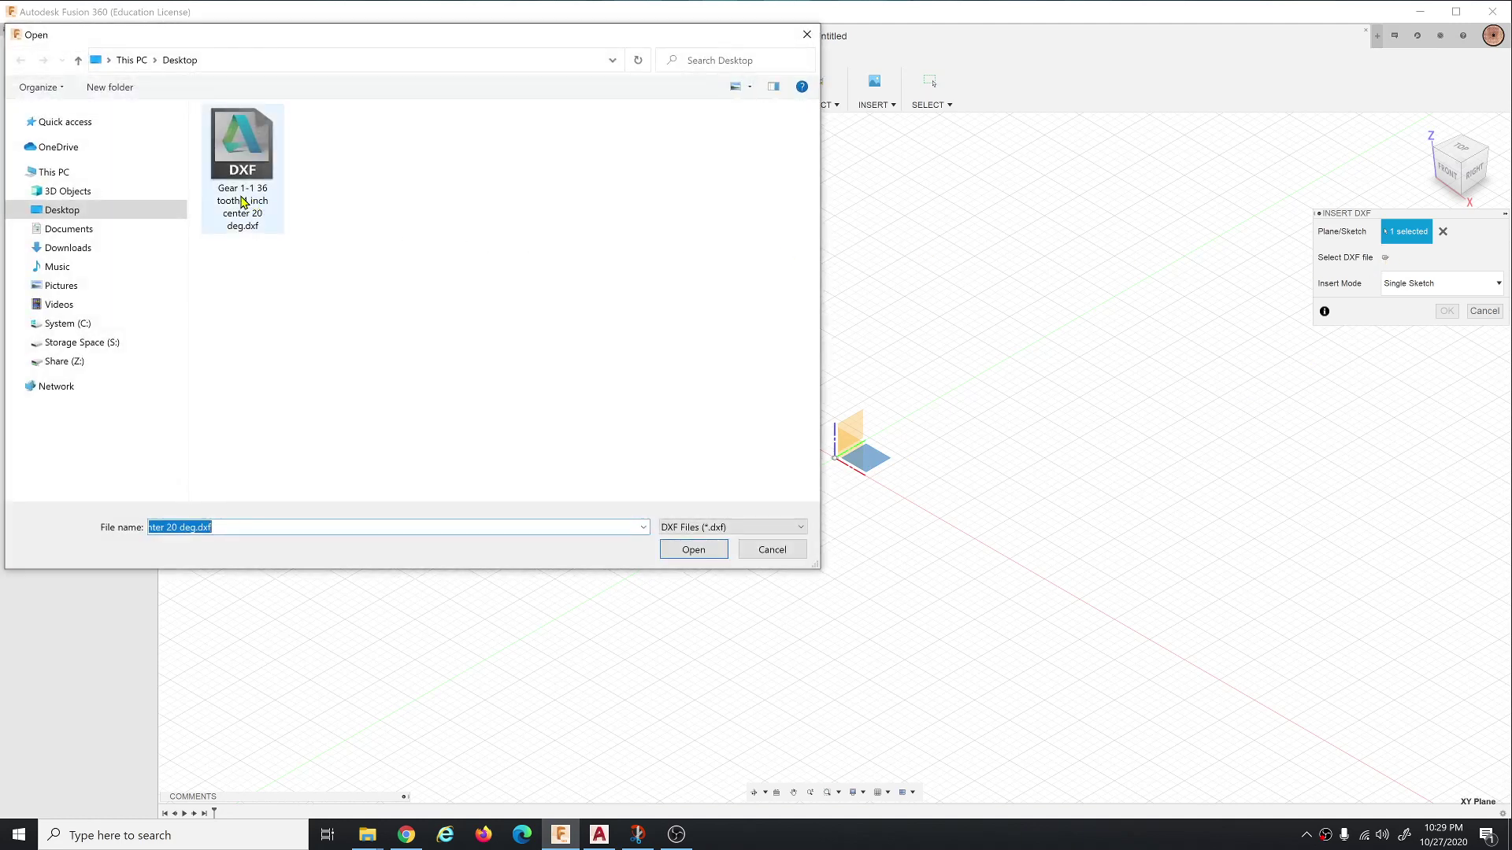
left_click(265, 177)
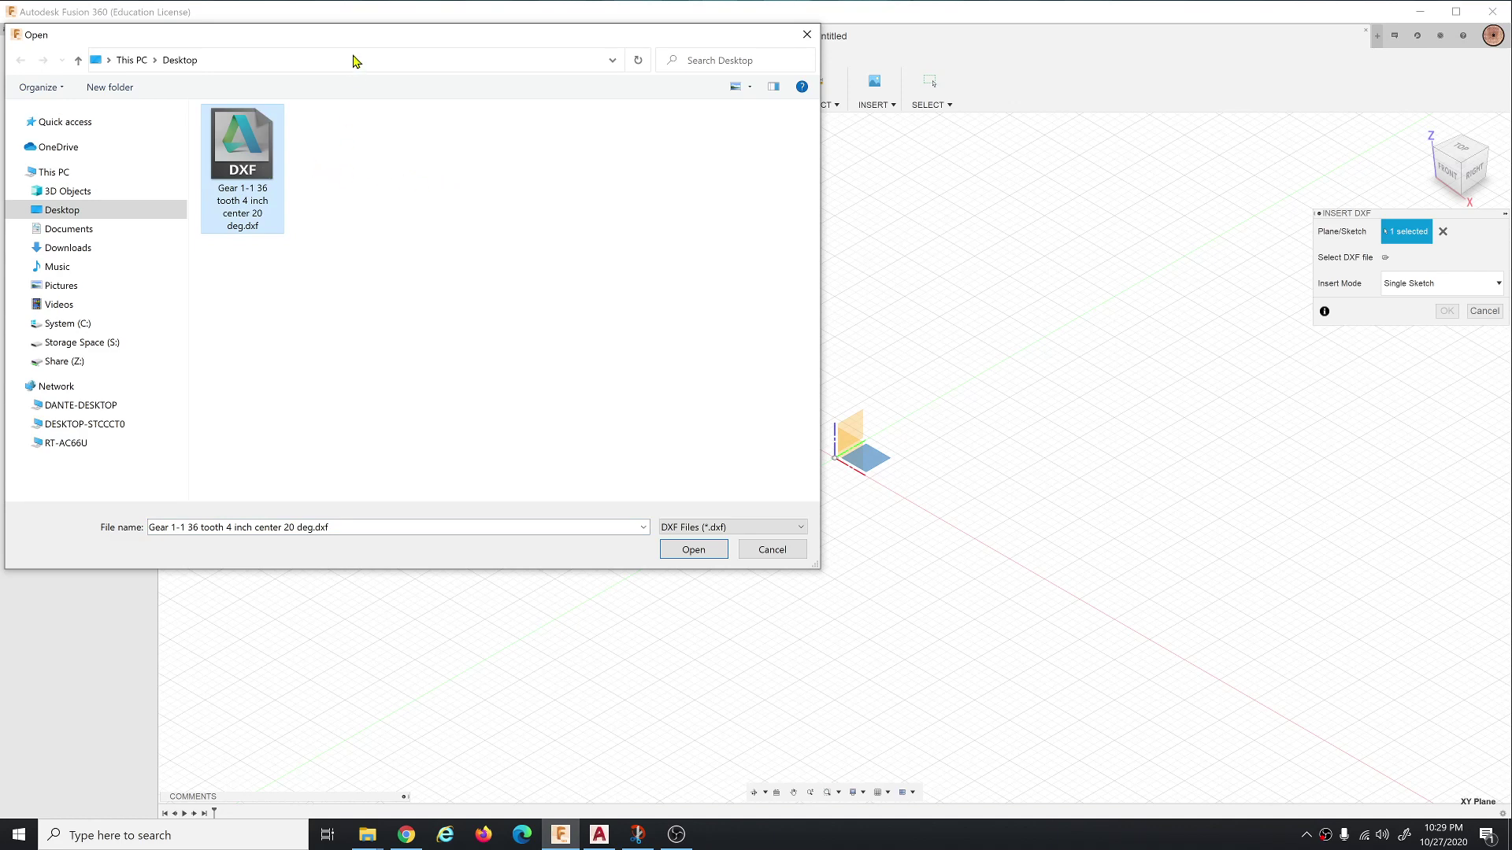
left_click_drag(356, 44, 384, 52)
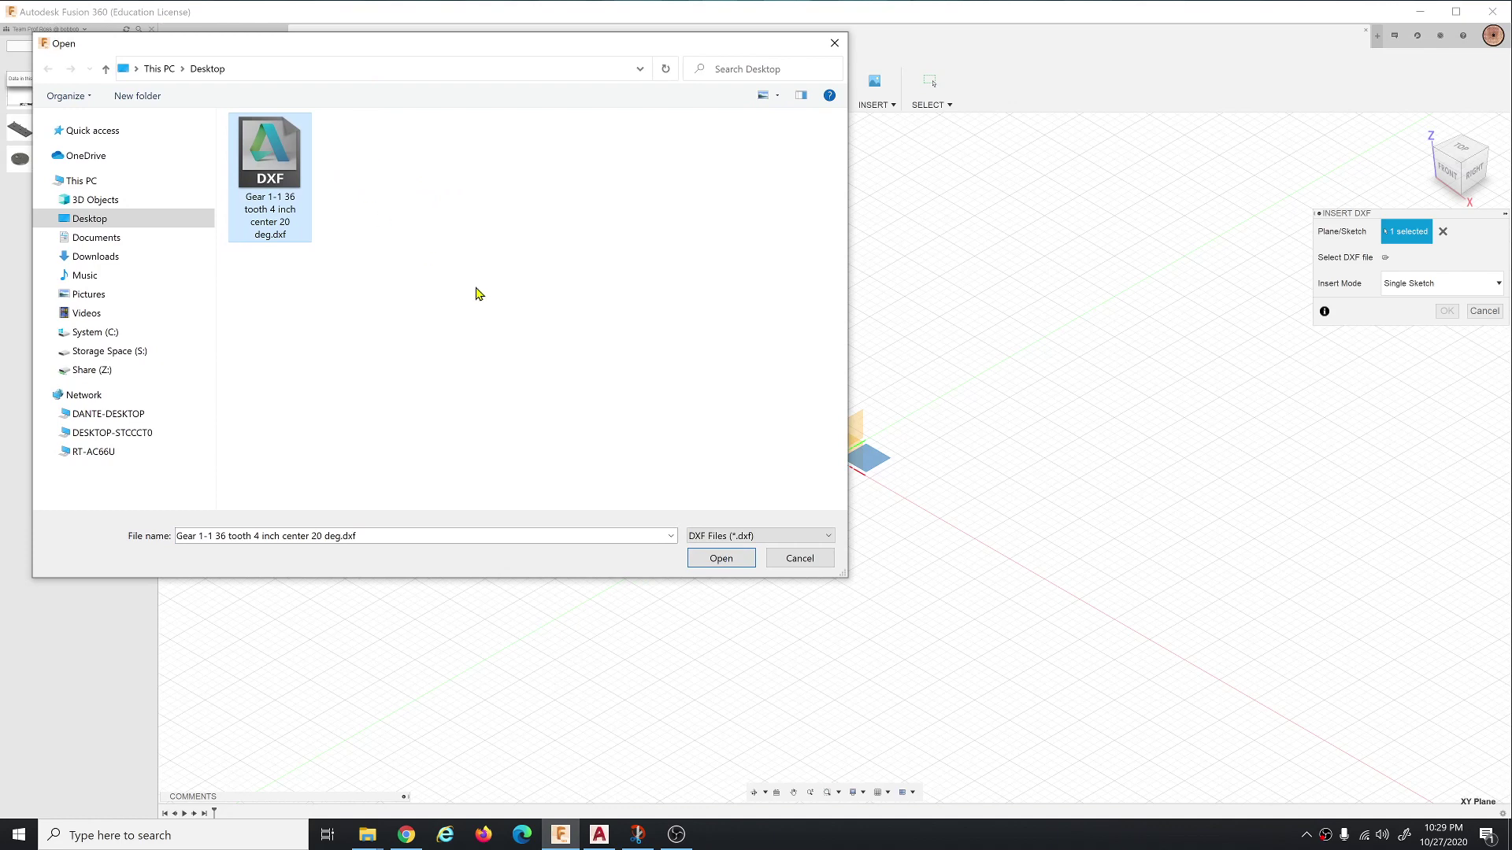
left_click(724, 563)
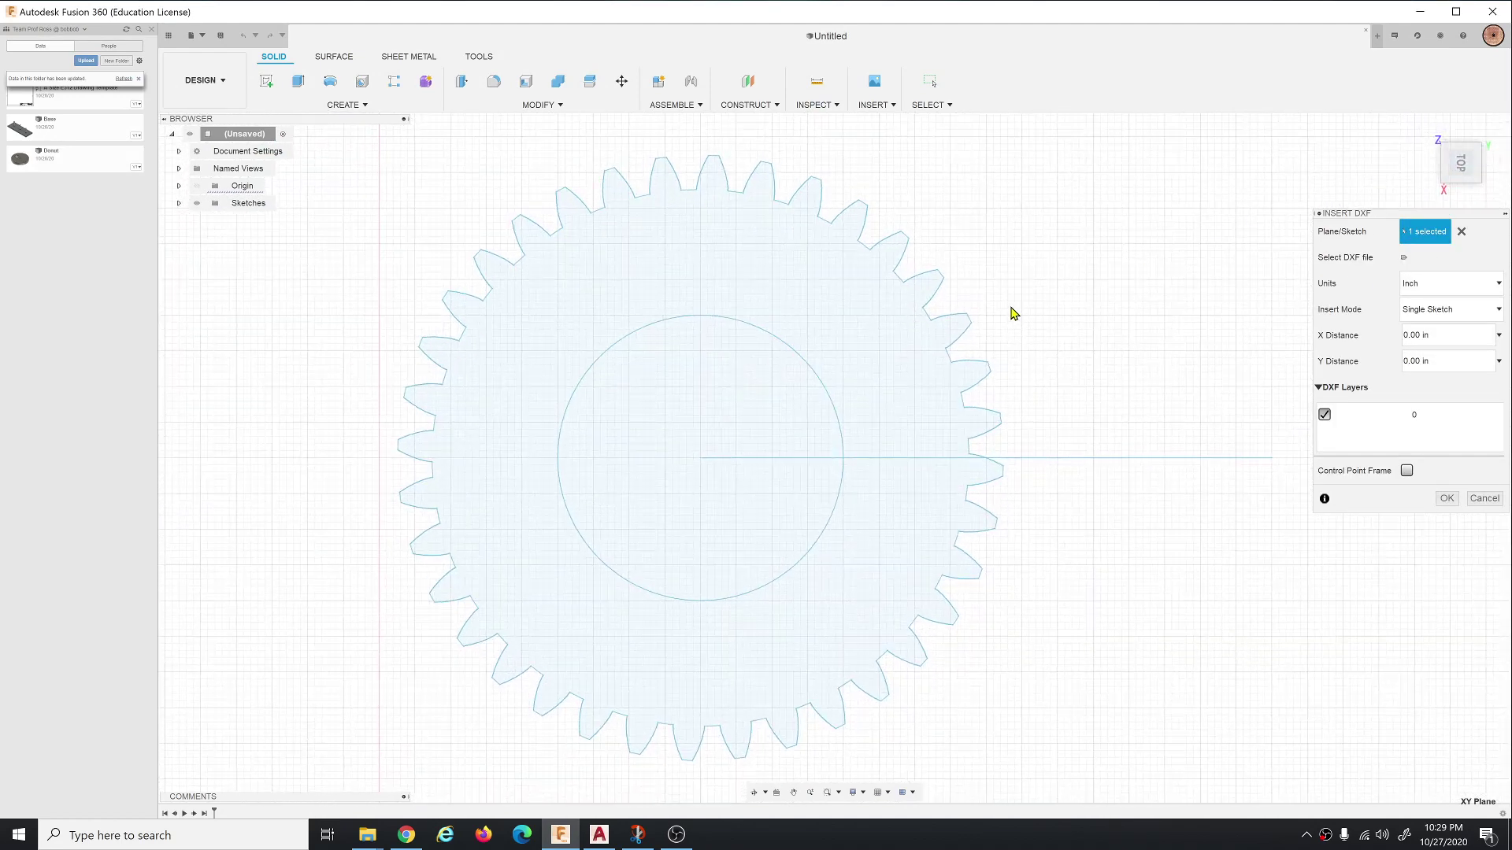
scroll(945, 355, "down", 3)
mouse_move(1462, 162)
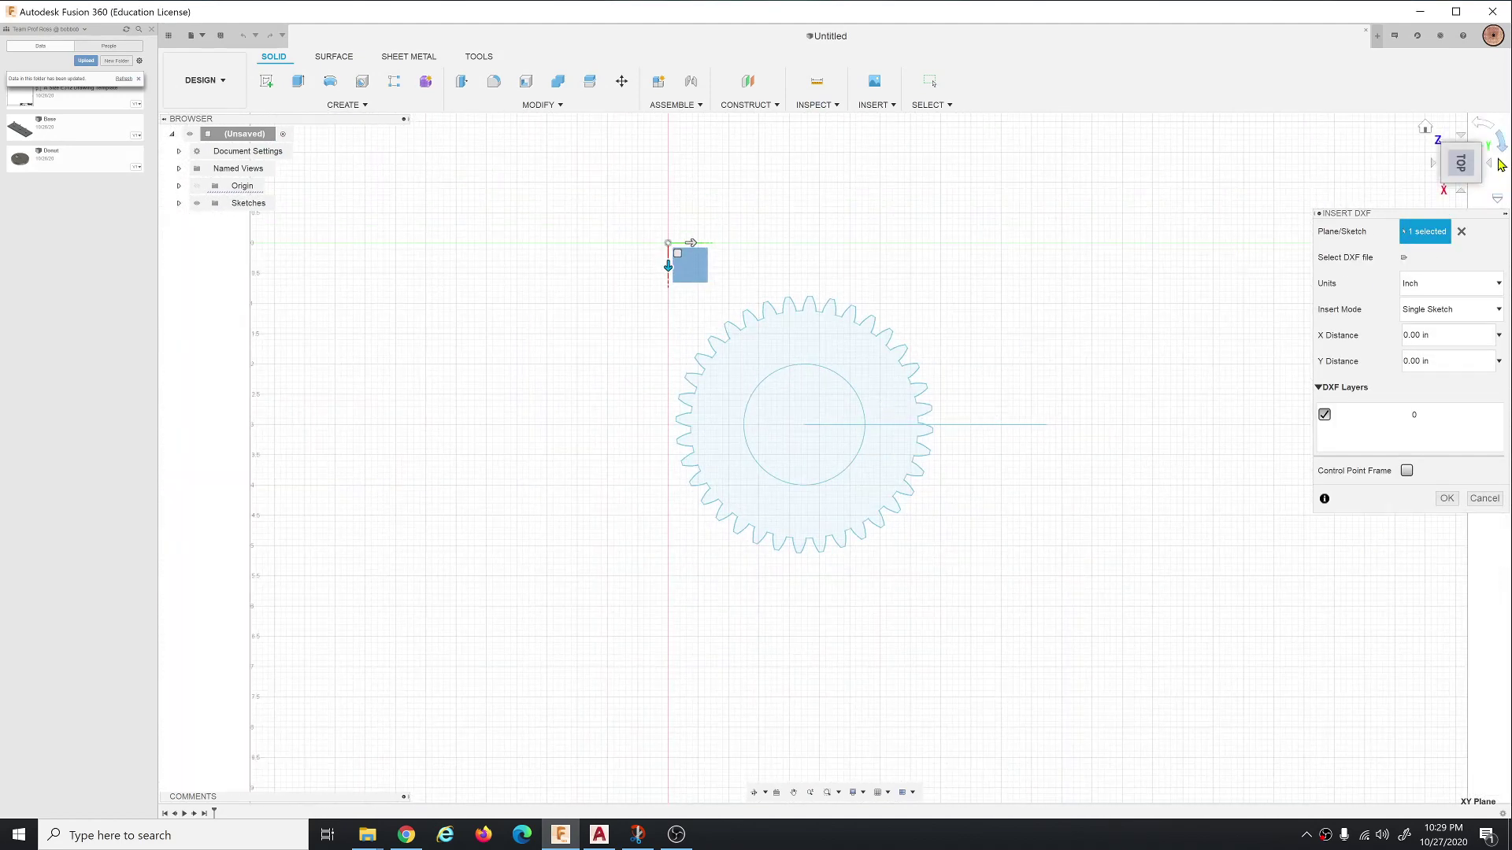
Reorient the top view and confirm the DXF insertion, committing the gear outline as a sketch.
left_click(1484, 126)
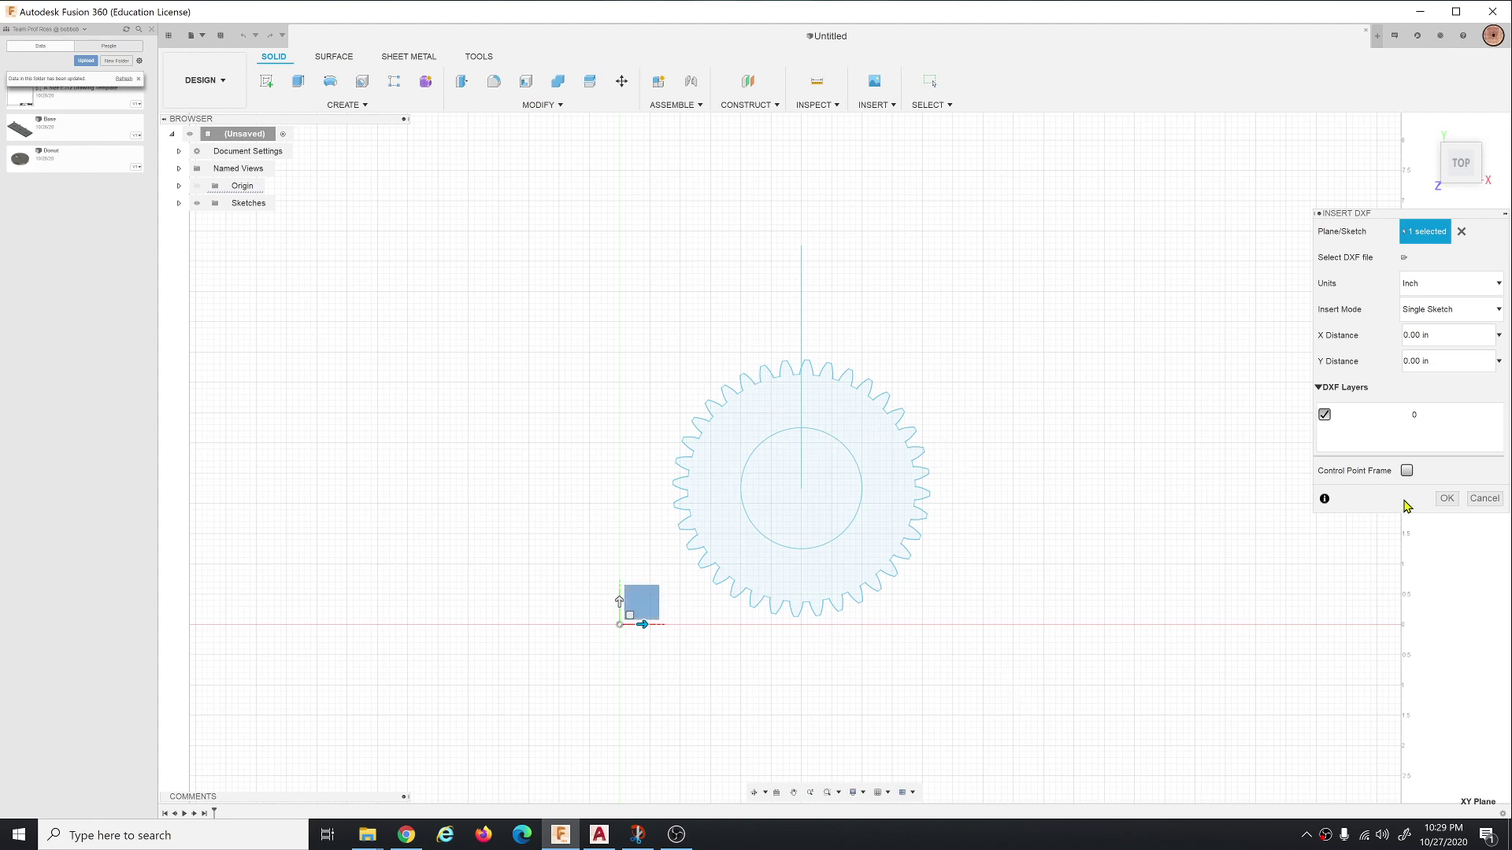
left_click(1451, 501)
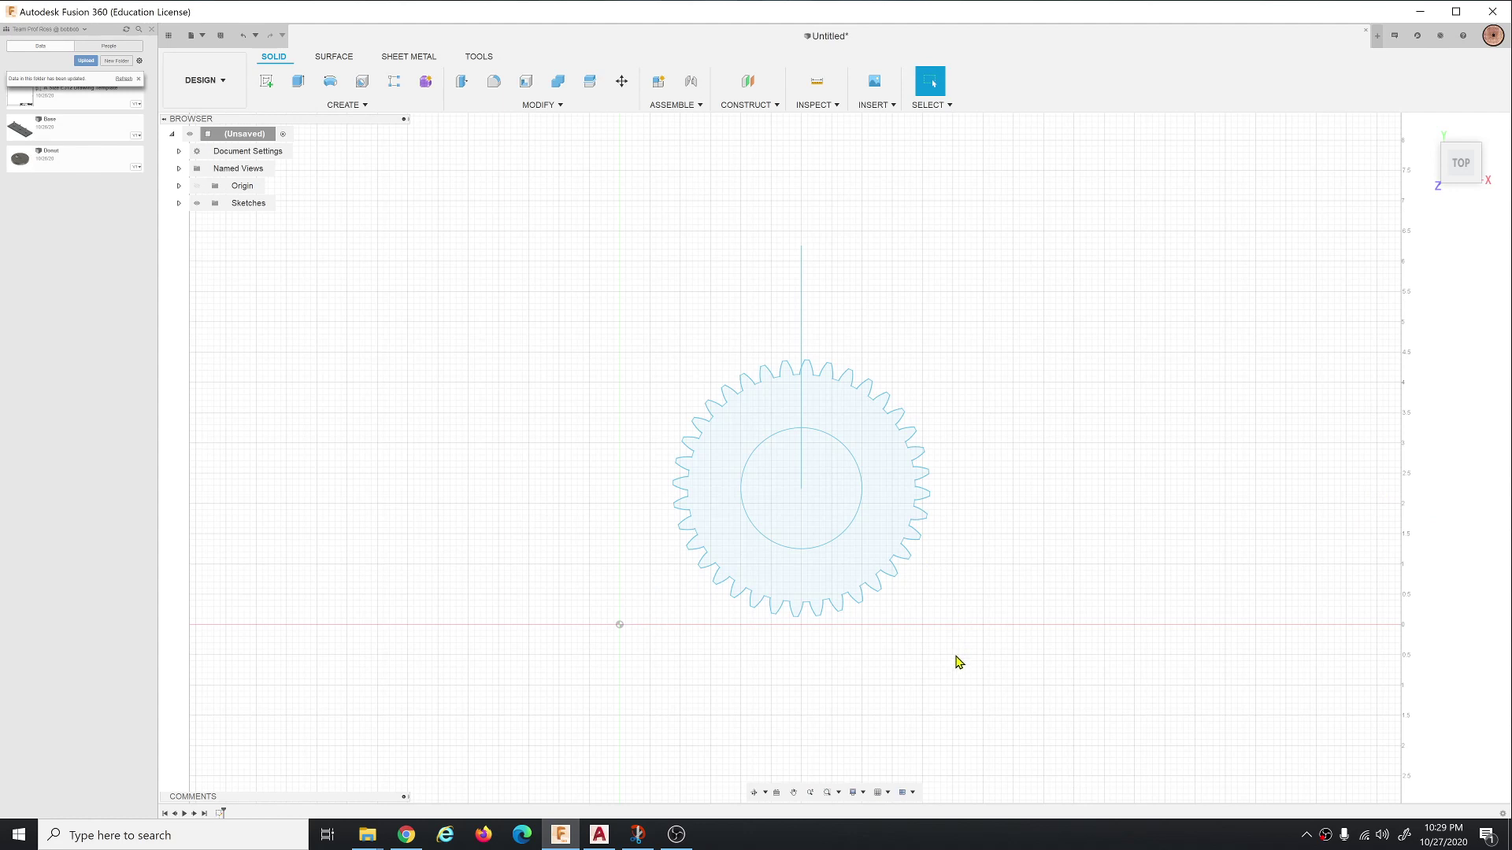
Window-select the gear sketch and try a point-to-point move from its centre to the origin, then cancel.
left_click_drag(966, 669, 667, 316)
left_click_drag(667, 322, 652, 320)
left_click_drag(967, 669, 662, 349)
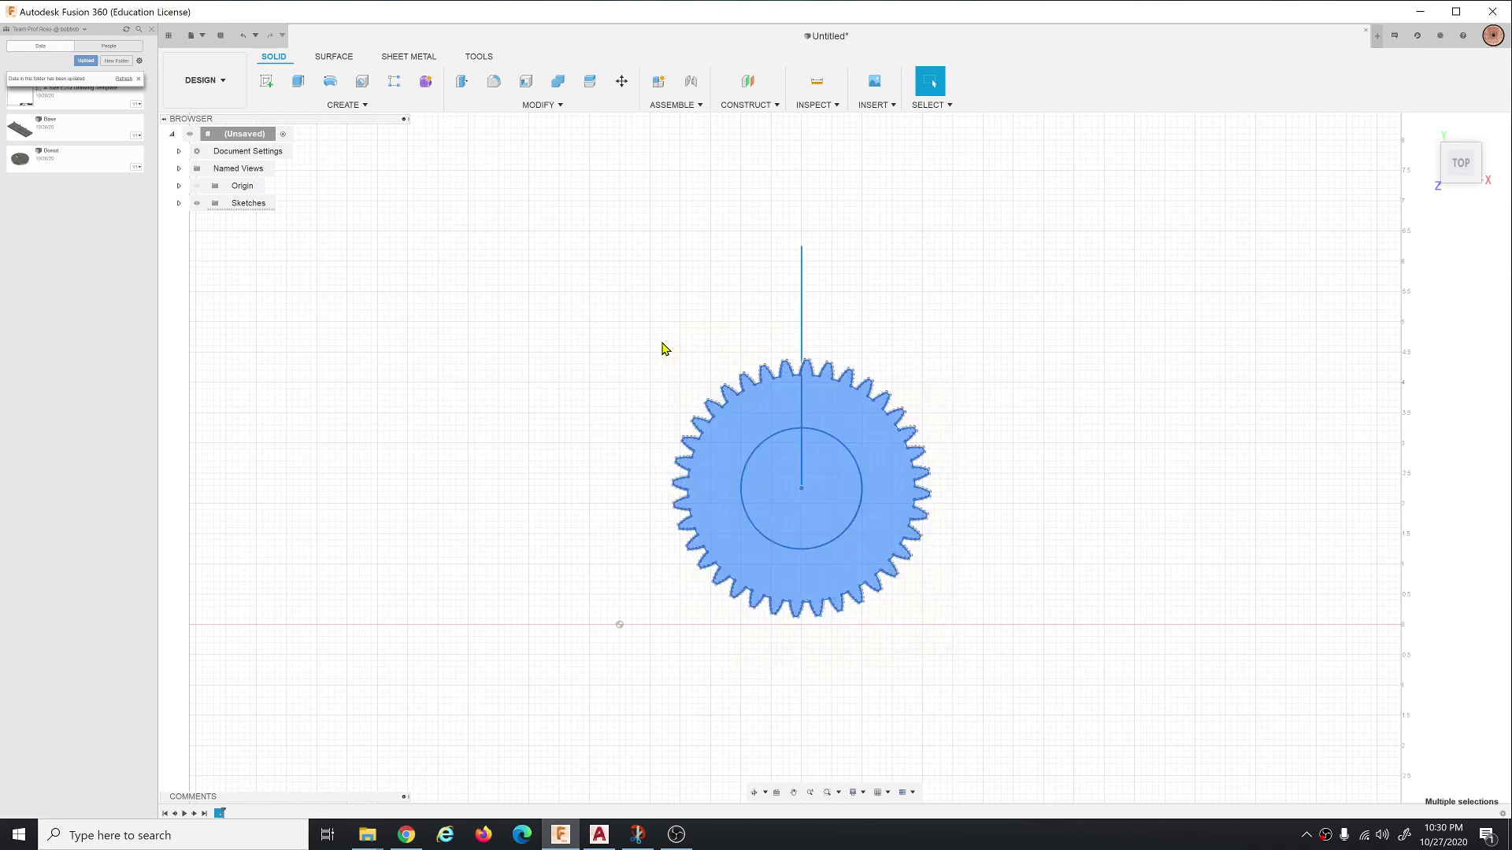
key("m")
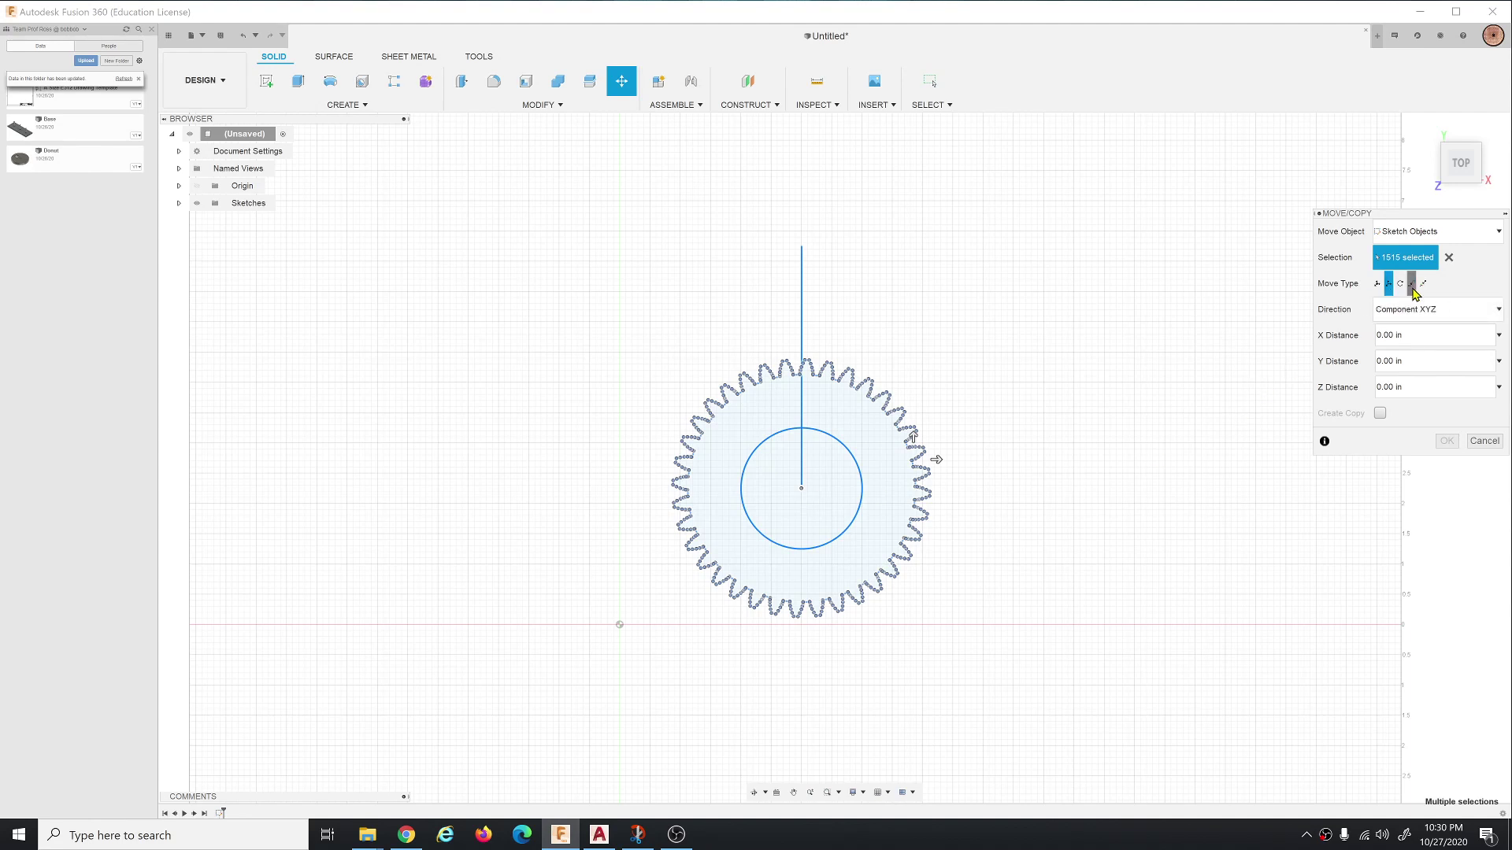
left_click(1411, 283)
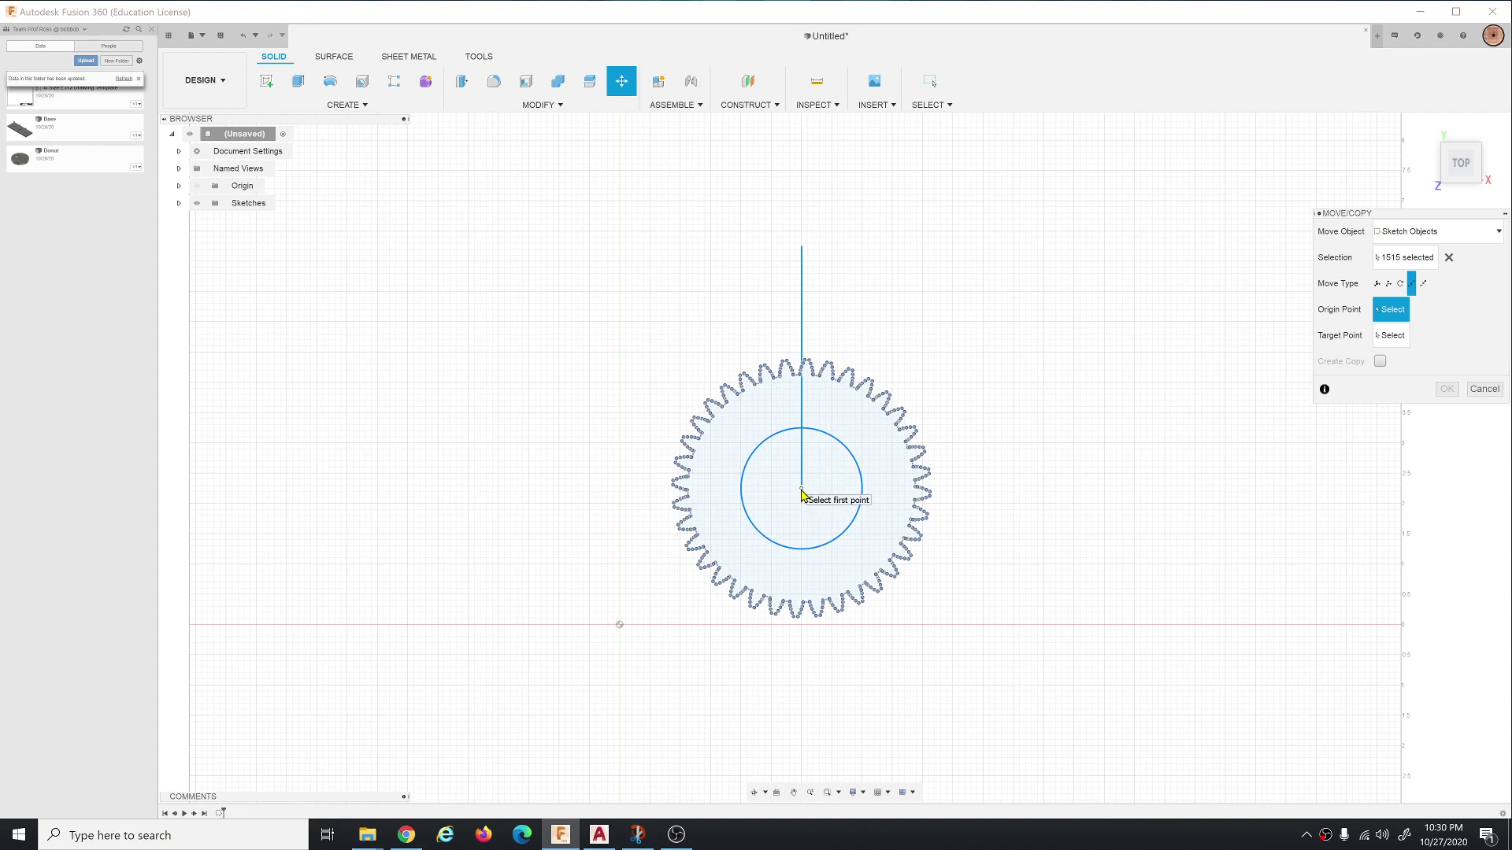
left_click(801, 487)
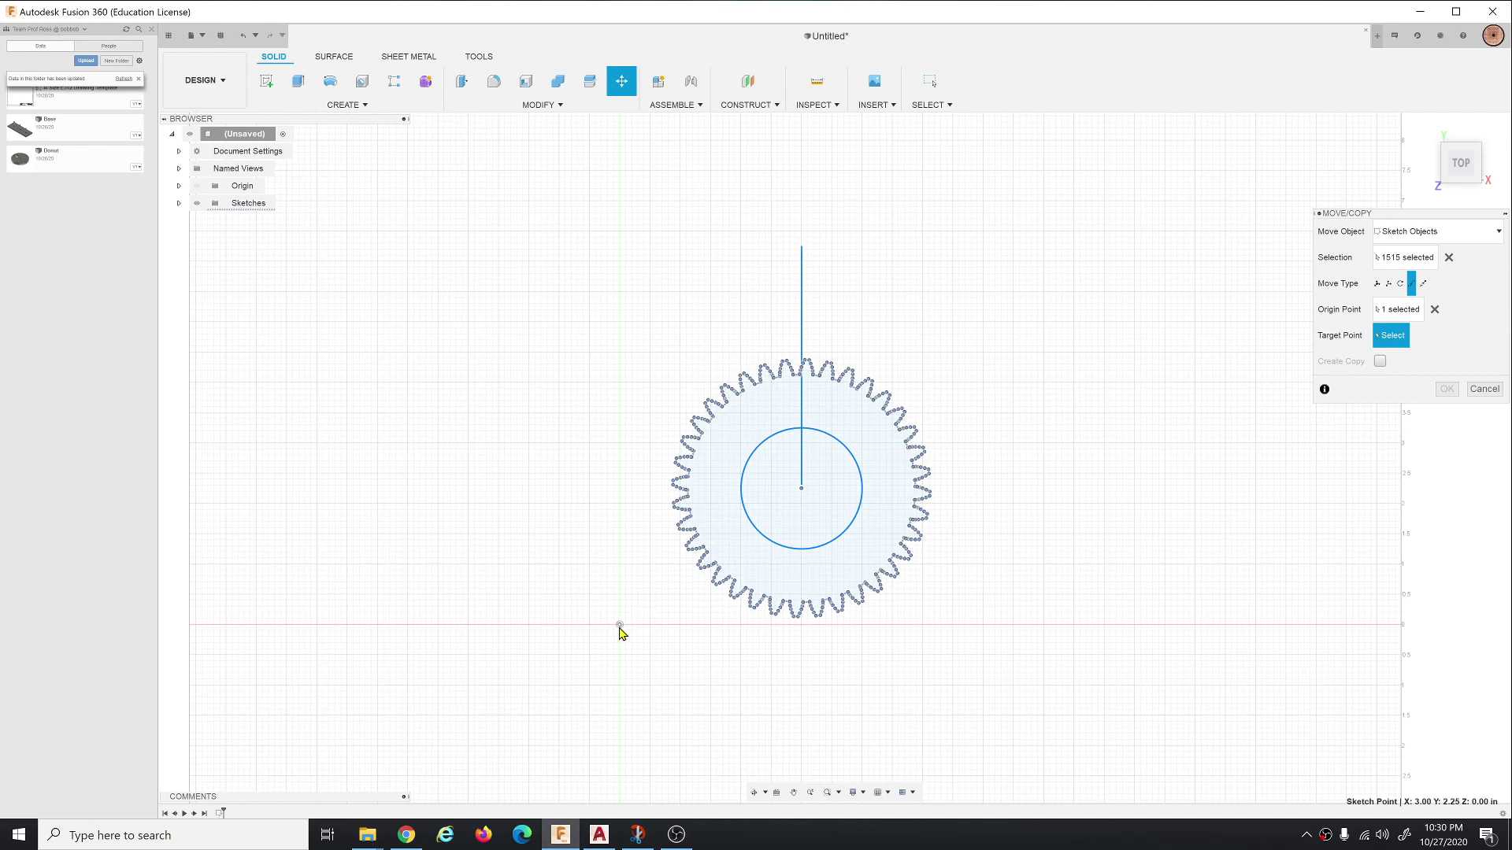
left_click(619, 625)
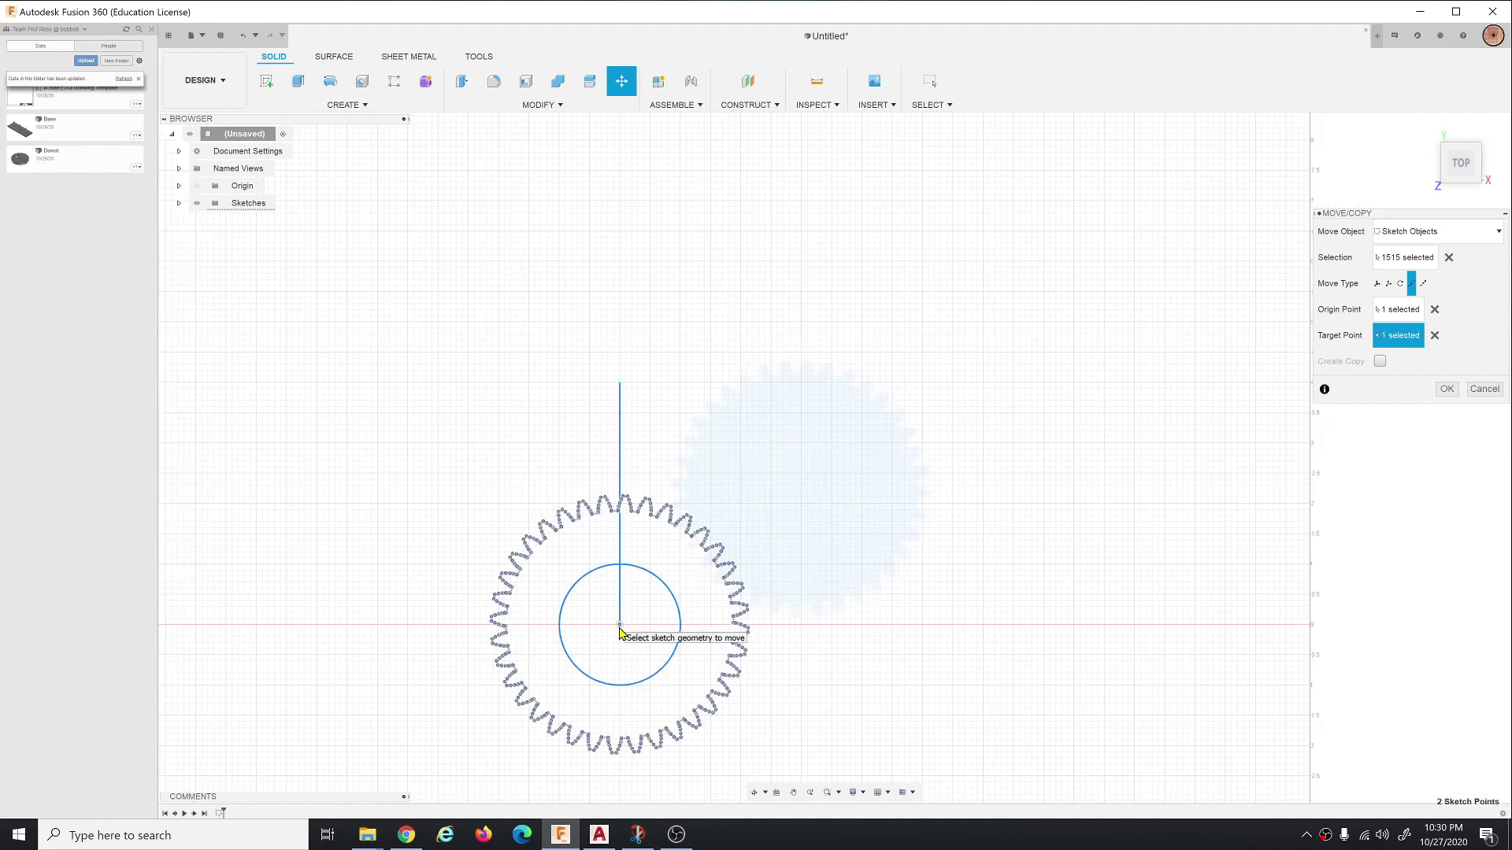
key("Escape")
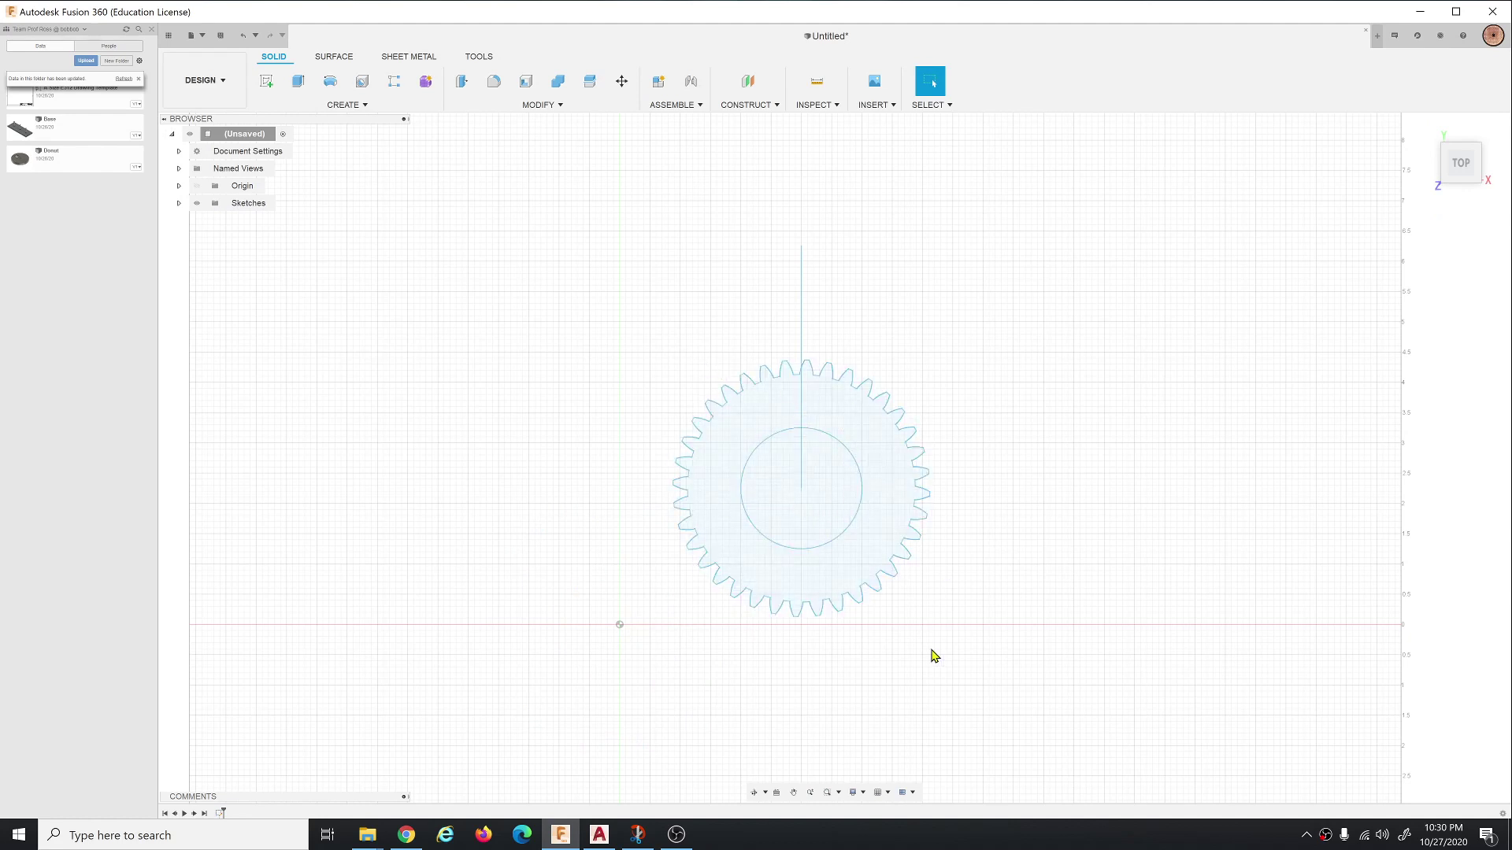
Redo the point-to-point move and confirm, placing the gear centre exactly on the origin.
mouse_move(972, 662)
left_mouse_down()
mouse_move(699, 355)
mouse_move(661, 337)
left_mouse_up()
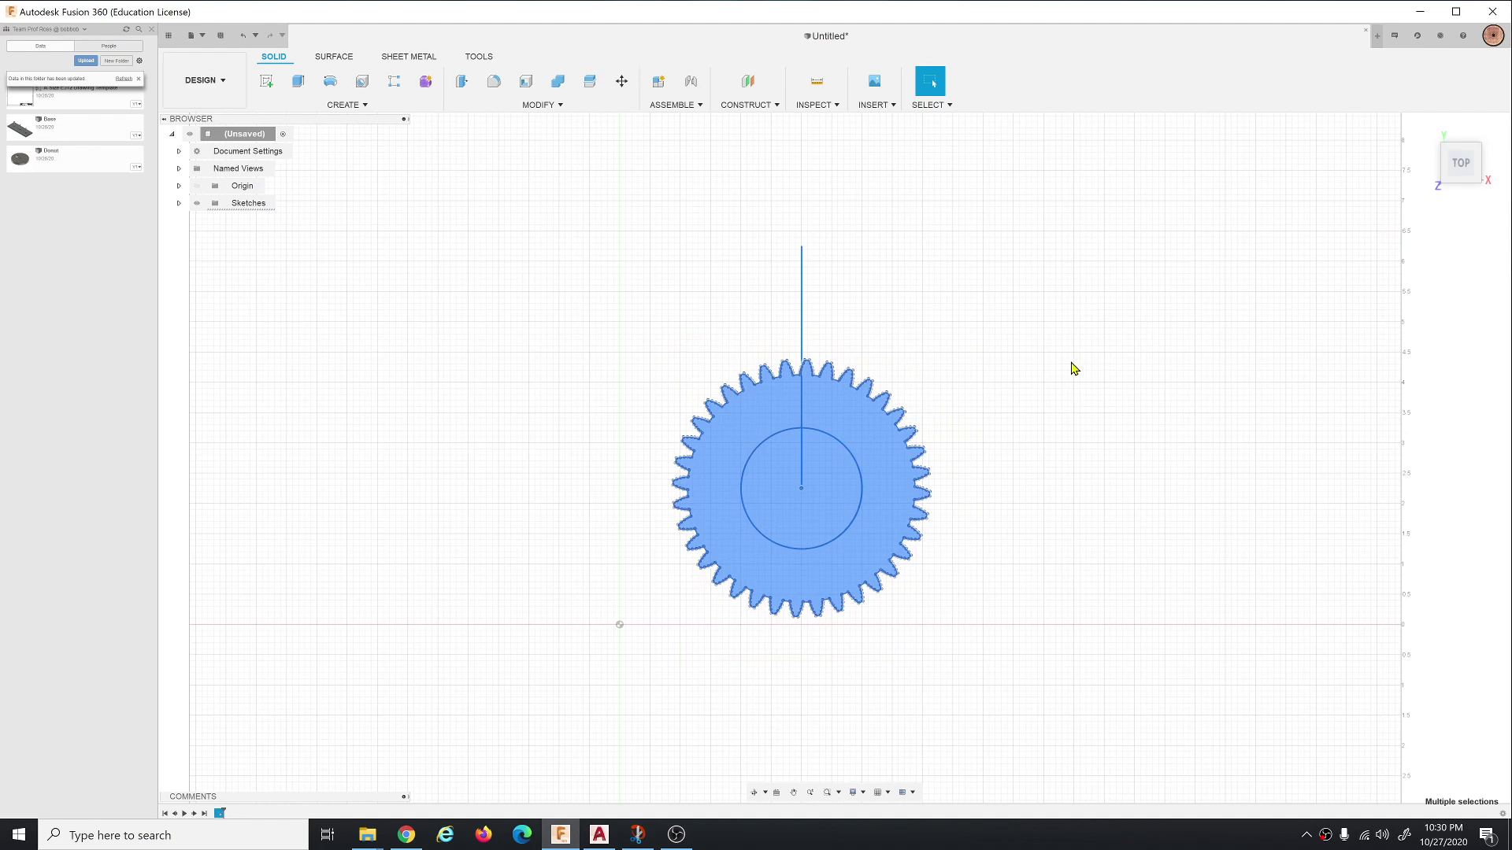
key("m")
left_click(1410, 283)
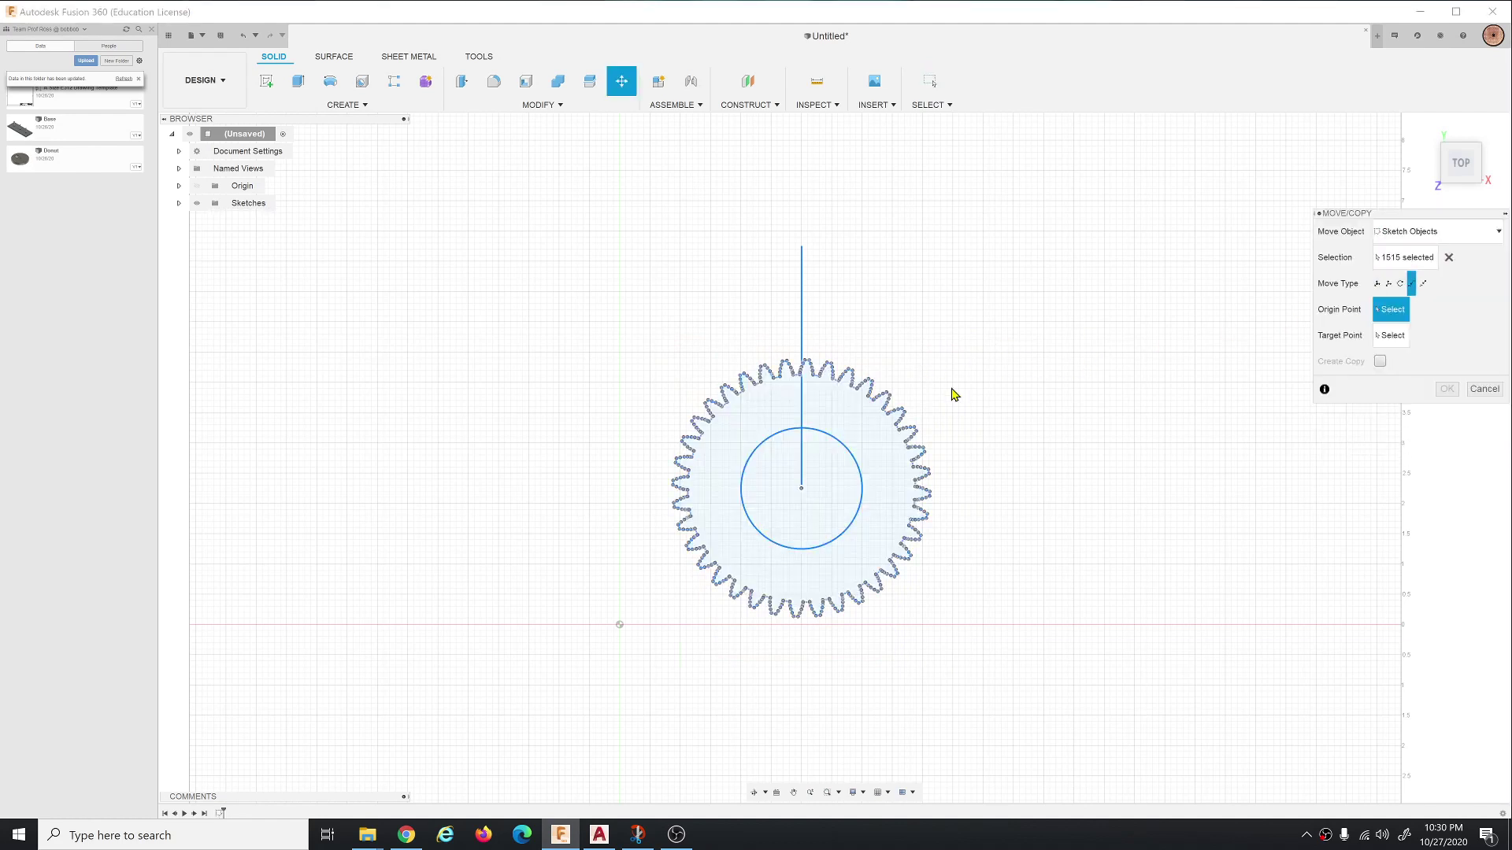
left_click(802, 489)
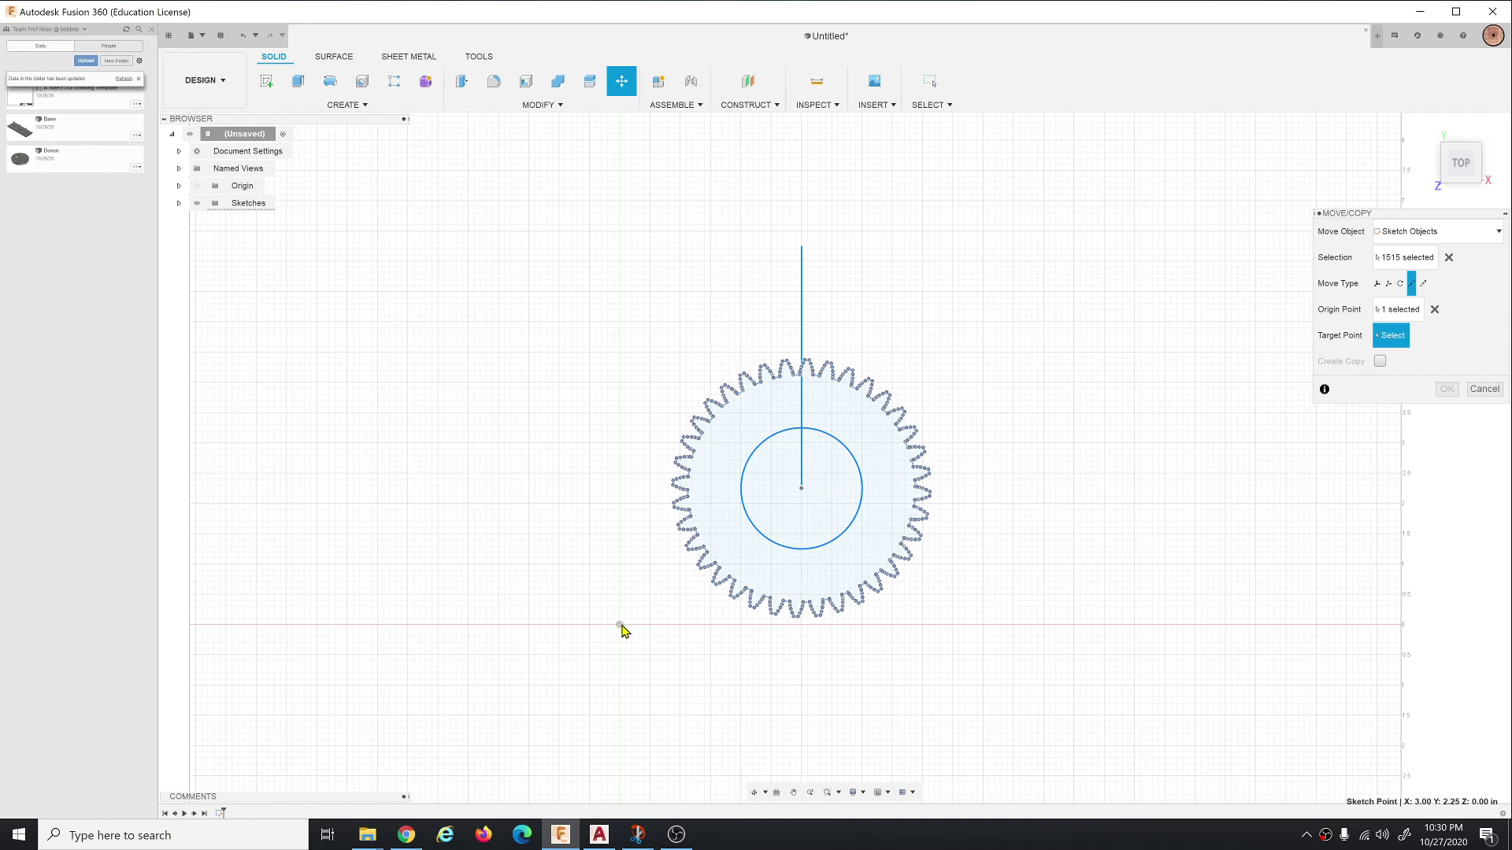
left_click(620, 626)
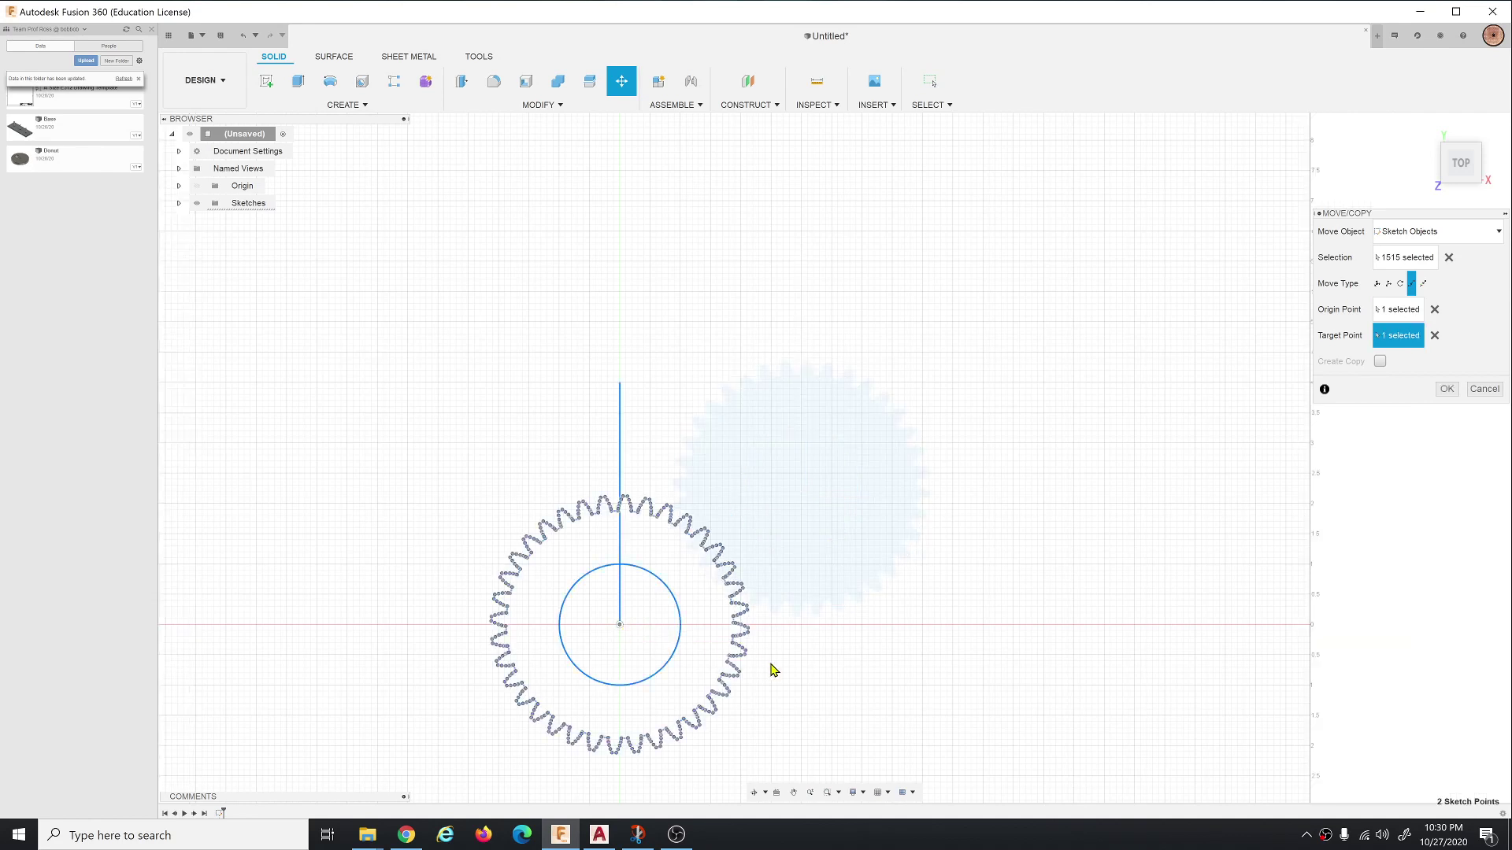
left_click(1447, 390)
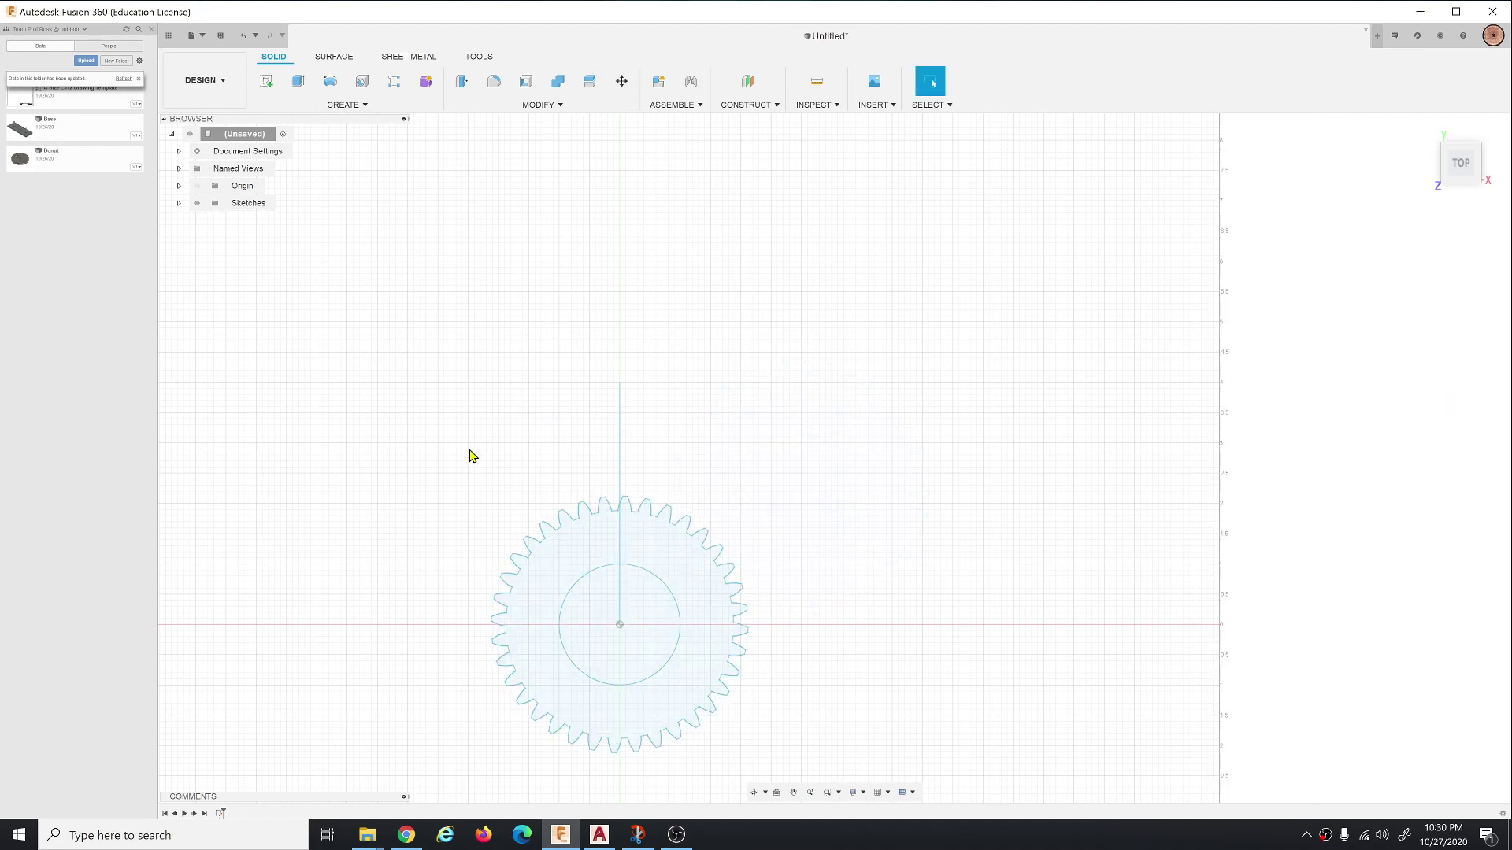
scroll(469, 459, "down", 2)
scroll(455, 591, "down", 1)
scroll(460, 712, "up", 3)
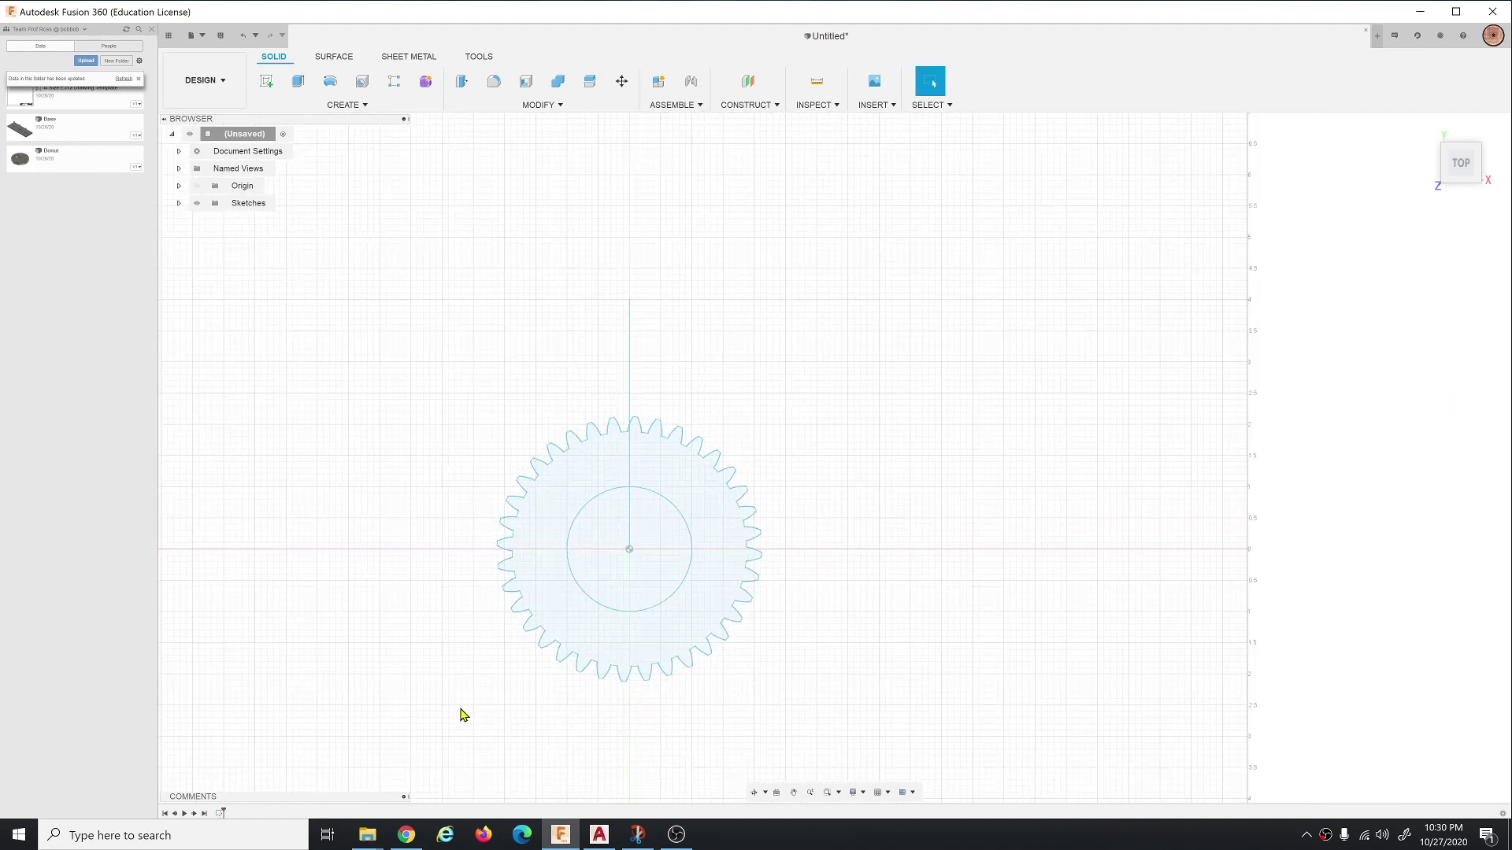
Extrude the gear profile into a solid body 0.50 in thick.
left_click(303, 94)
left_click(597, 458)
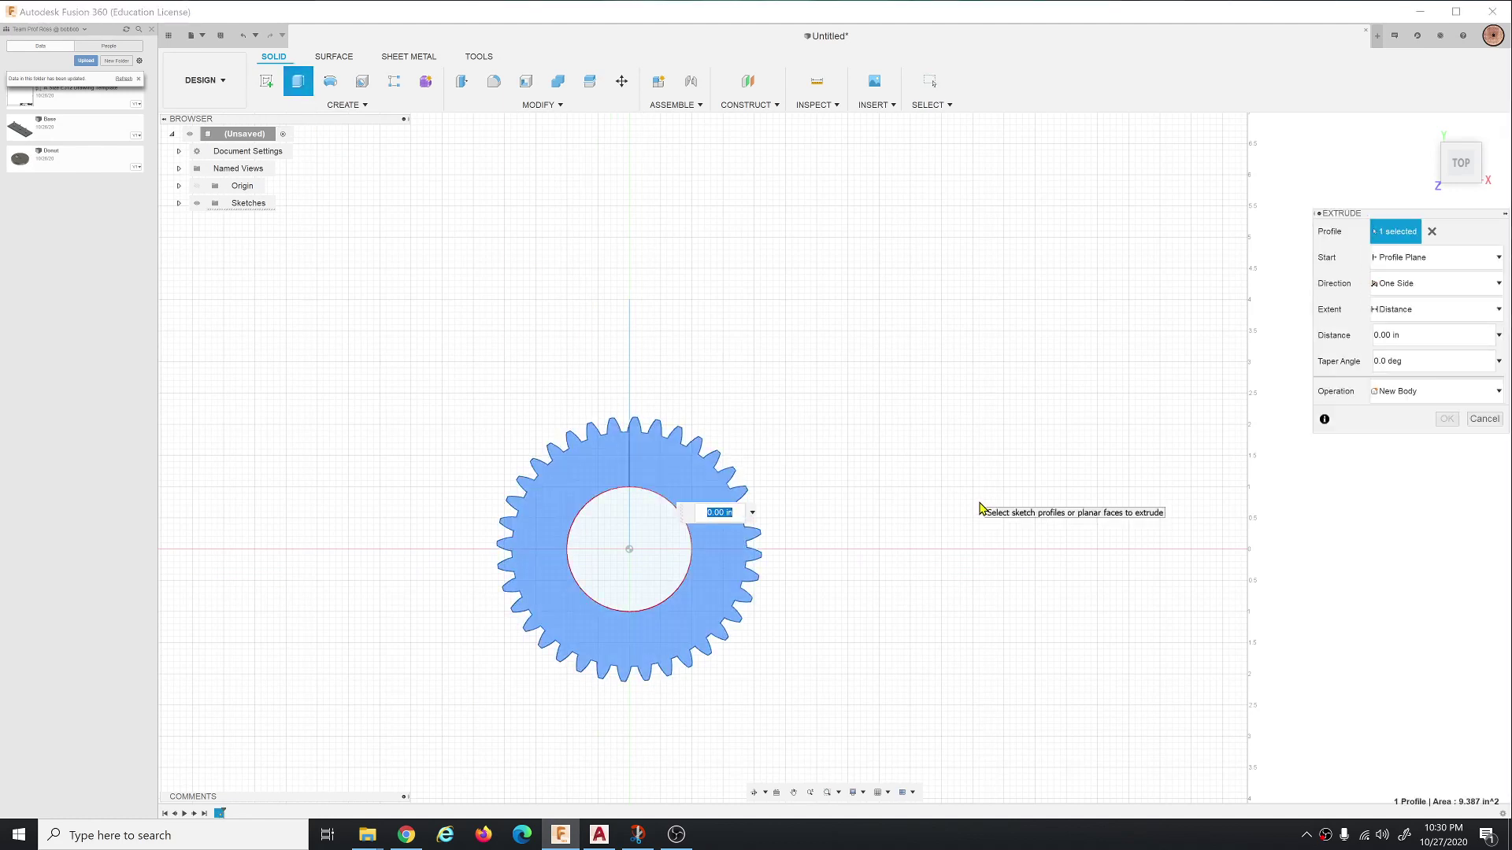
mouse_move(1462, 162)
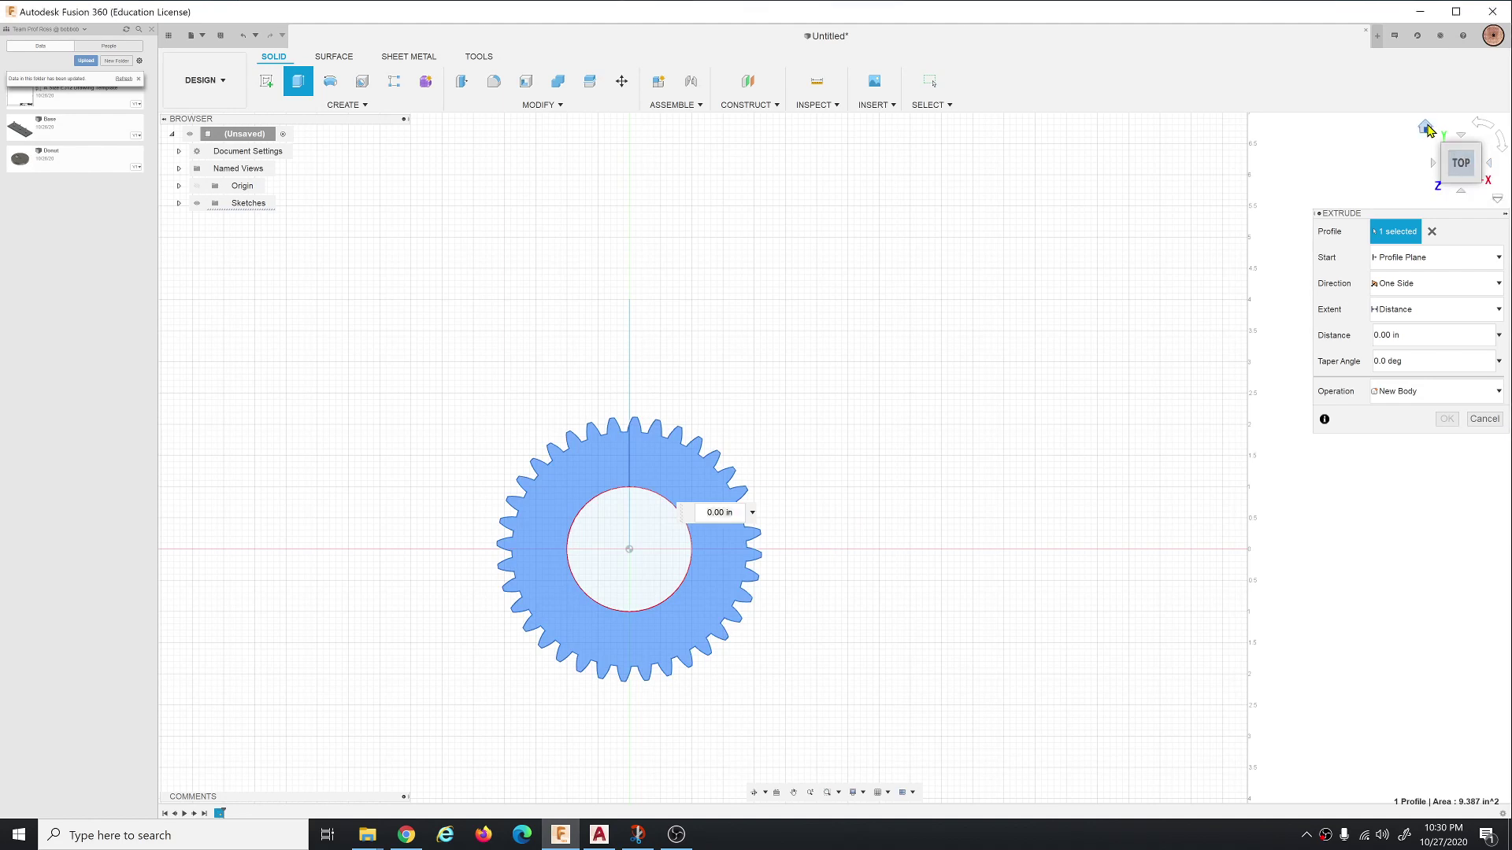
left_click(1428, 128)
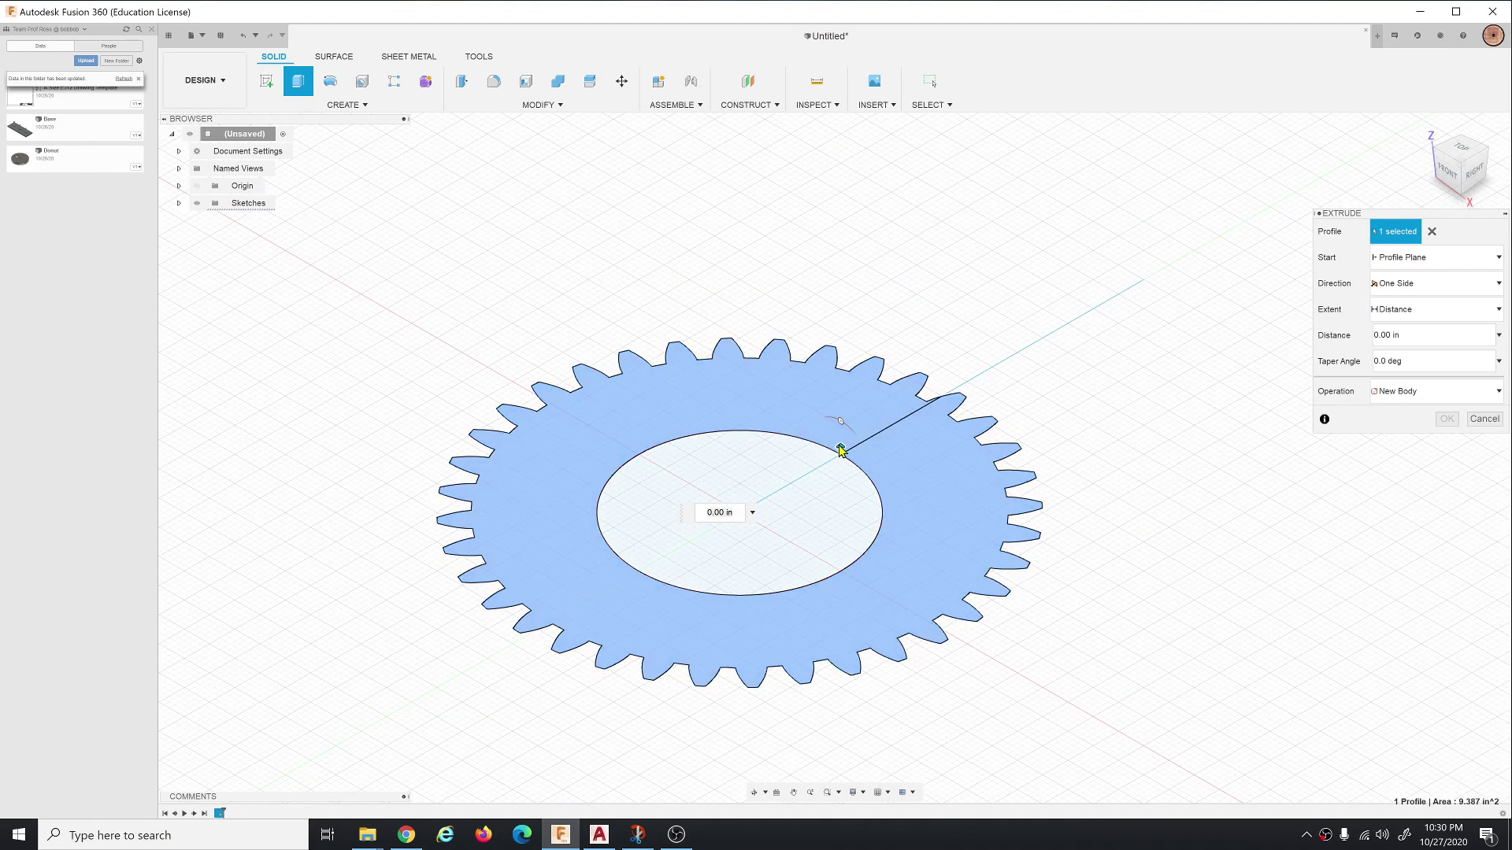
left_click_drag(842, 451, 840, 390)
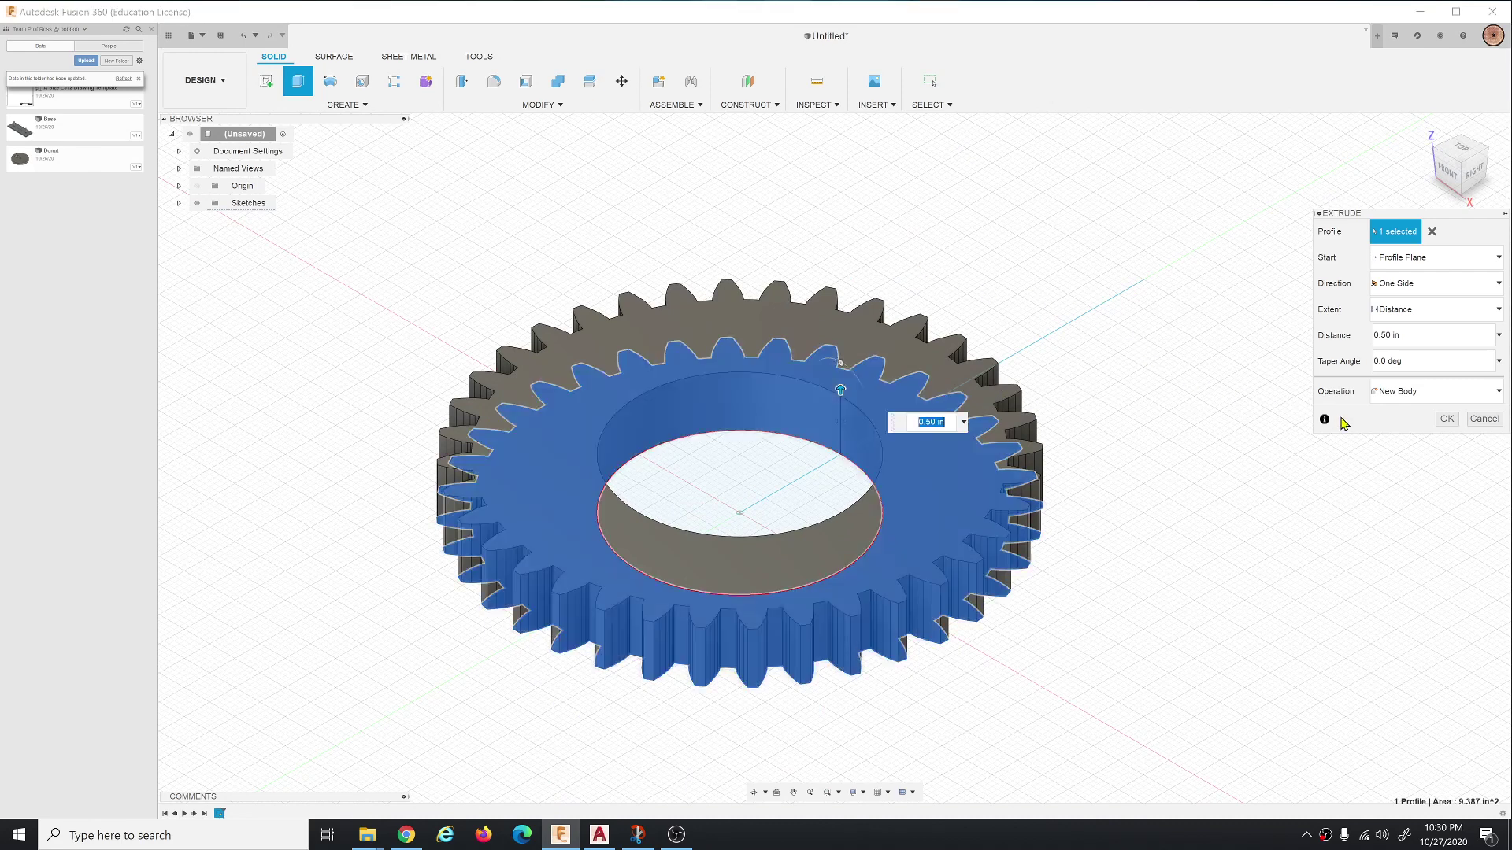
left_click(1447, 419)
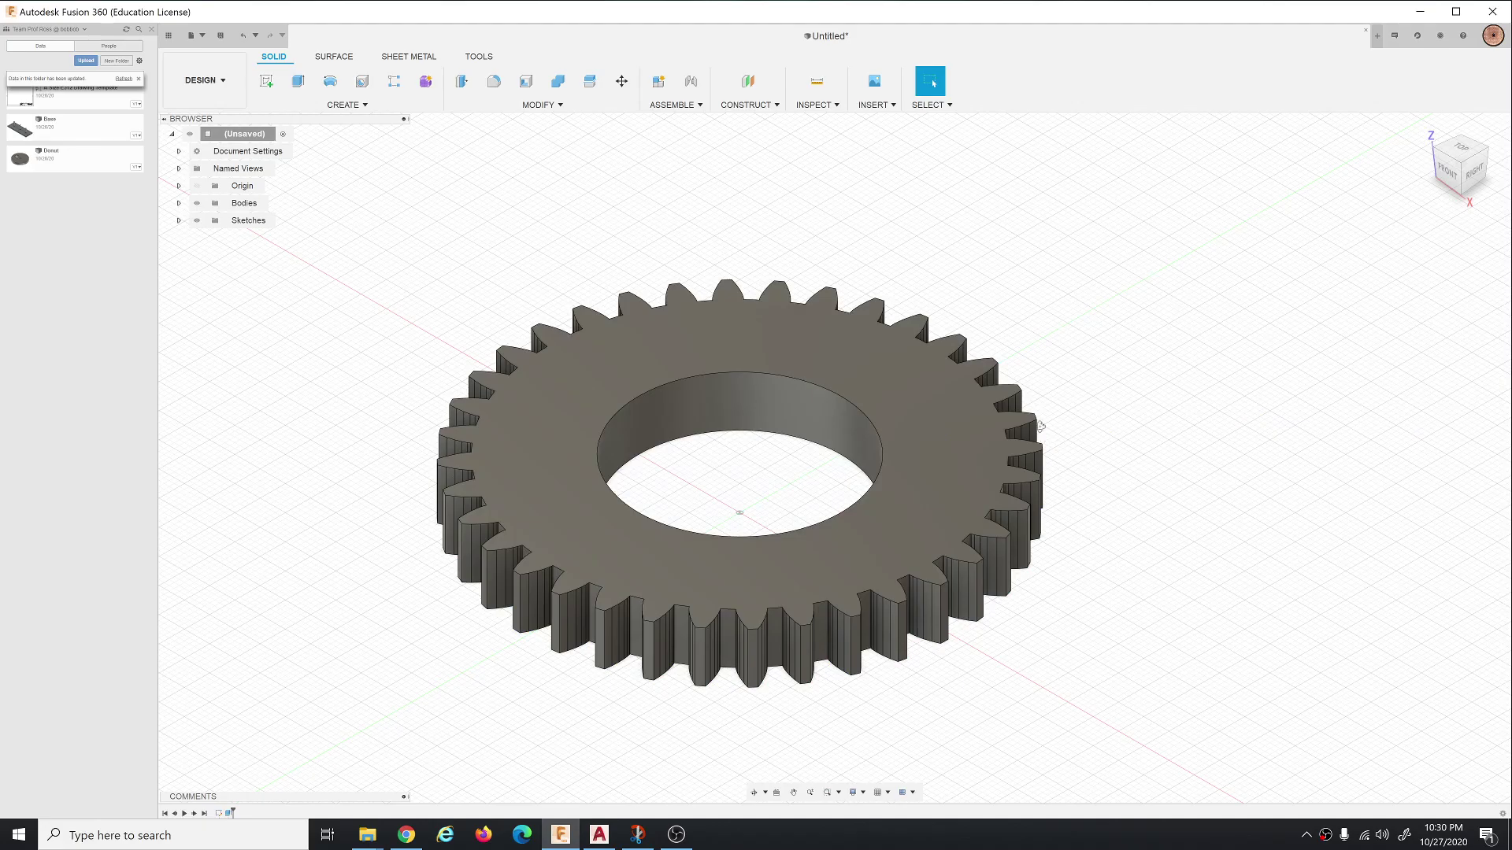
Orbit to inspect the gear from below, then return to a straight-down top view.
mouse_move(1029, 429)
middle_mouse_down("shift")
mouse_move(1097, 507)
mouse_move(1165, 432)
mouse_move(1184, 430)
mouse_move(1225, 483)
mouse_move(1235, 449)
mouse_move(1310, 467)
mouse_move(1287, 474)
middle_mouse_up("shift")
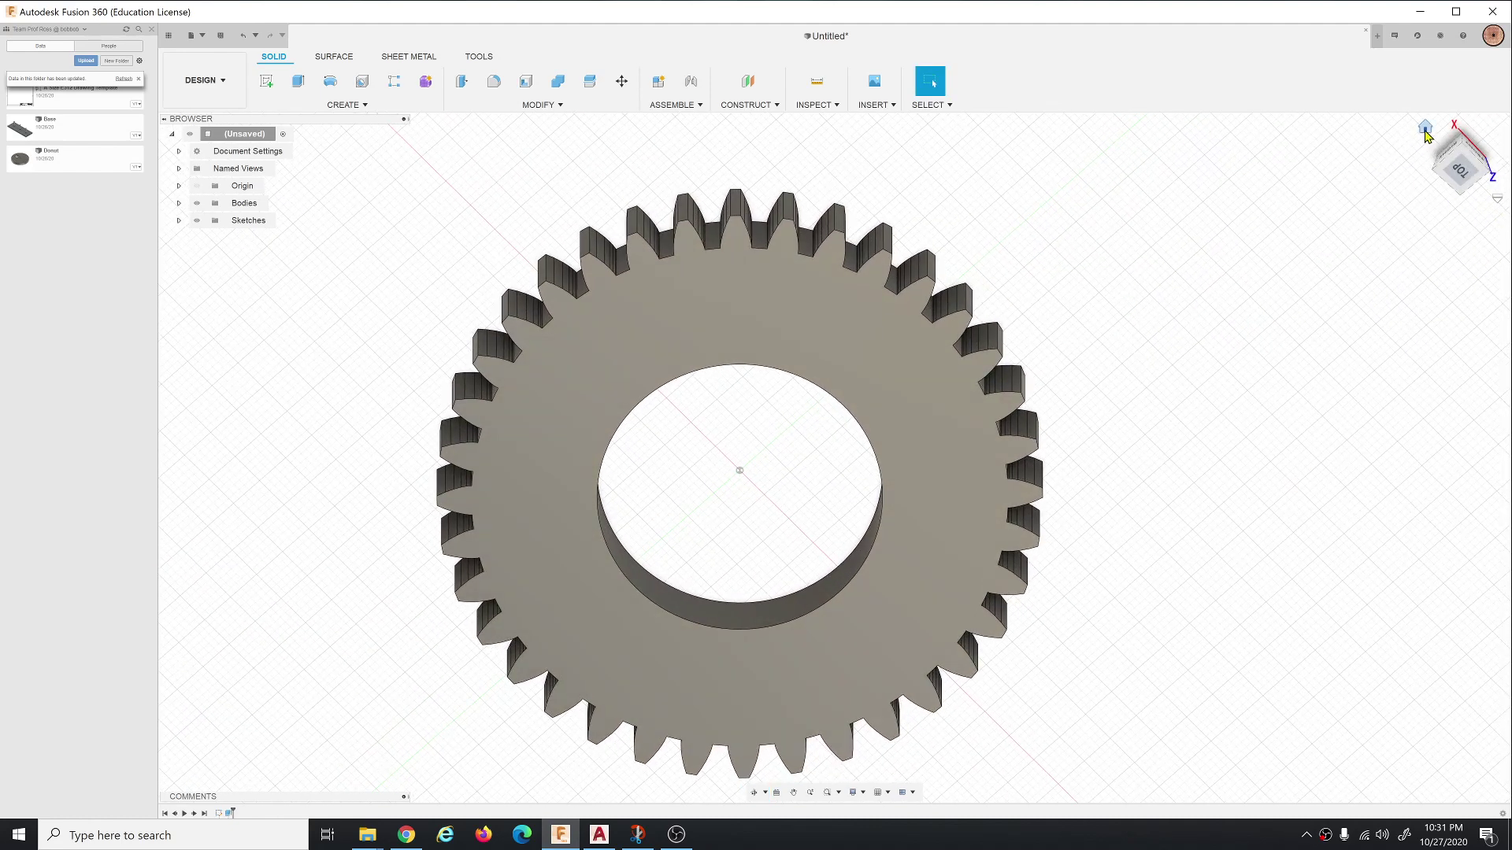
left_click(1425, 132)
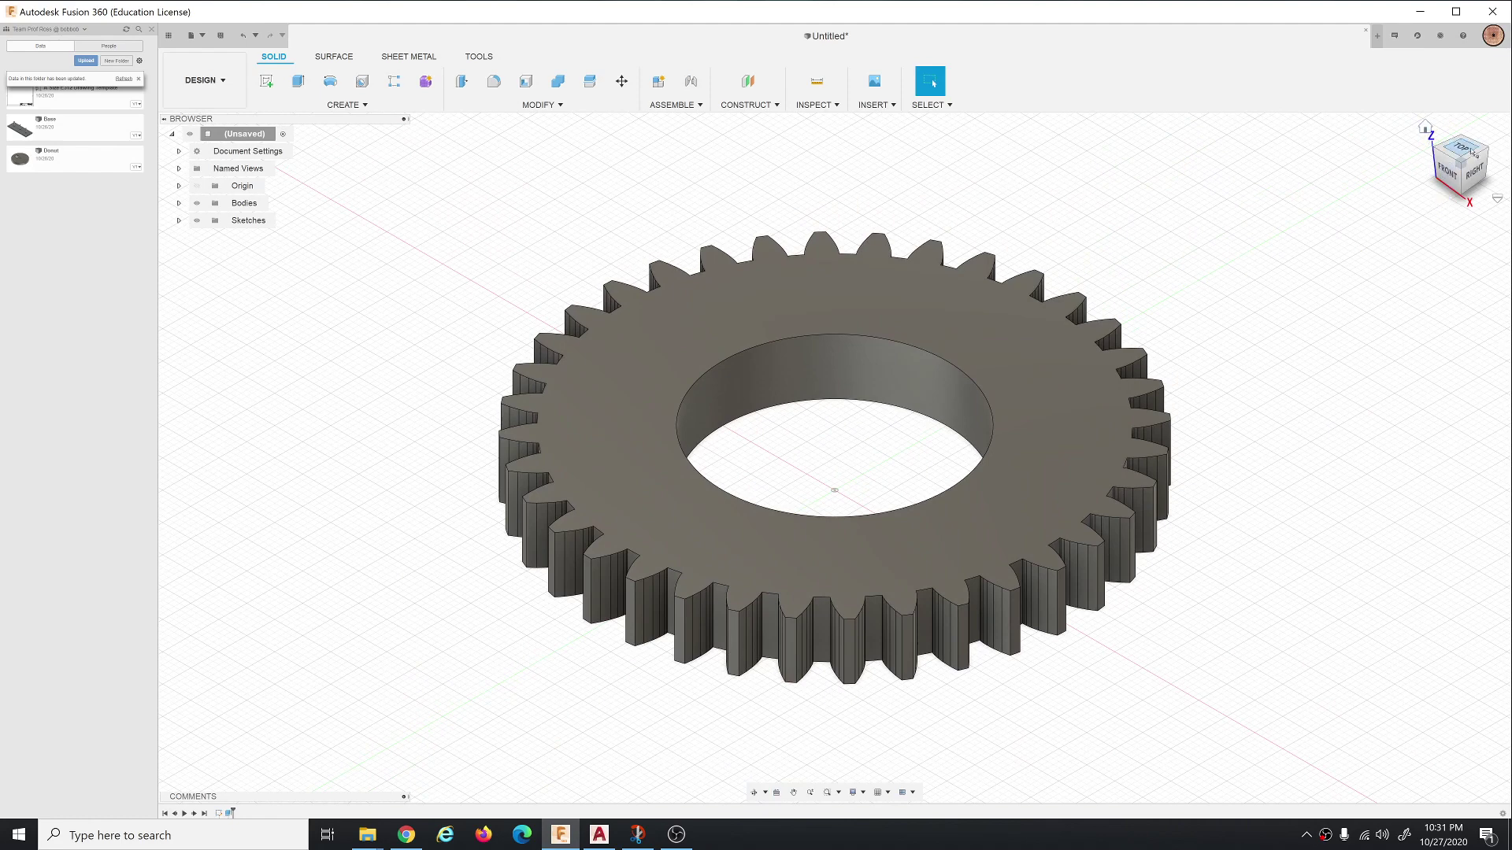
left_click(1465, 149)
scroll(853, 503, "down", 2)
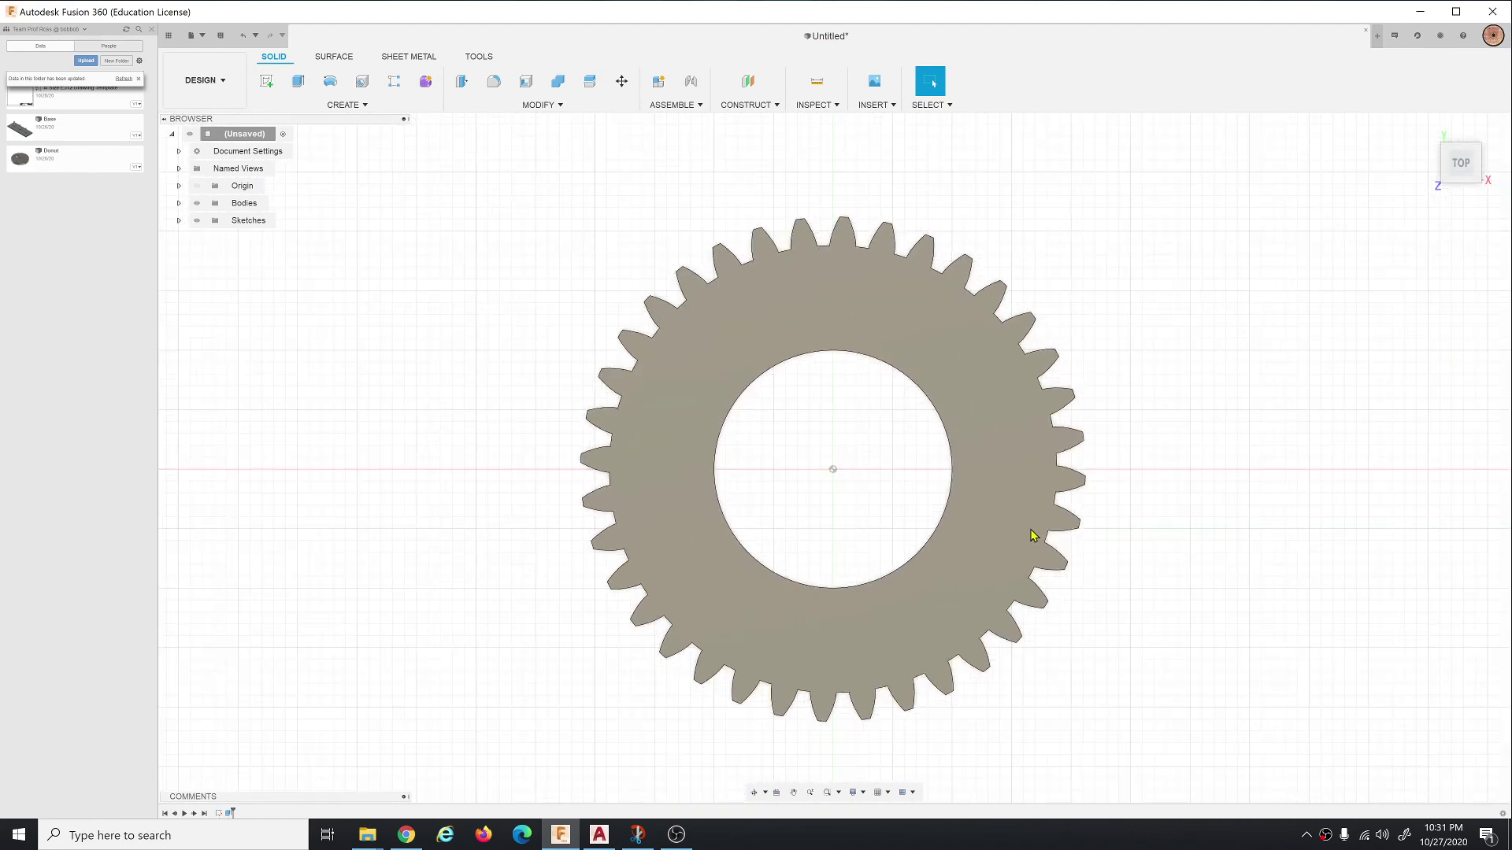
scroll(1036, 530, "up", 1)
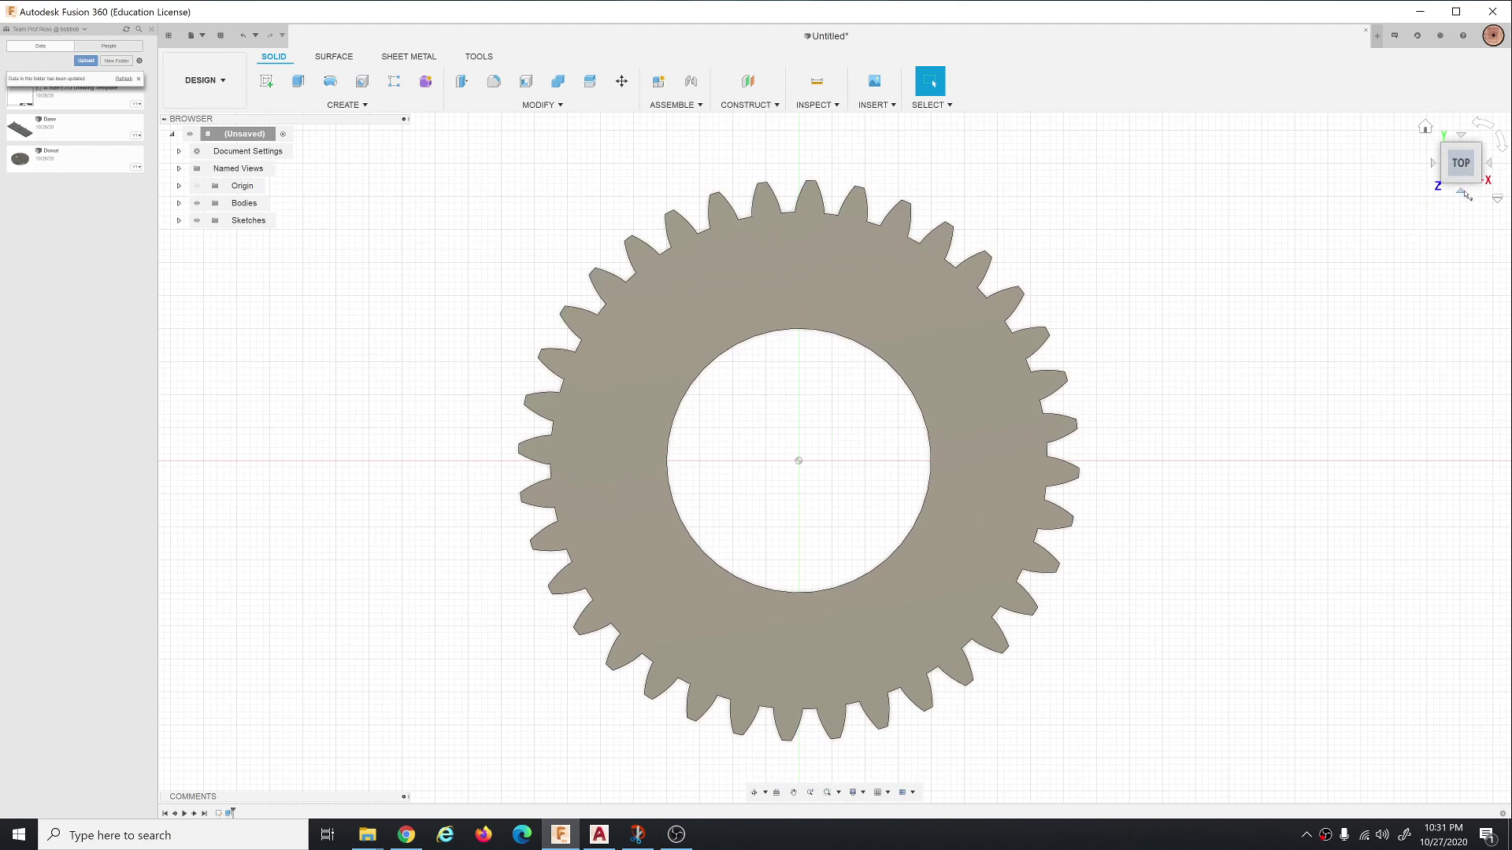
From the front view, start Offset Face and window-select all 505 side faces of the gear.
left_click(1464, 195)
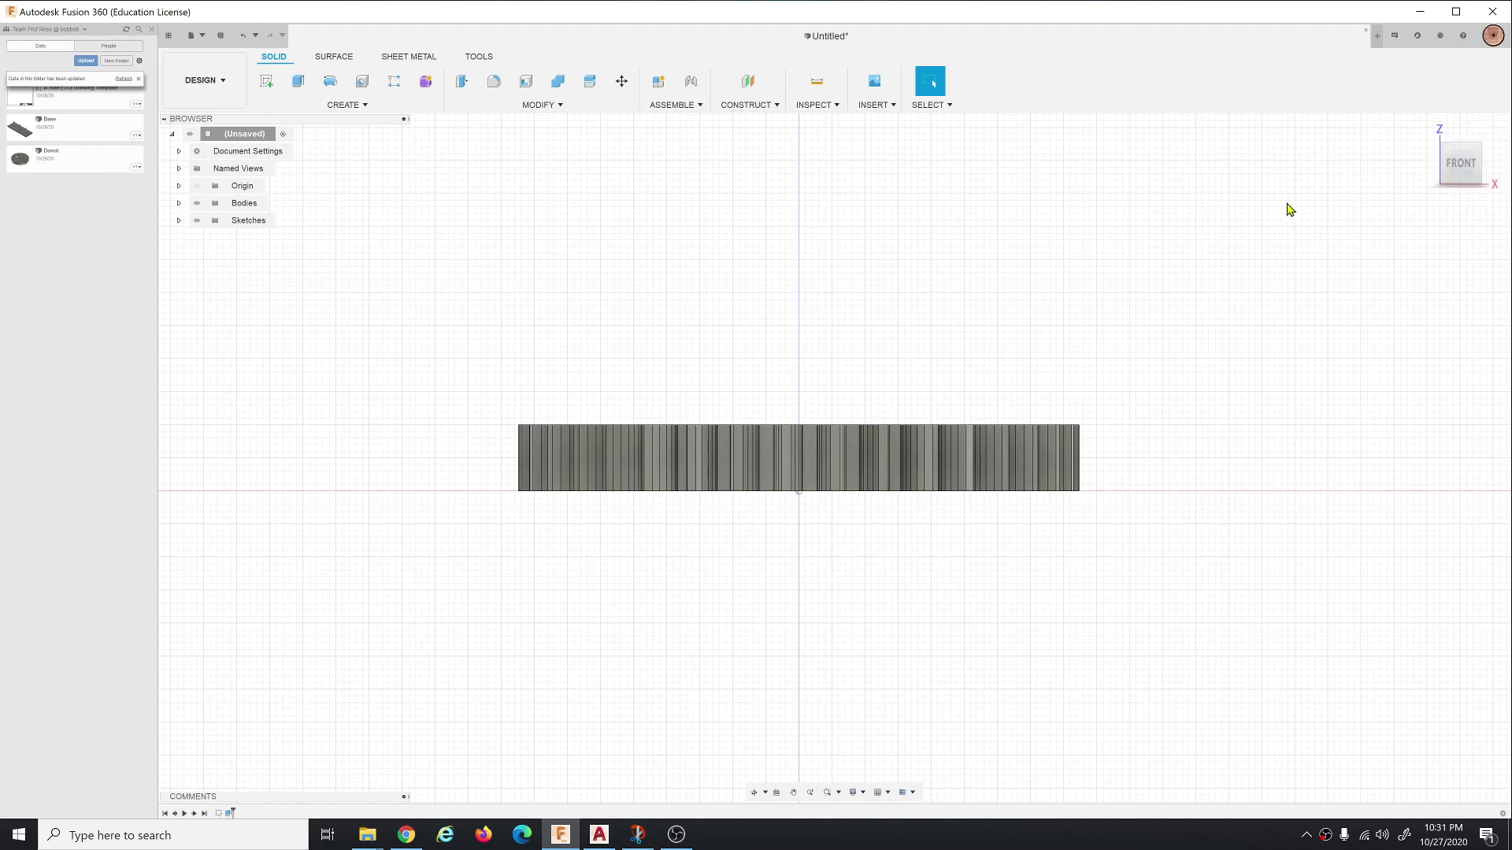
left_click(525, 105)
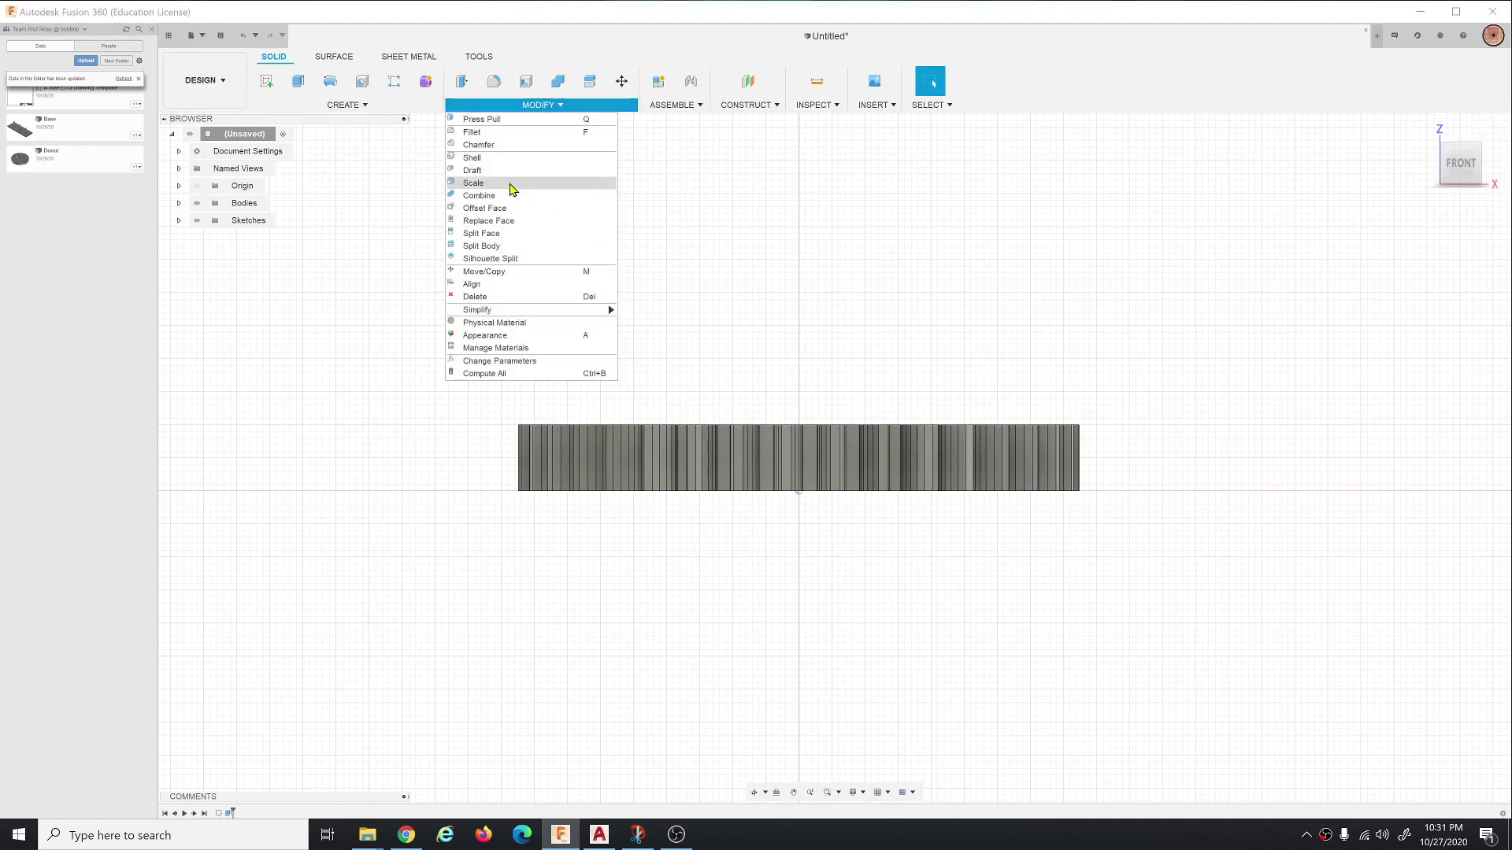
left_click(498, 208)
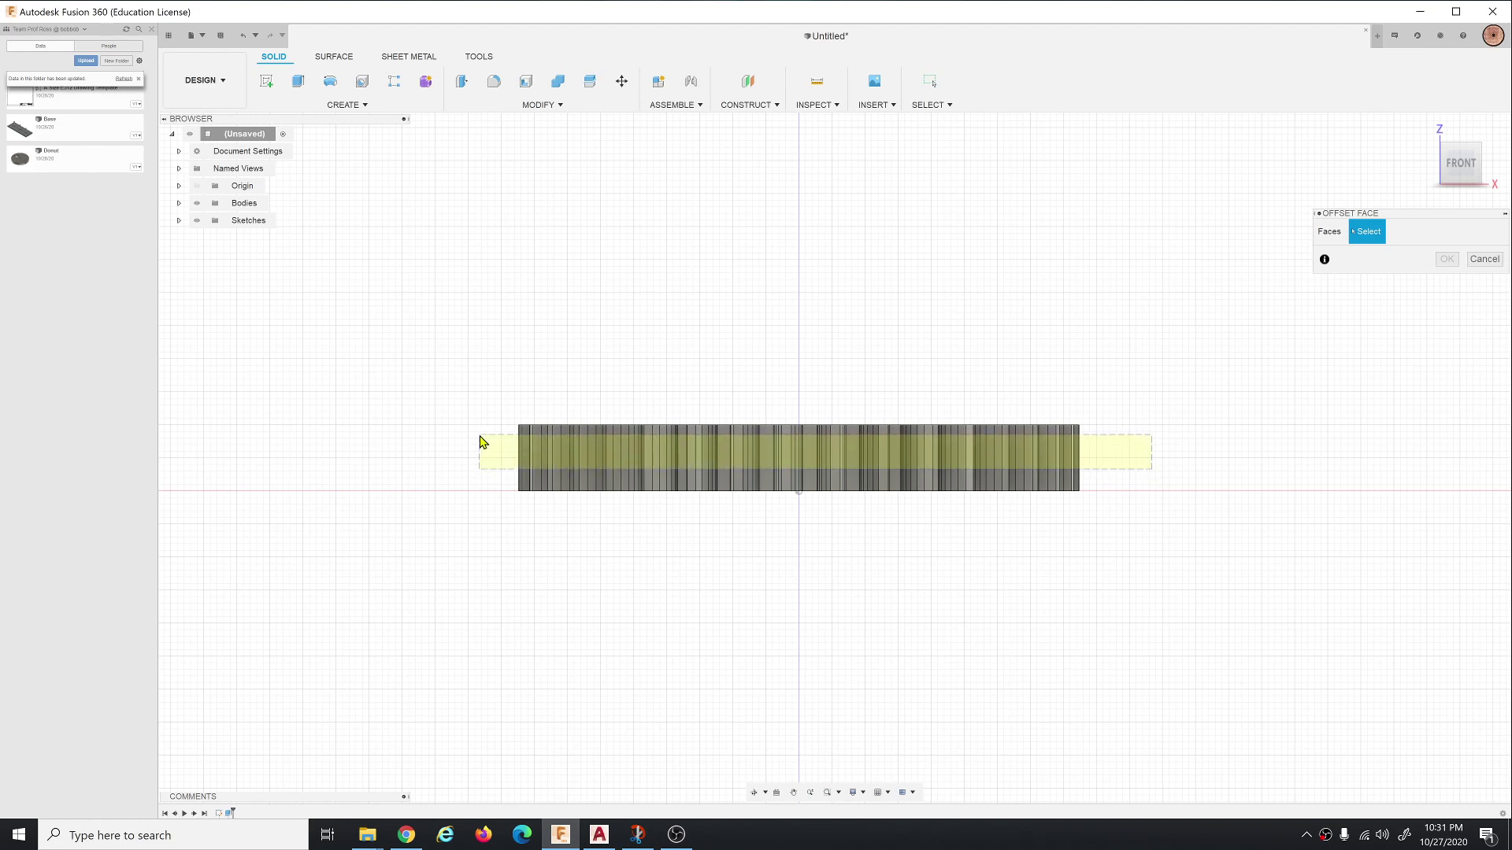
left_click(475, 443)
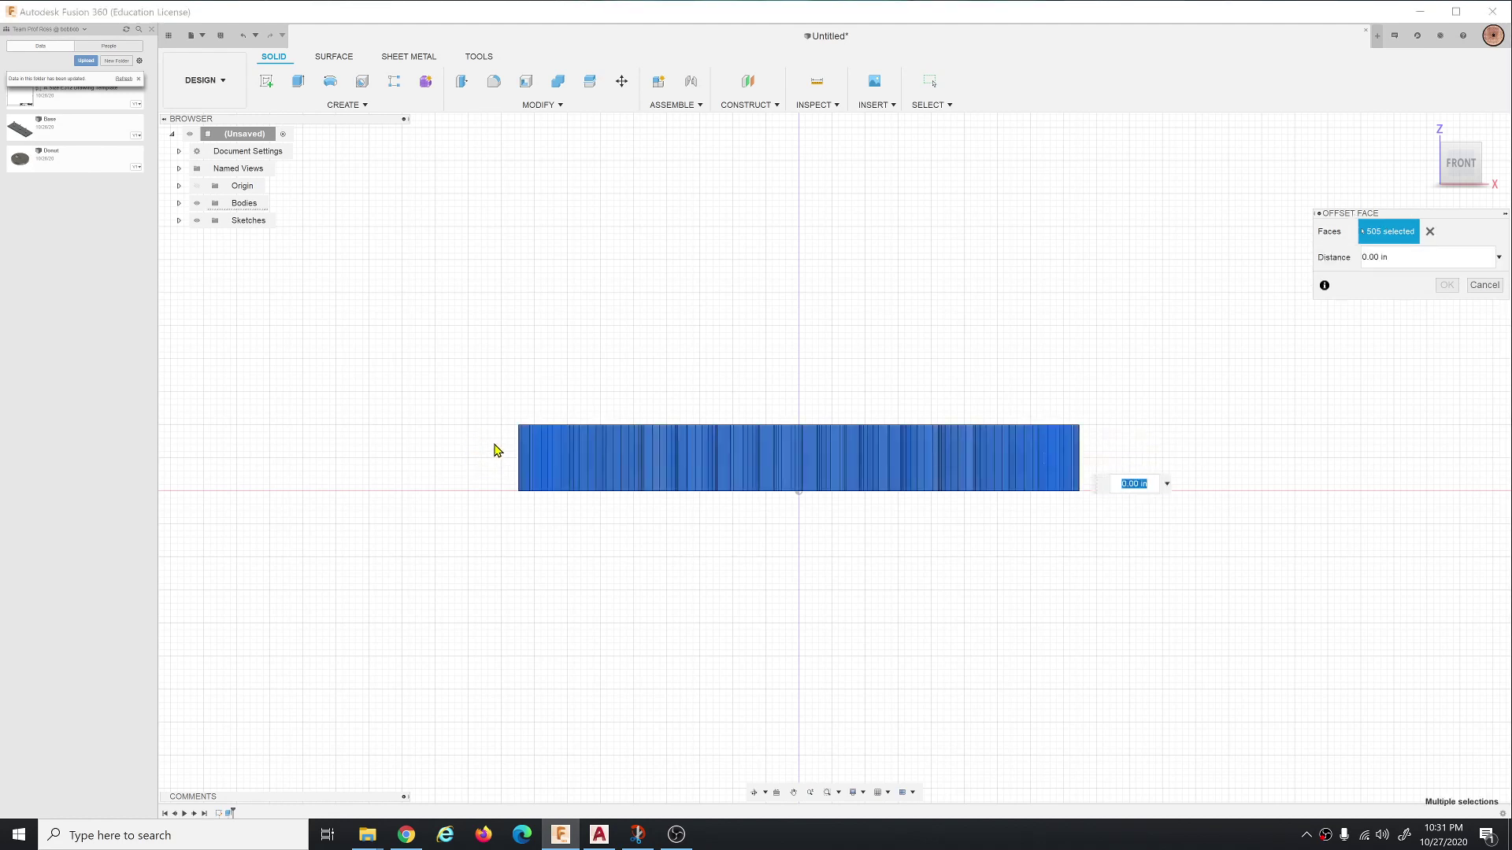
key("shift+F6")
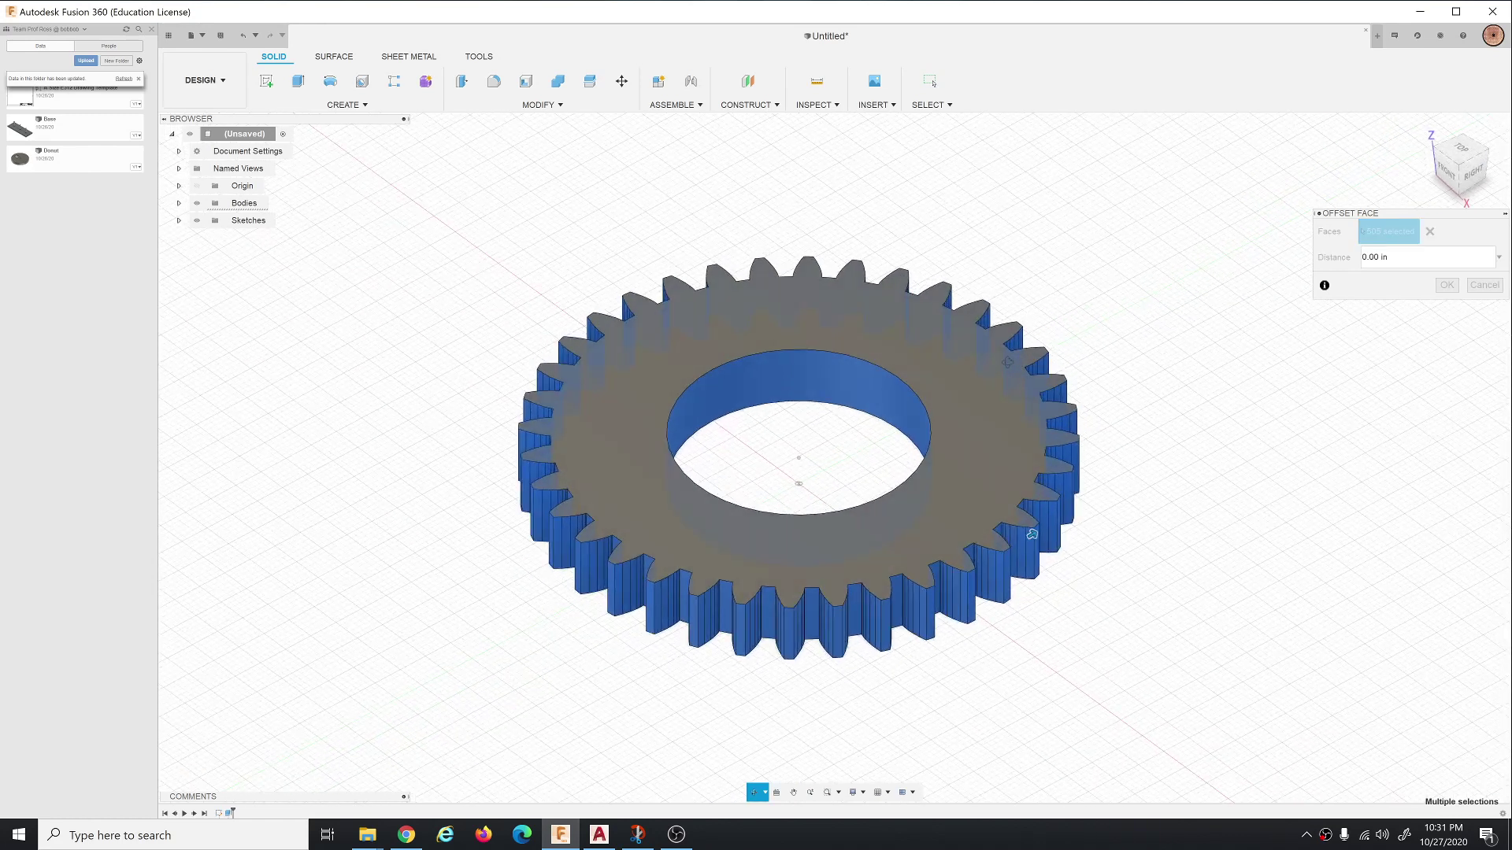
middle_click_drag(1043, 244, 1063, 253, "shift")
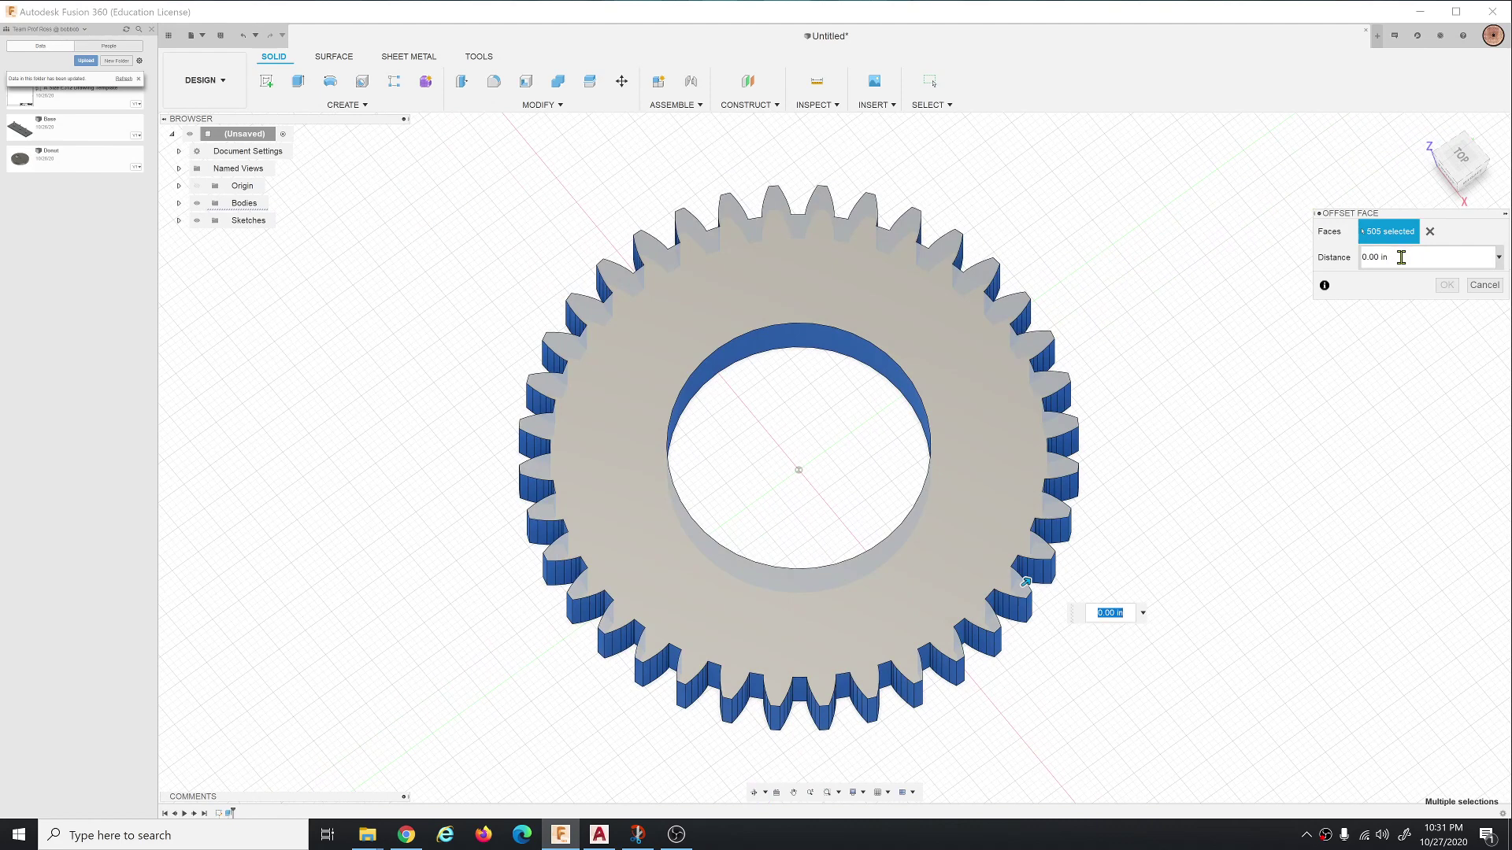
Offset the selected side faces by -0.002 in for meshing clearance and confirm.
left_click(1402, 256)
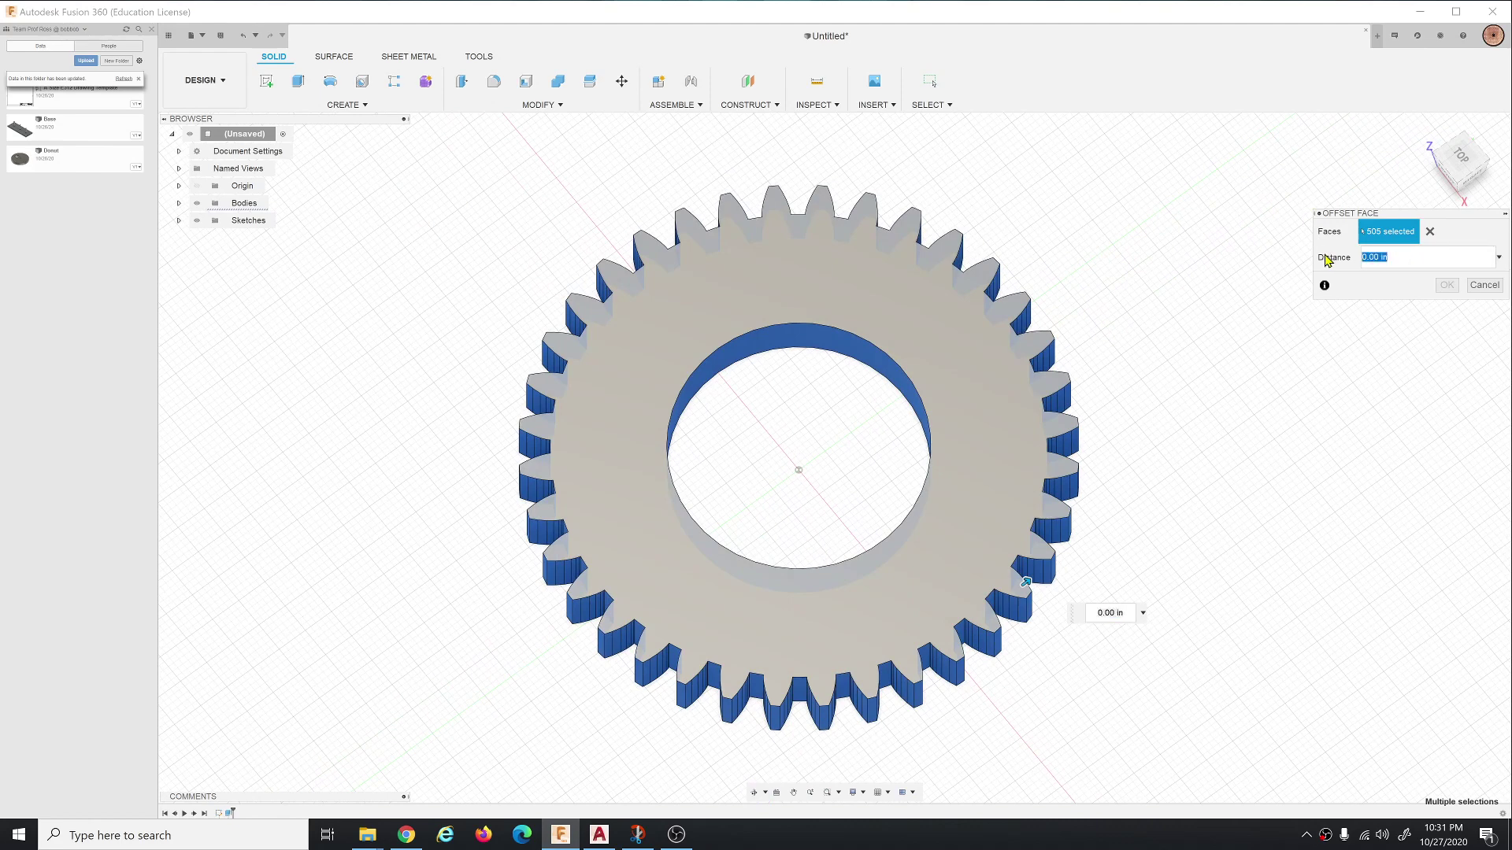
type("-")
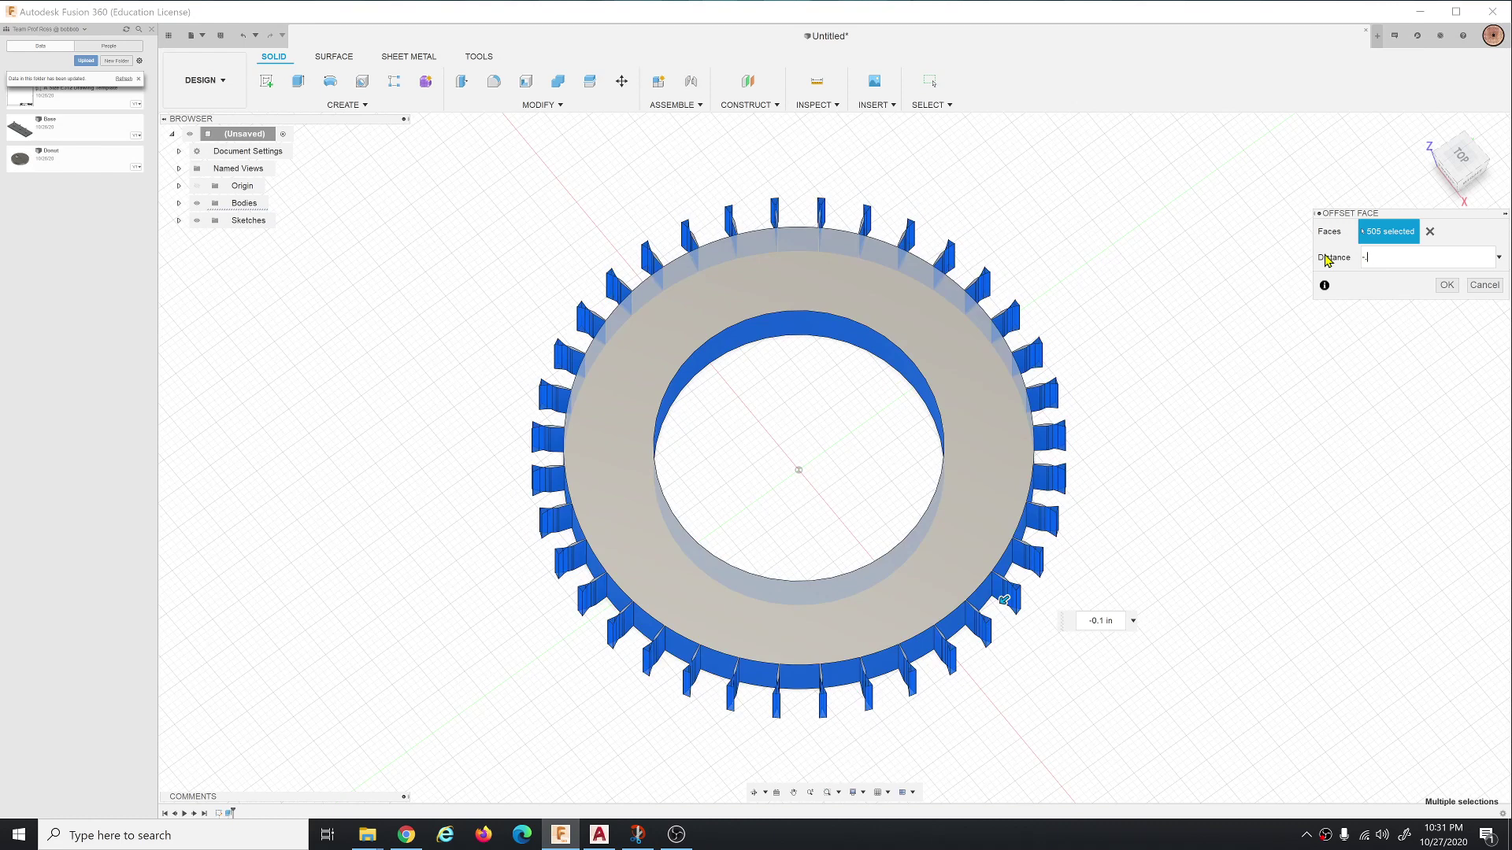
type(".0")
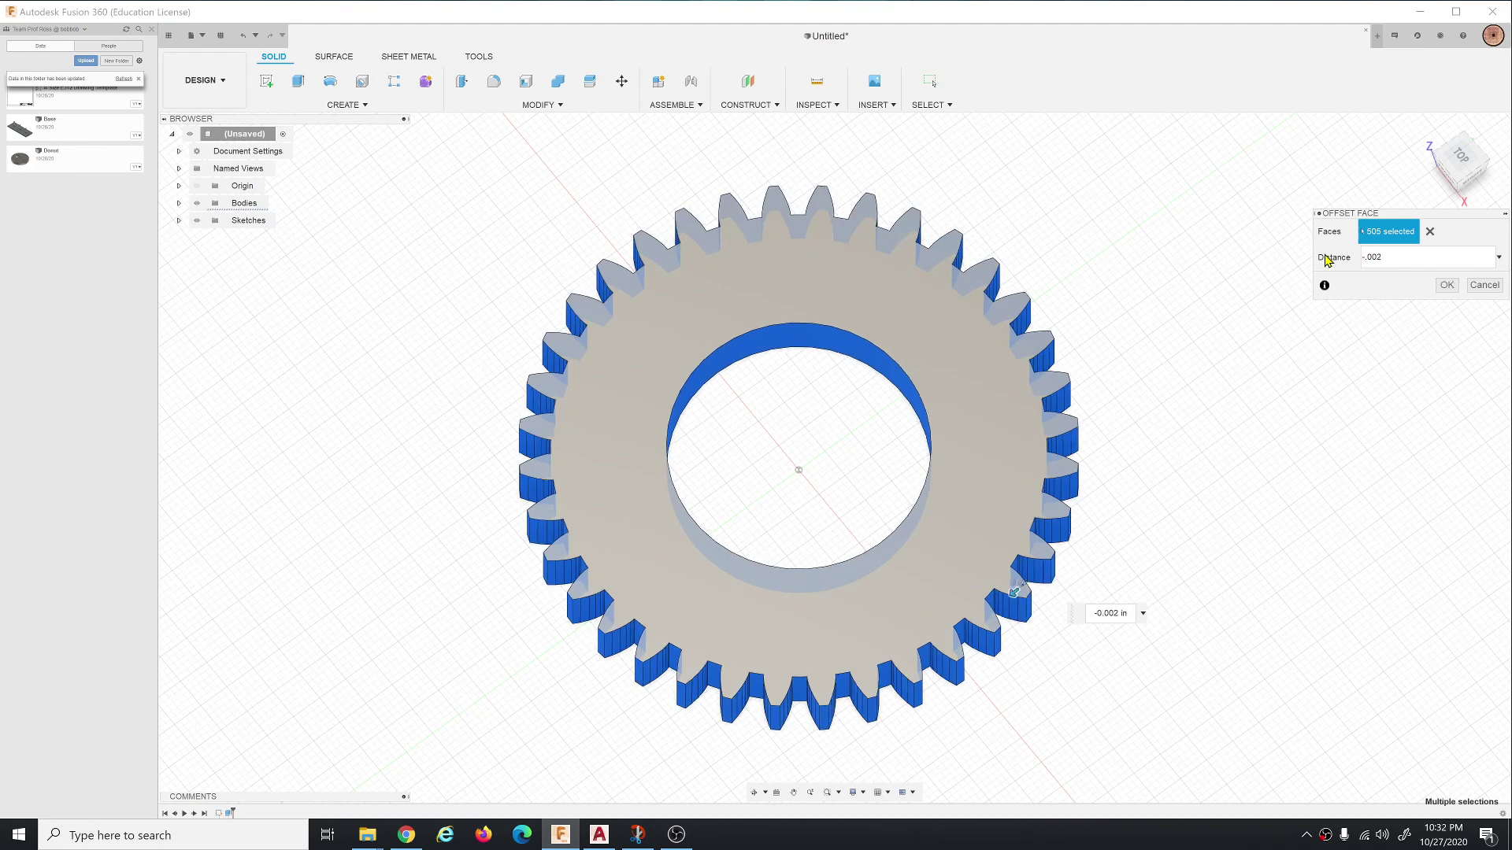
key("BackSpace")
type("5")
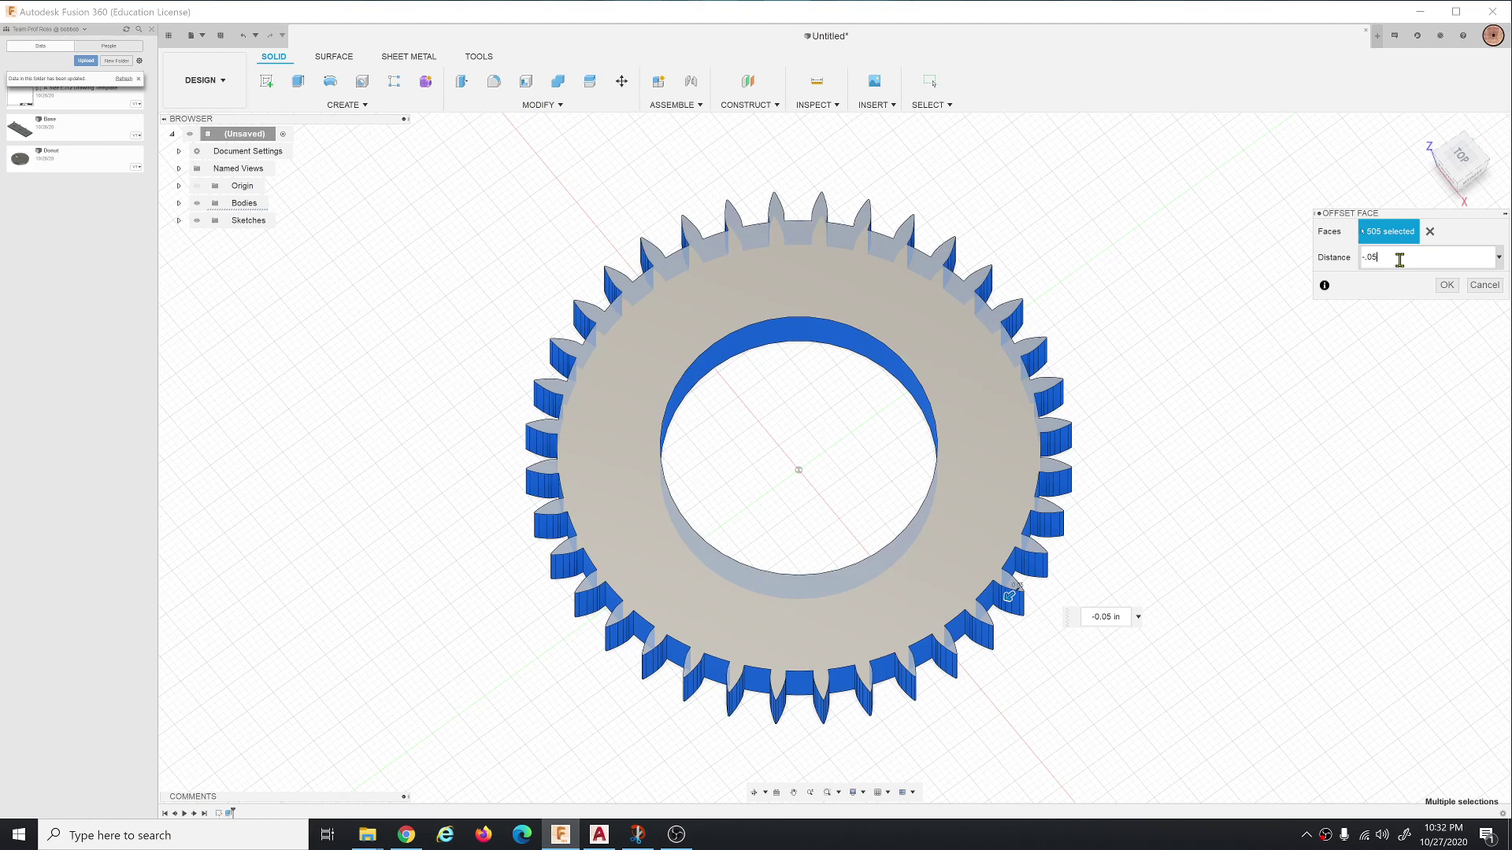
key("BackSpace")
type("02")
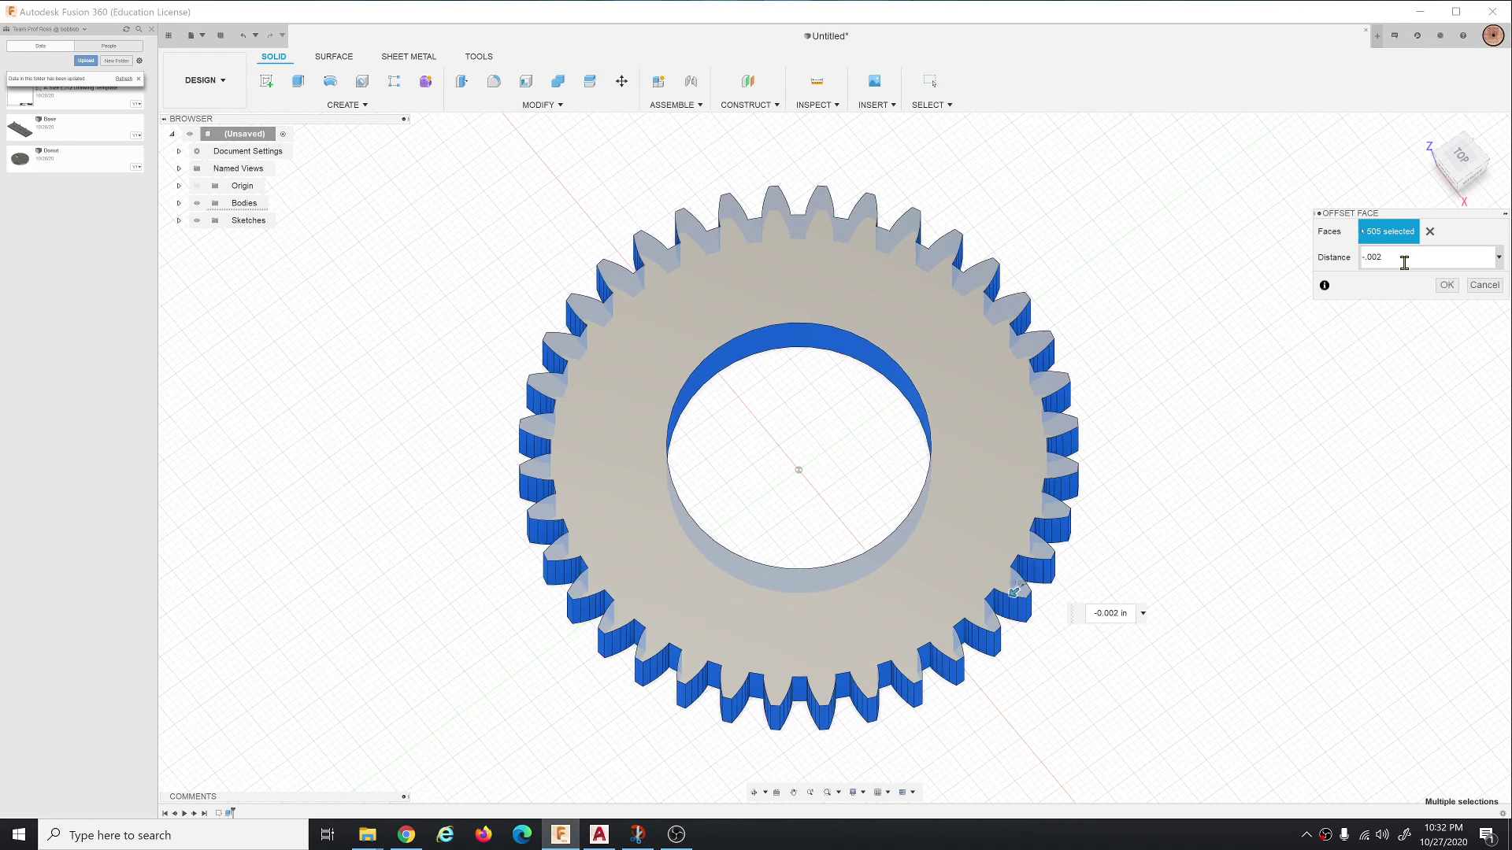
left_click(1448, 288)
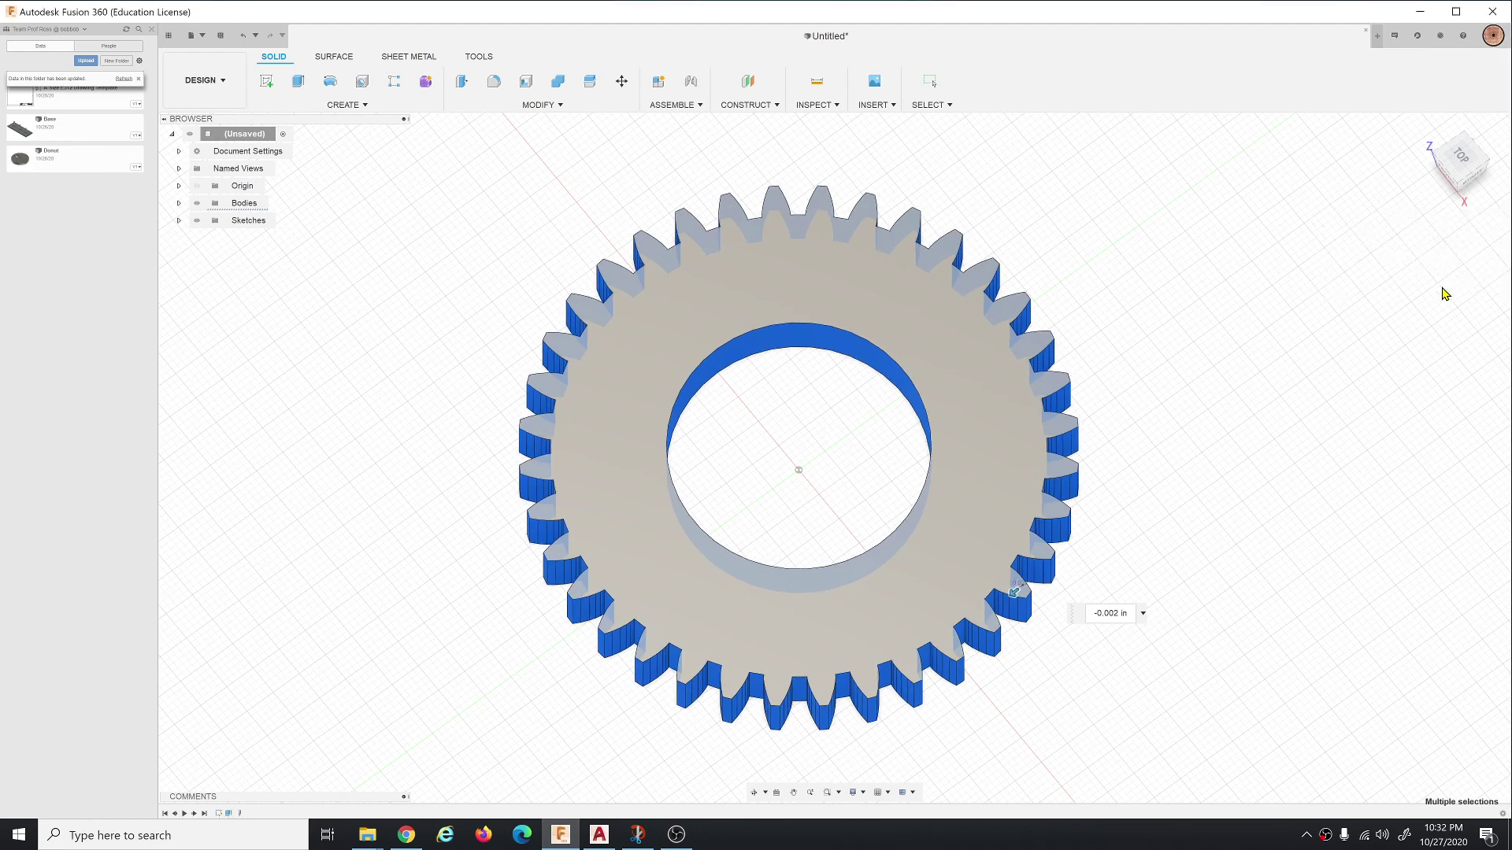
Select the gear Body1 in the browser and start Move/Copy from the top view.
left_click(1466, 167)
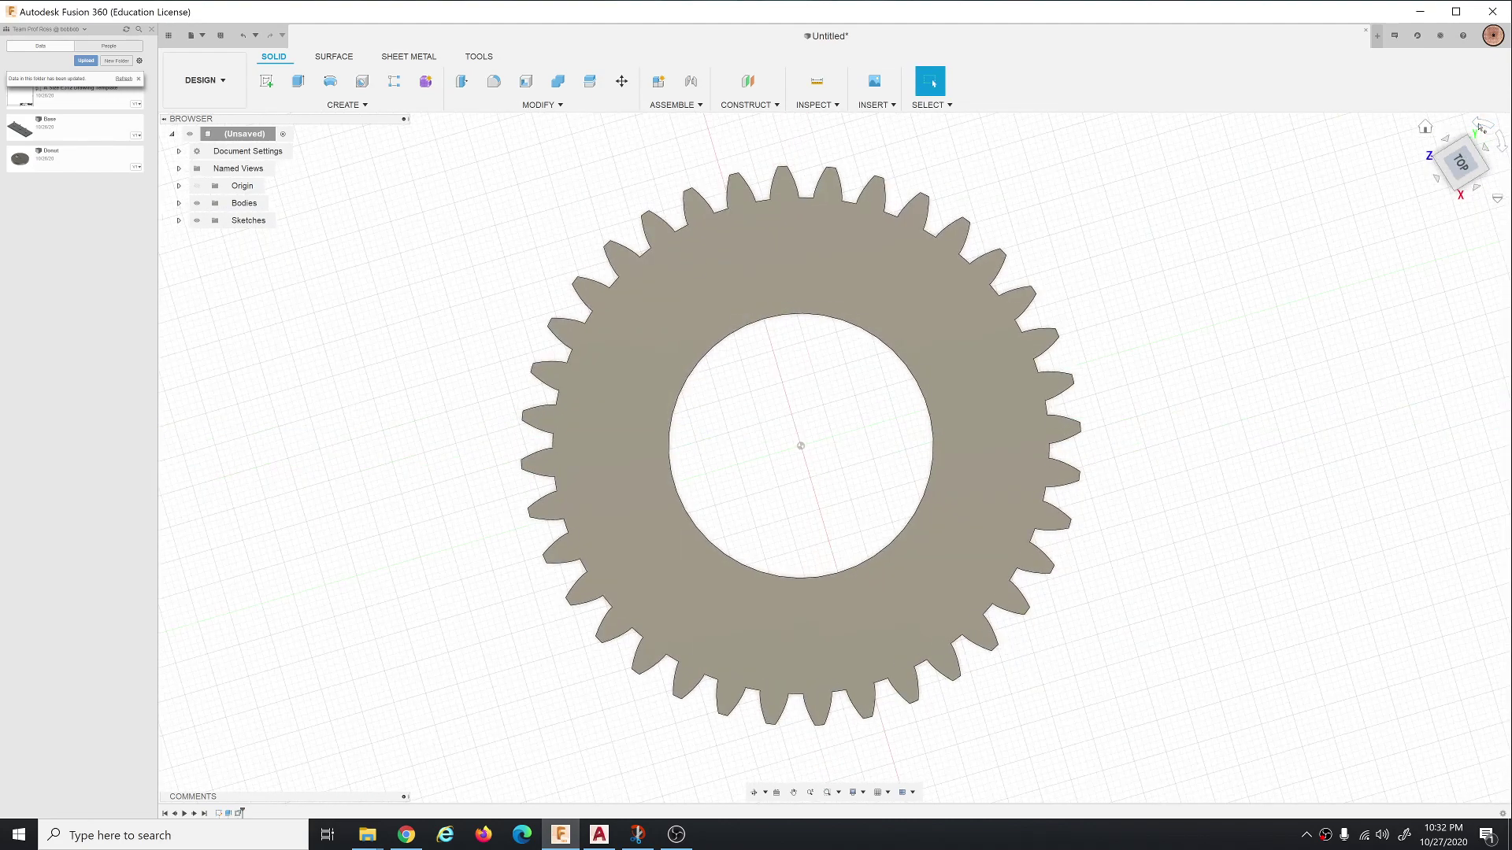
scroll(627, 443, "down", 1)
scroll(624, 447, "down", 4)
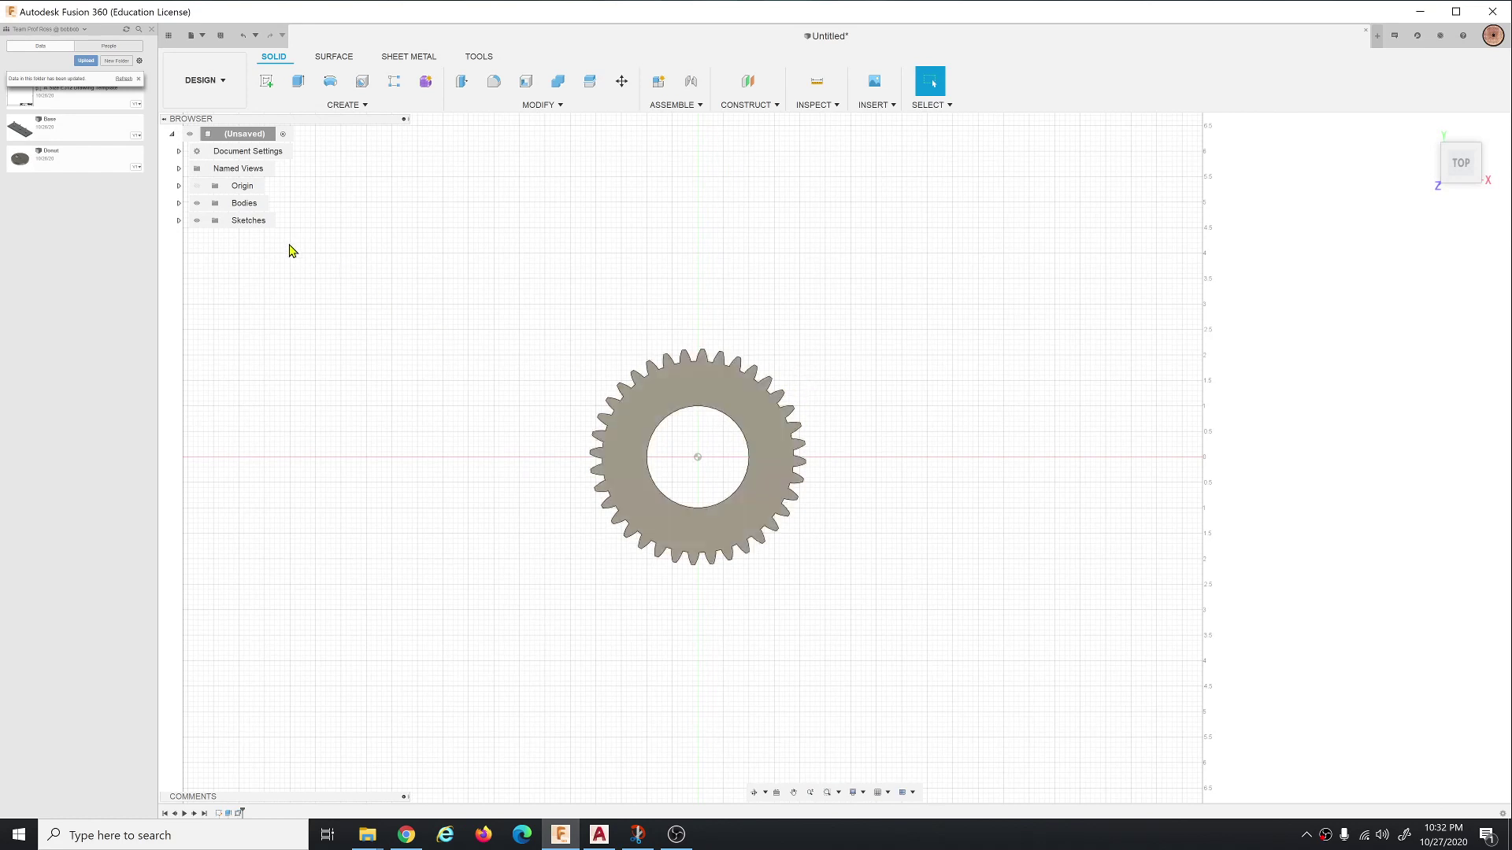
left_click(248, 208)
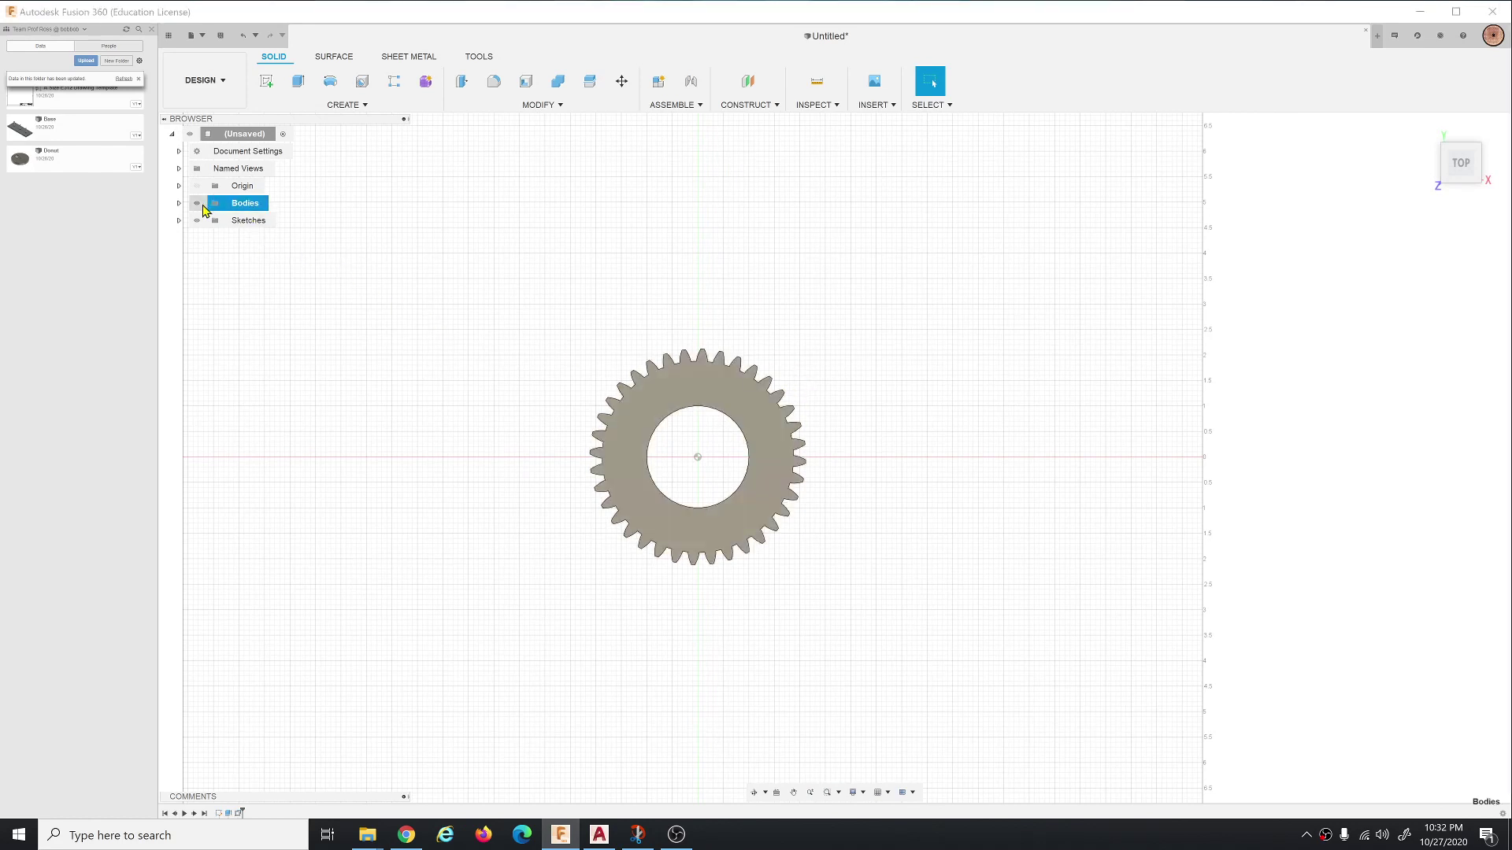
left_click(178, 203)
left_click(243, 222)
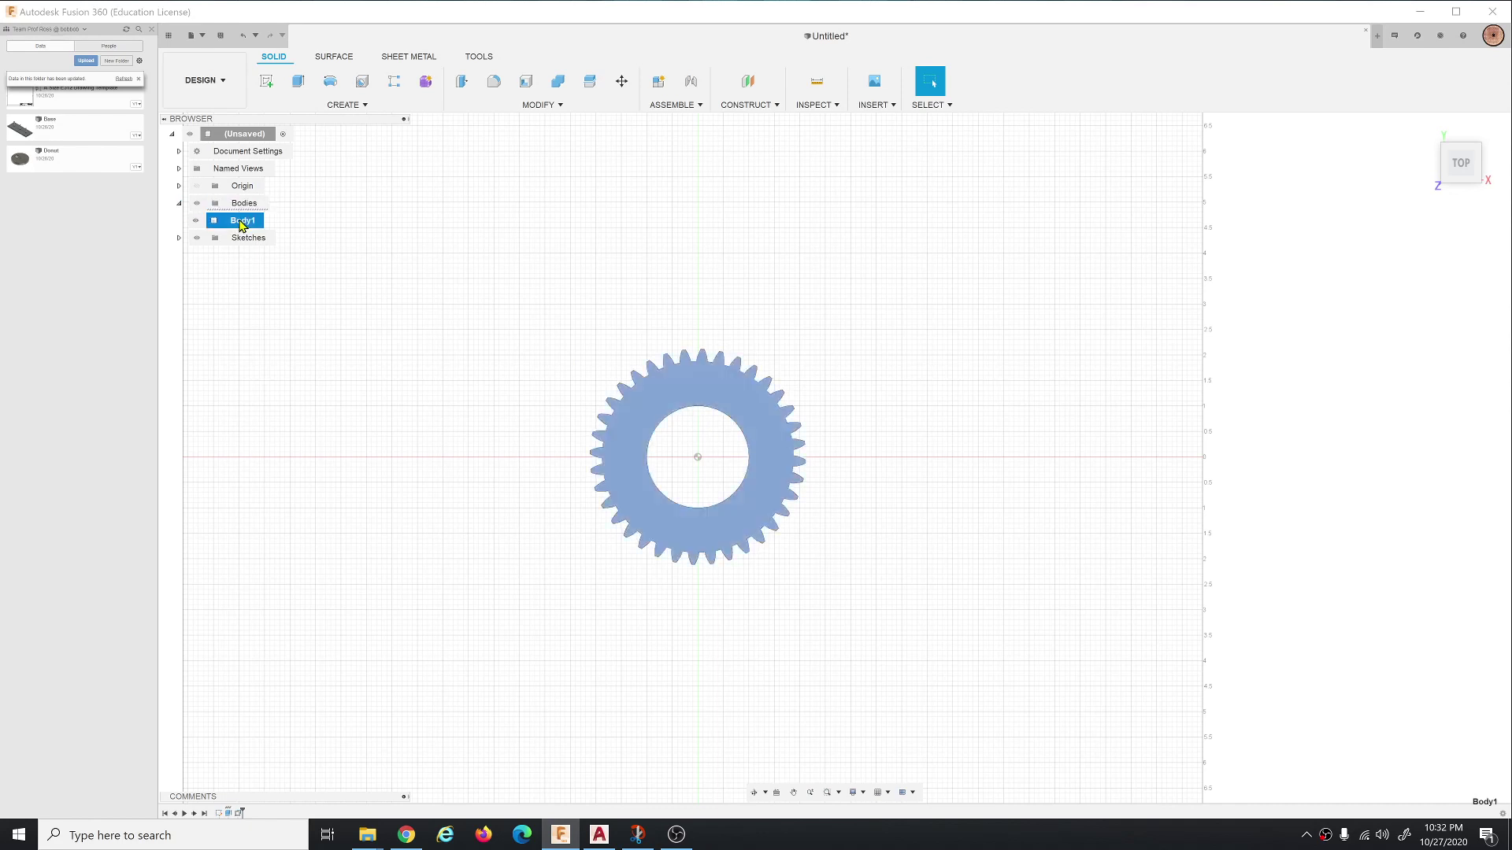
key("m")
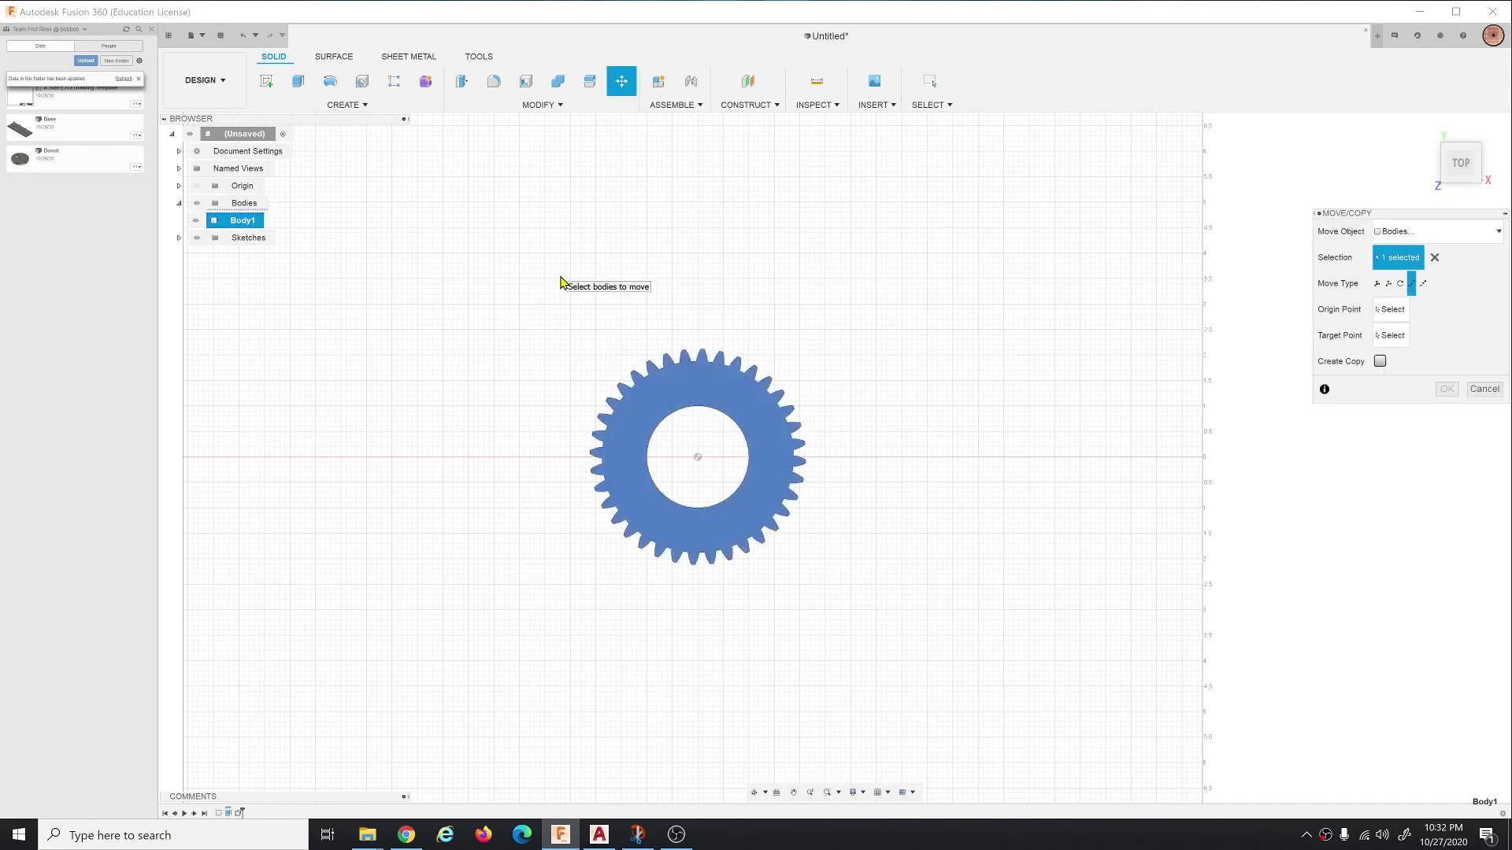
Translate a copy of the gear 4 in along Y with Create Copy ticked, and confirm.
left_click(1389, 285)
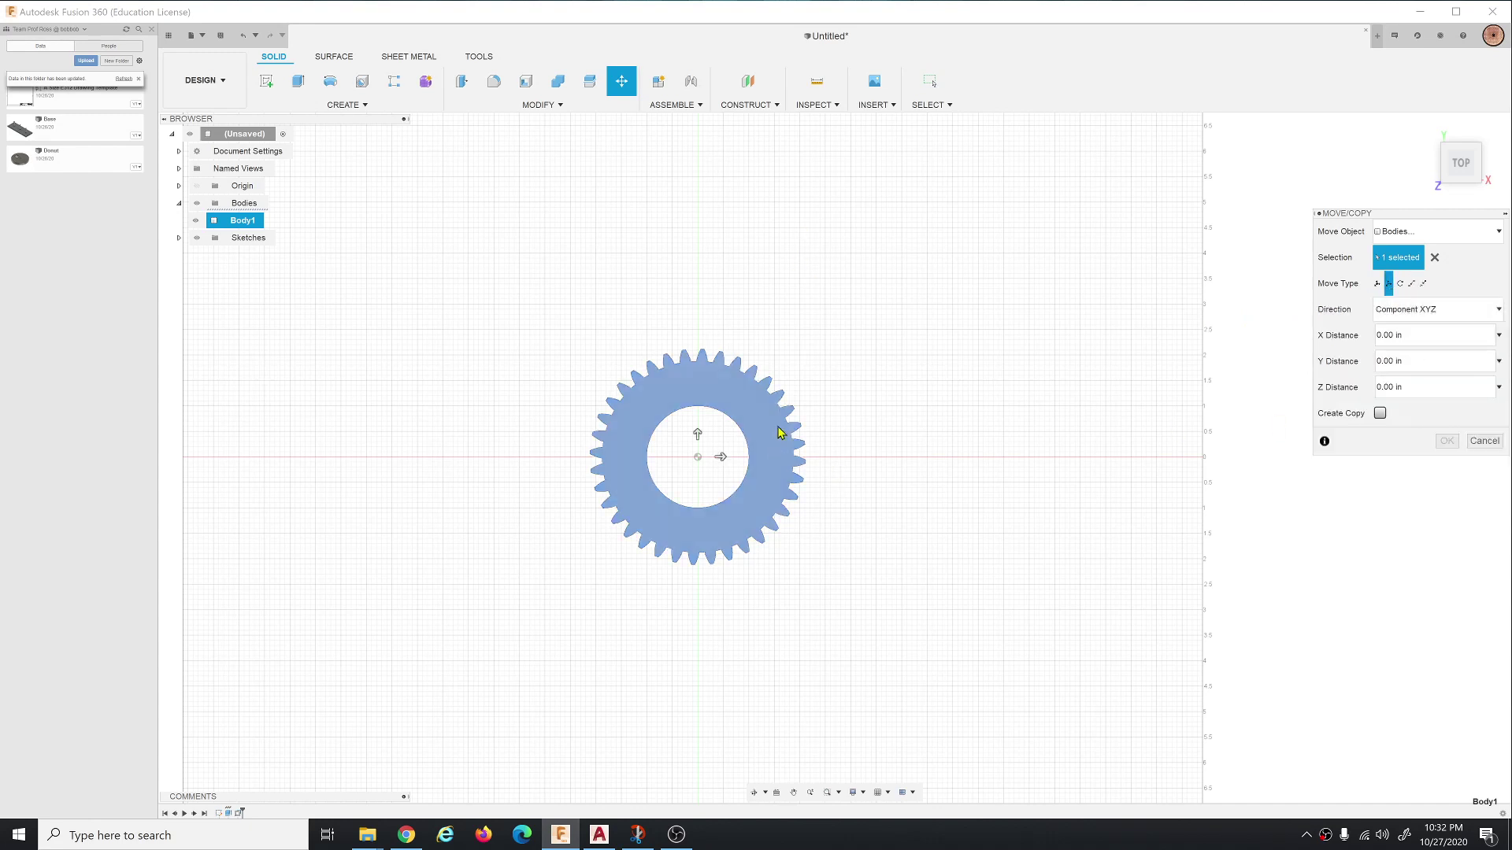
left_click_drag(1414, 362, 1338, 356)
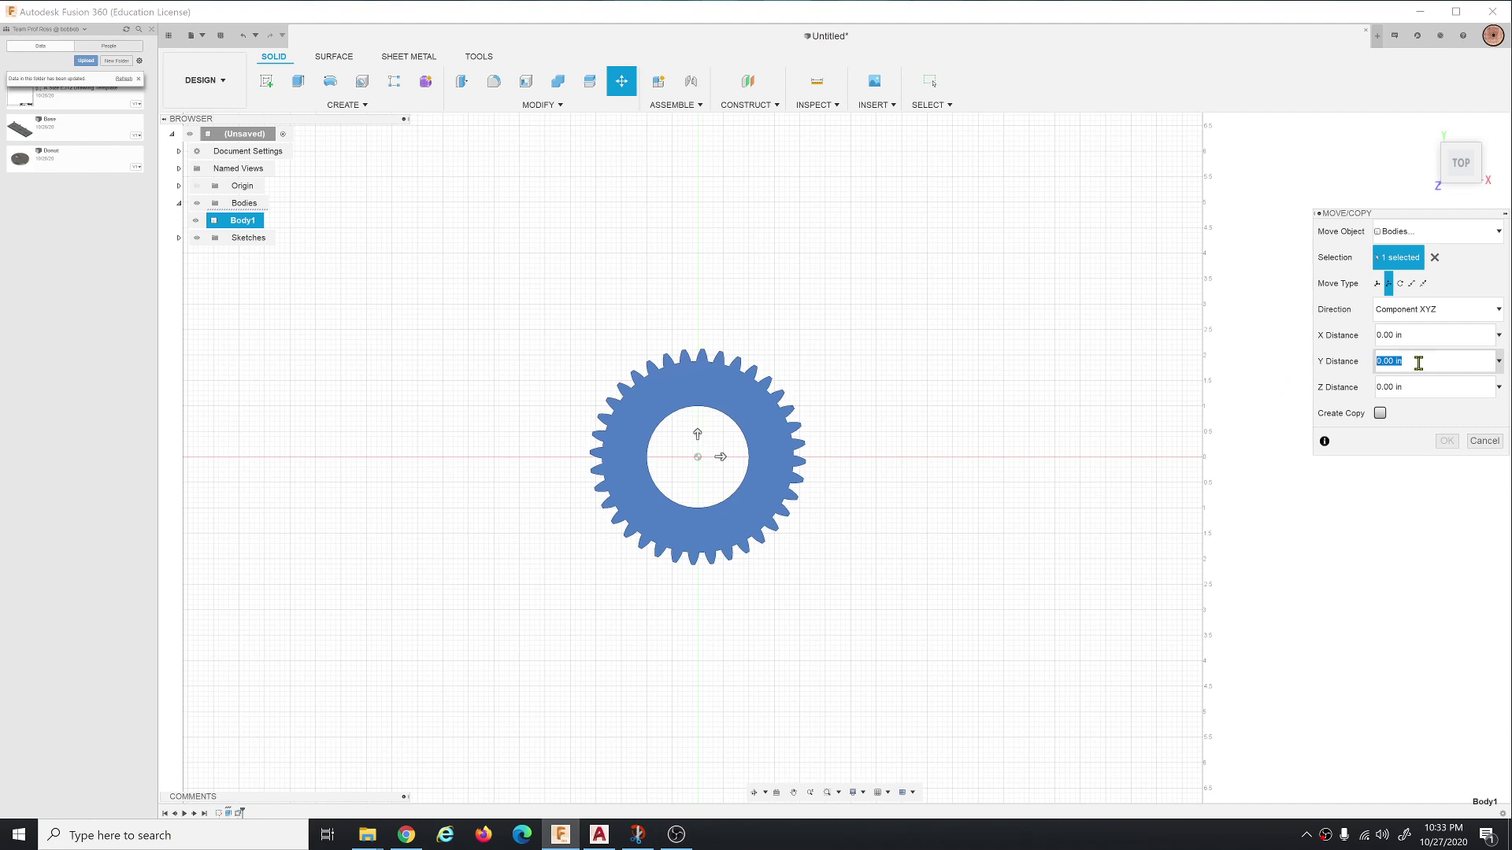
type("4")
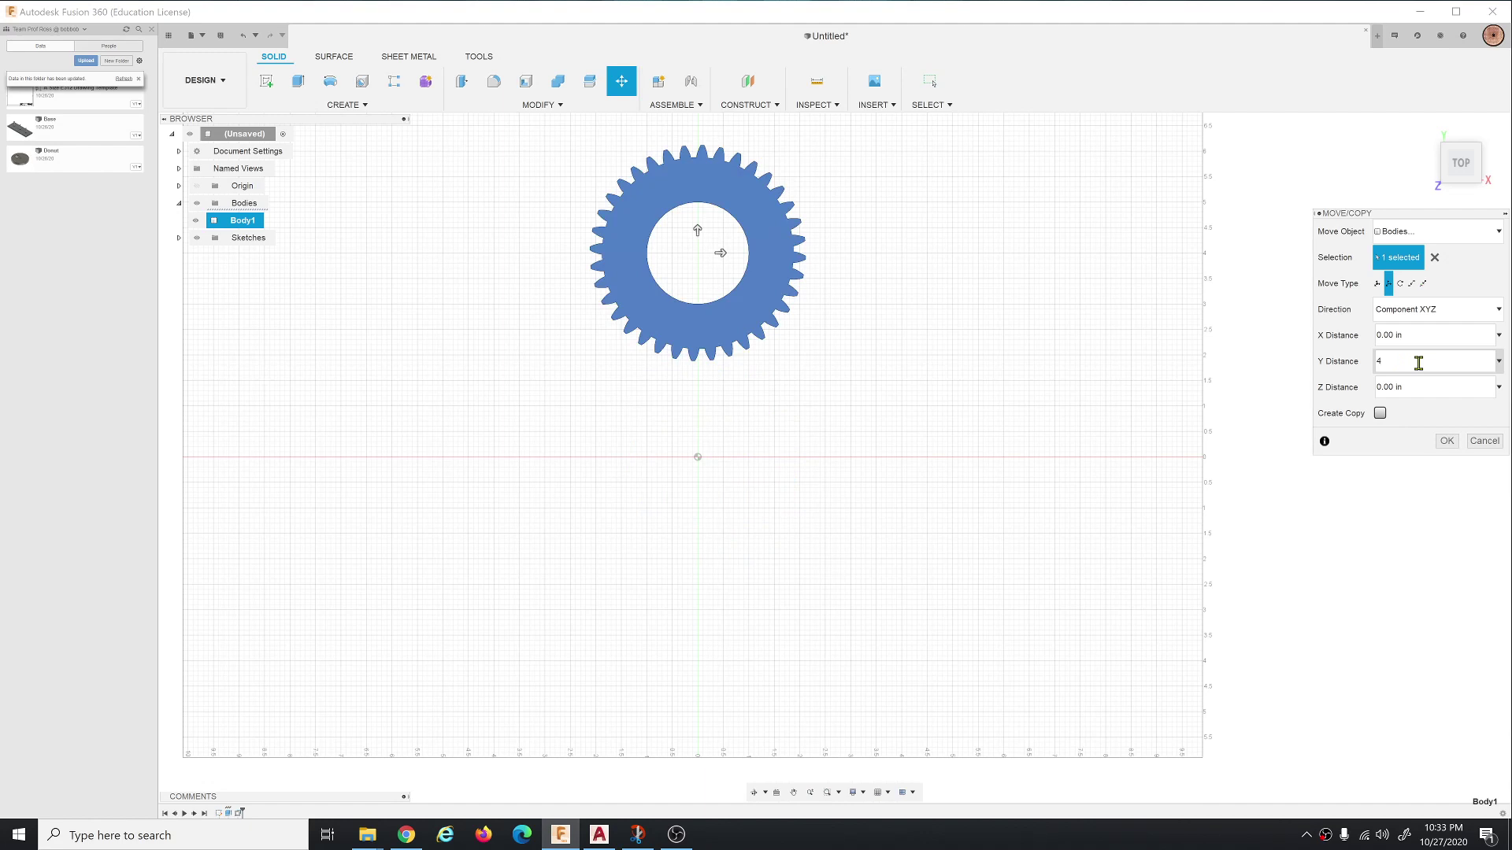
left_click(1381, 413)
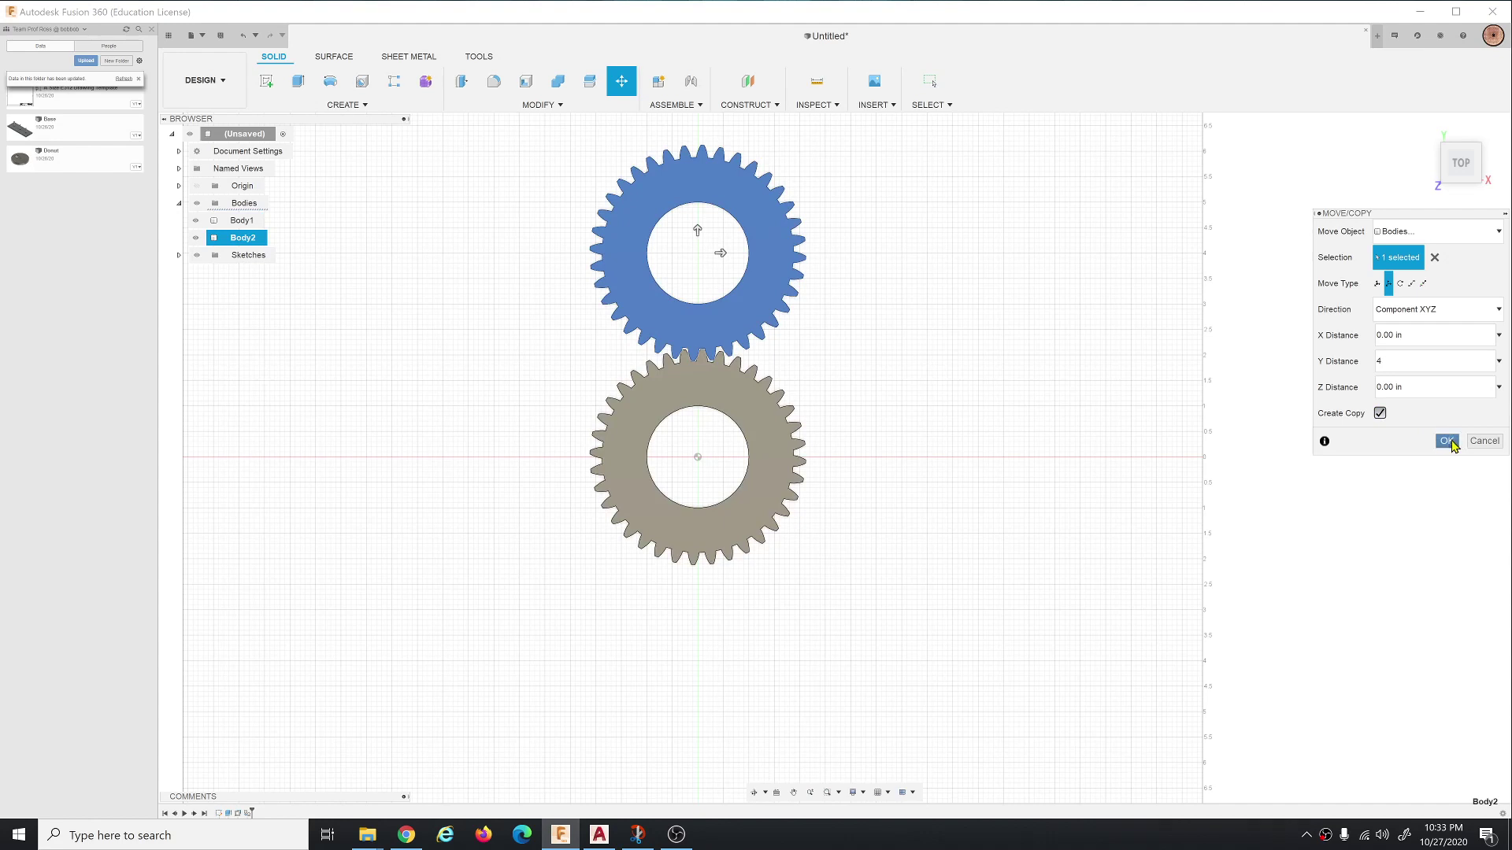
left_click(1448, 441)
scroll(697, 363, "up", 3)
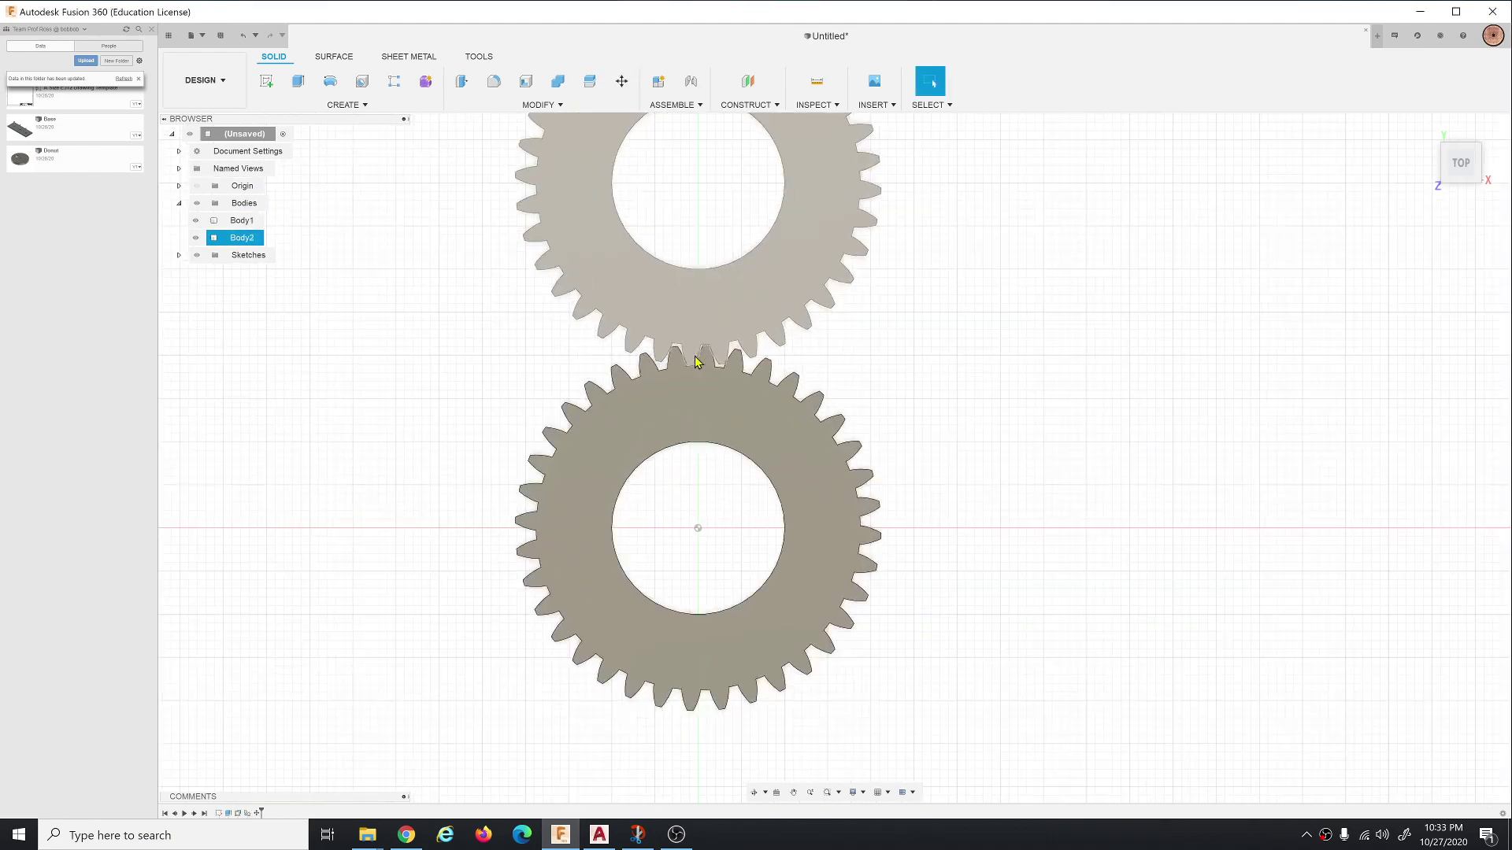
scroll(697, 363, "up", 2)
scroll(698, 362, "up", 2)
scroll(698, 363, "up", 2)
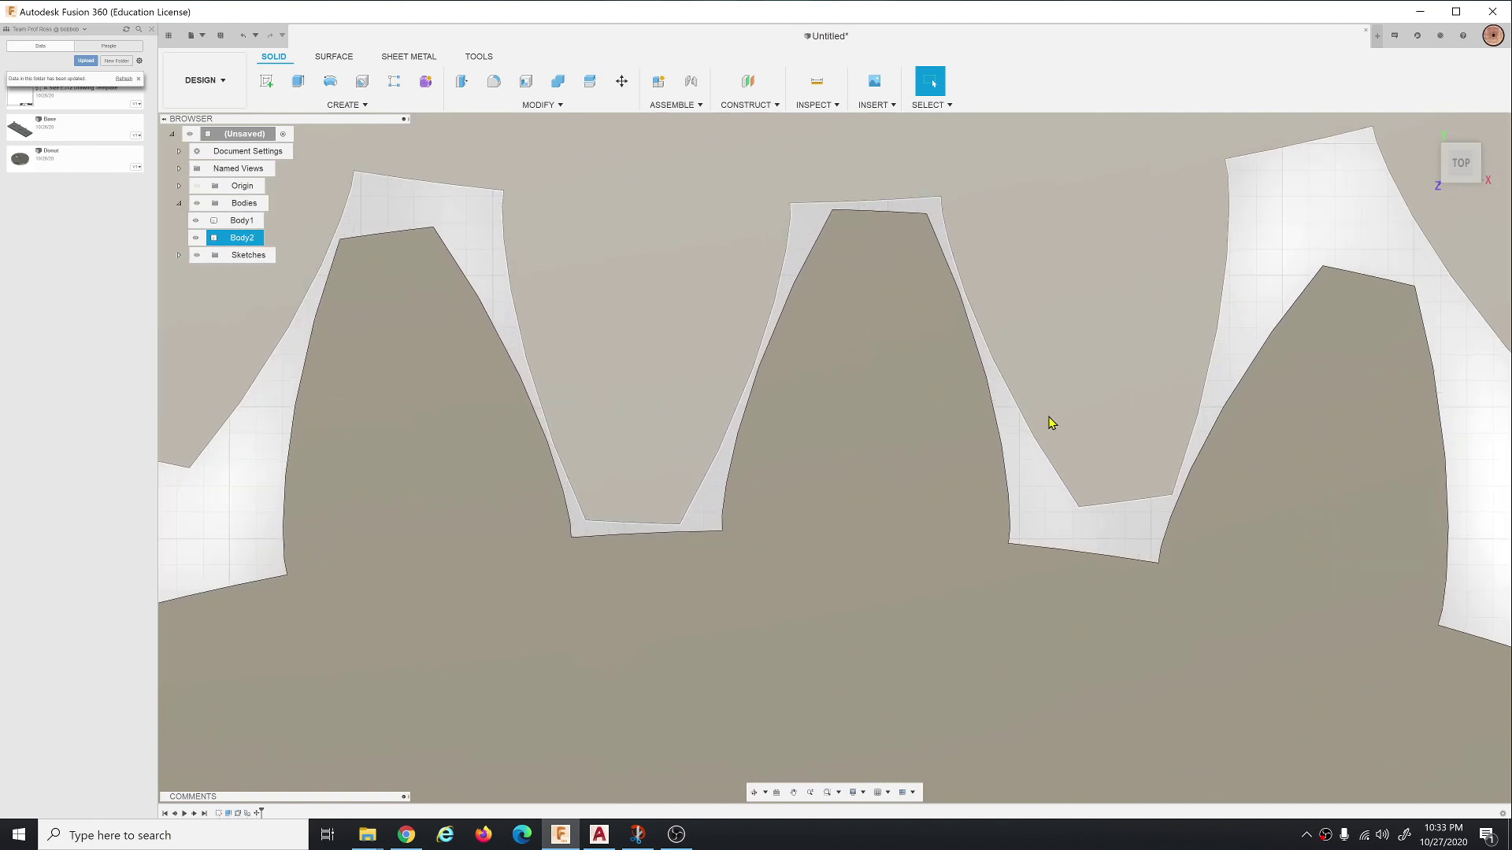
Select both gears and orbit around the meshing teeth to inspect the clearance from below.
left_click(846, 411)
left_click(574, 412)
middle_click_drag(574, 412, 553, 370, "shift")
scroll(810, 426, "down", 2)
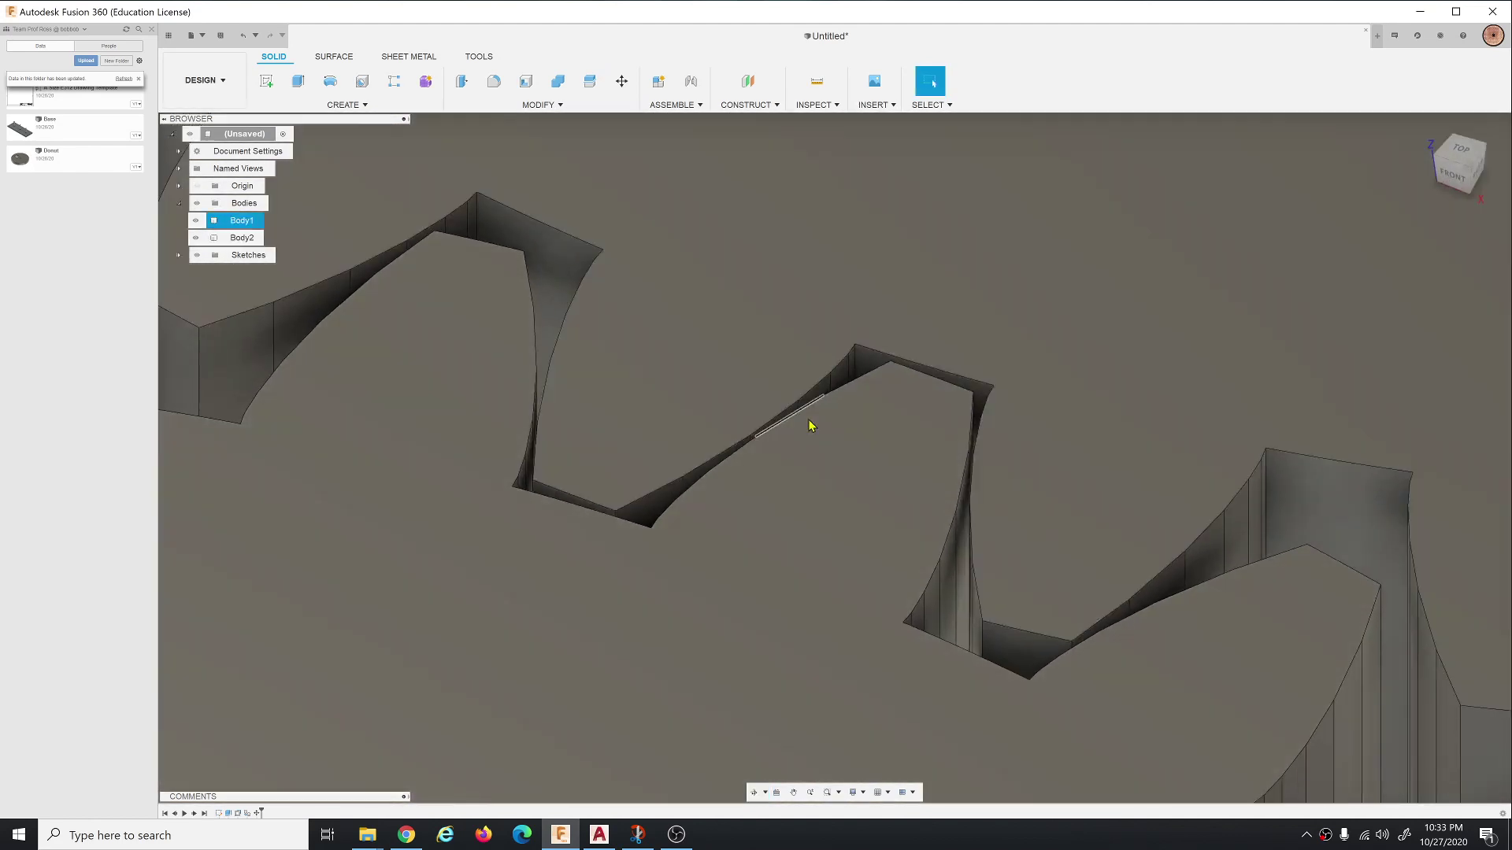
scroll(837, 428, "down", 2)
scroll(839, 429, "down", 2)
scroll(808, 411, "down", 2)
mouse_move(809, 411)
middle_mouse_down("shift")
mouse_move(841, 439)
mouse_move(674, 386)
mouse_move(662, 428)
middle_mouse_up("shift")
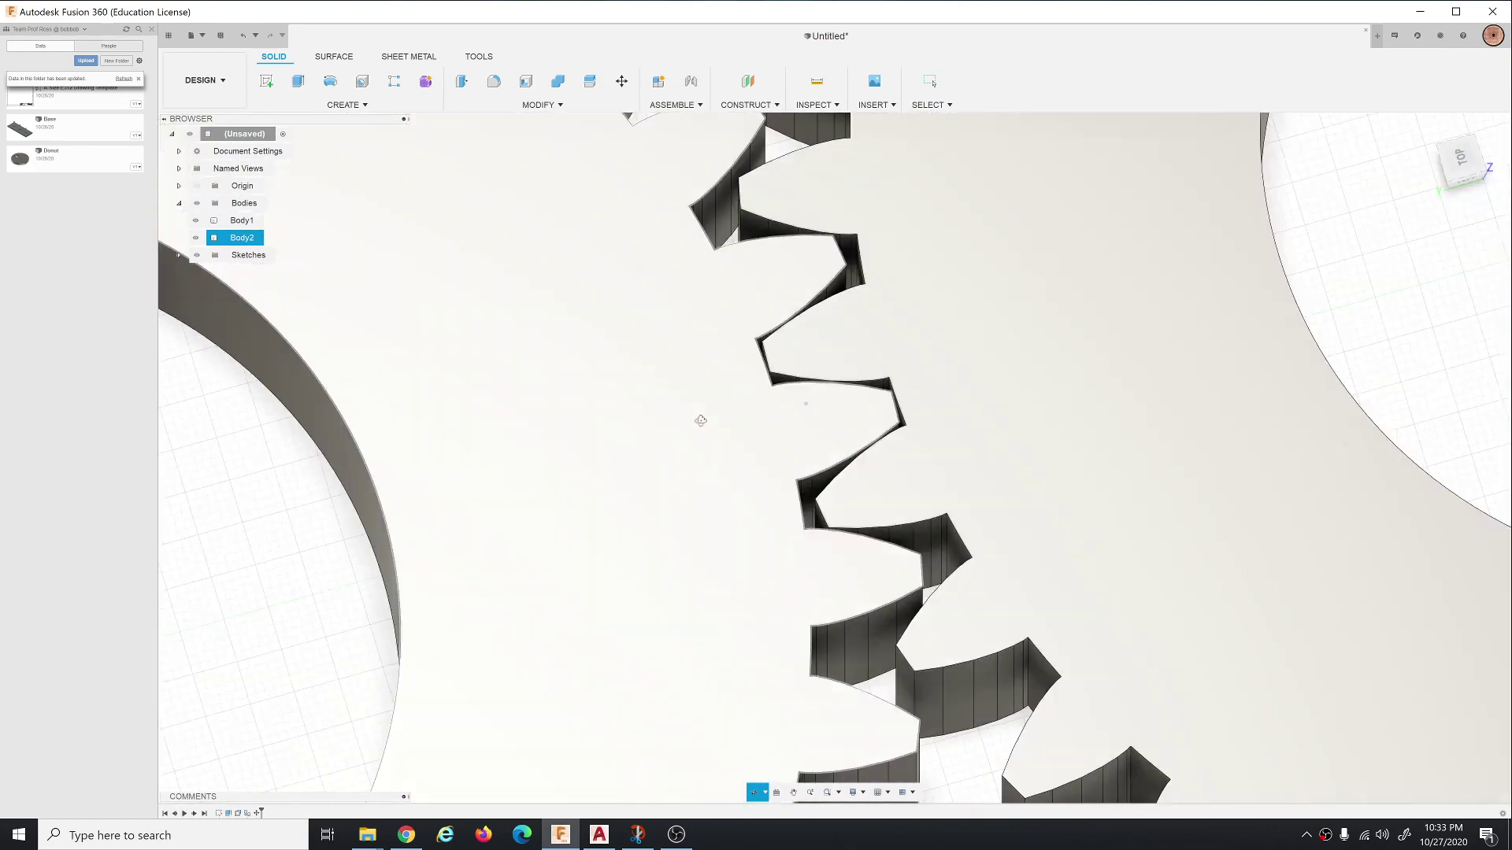
mouse_move(688, 429)
middle_mouse_down("shift")
mouse_move(650, 433)
mouse_move(763, 409)
middle_mouse_up("shift")
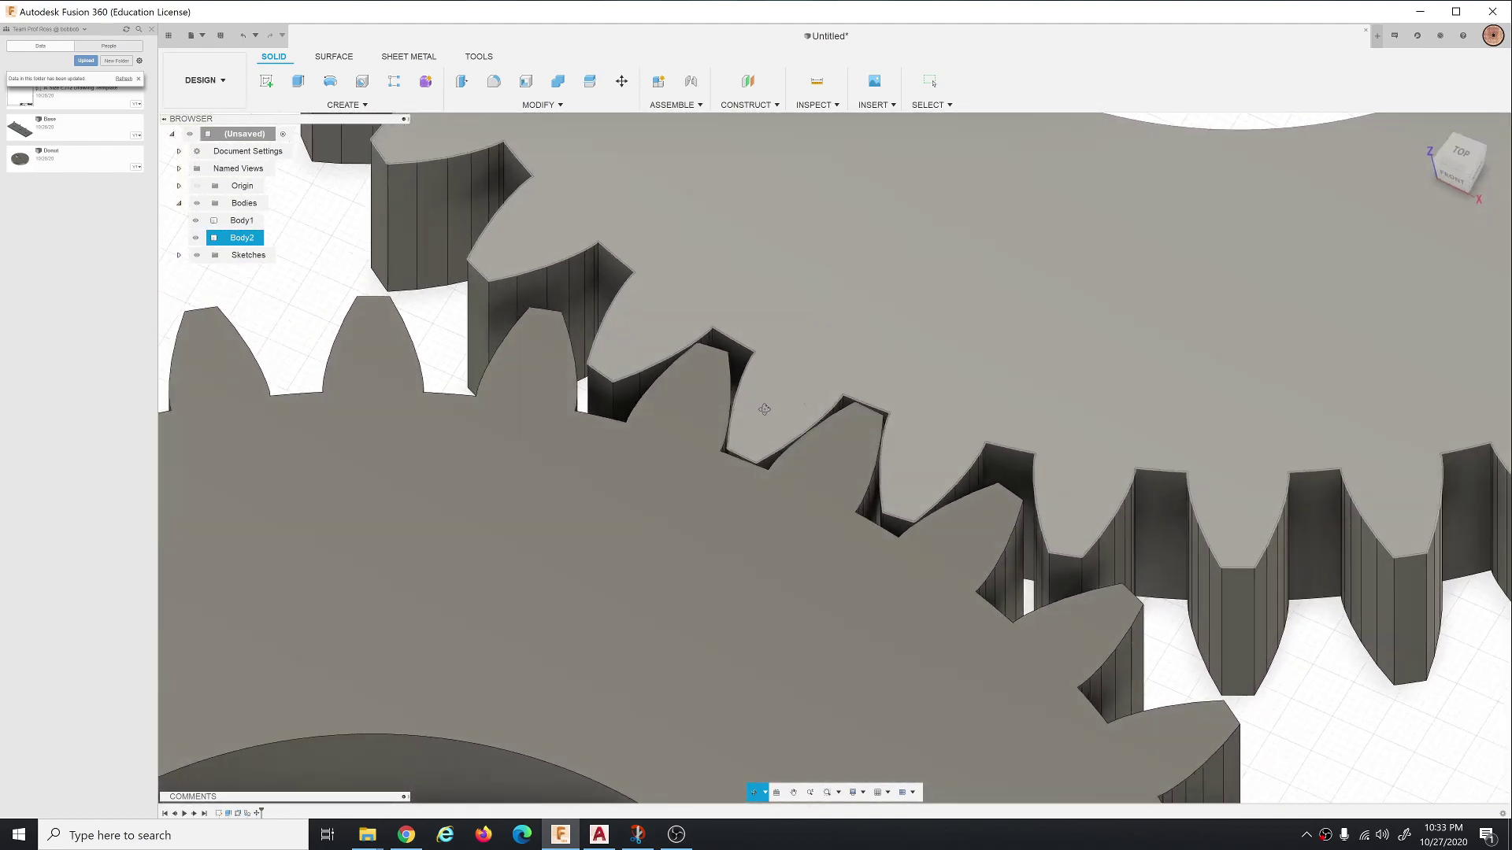
key("Escape")
scroll(831, 349, "up", 5)
scroll(827, 378, "up", 5)
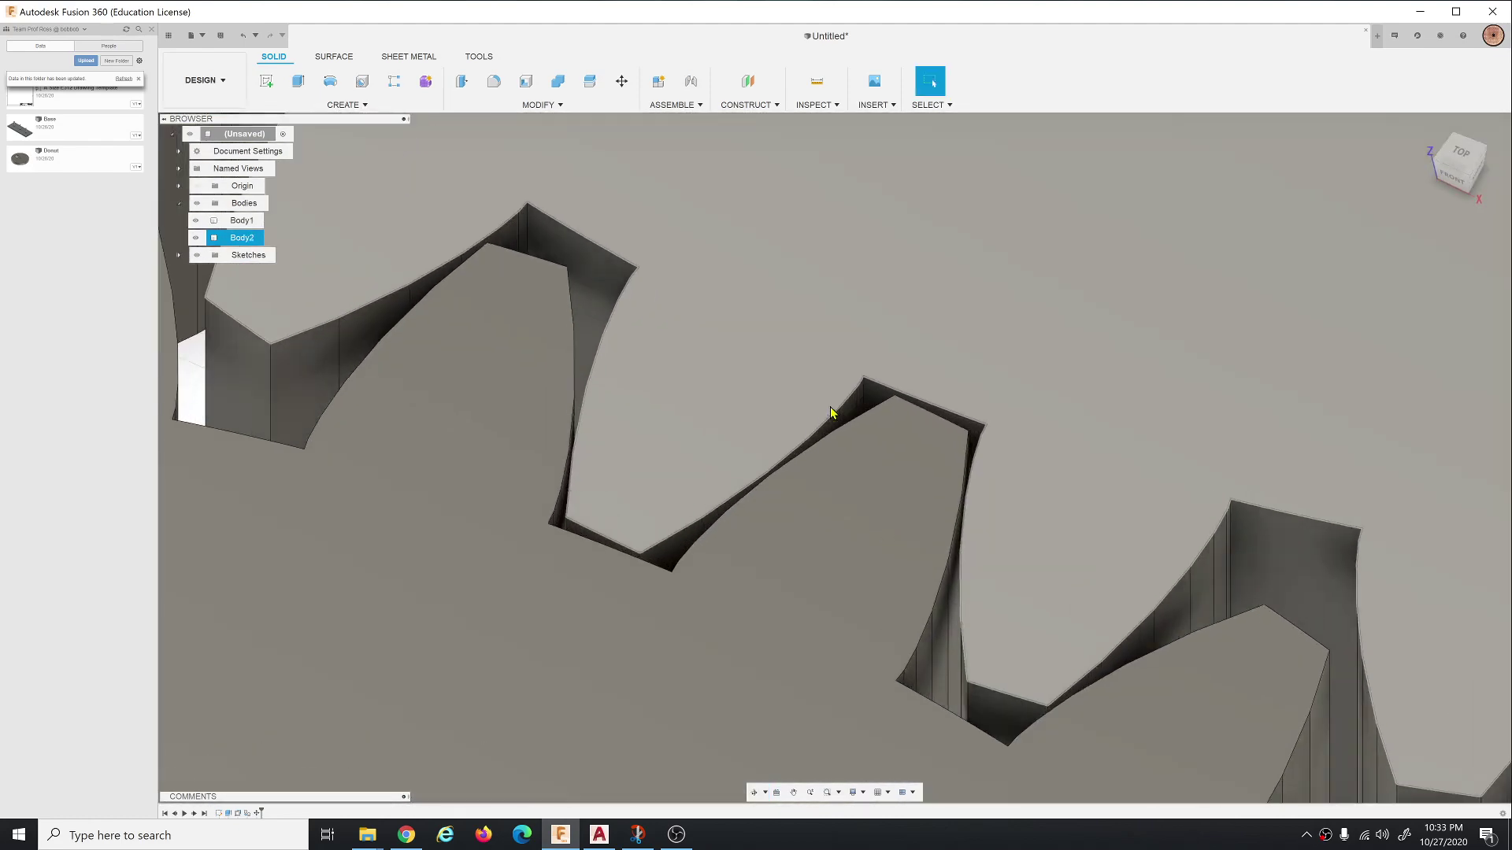
Orbit once more, clear the selection and select the upper gear copy.
middle_click_drag(766, 389, 779, 431, "shift")
scroll(780, 430, "down", 4)
scroll(780, 430, "down", 4)
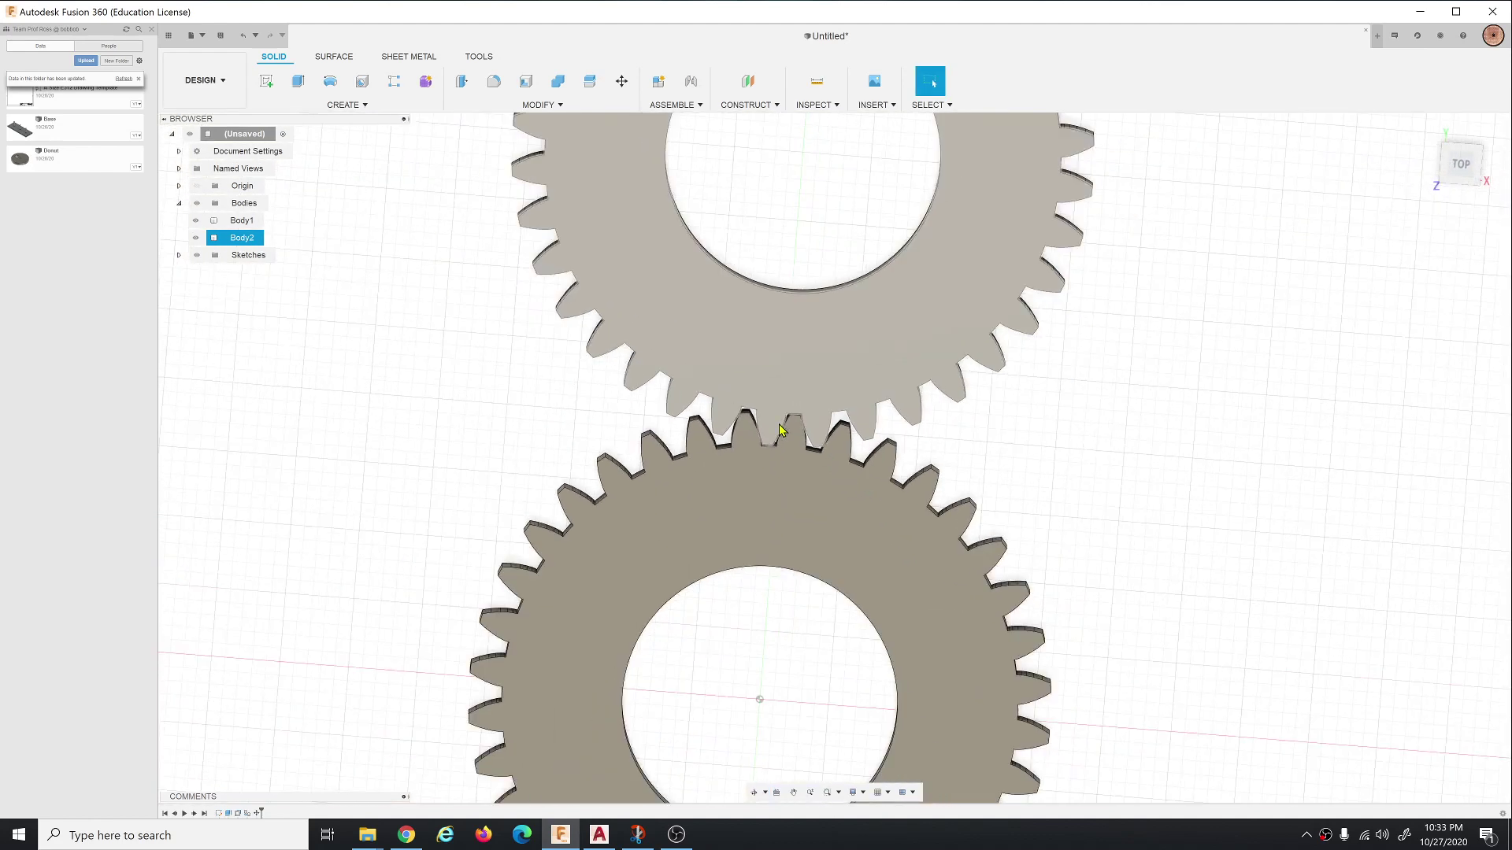
scroll(779, 429, "down", 2)
left_click(814, 294)
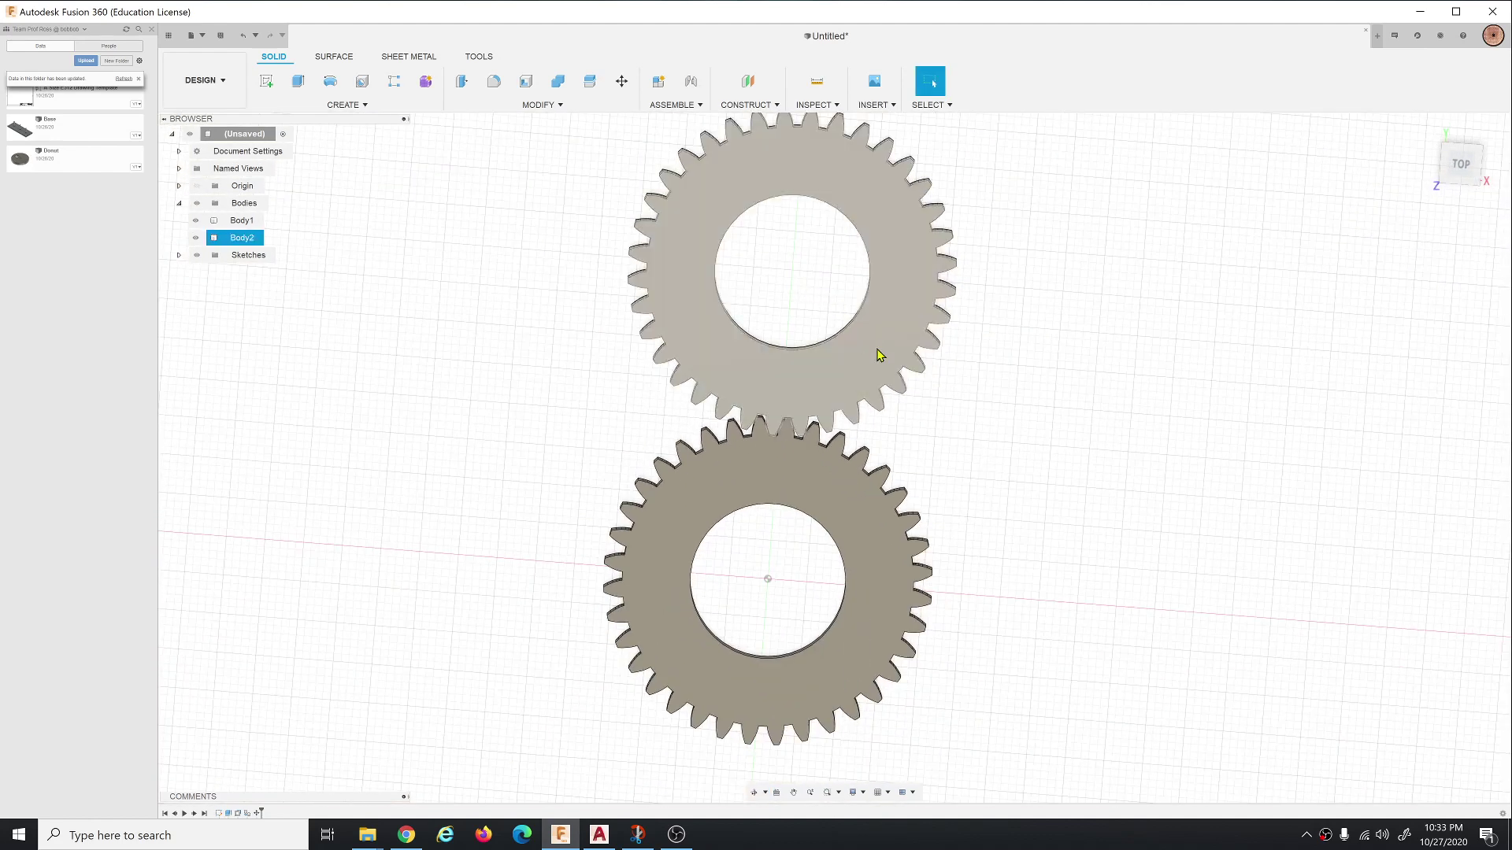
left_click(258, 242)
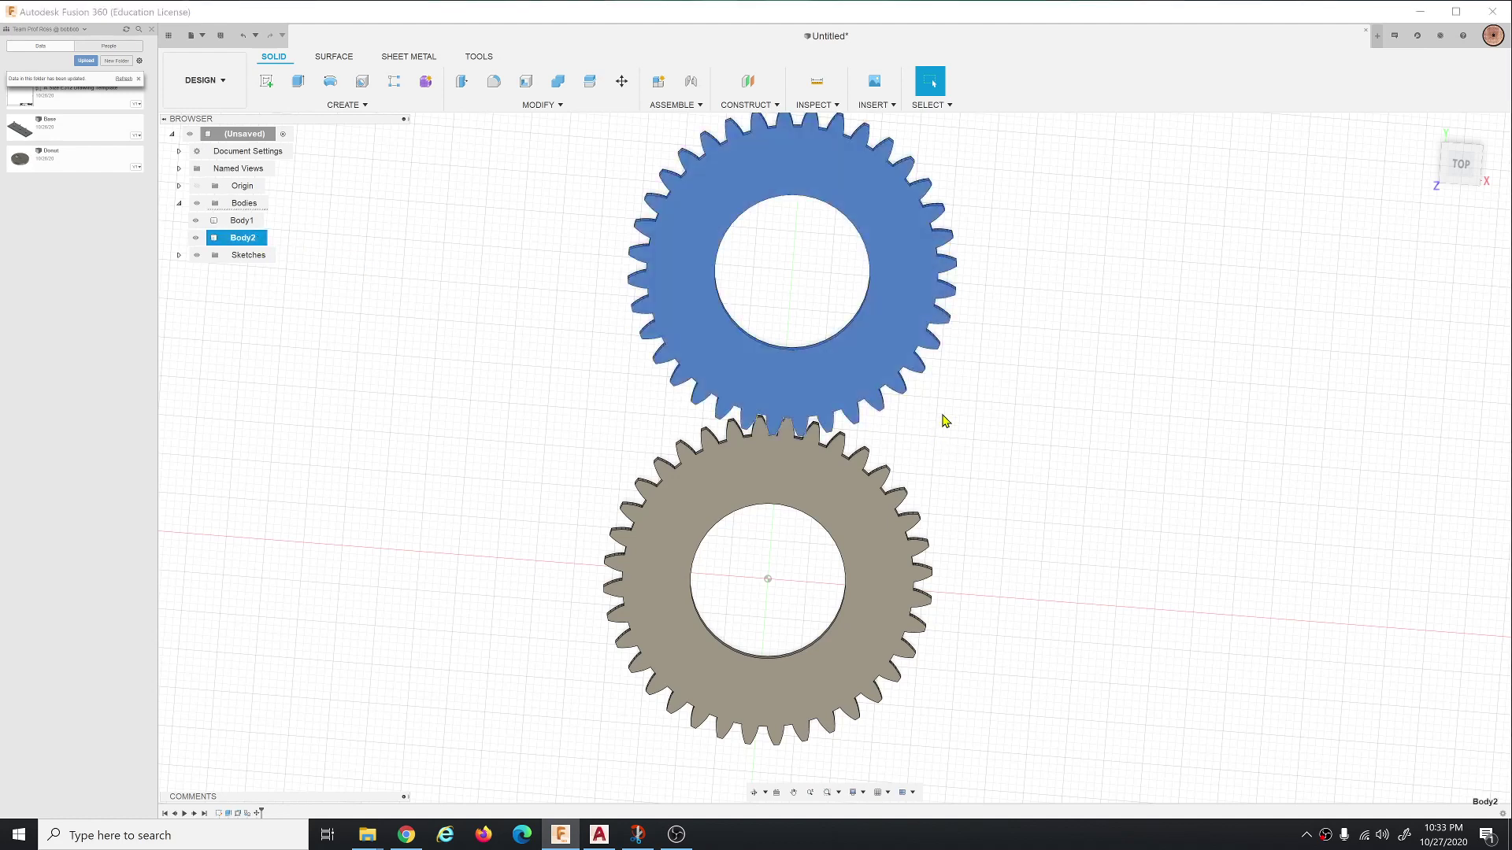
Delete the upper gear copy and return to the isometric home view.
key("Delete")
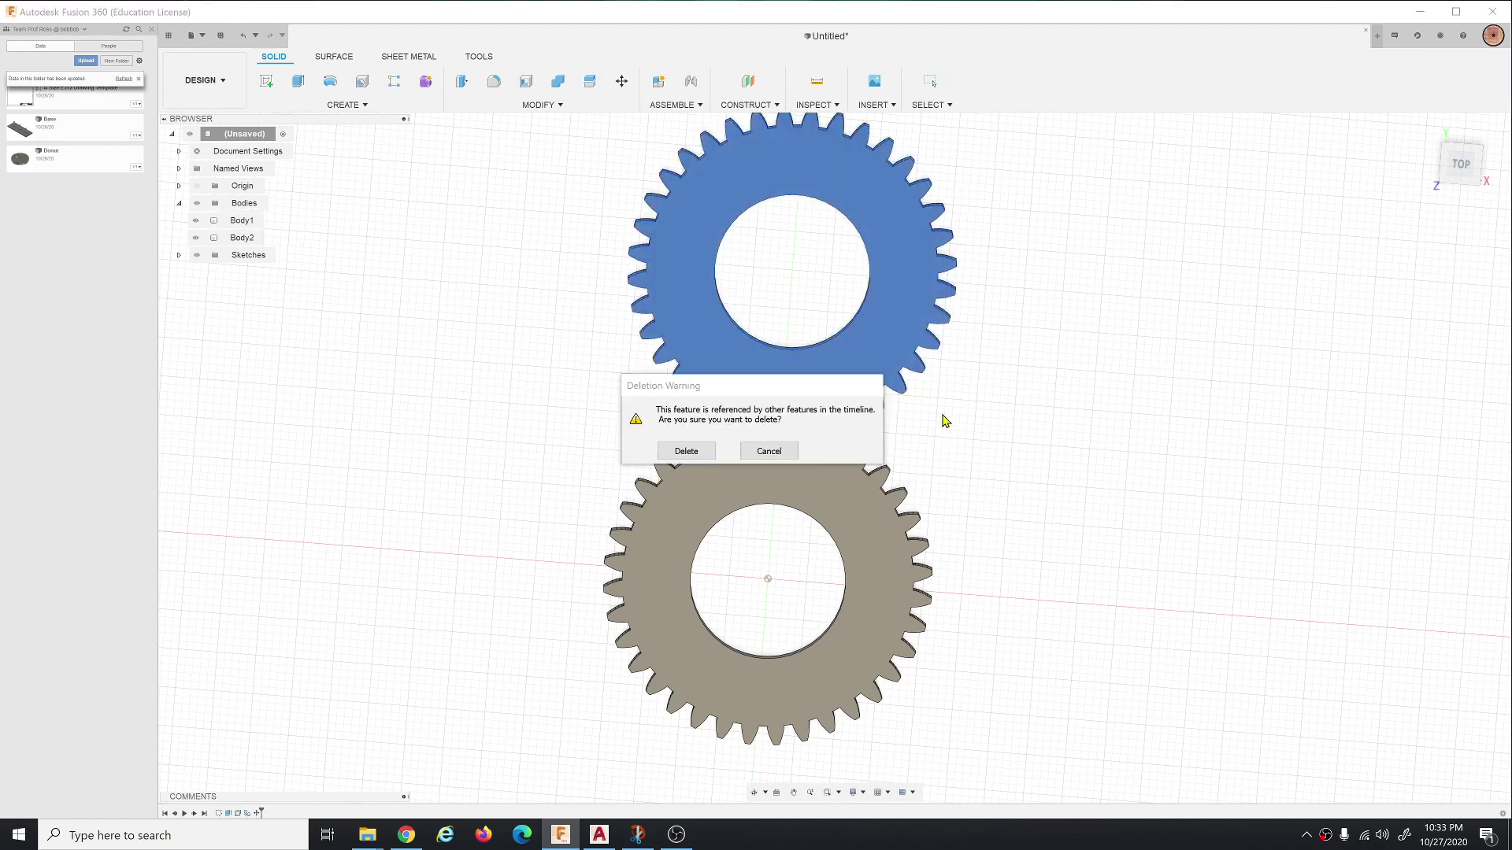
left_click(687, 451)
scroll(414, 434, "down", 3)
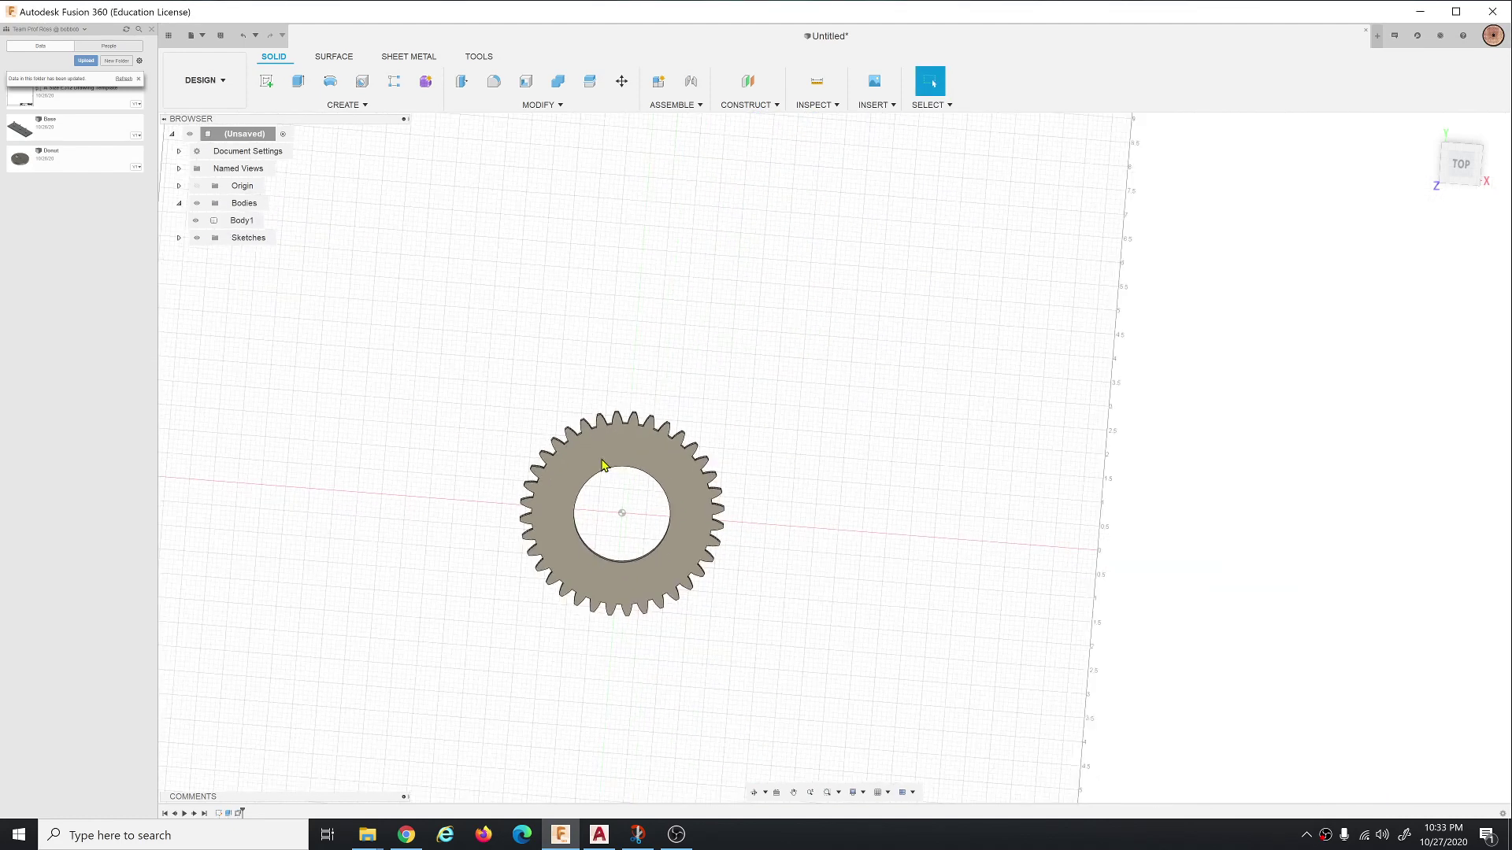
left_click(1426, 130)
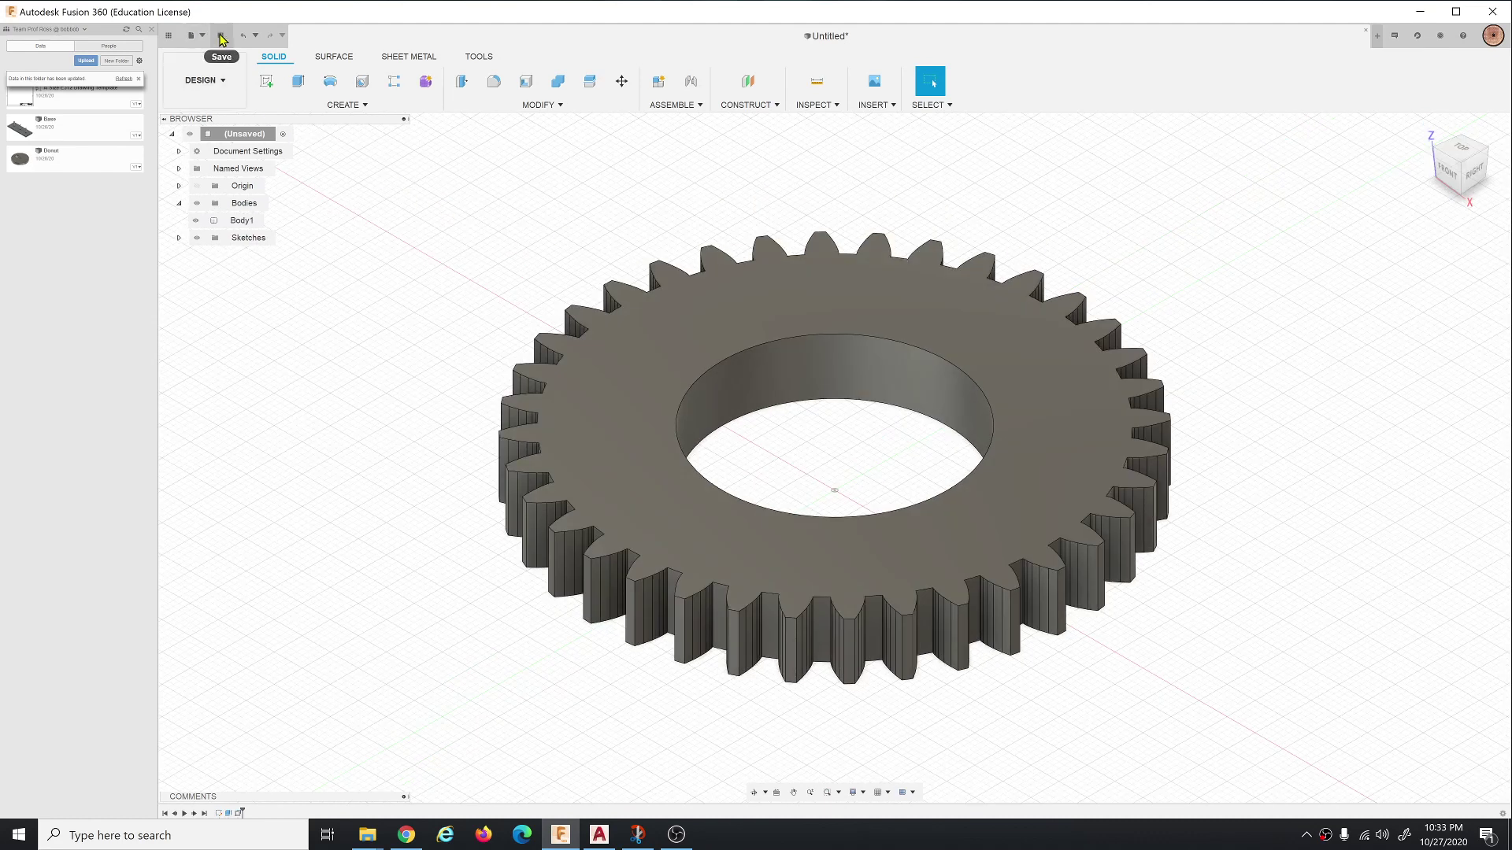
Save the design as Some Gear in the personal project.
left_click(221, 40)
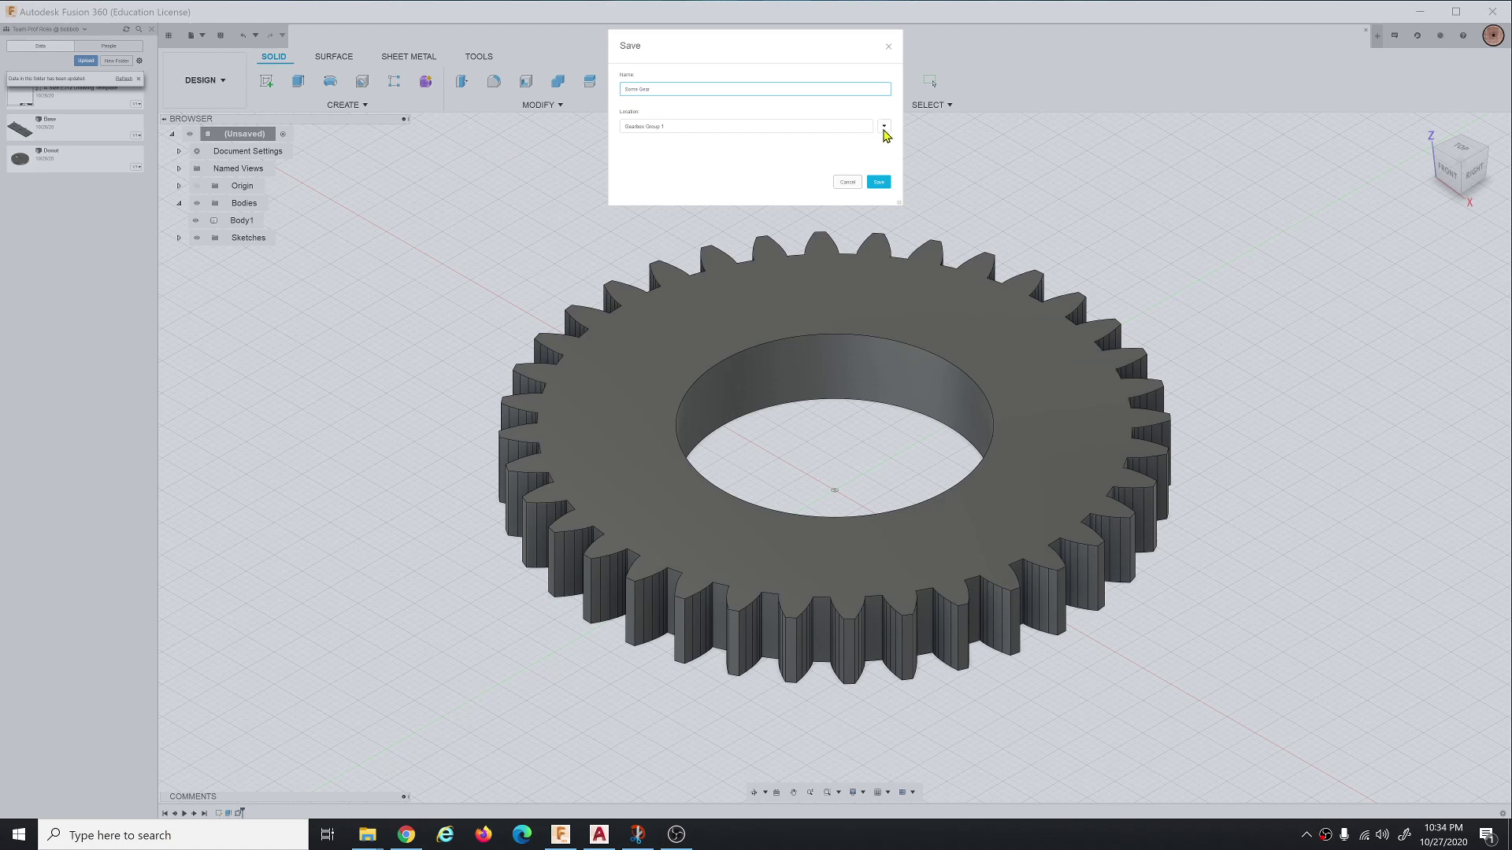
left_click(884, 127)
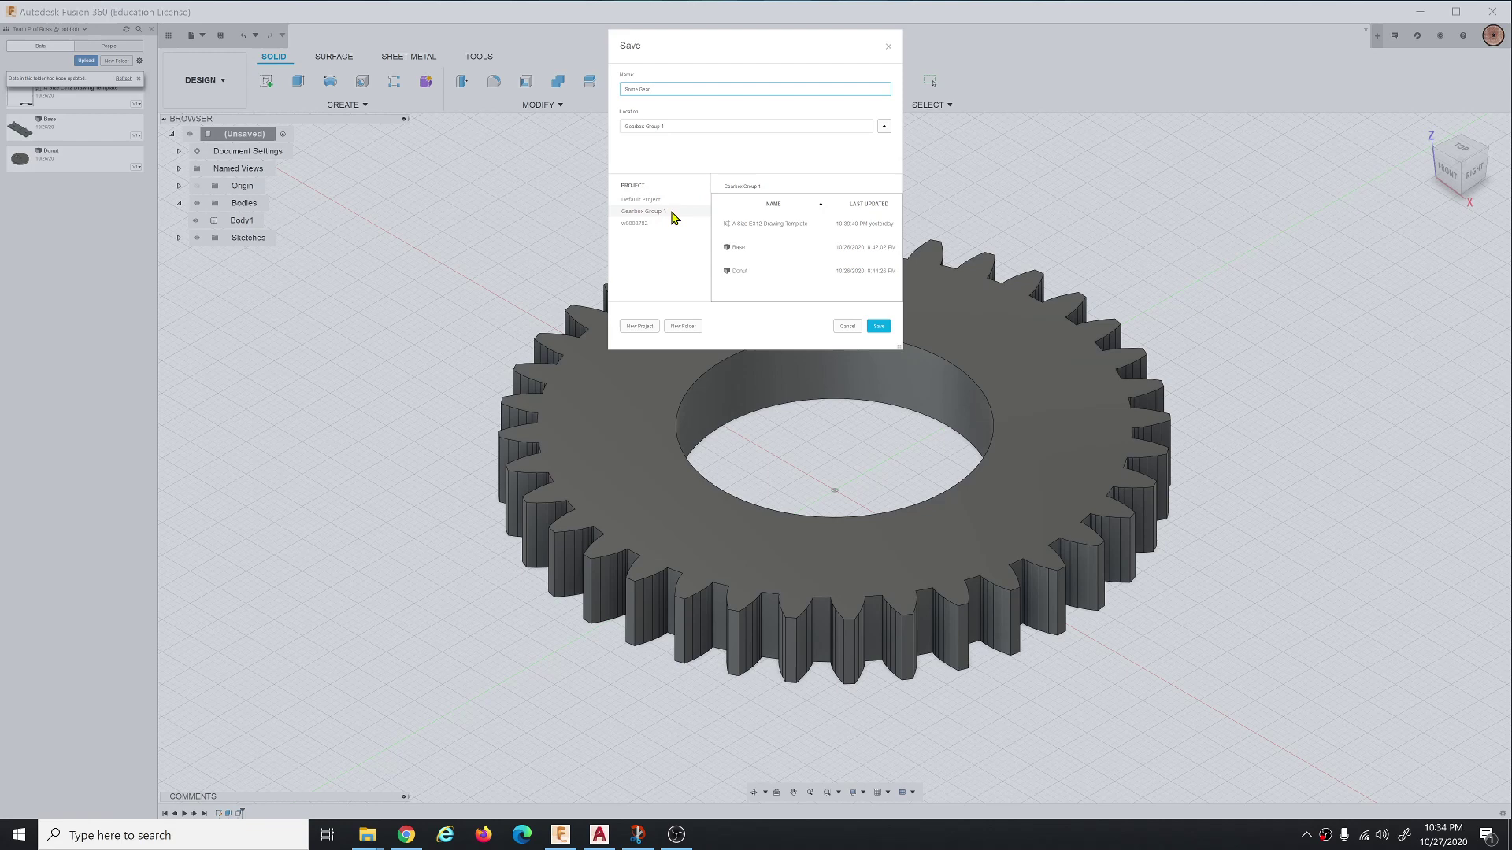
left_click(648, 226)
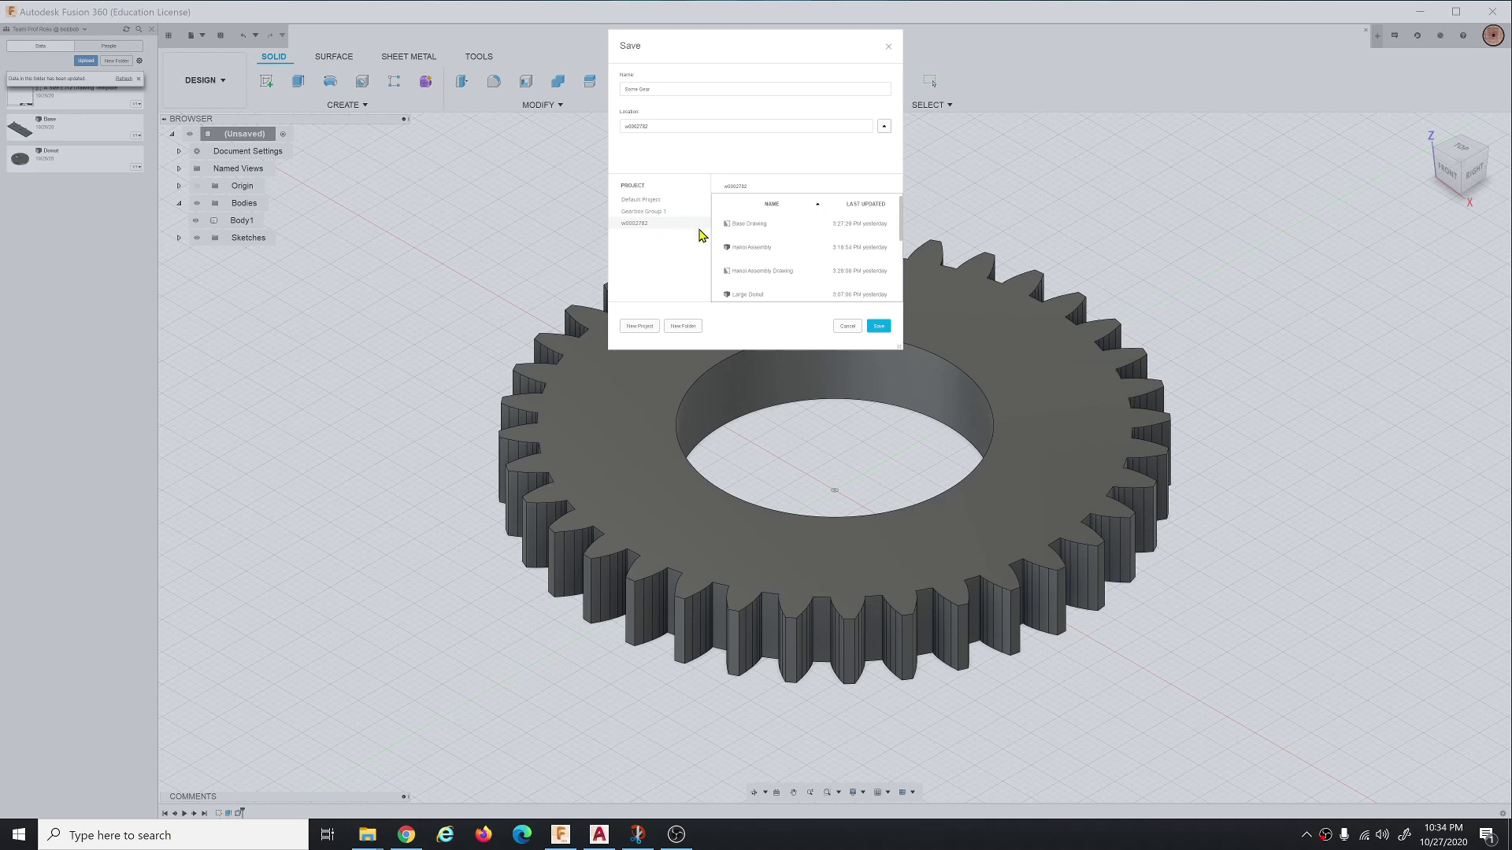
left_click(877, 330)
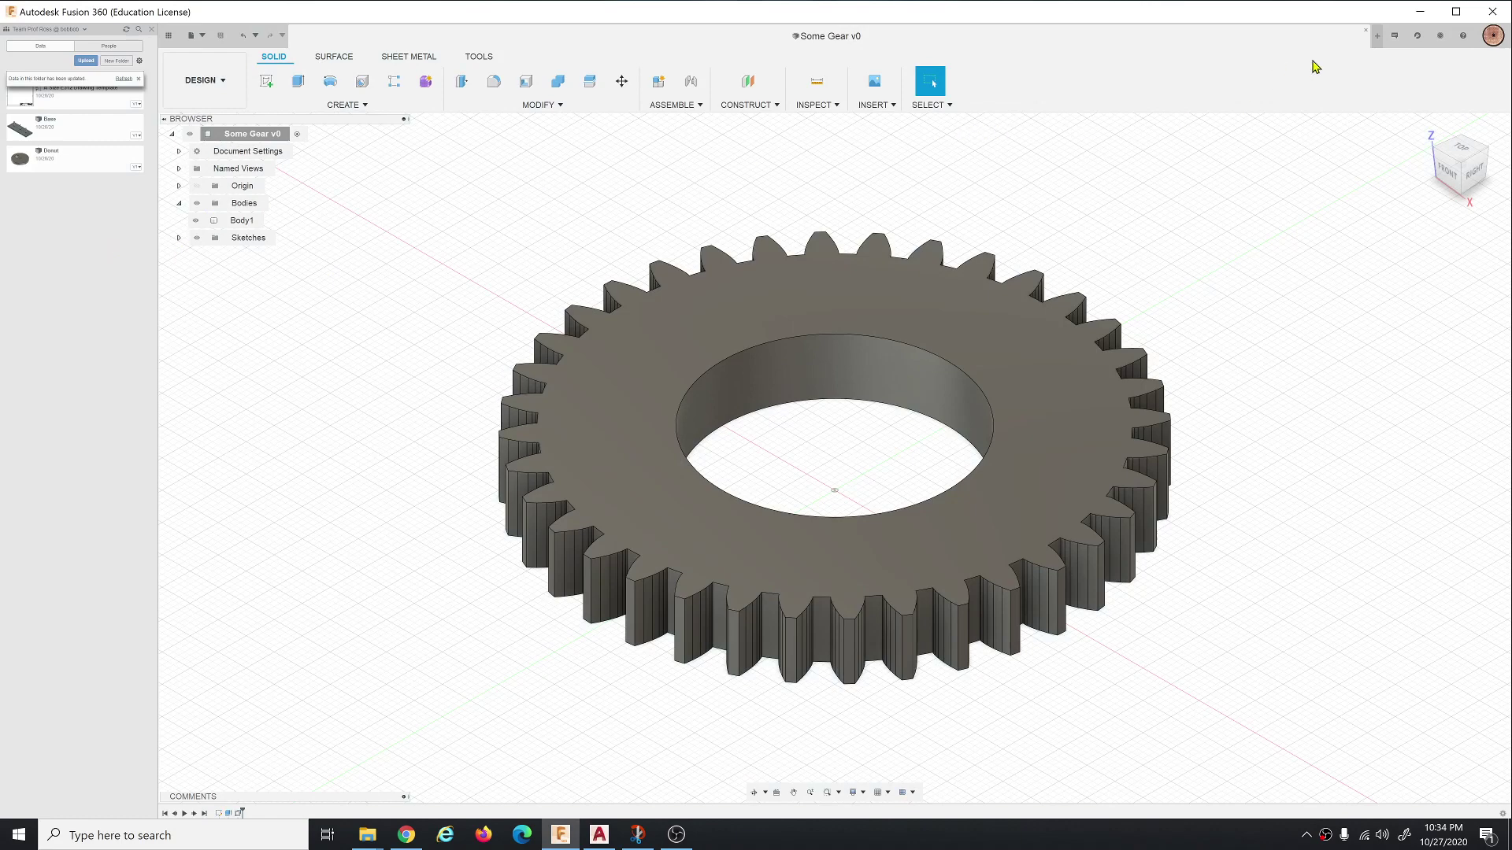
Start a new untitled design and browse into the personal project's designs in the Data Panel.
left_click(1370, 36)
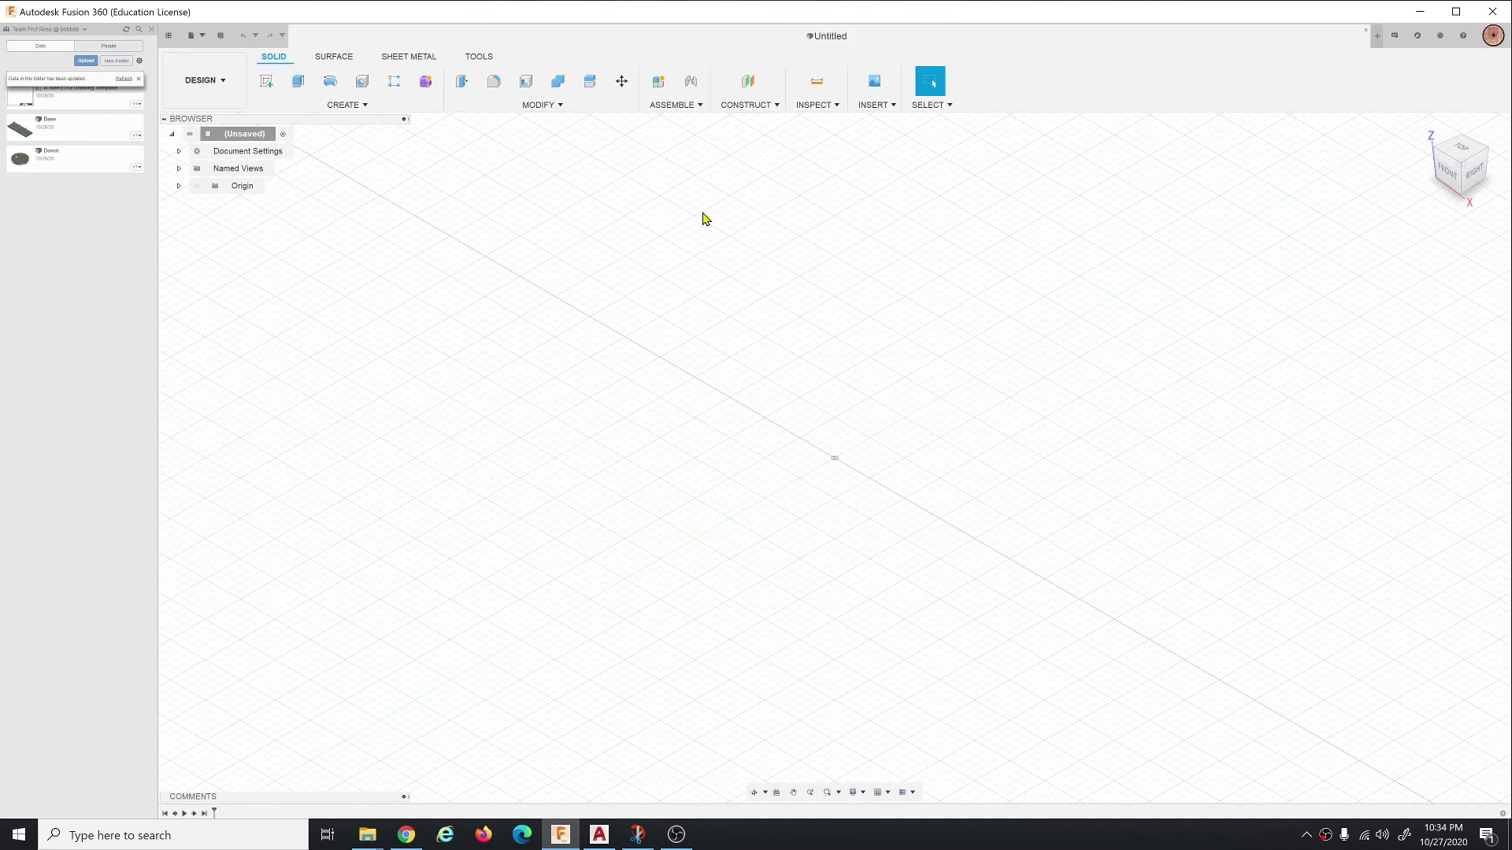
left_click(130, 79)
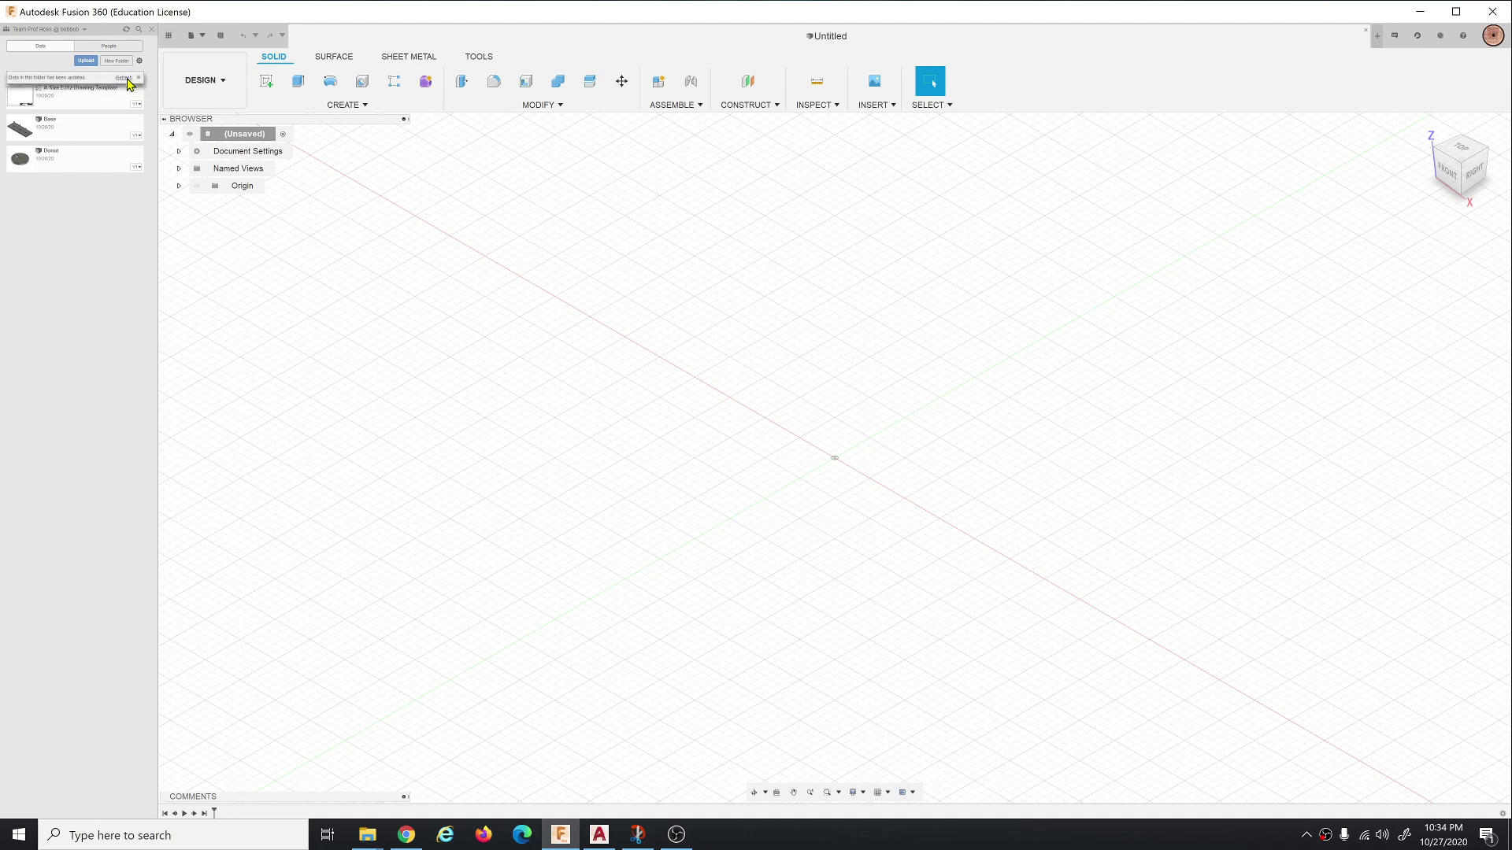
left_click(11, 80)
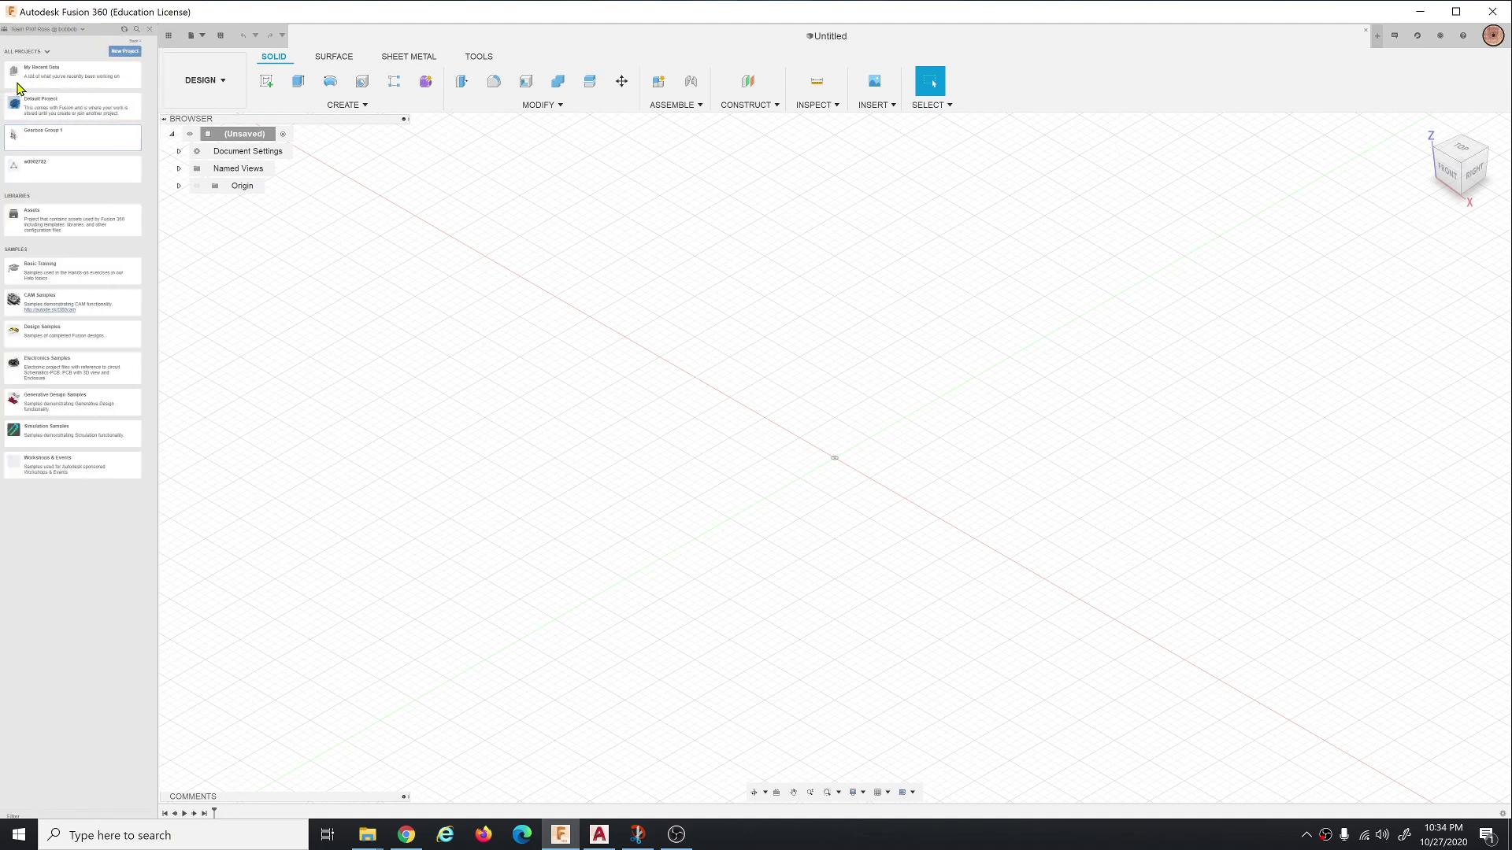
left_click(70, 177)
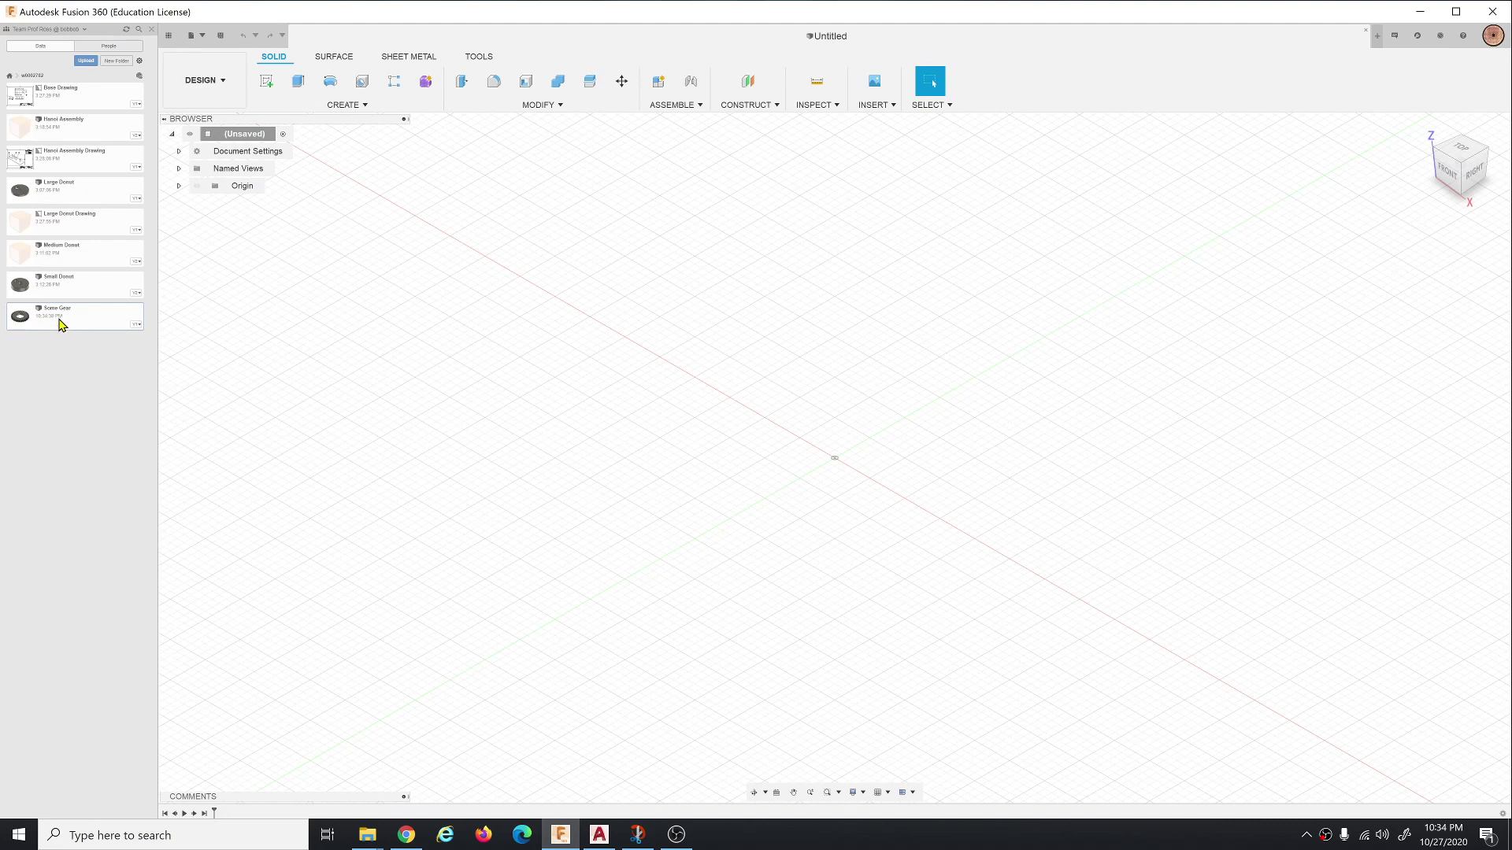
Copy the Some Gear file into the Gearbox Group 1 project and return to the project list.
right_click(62, 325)
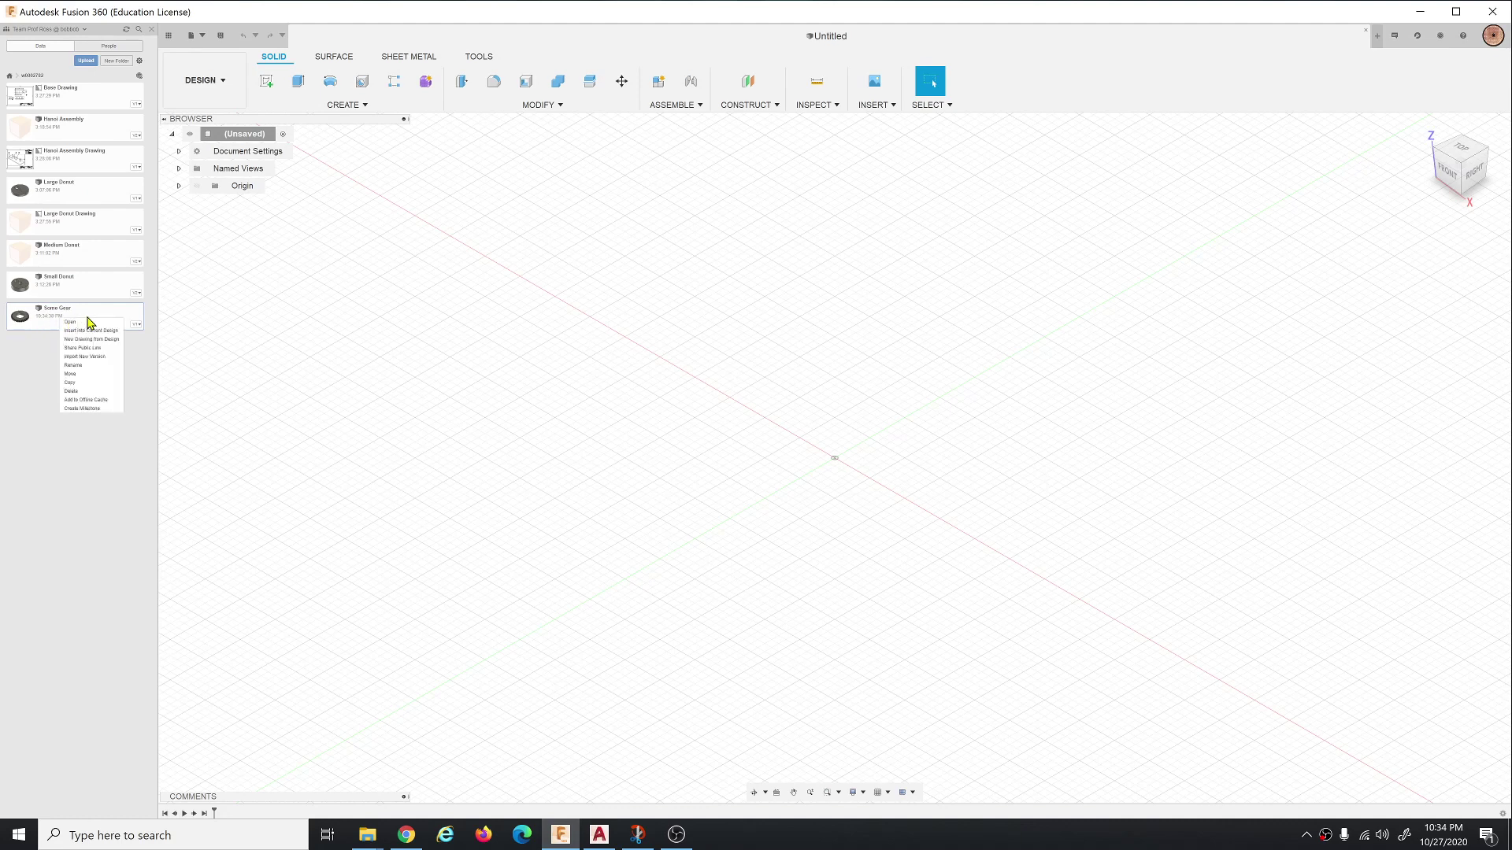
left_click(78, 383)
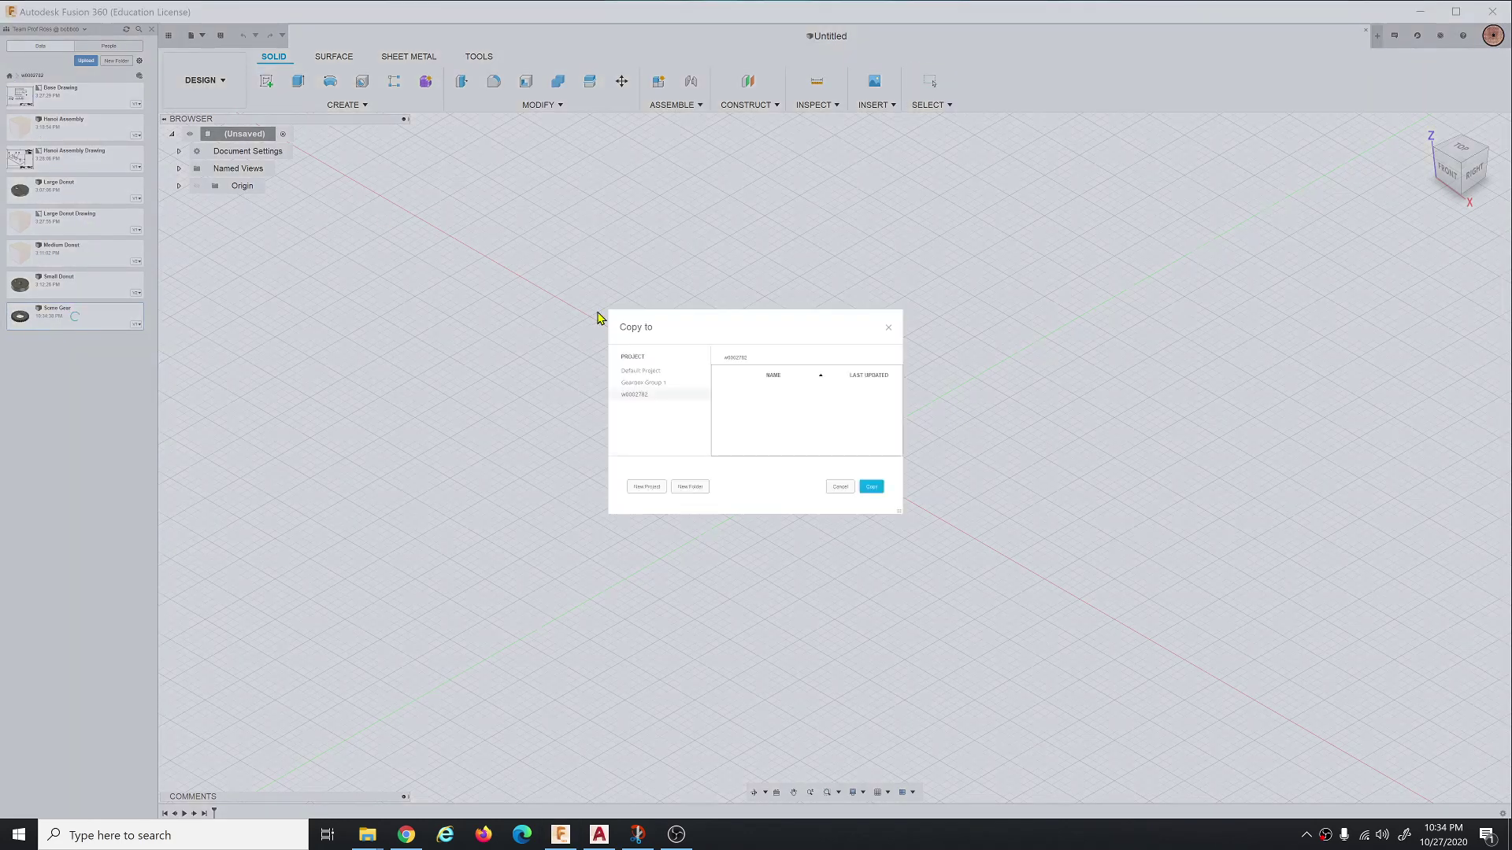
left_click(647, 385)
left_click(874, 487)
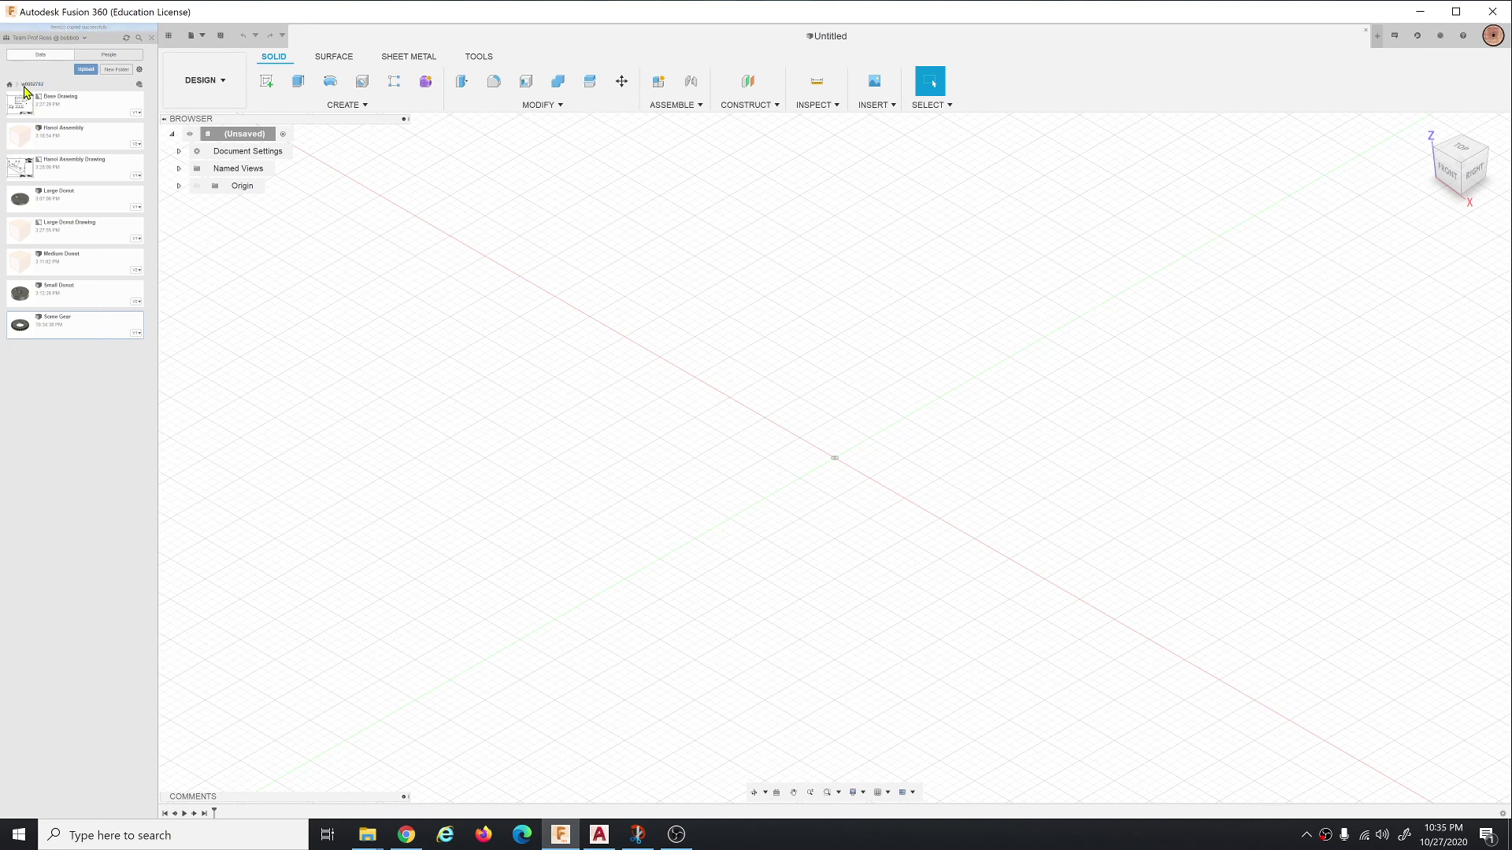
left_click(10, 84)
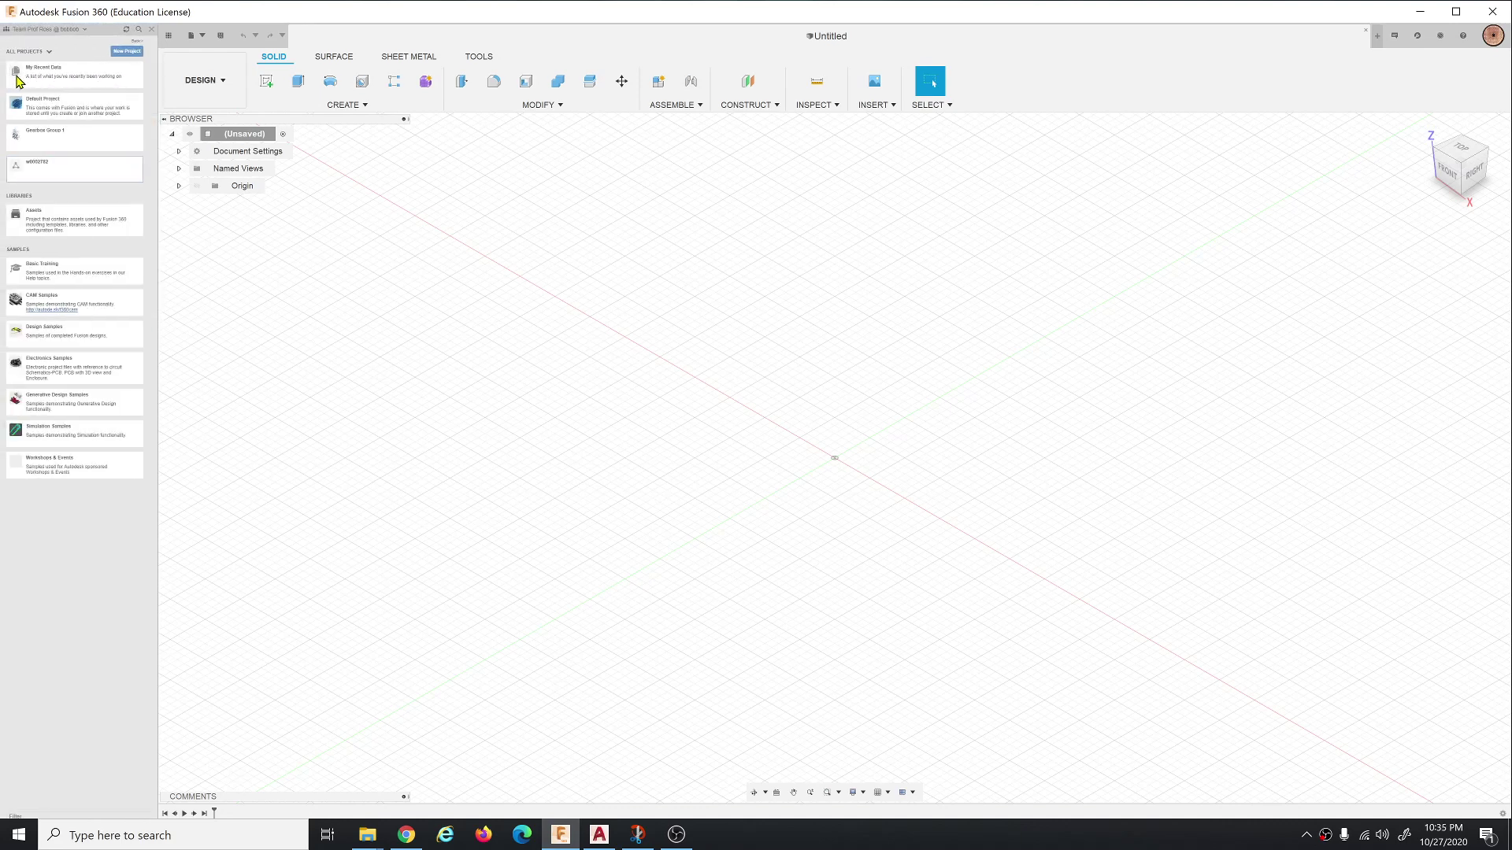
Drag Some Gear from Gearbox Group 1 onto the canvas; insertion fails because the design is unsaved.
left_click(82, 147)
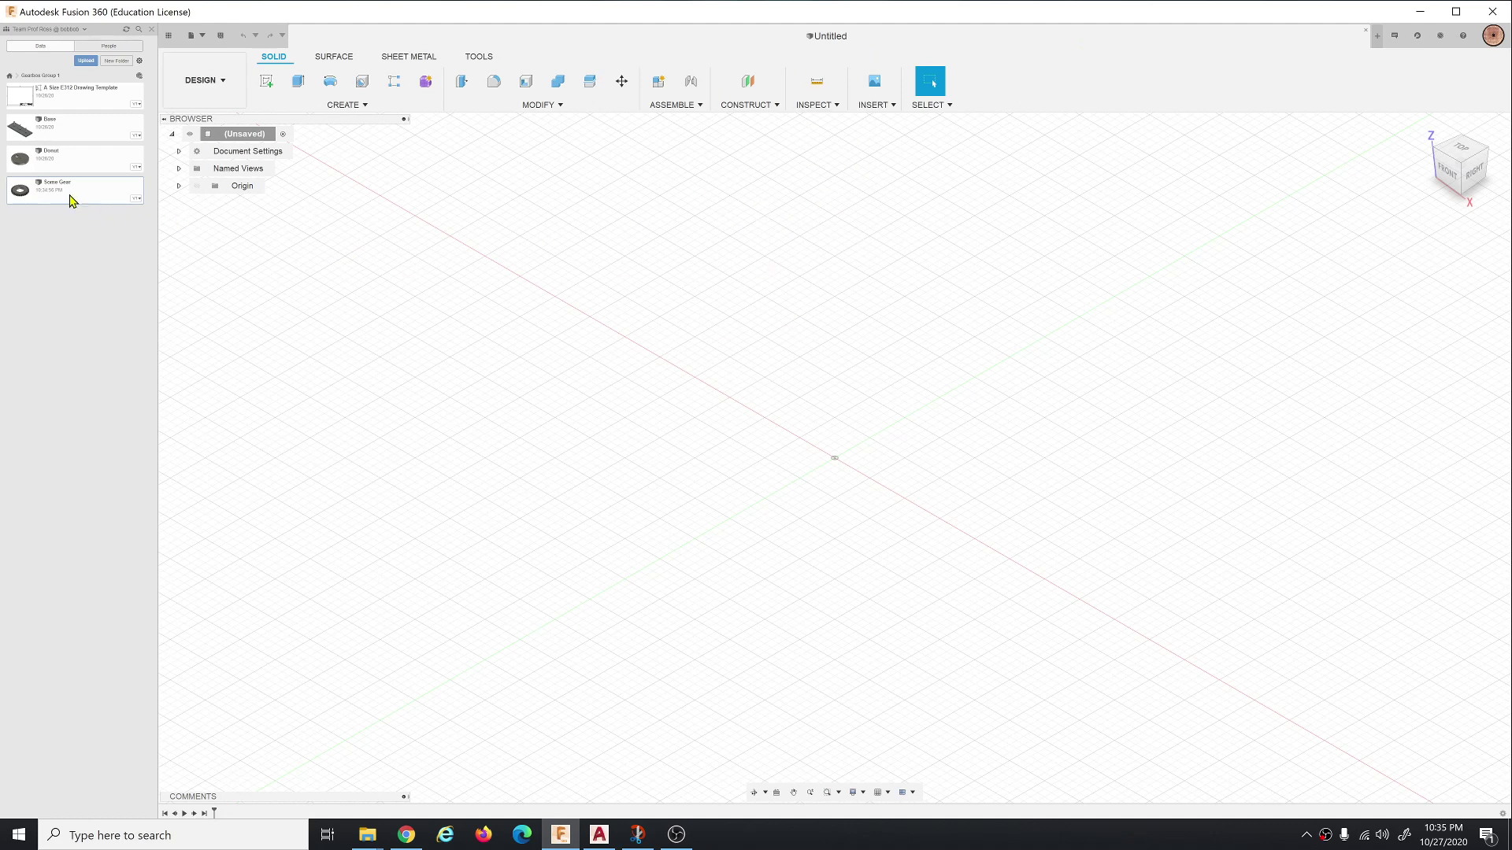
left_click_drag(68, 196, 708, 393)
left_click(1501, 803)
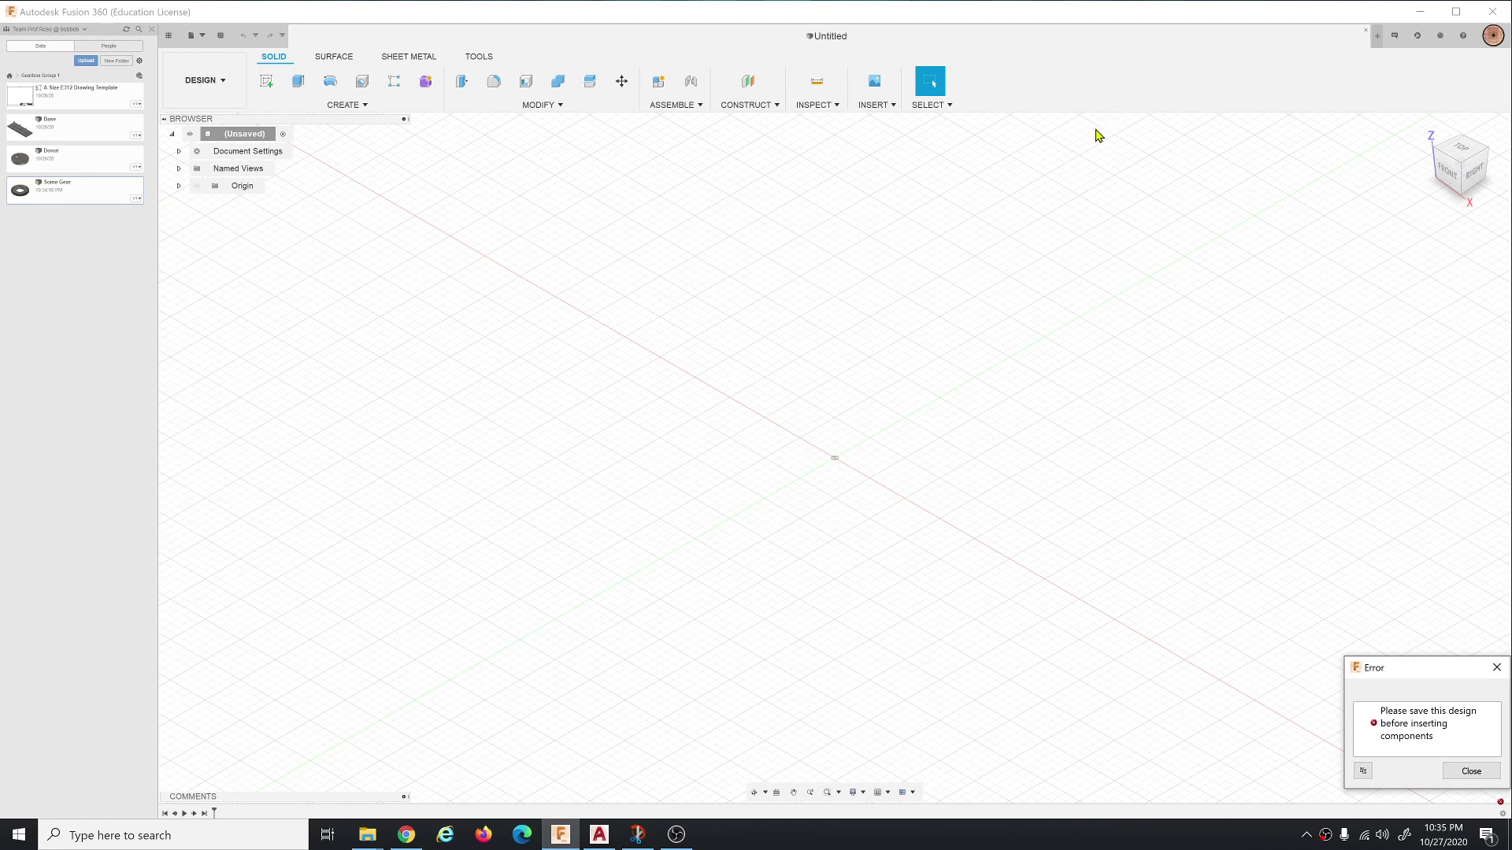
Save the empty design as Bogus Assembly Test and drag Some Gear into it.
left_click(1470, 773)
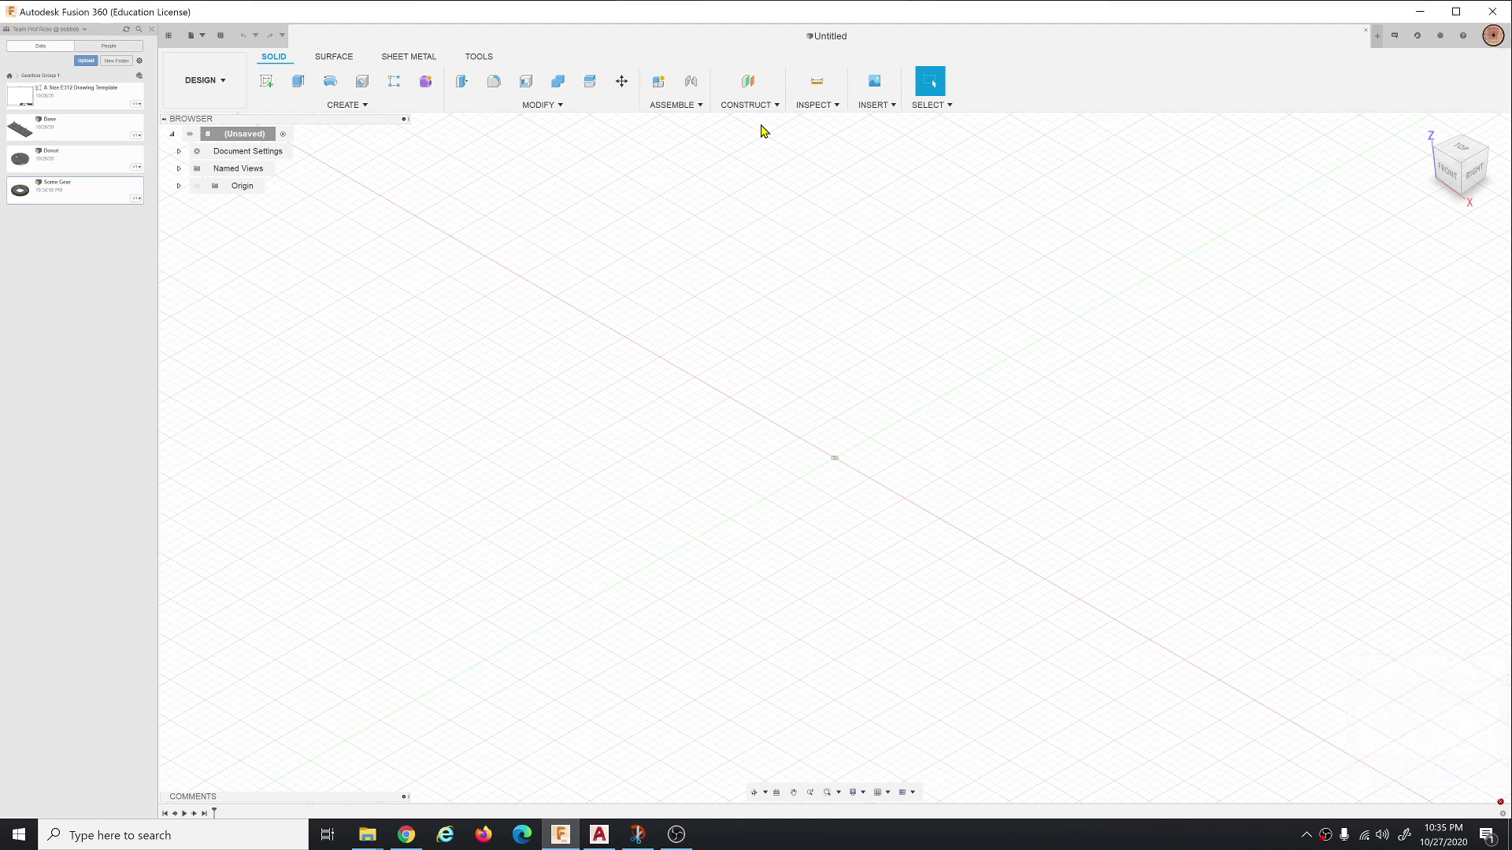
left_click(219, 37)
type("Bogus Assembly Test")
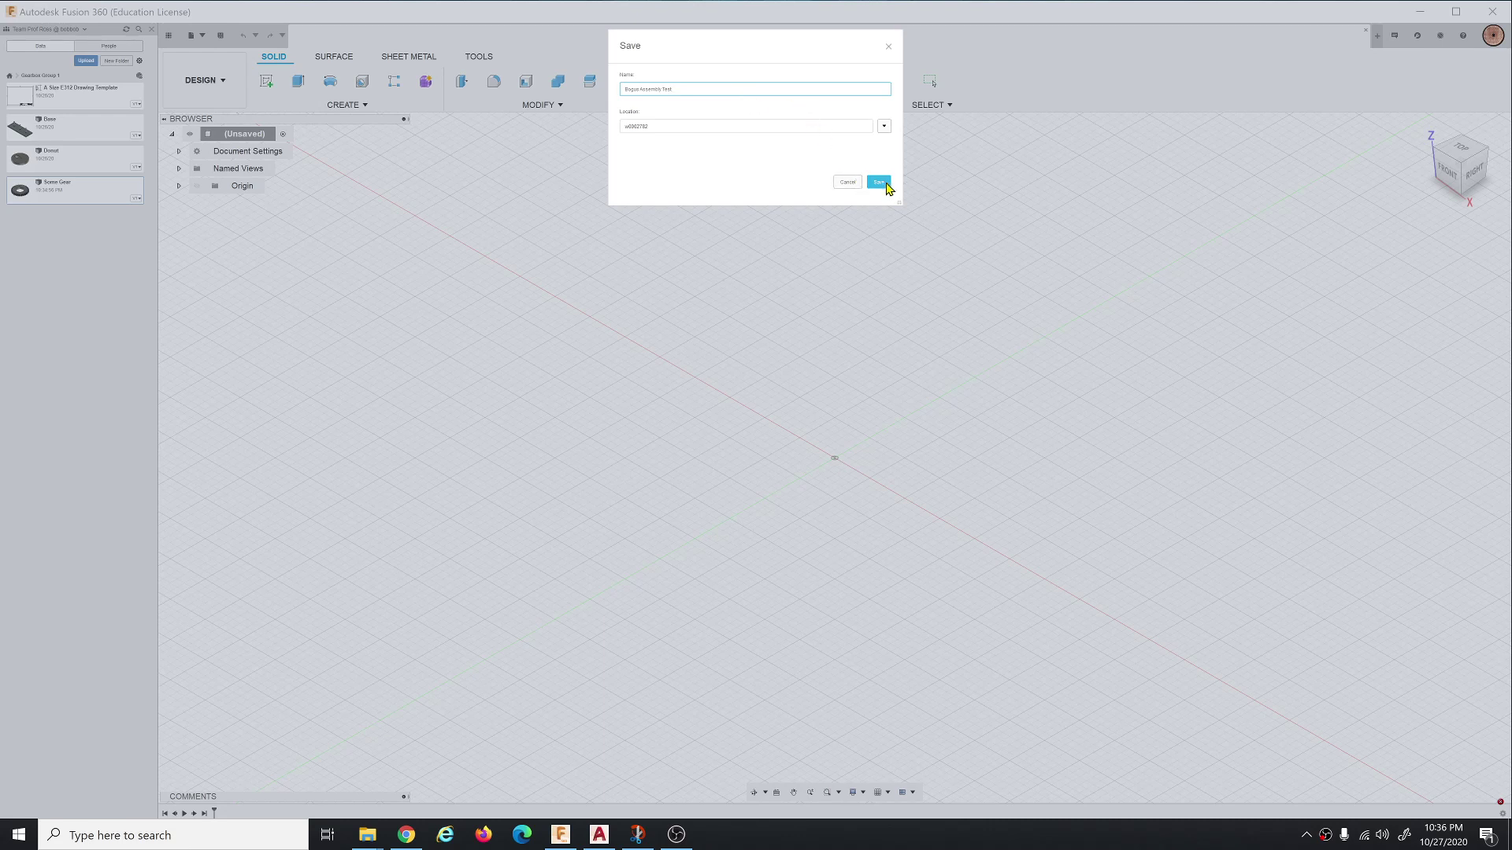
left_click(879, 182)
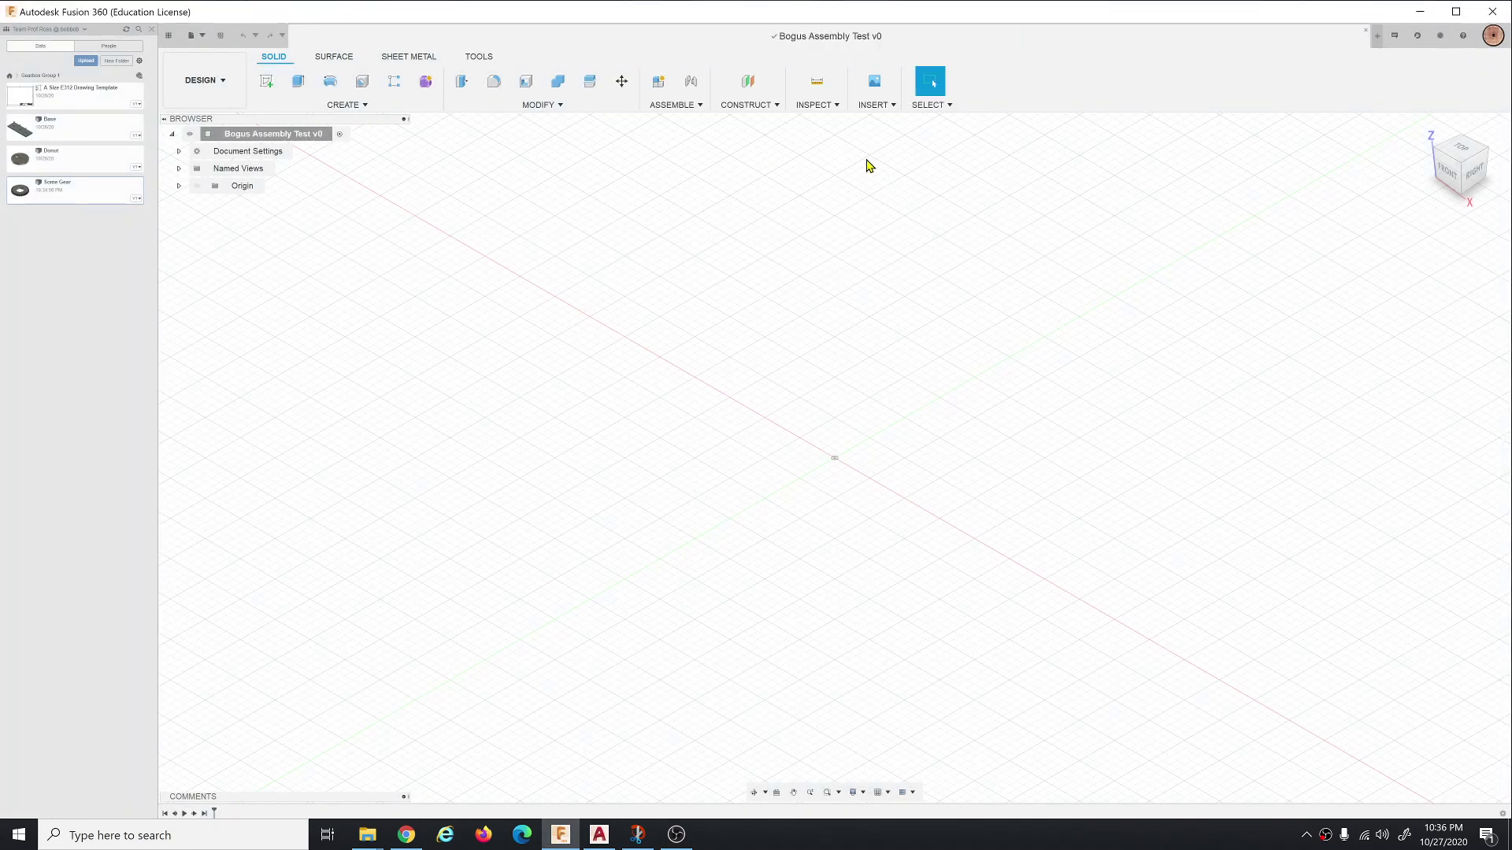
left_click_drag(59, 197, 714, 391)
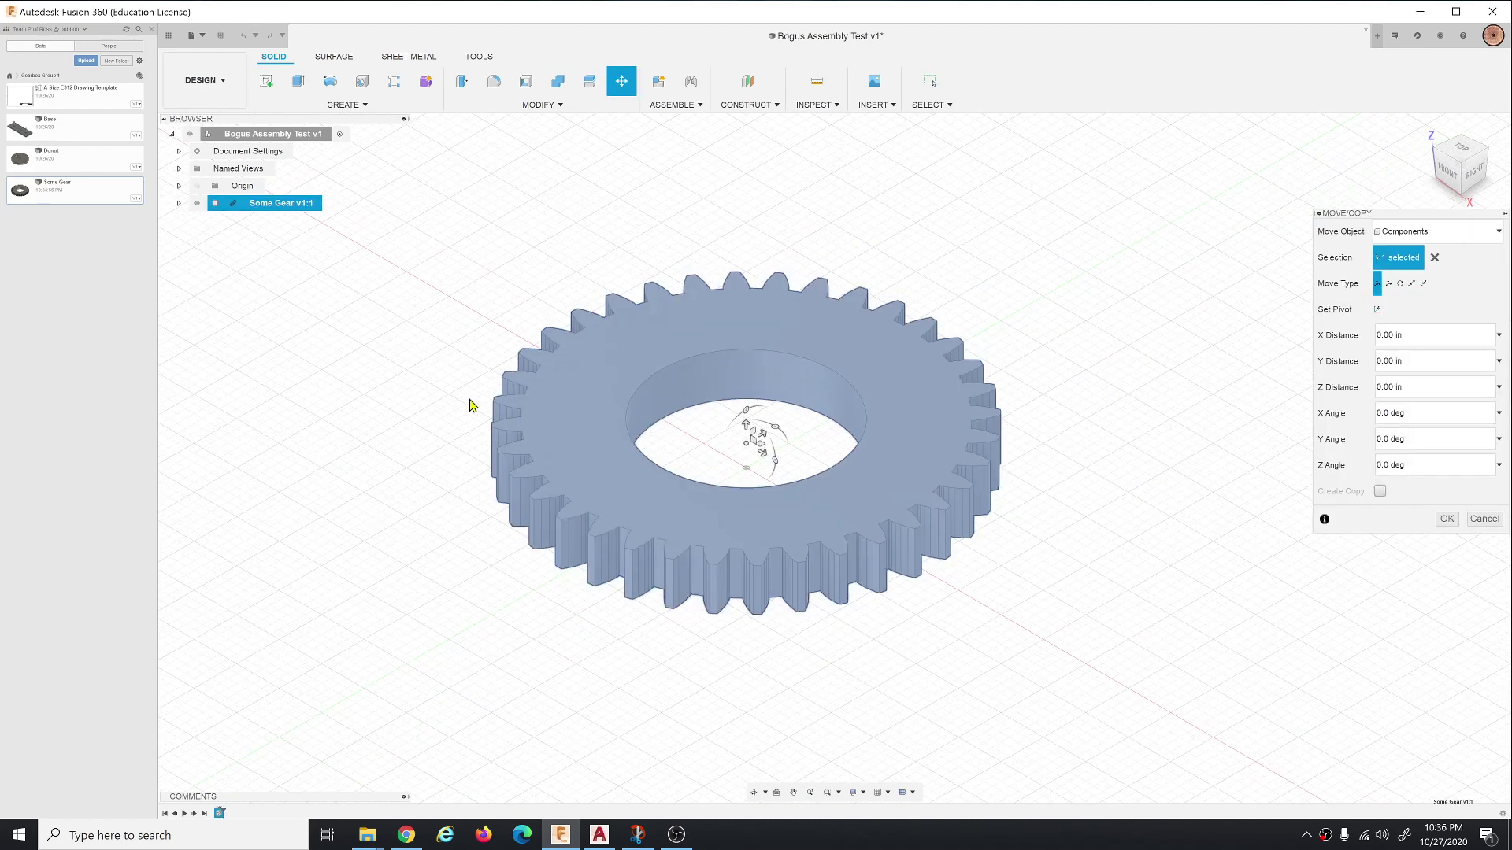
scroll(469, 406, "down", 3)
Accept the gear's placement, paste a second Some Gear instance in place, and drag the Donut in.
key("Return")
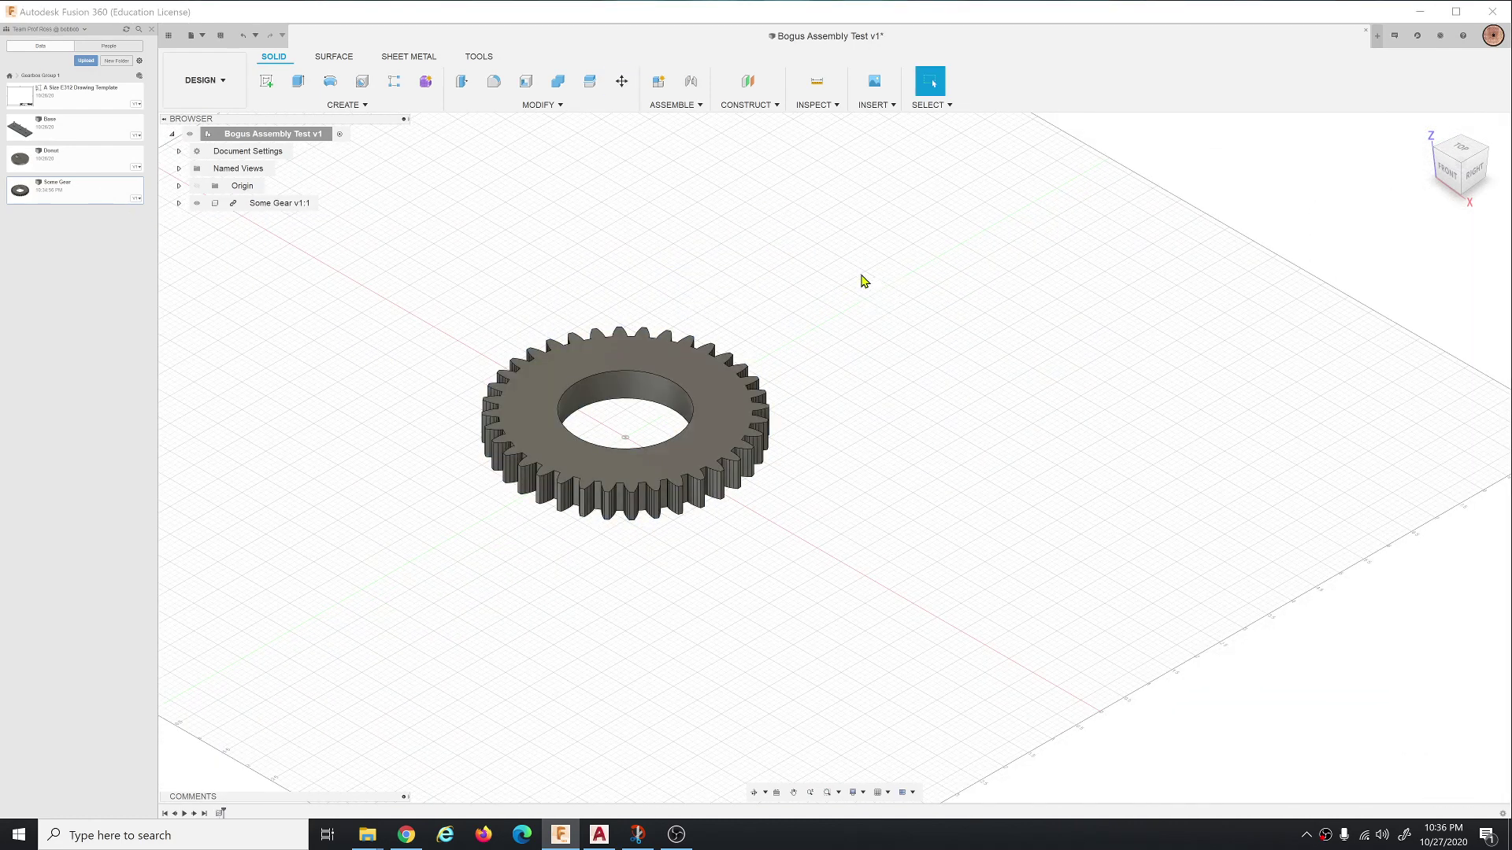
key("F6")
key("ctrl+v")
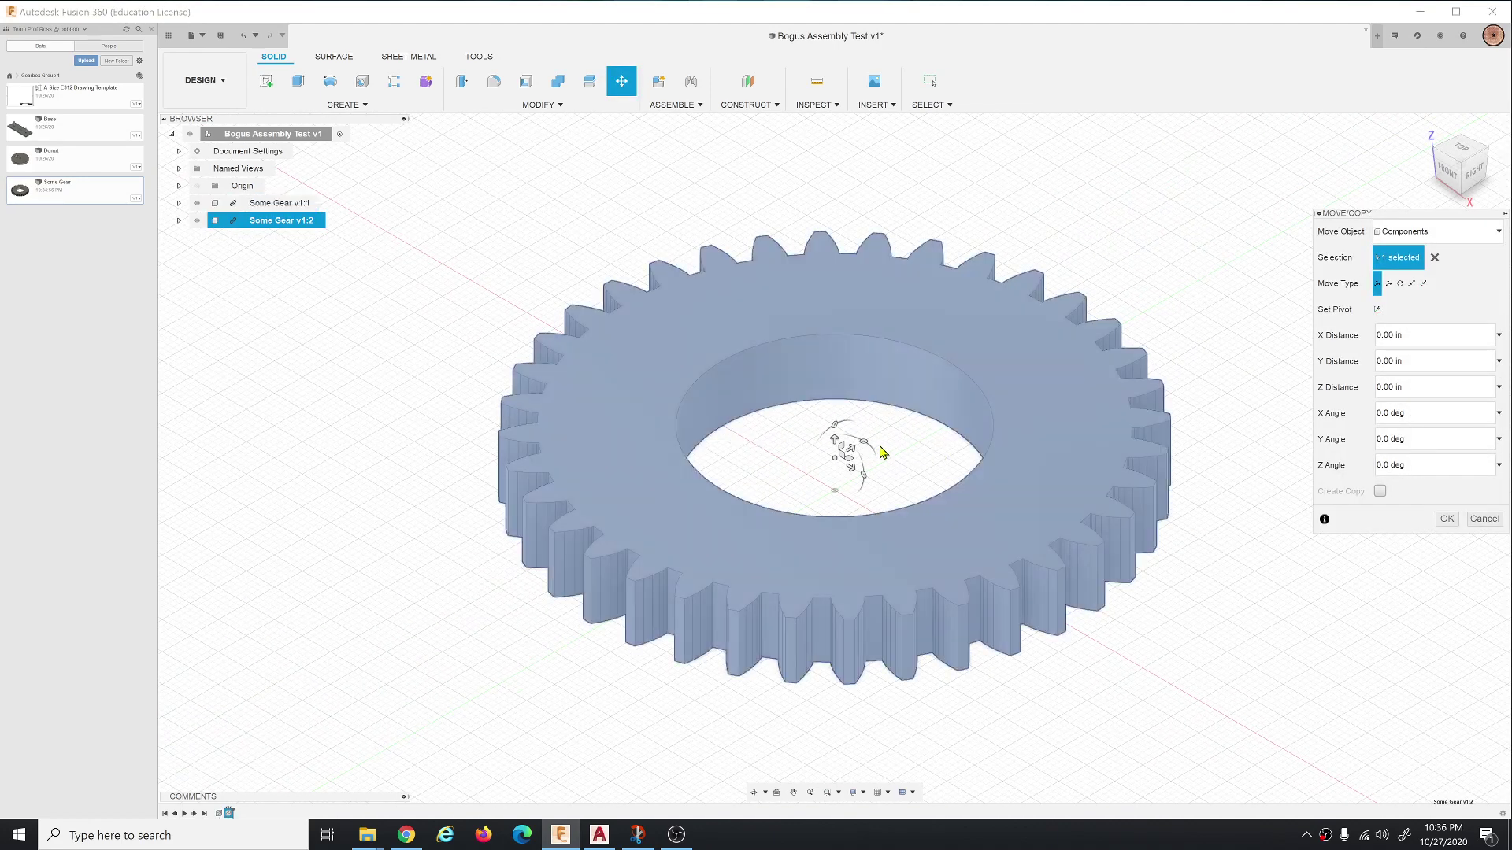
left_click_drag(848, 449, 1182, 253)
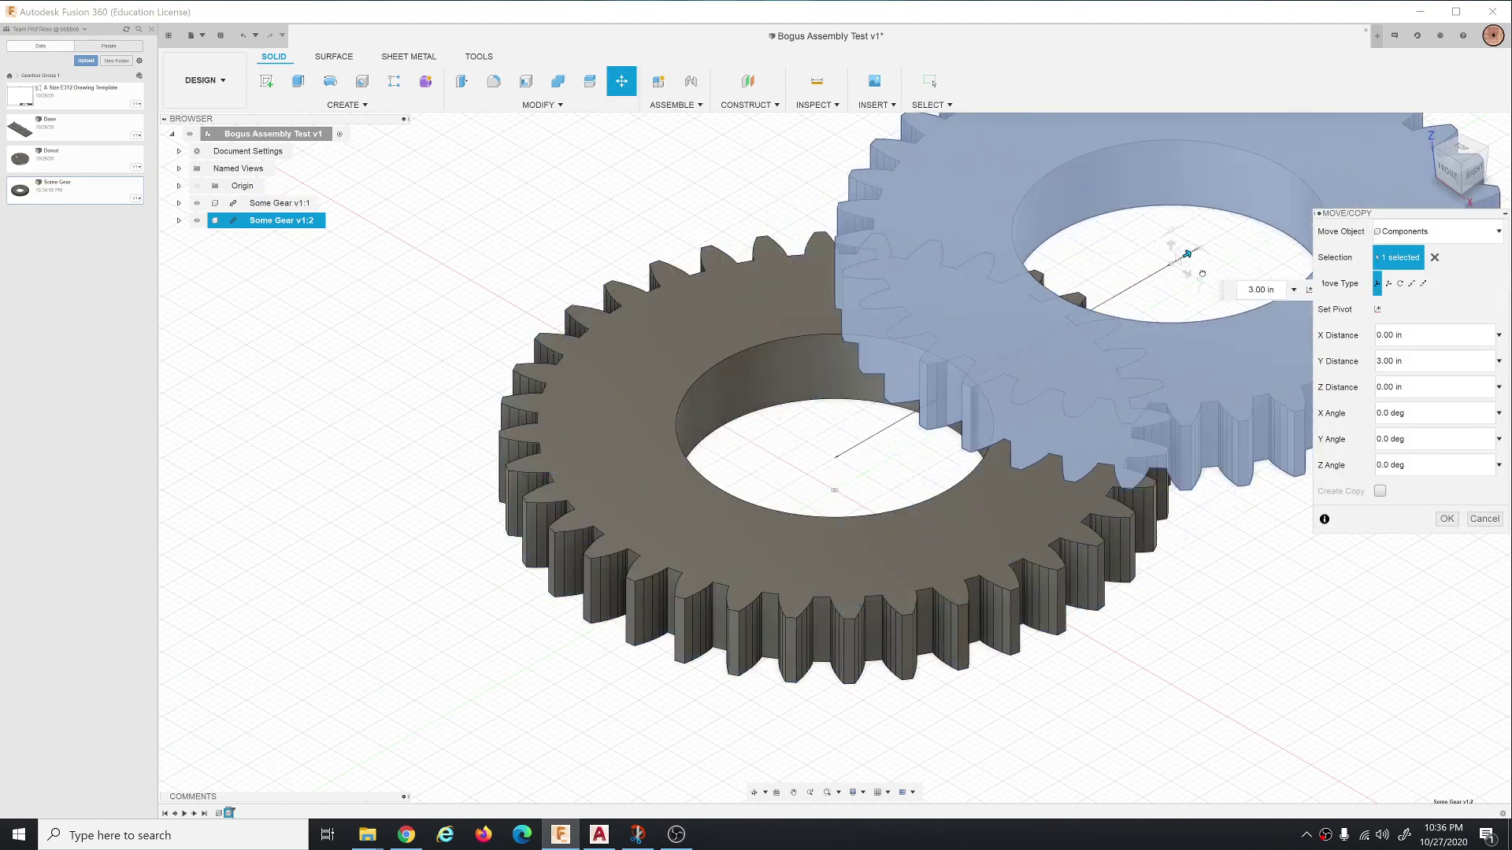
key("Escape")
scroll(581, 550, "down", 1)
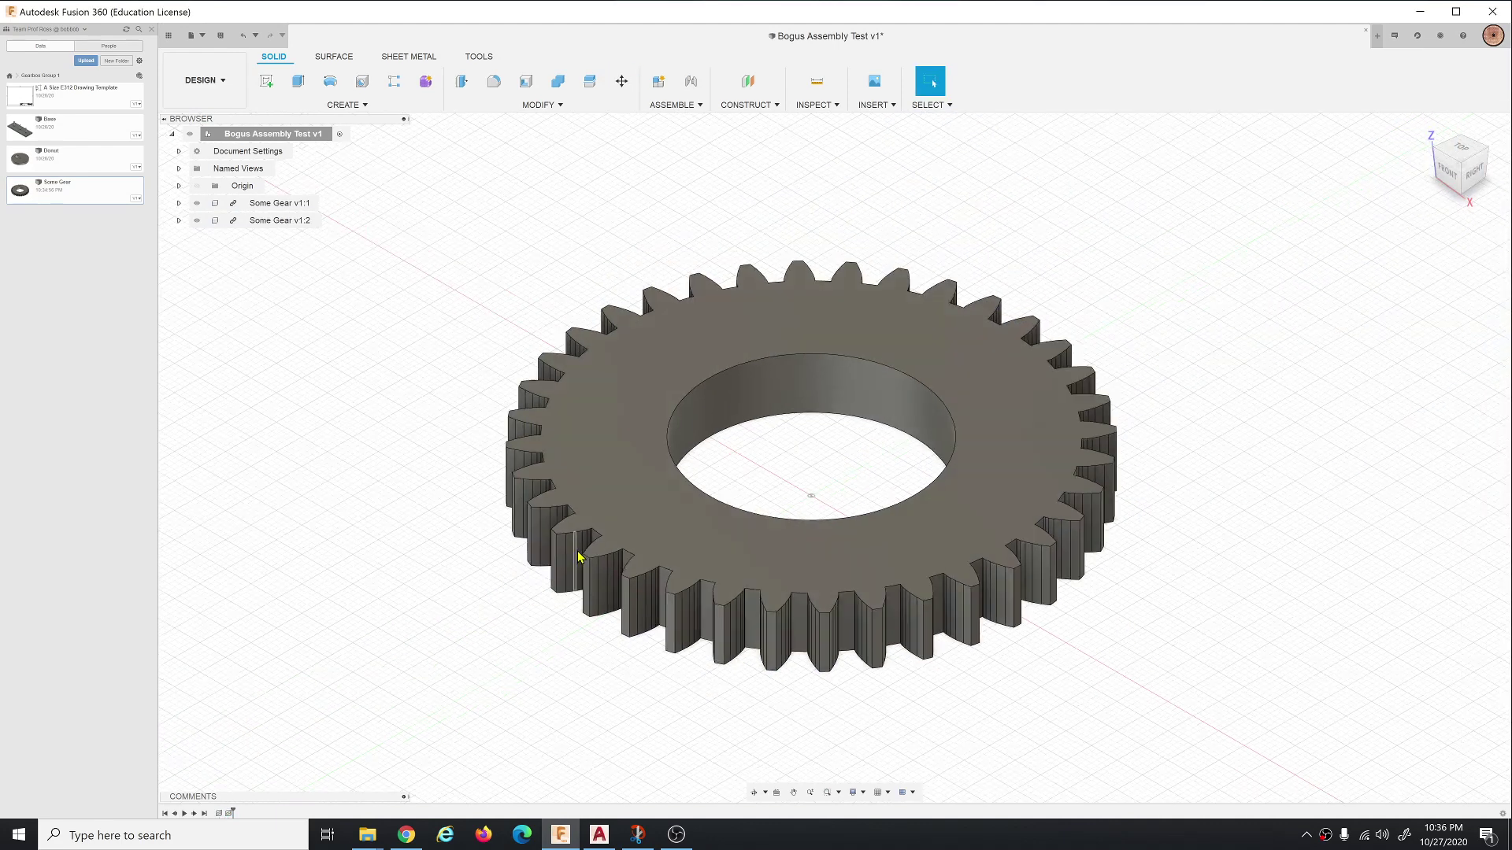
scroll(580, 551, "down", 2)
scroll(674, 541, "down", 2)
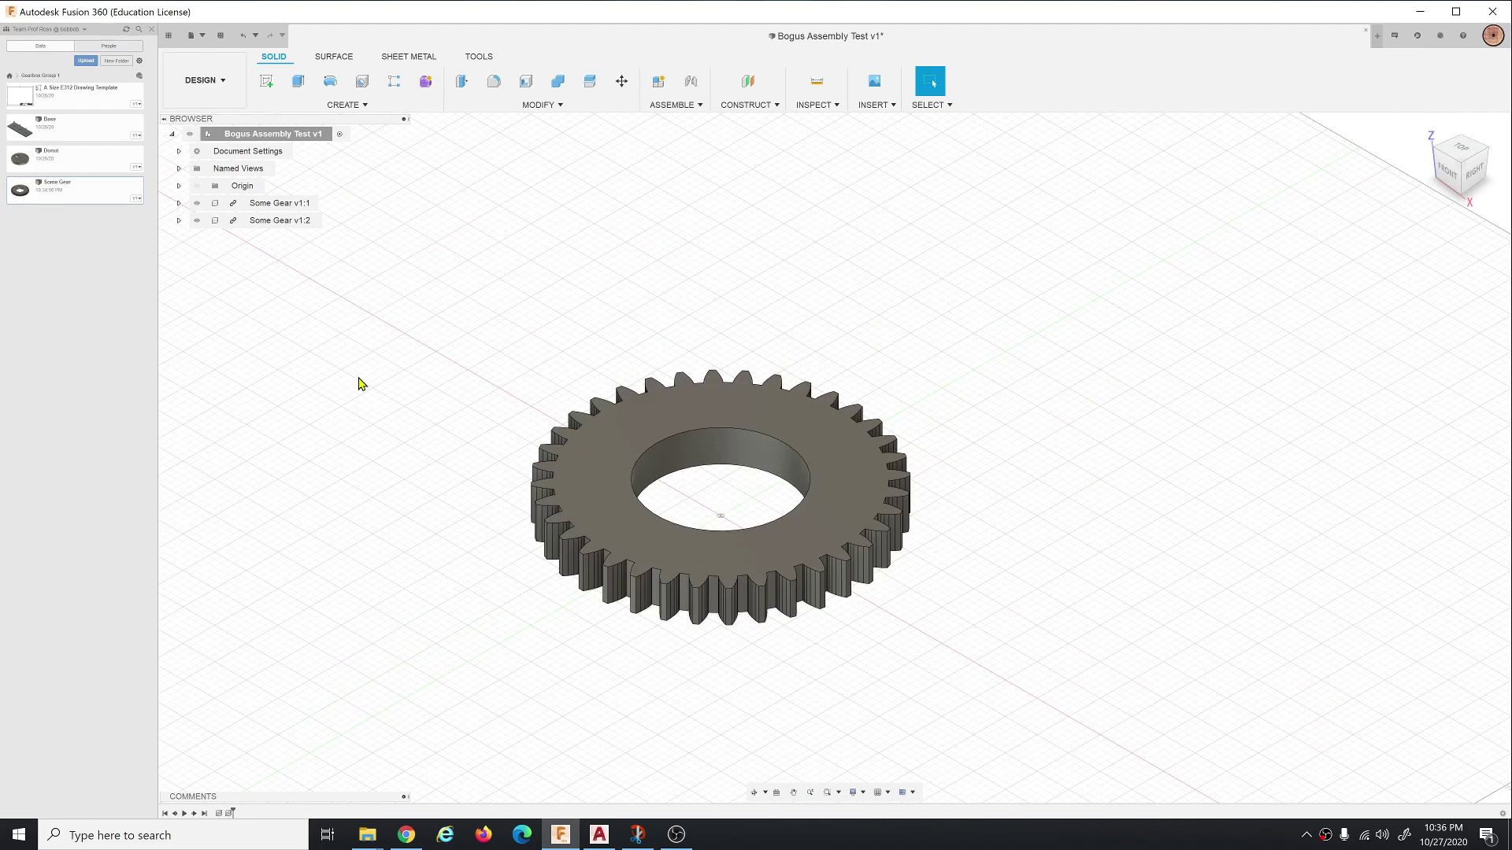
left_click_drag(97, 166, 488, 328)
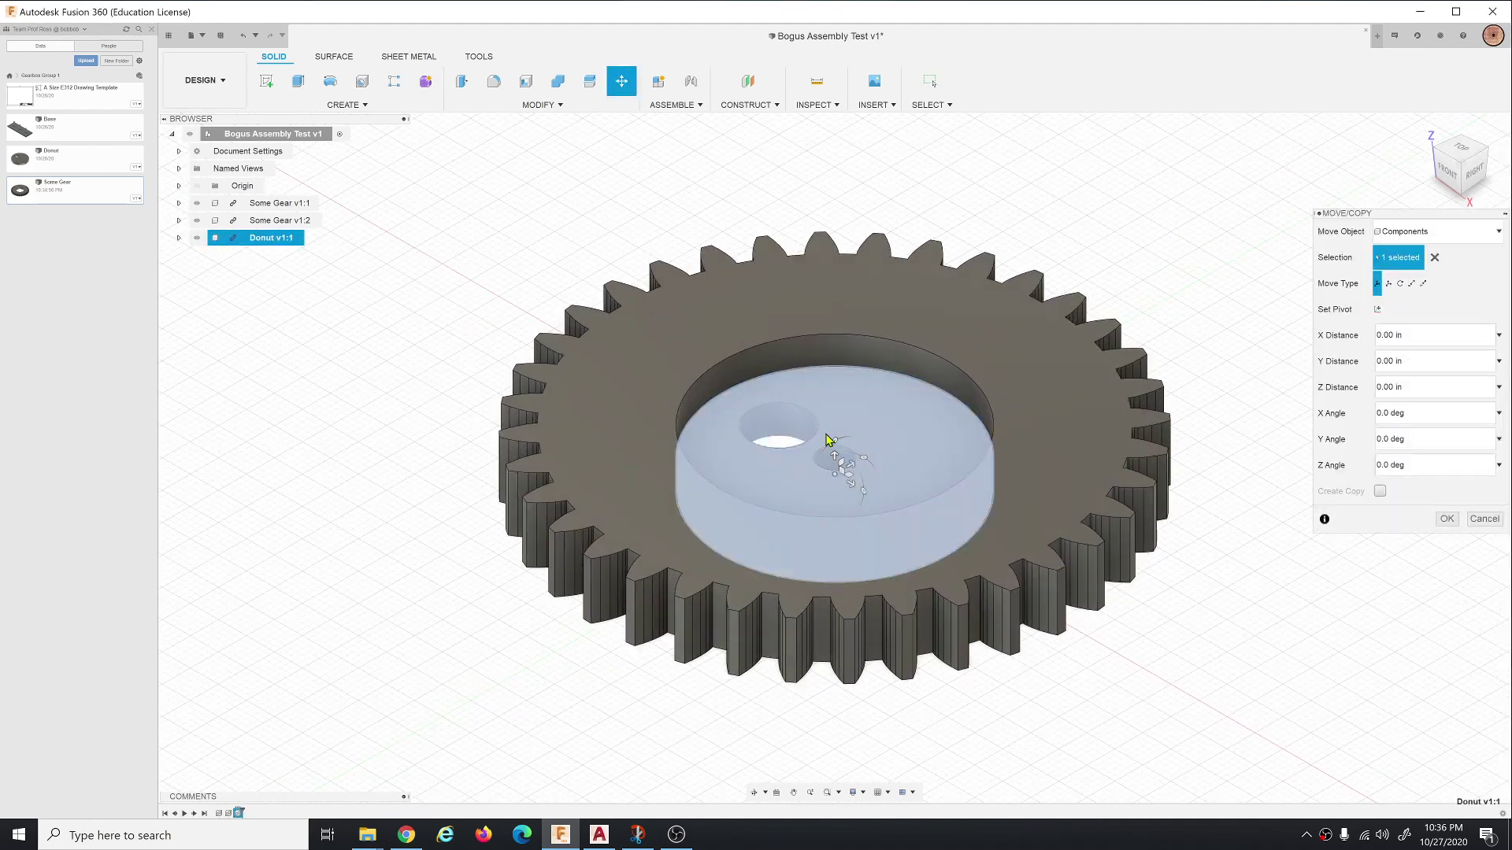
Raise the donut about 2 in along Z above the gear and accept its position.
left_click_drag(836, 454, 835, 177)
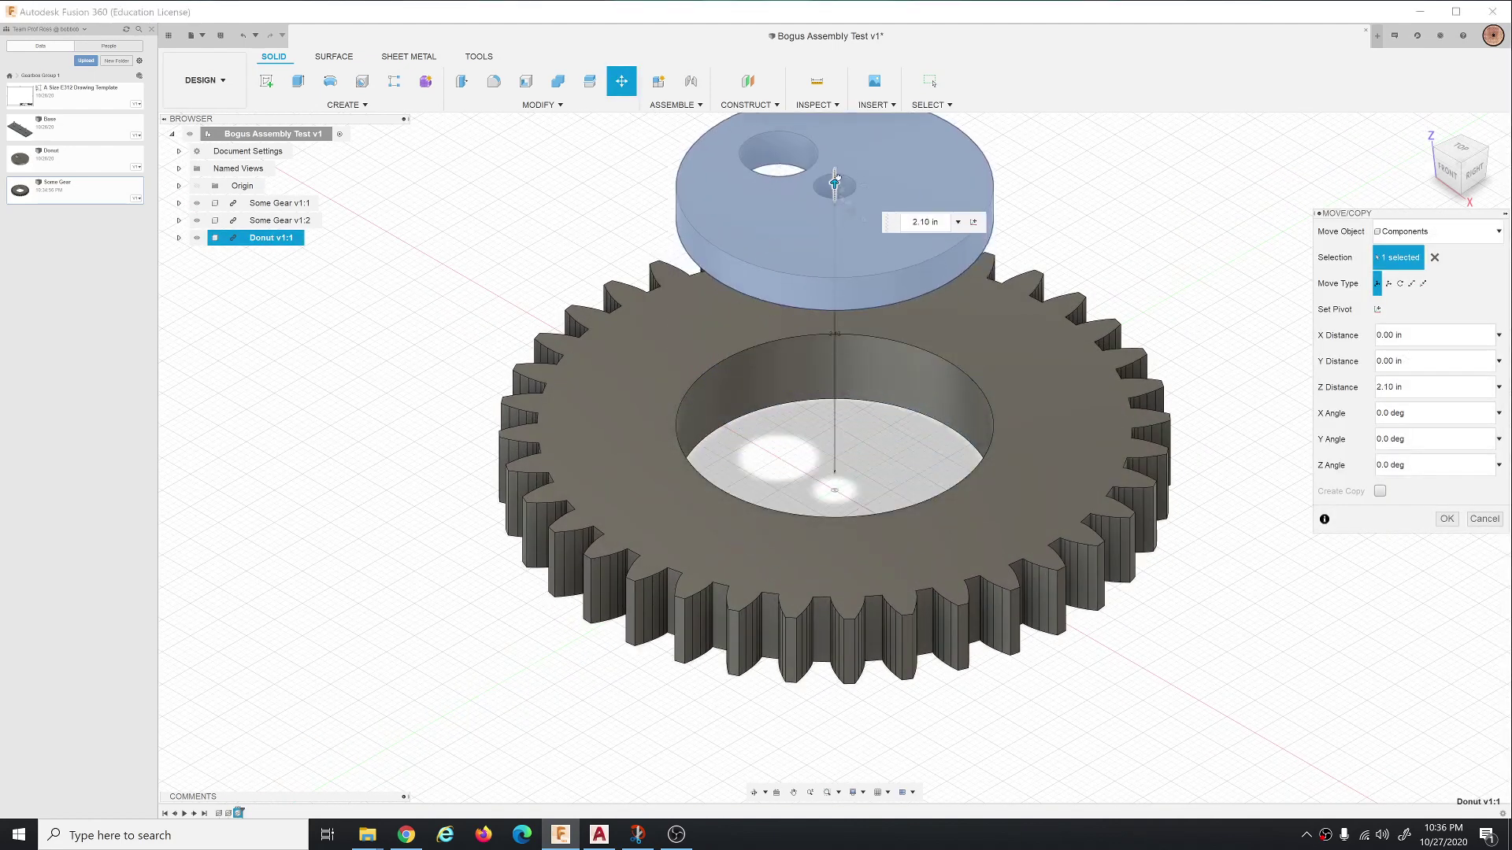
left_click(1447, 518)
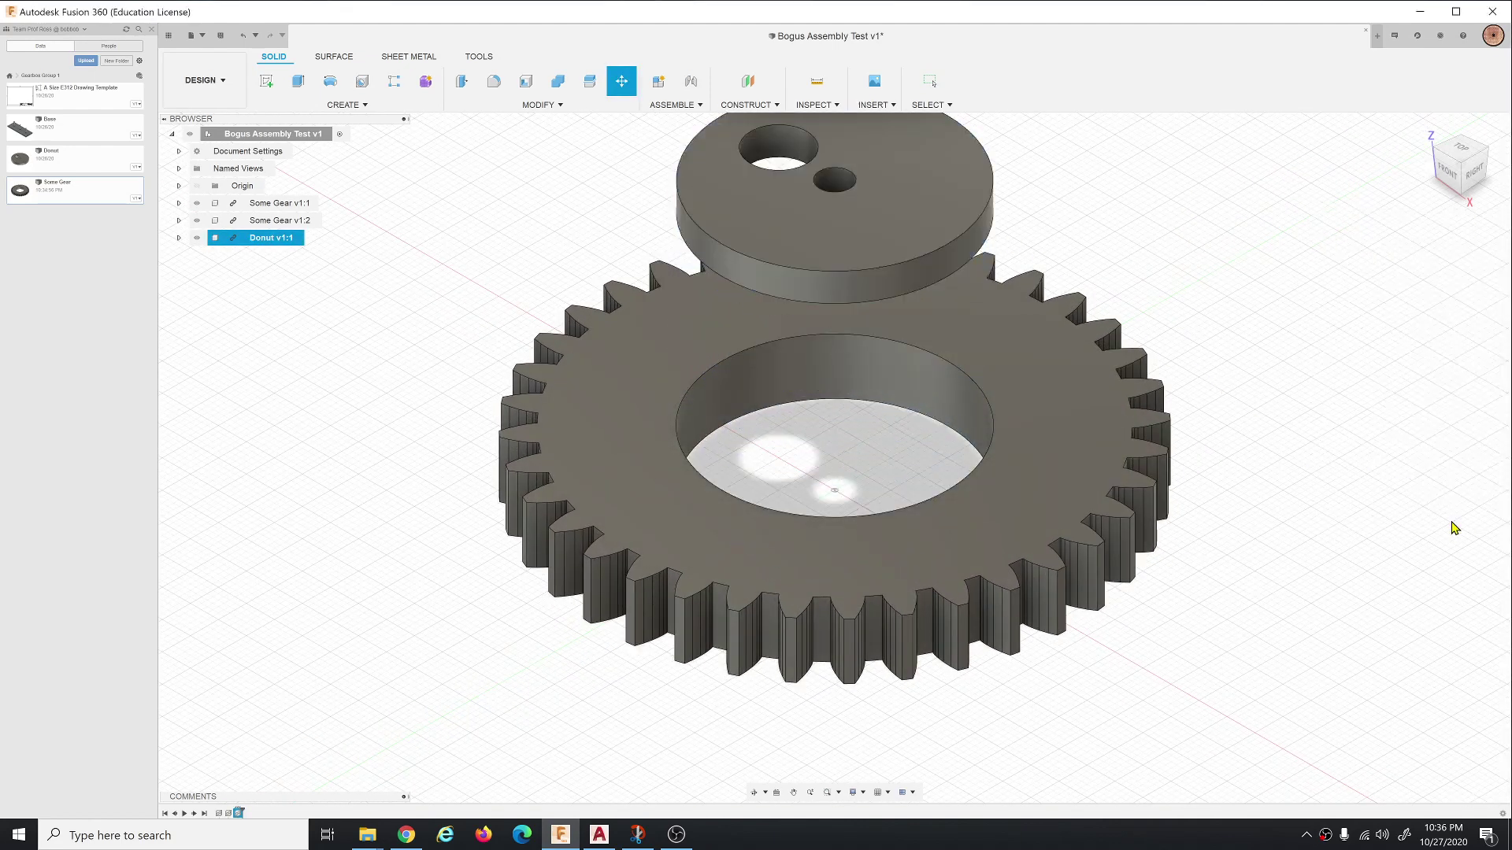
scroll(616, 559, "down", 5)
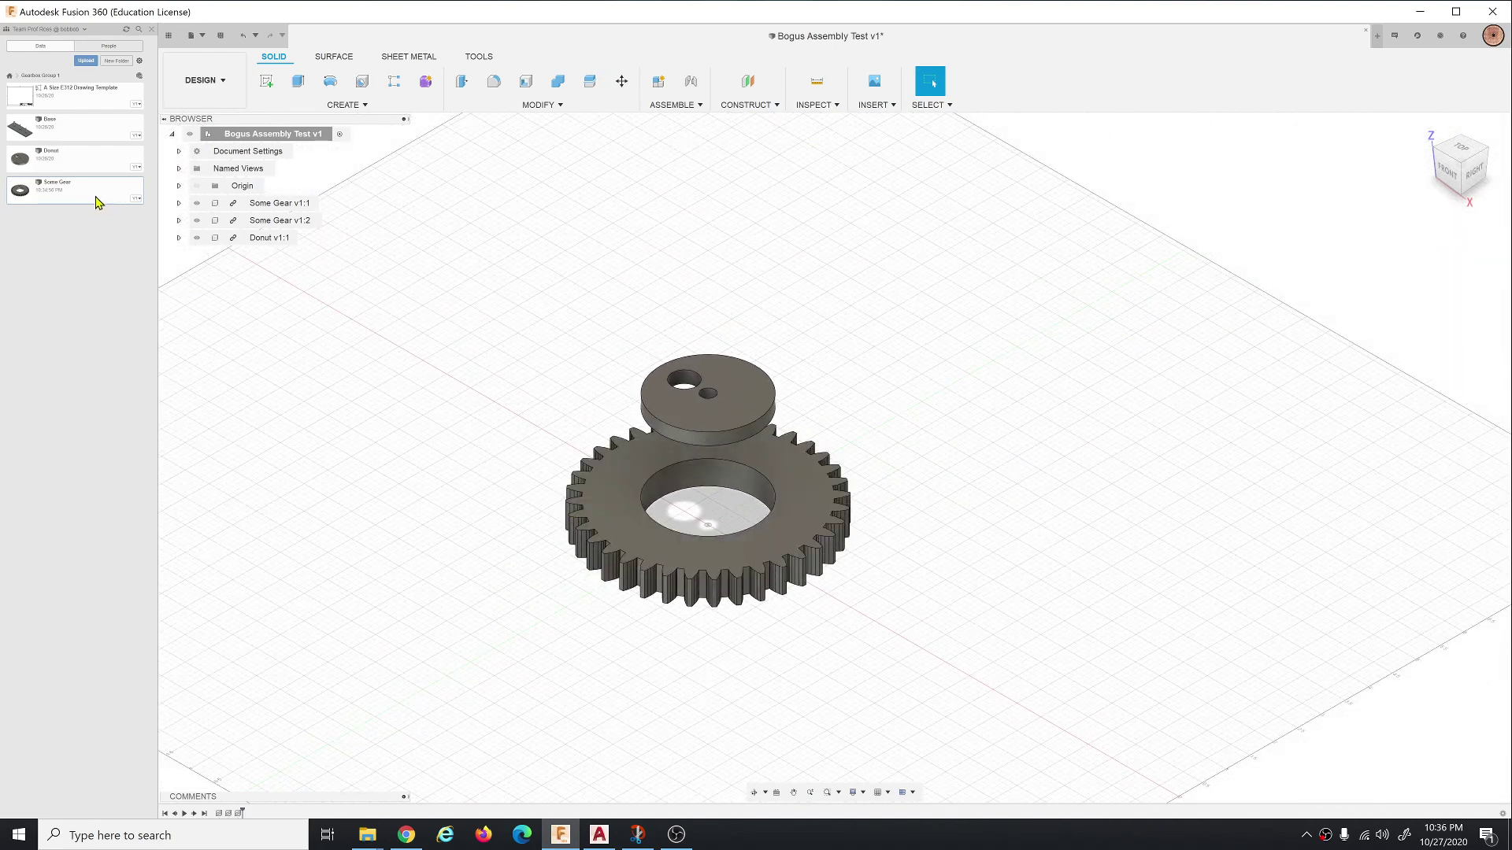
Insert a third Some Gear instance with a Y angle of 4 degrees.
left_click_drag(100, 204, 548, 410)
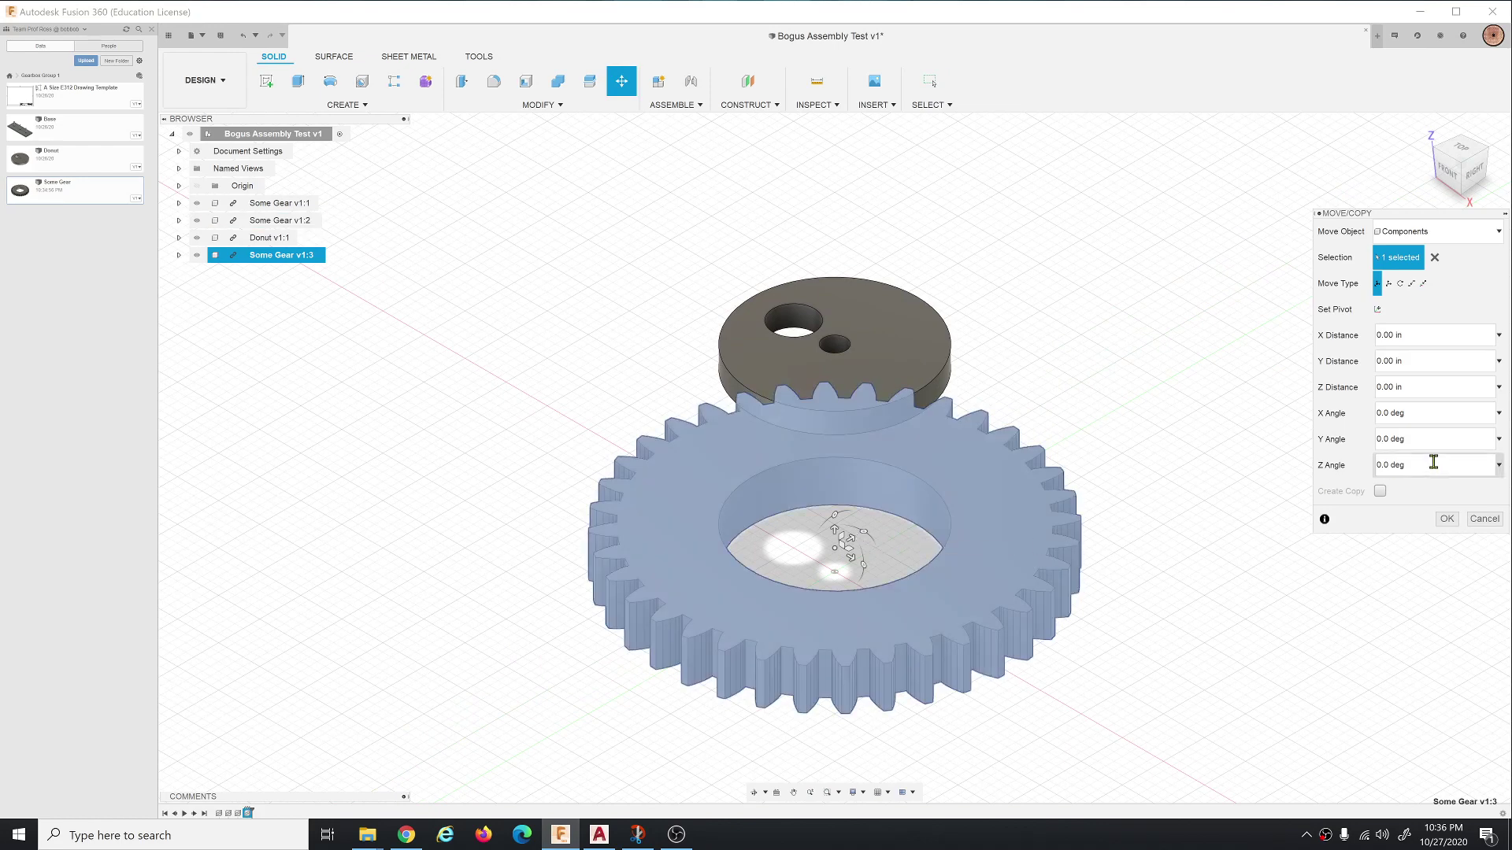
left_click(1409, 441)
type("4")
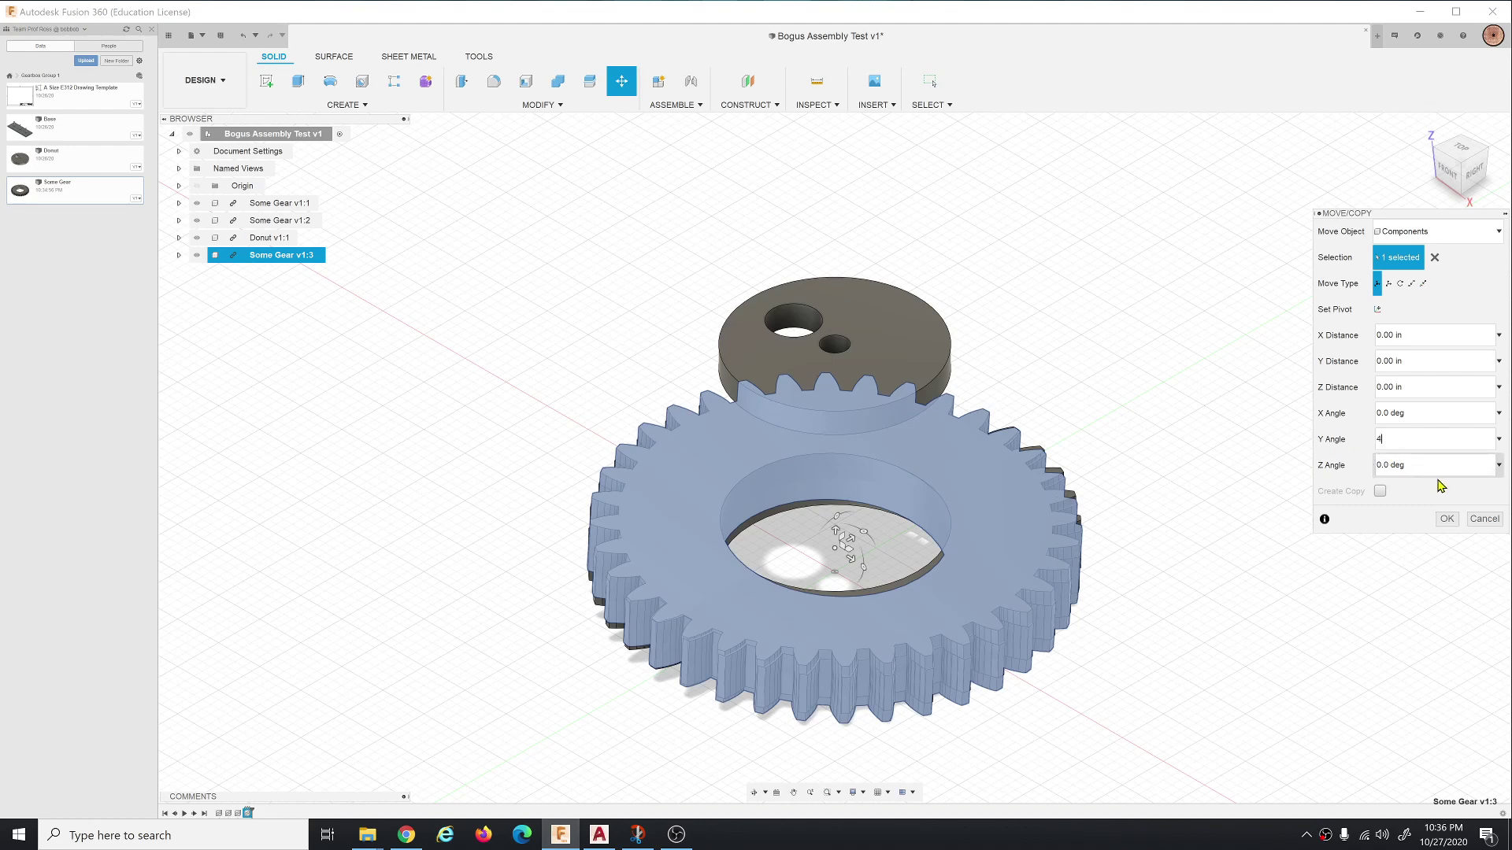
key("Tab")
left_click(1447, 519)
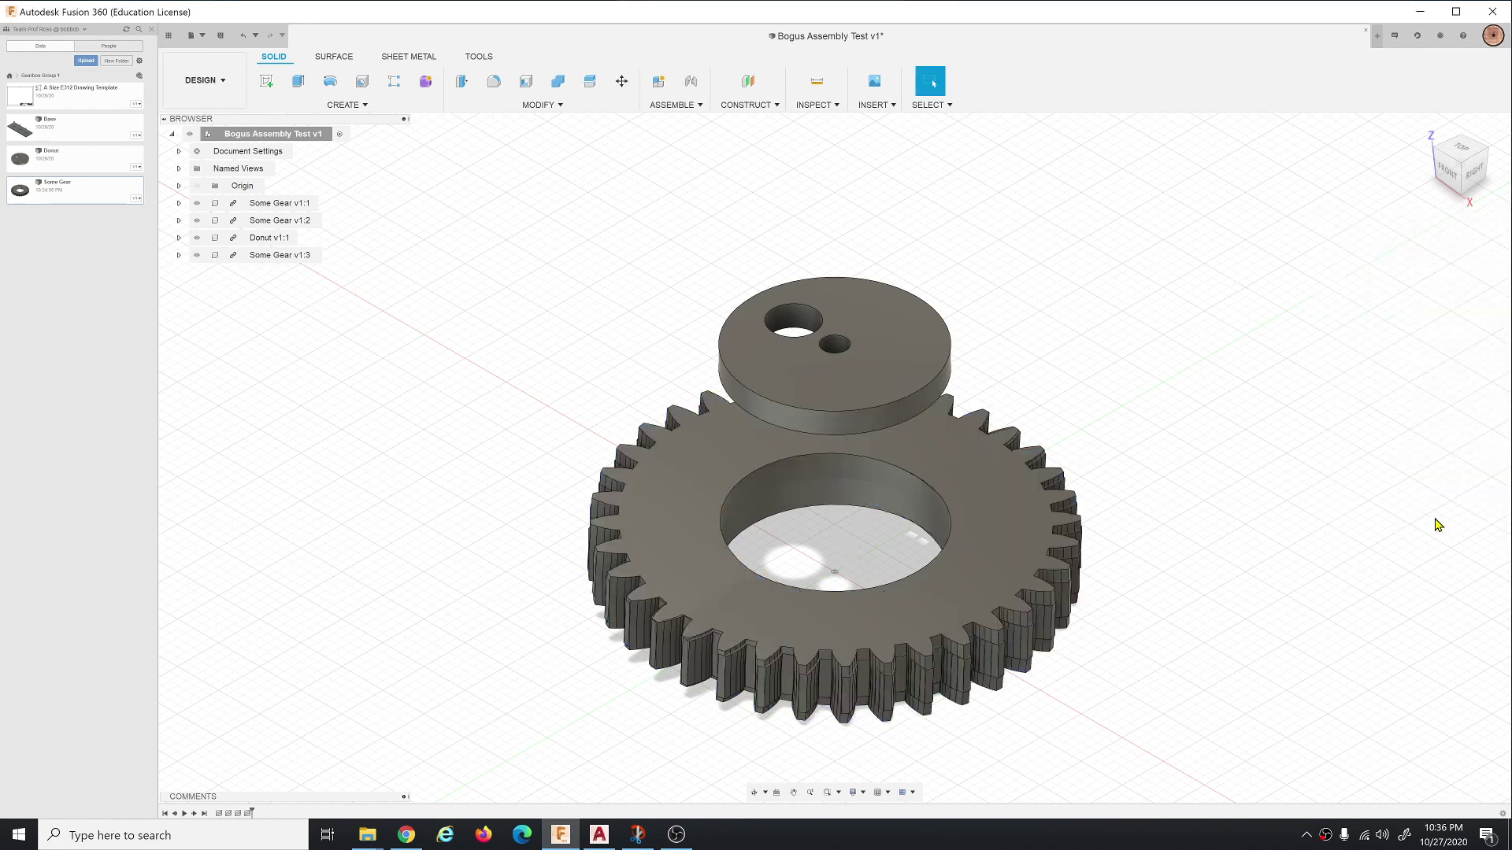
Move Some Gear v1:2 about 4 in along X and Y so its teeth mesh beside the first gear.
left_click(267, 257)
left_click(270, 224)
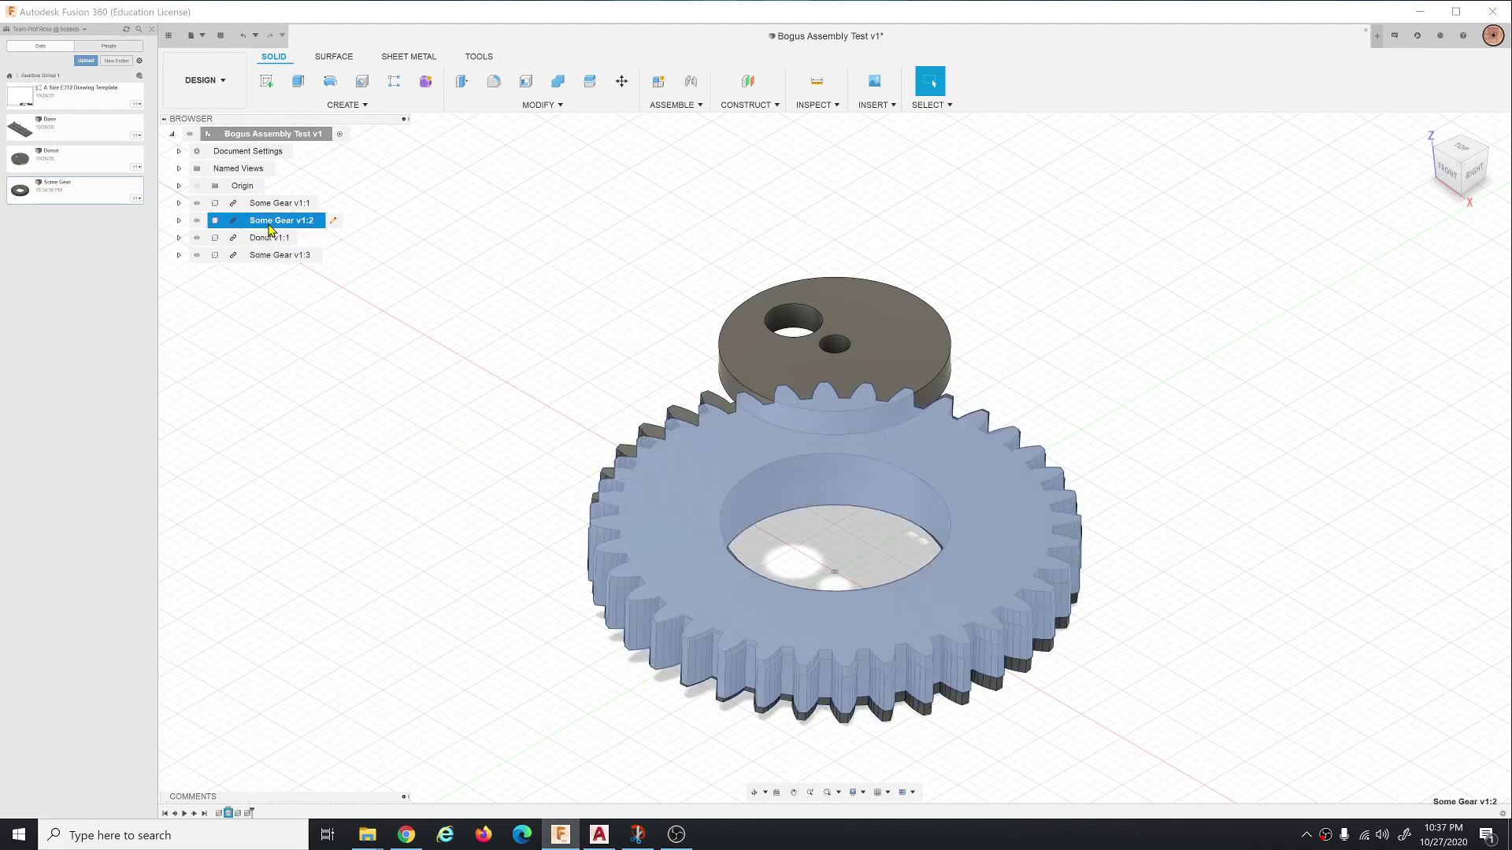
key("m")
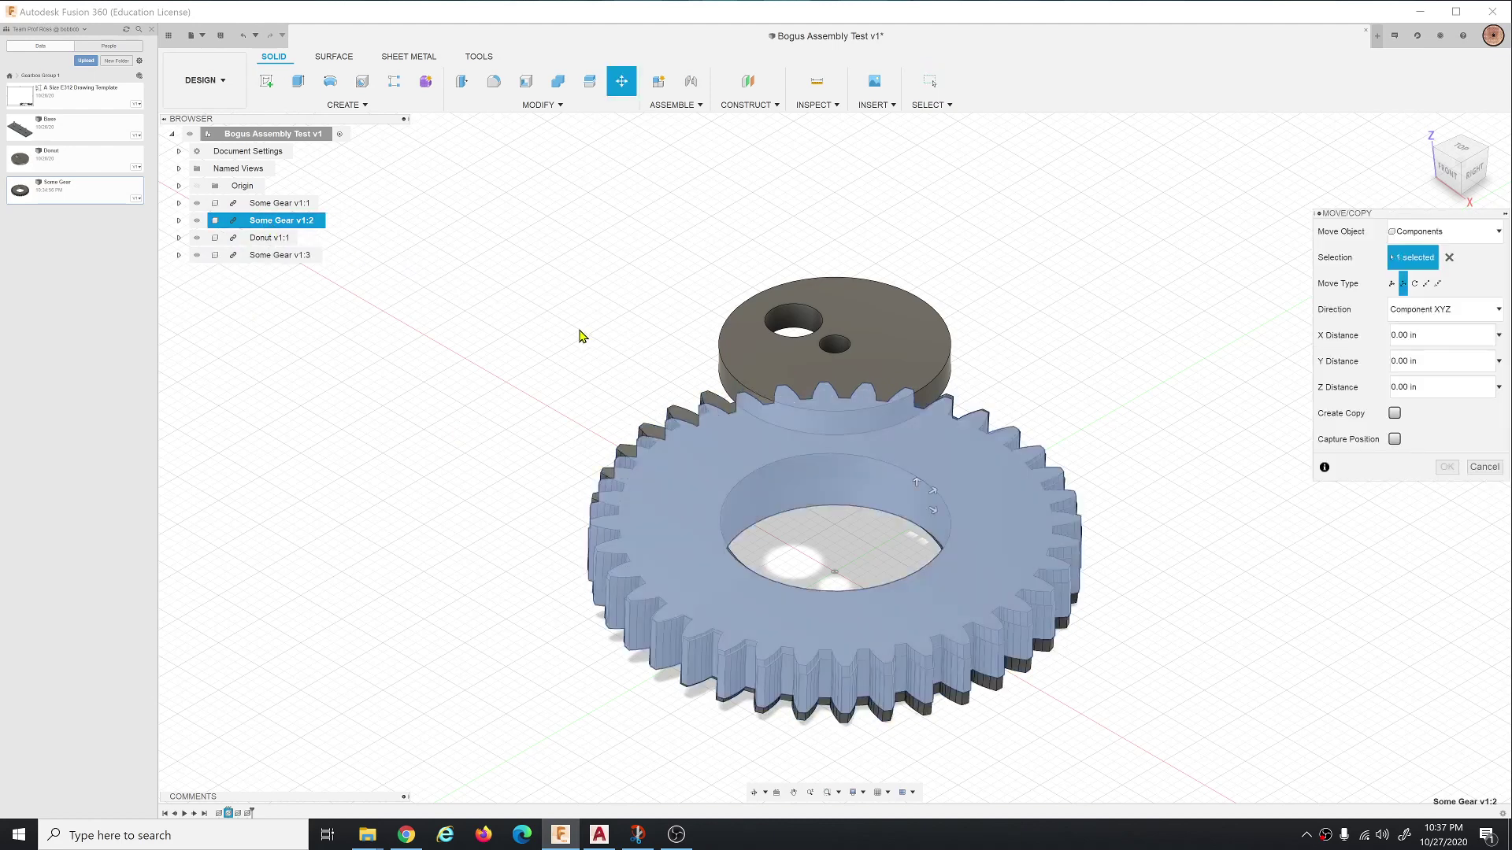
mouse_move(940, 499)
left_mouse_down()
mouse_move(1262, 302)
mouse_move(1237, 256)
left_mouse_up()
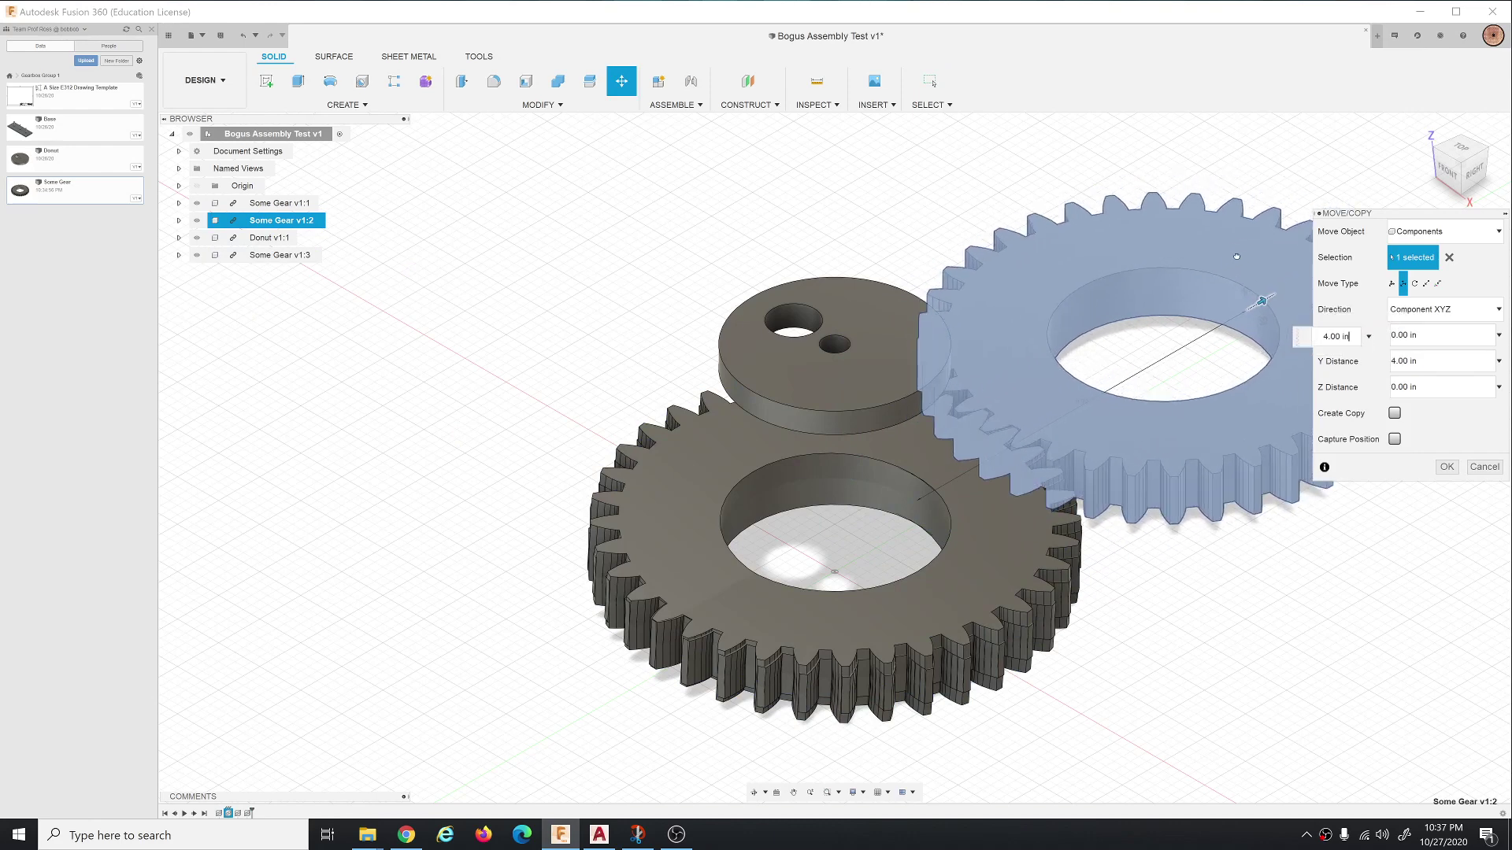
left_click(1447, 467)
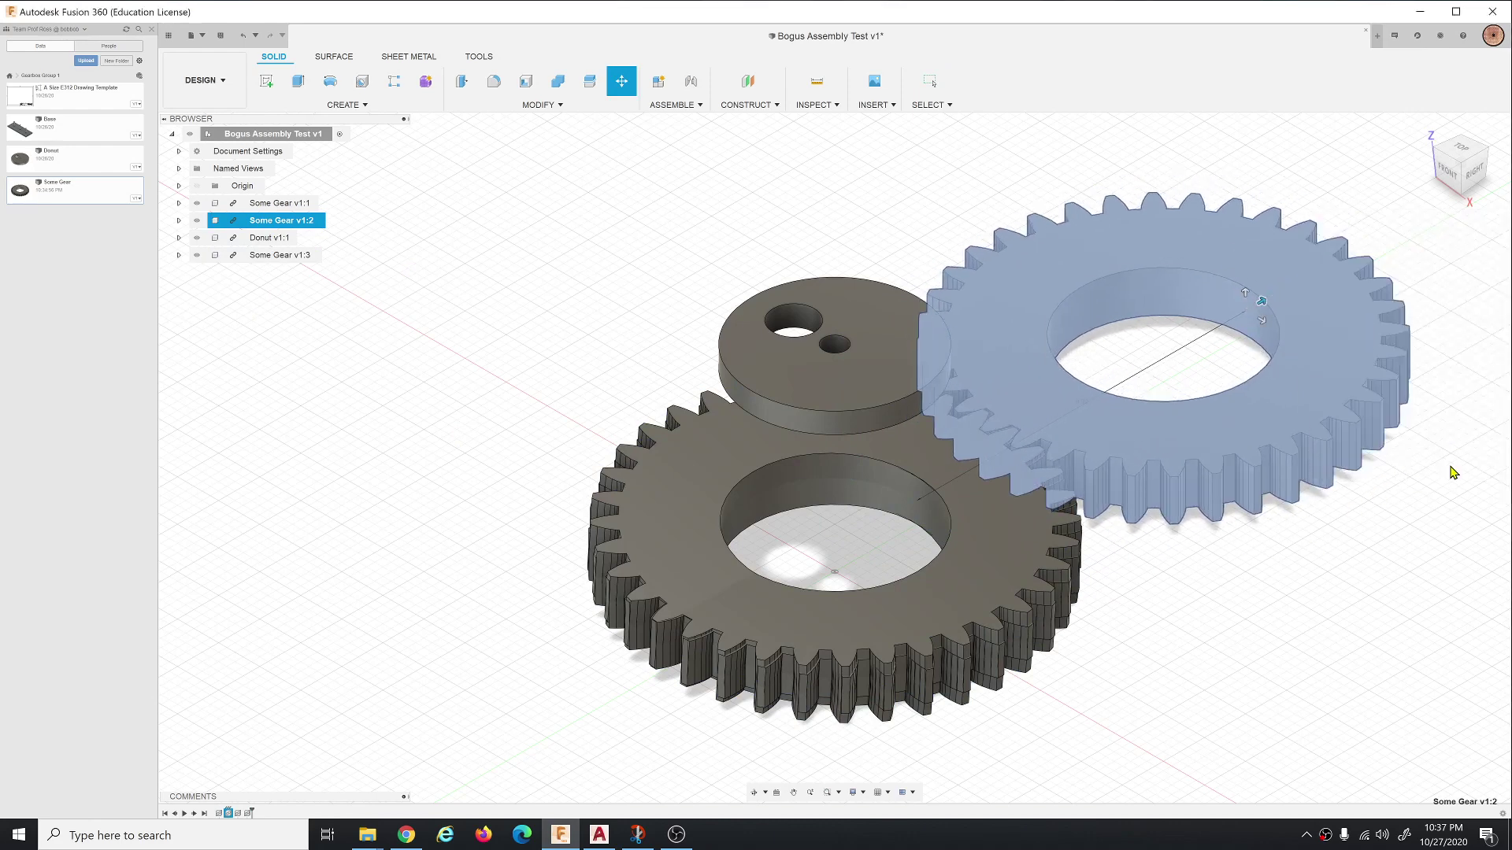
scroll(330, 404, "down", 2)
scroll(320, 406, "down", 2)
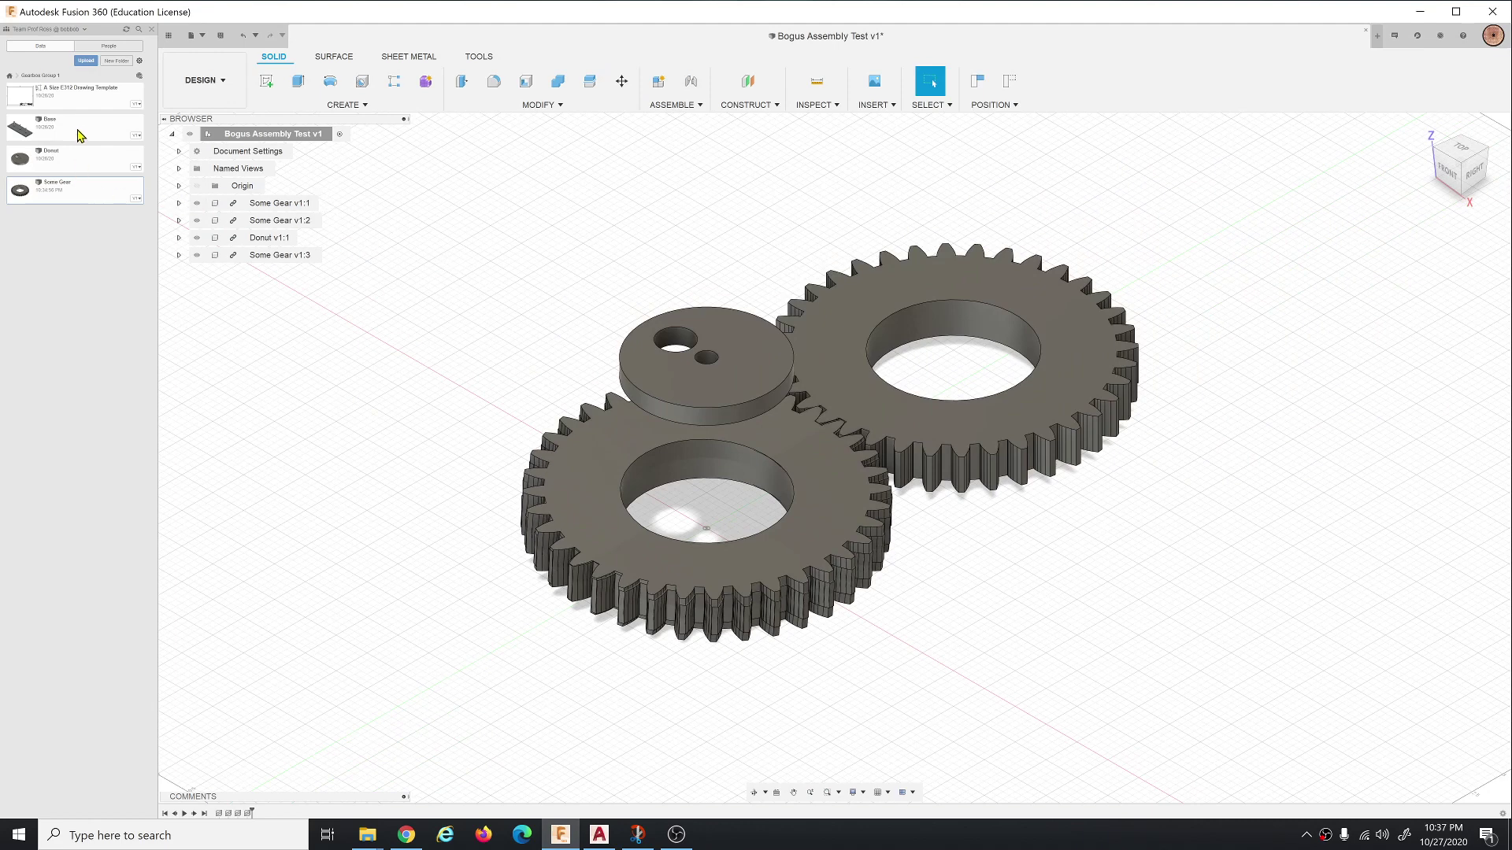
Select each gear instance in the browser to check which is which, then clear the selection.
left_click(264, 203)
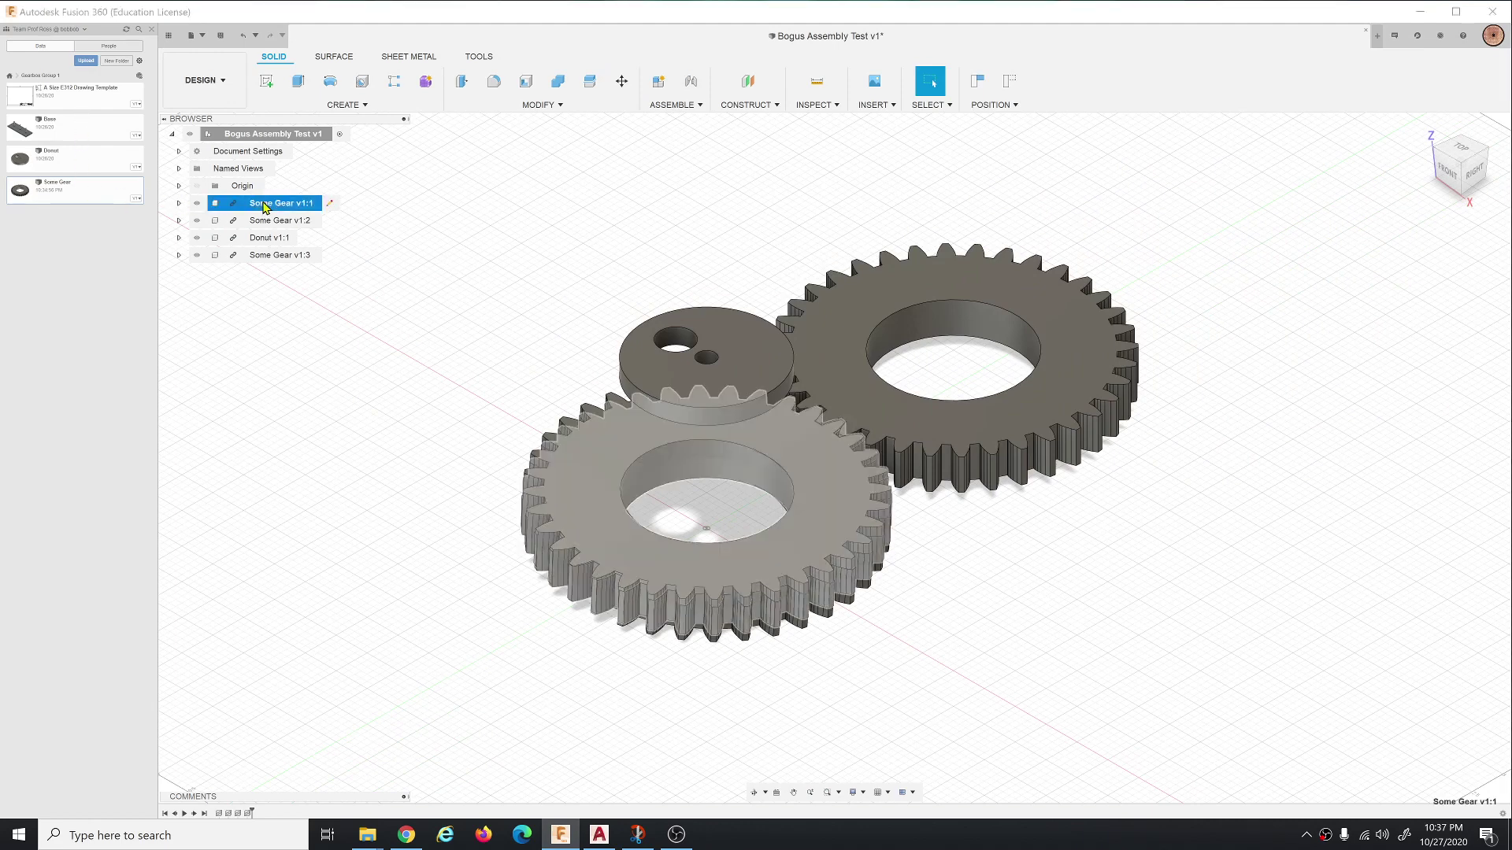
left_click(270, 221)
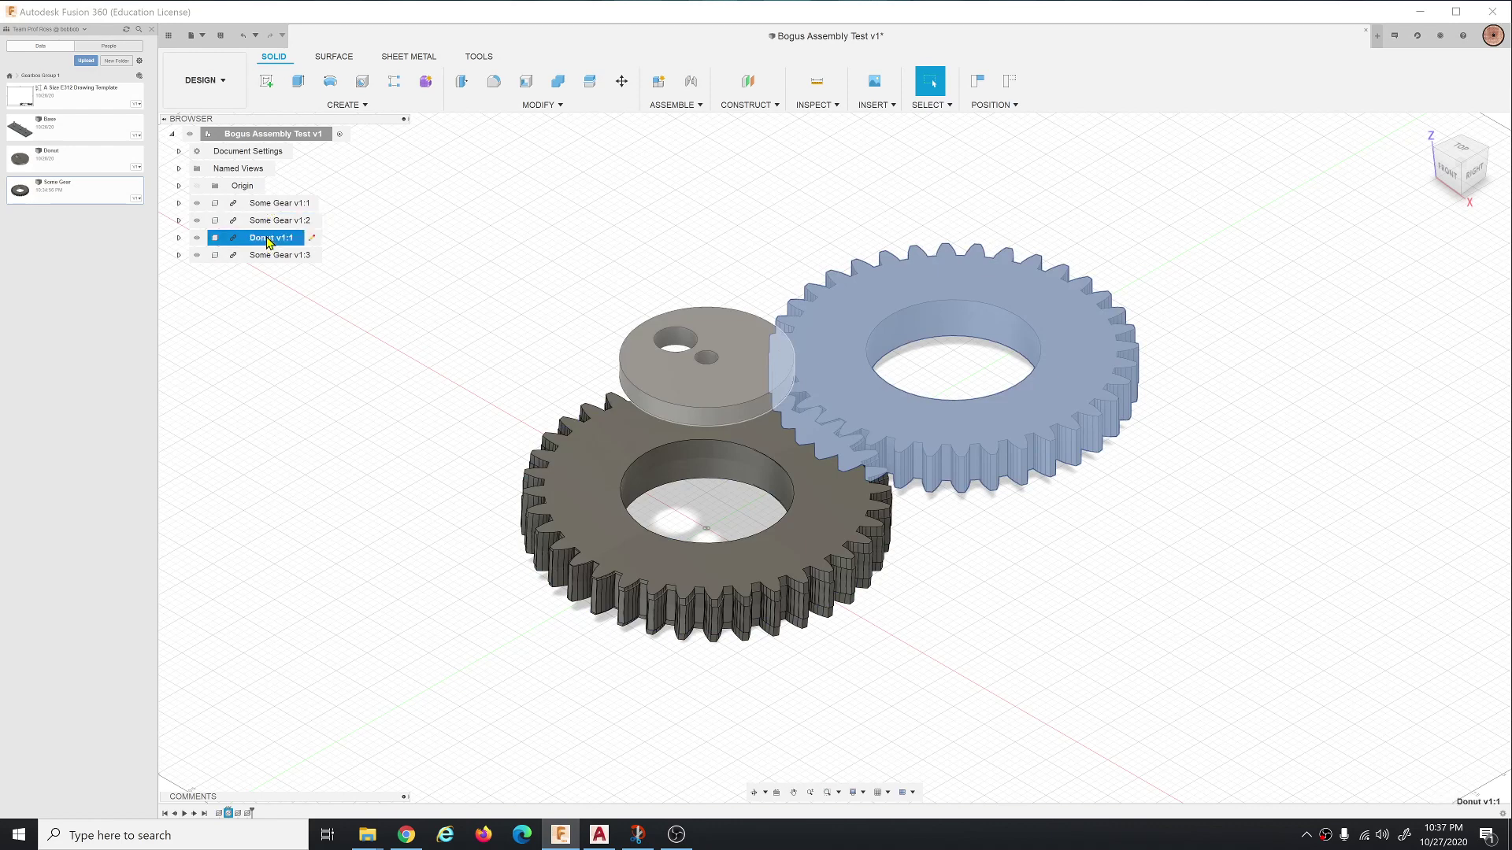
left_click(269, 256)
left_click(792, 333)
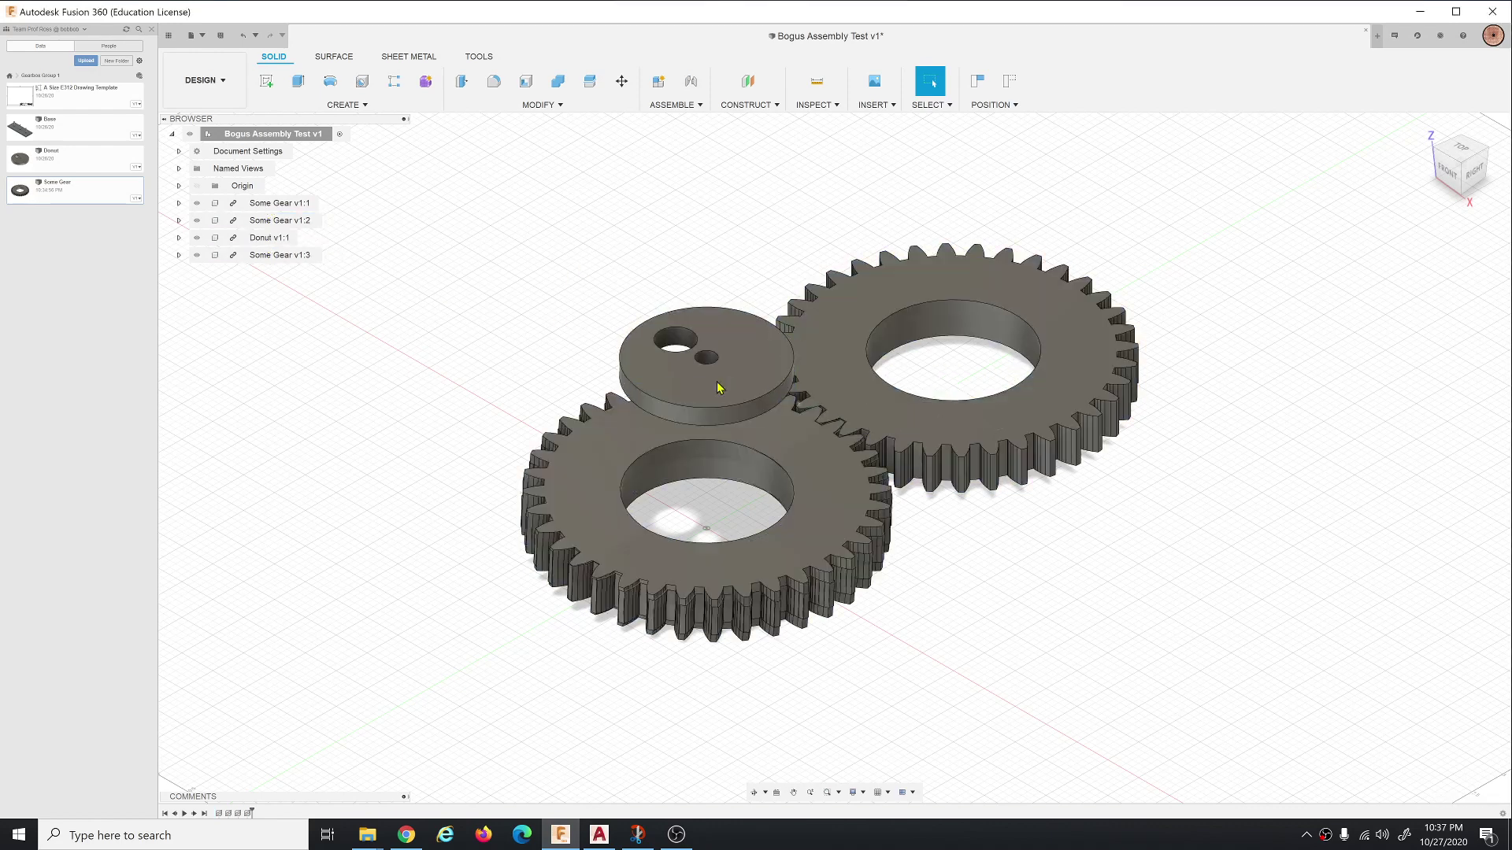